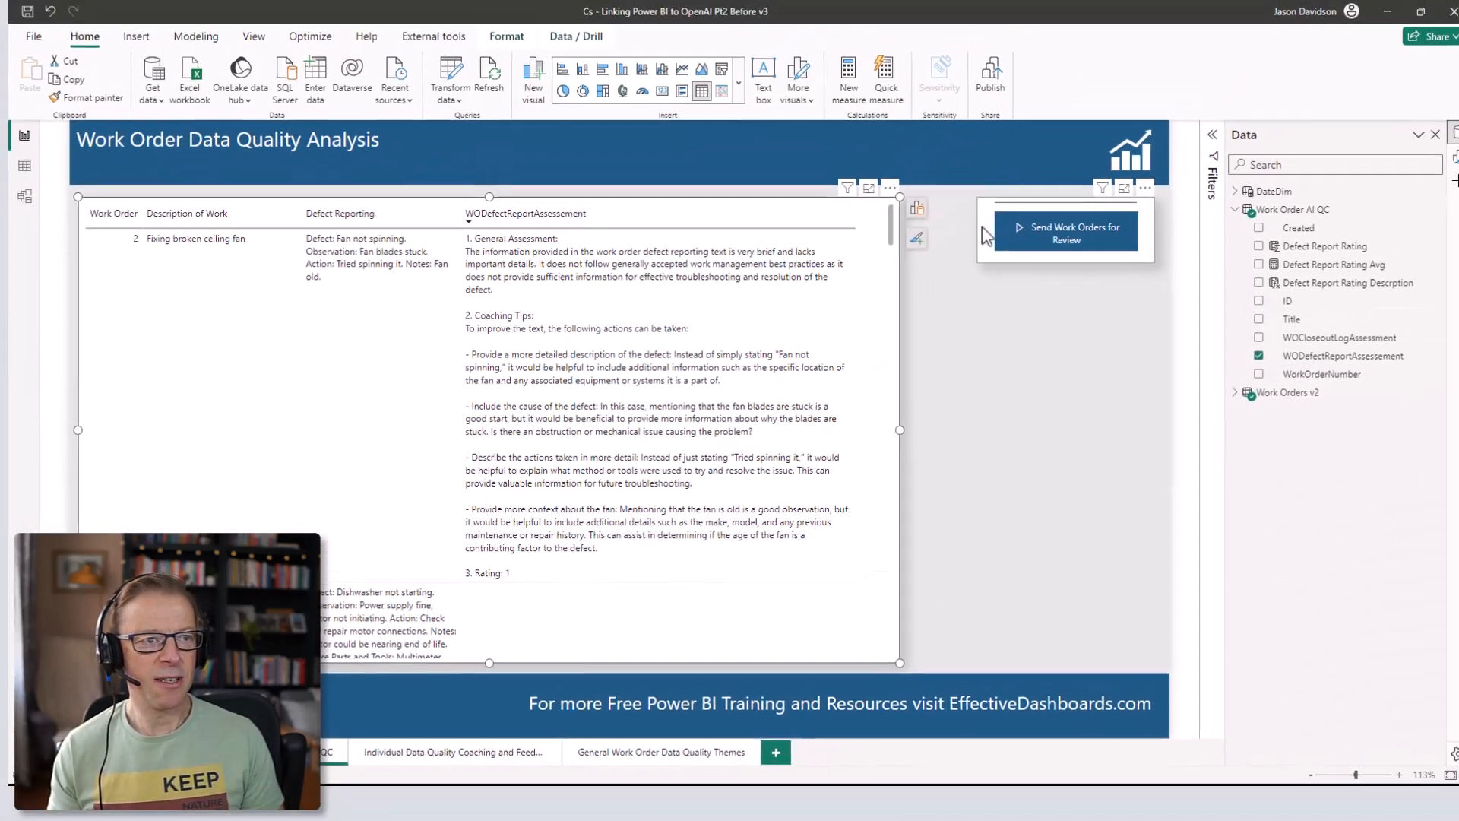
- Select the Send Work Orders for Review button and show its four Power Automate data fields
click(1231, 103)
click(949, 222)
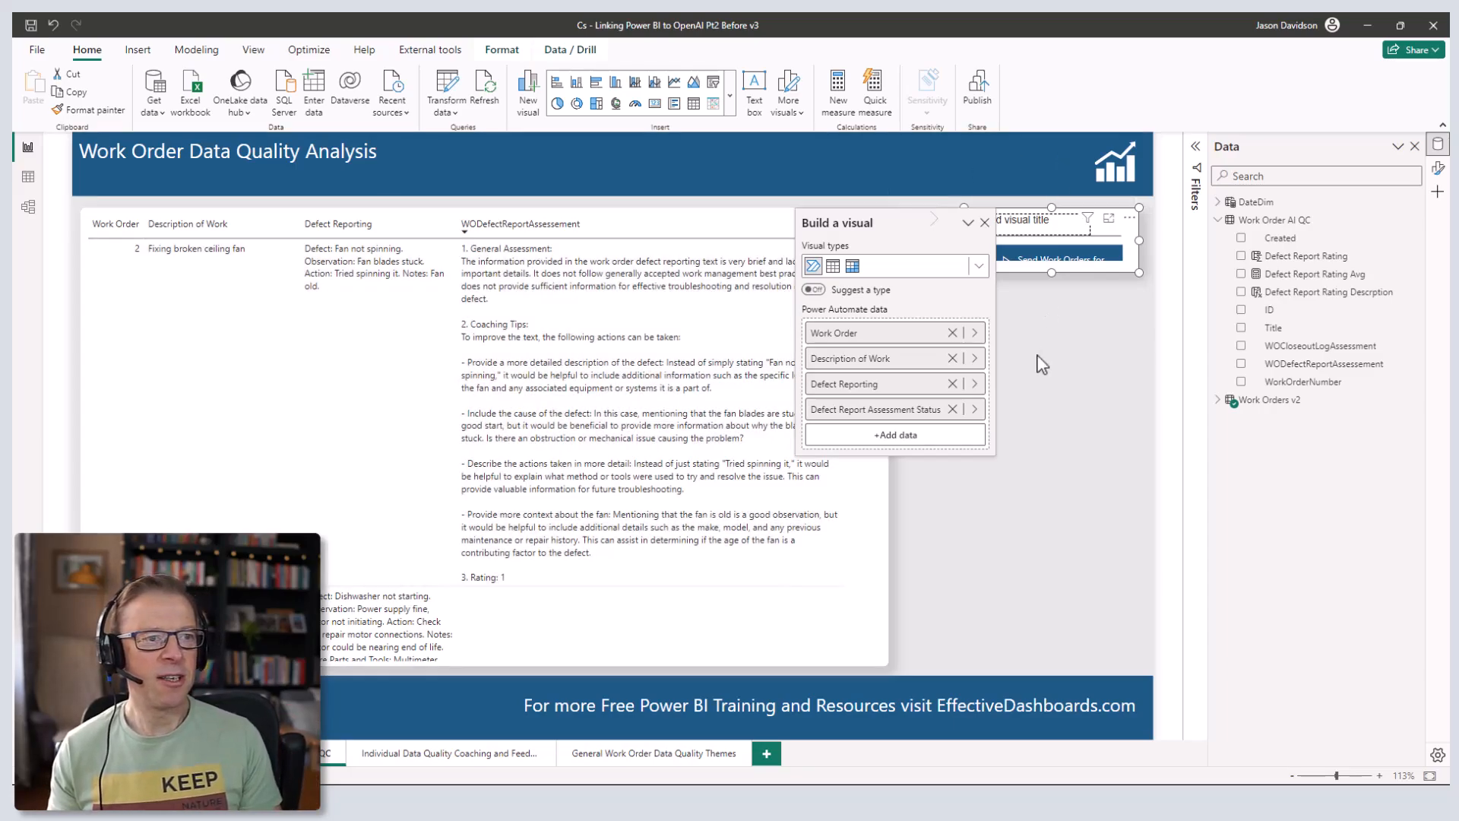
- Close the field setup and open the Defect Report Assessment Status column's DAX in Work Orders v2
click(984, 223)
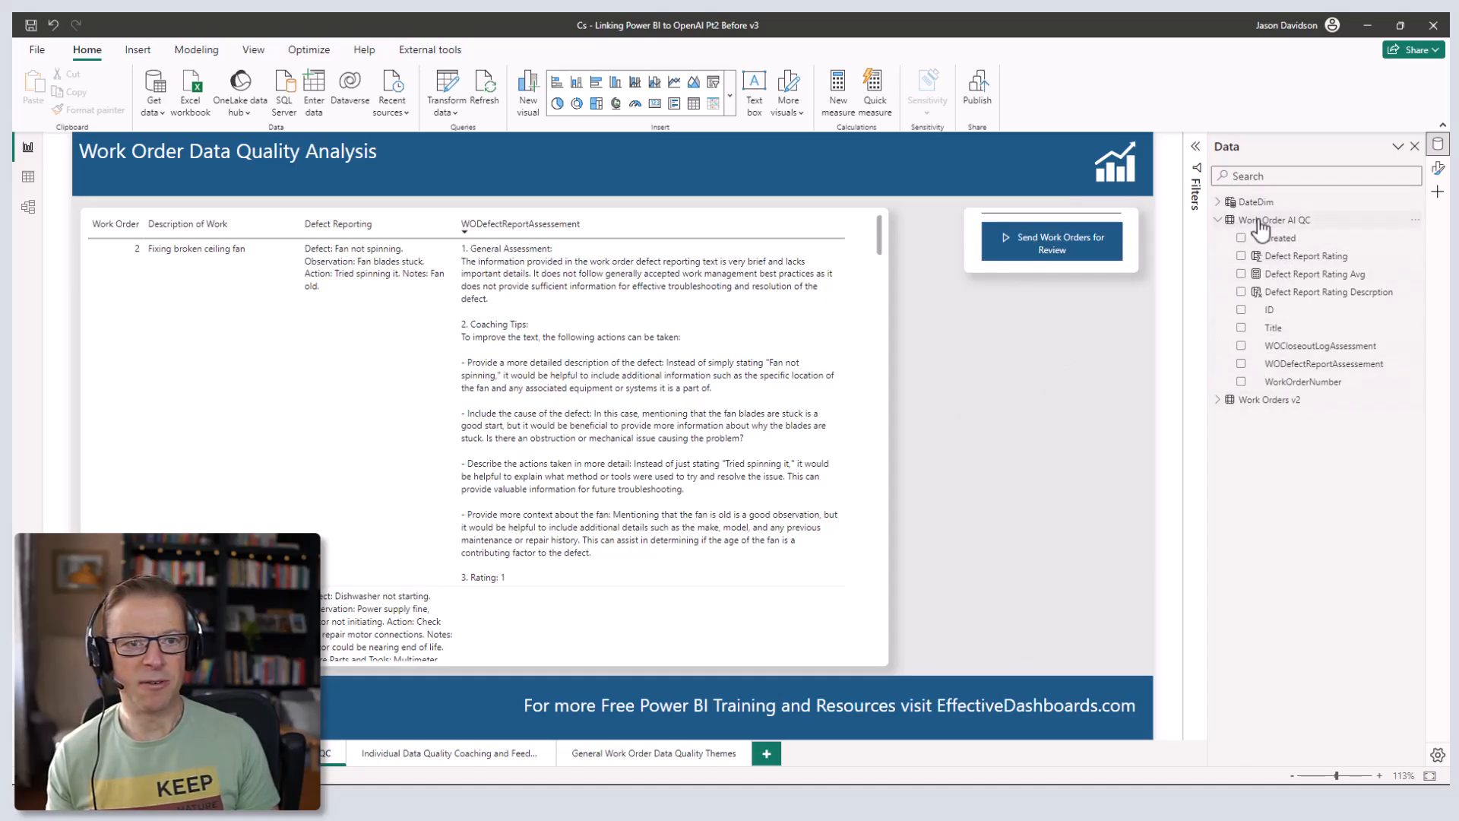
click(1216, 401)
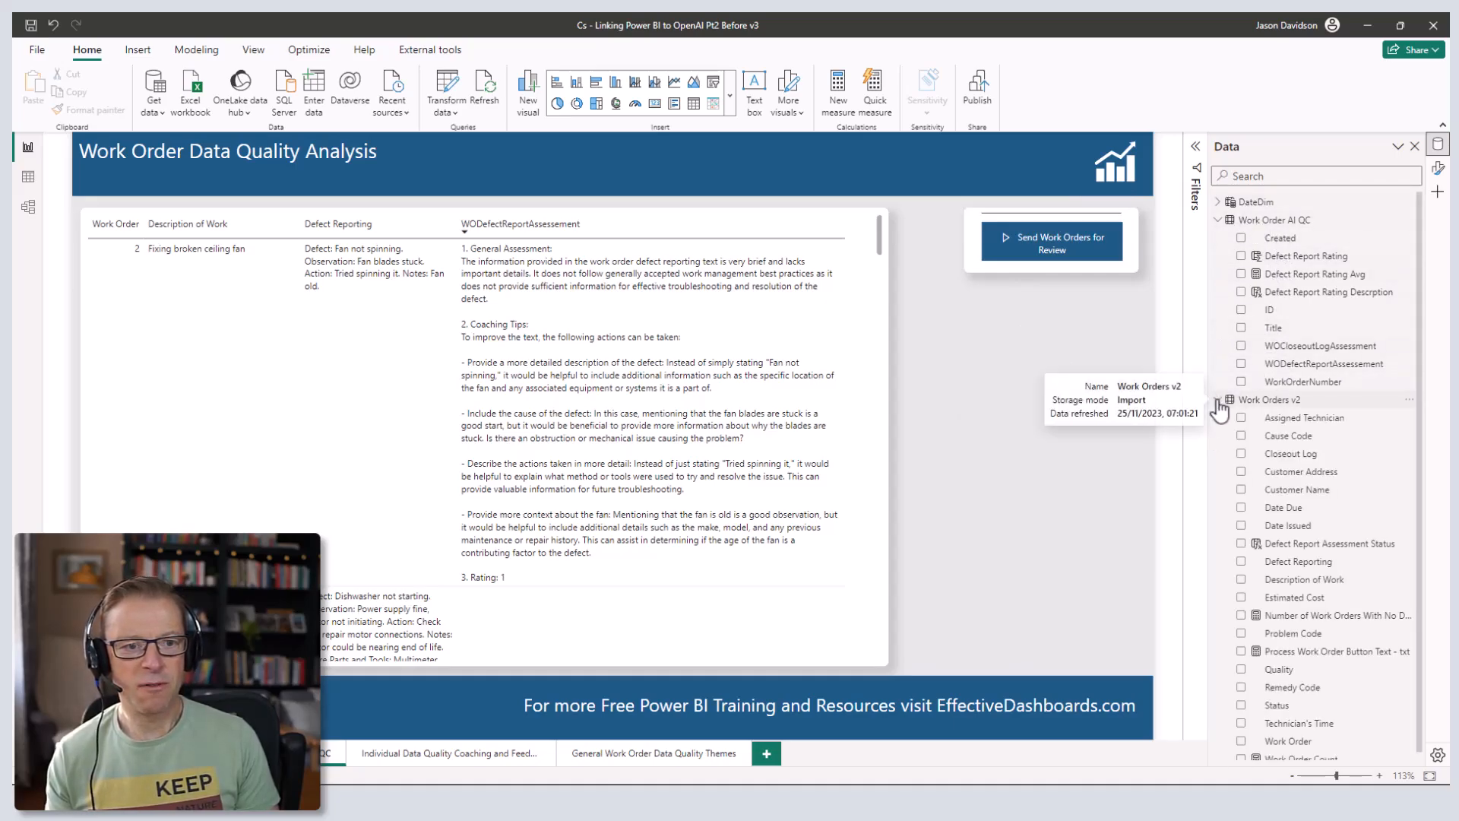
click(1324, 544)
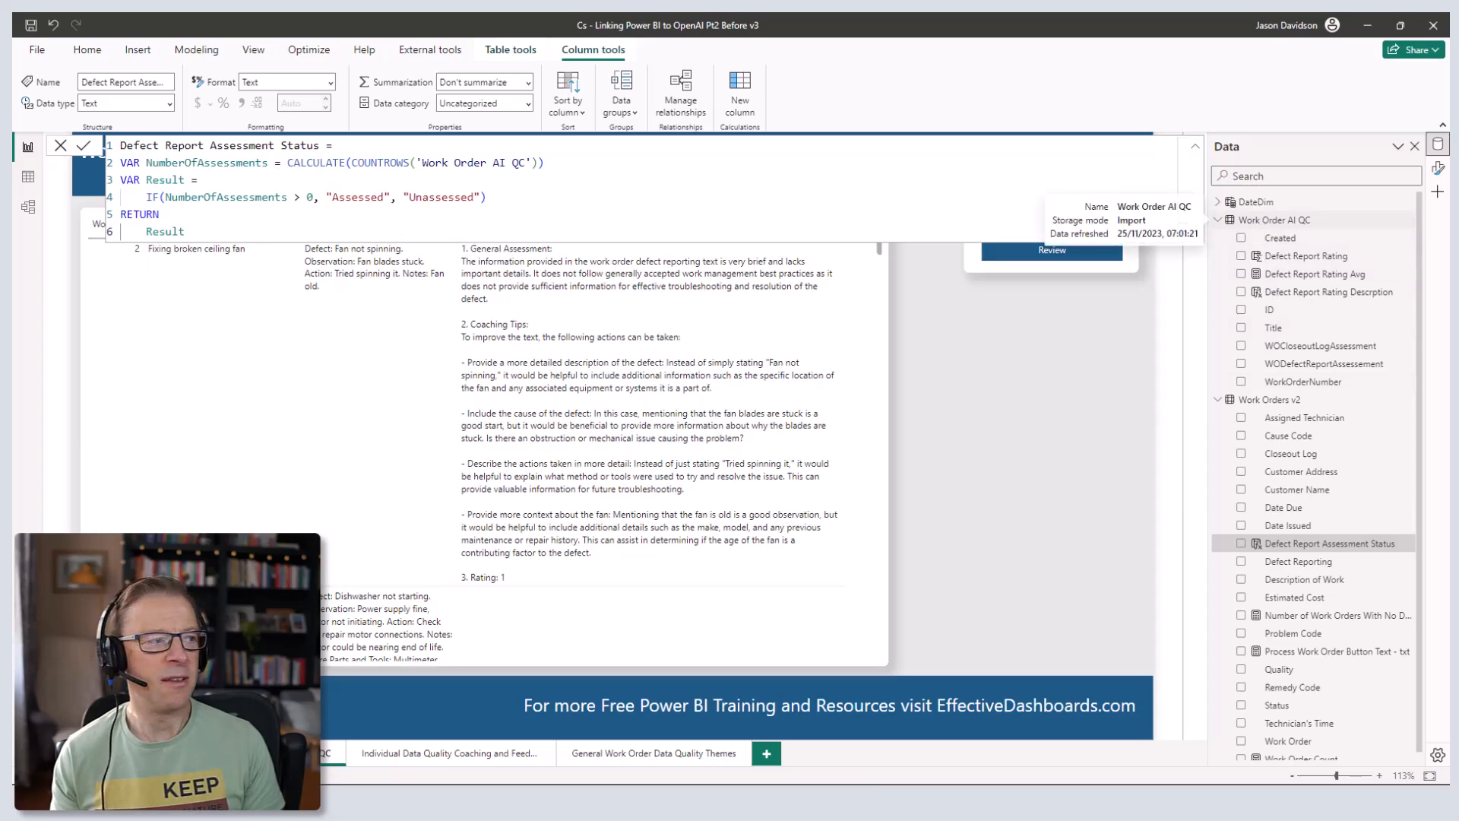
- Highlight CALCULATE in the assessment status formula, then collapse the formula bar to one line
click(29, 214)
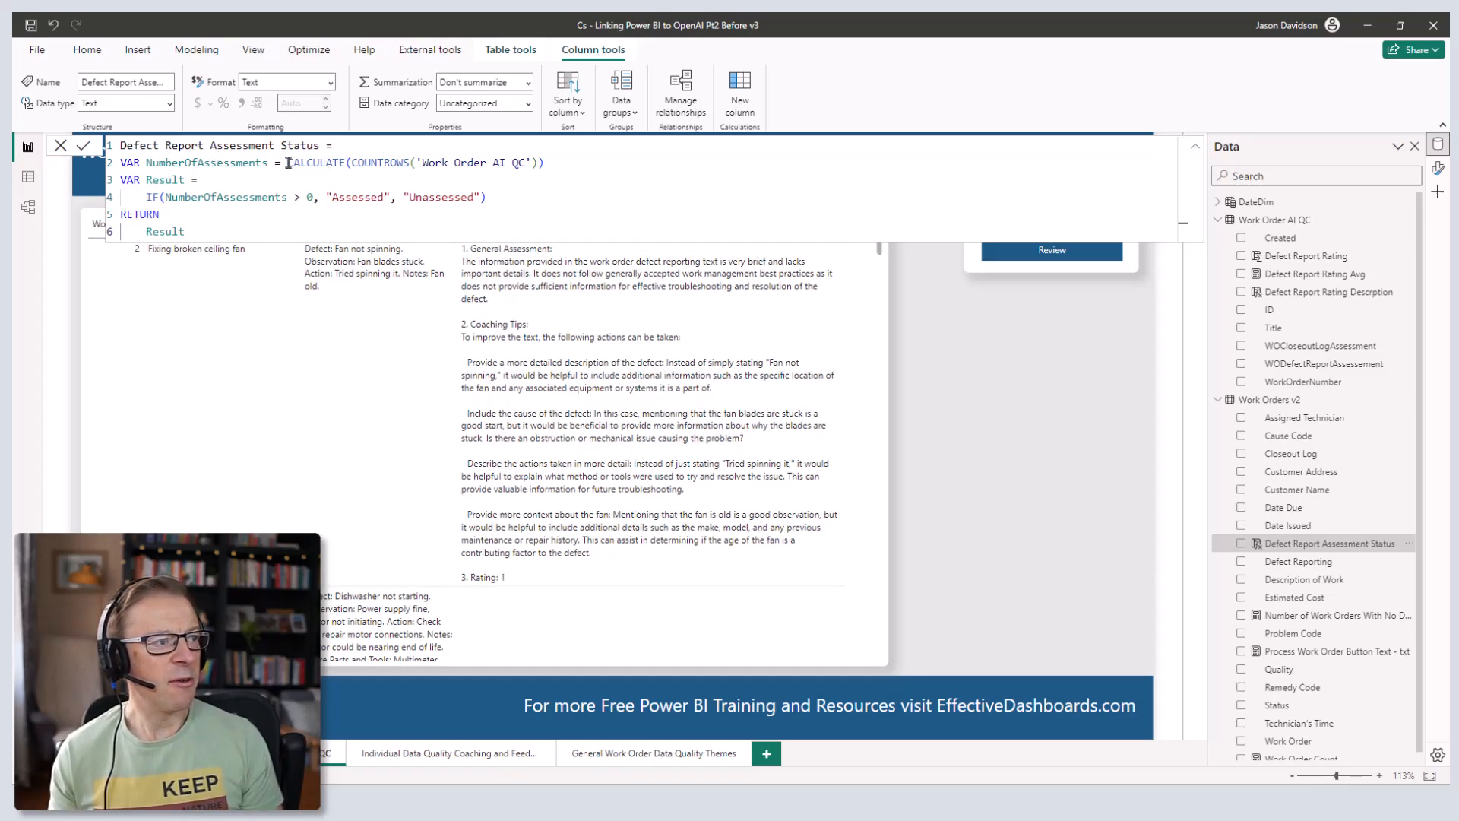
drag(287, 163, 349, 162)
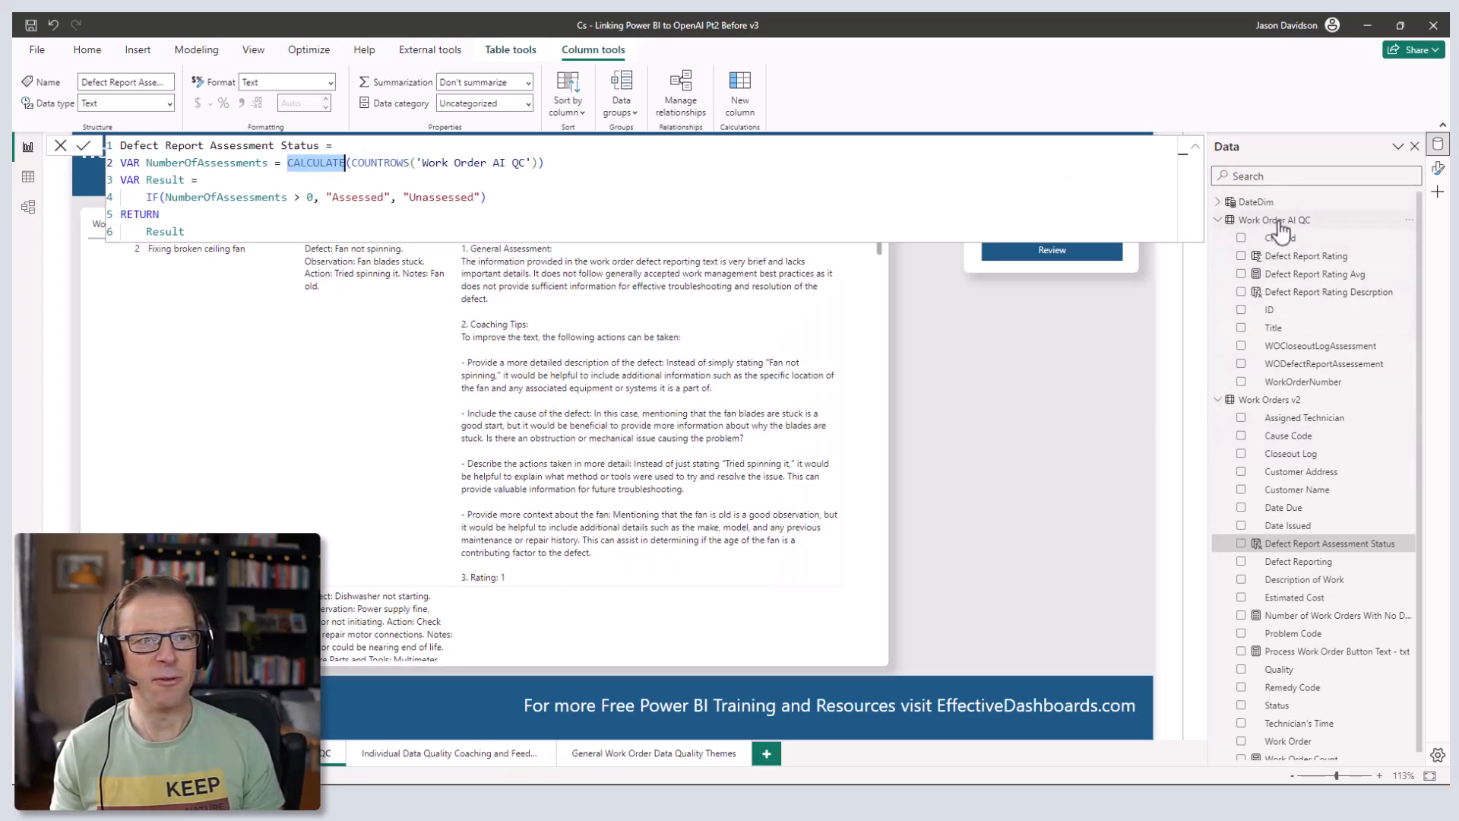
mouse_move(1281, 230)
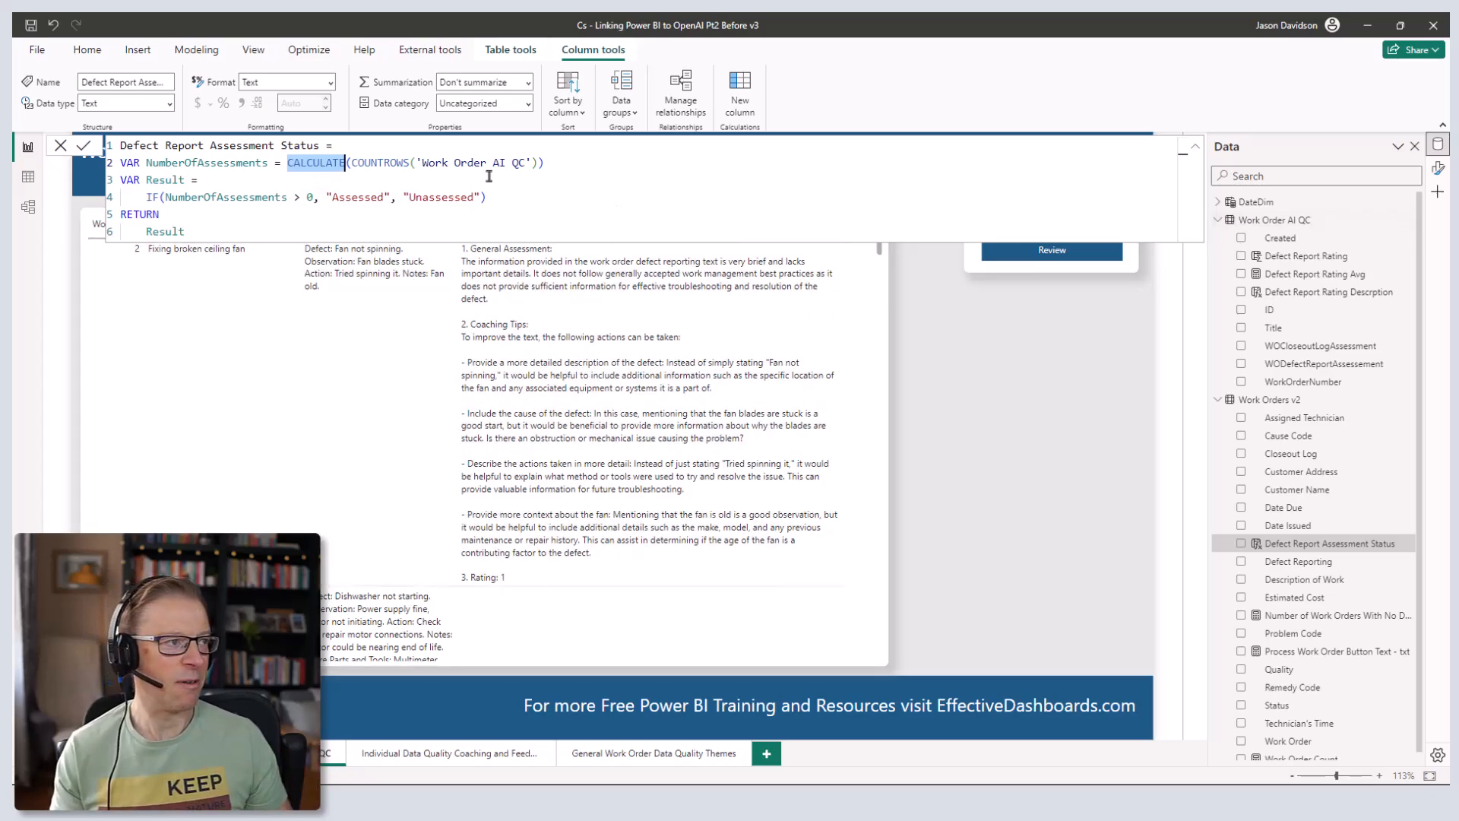
click(1195, 146)
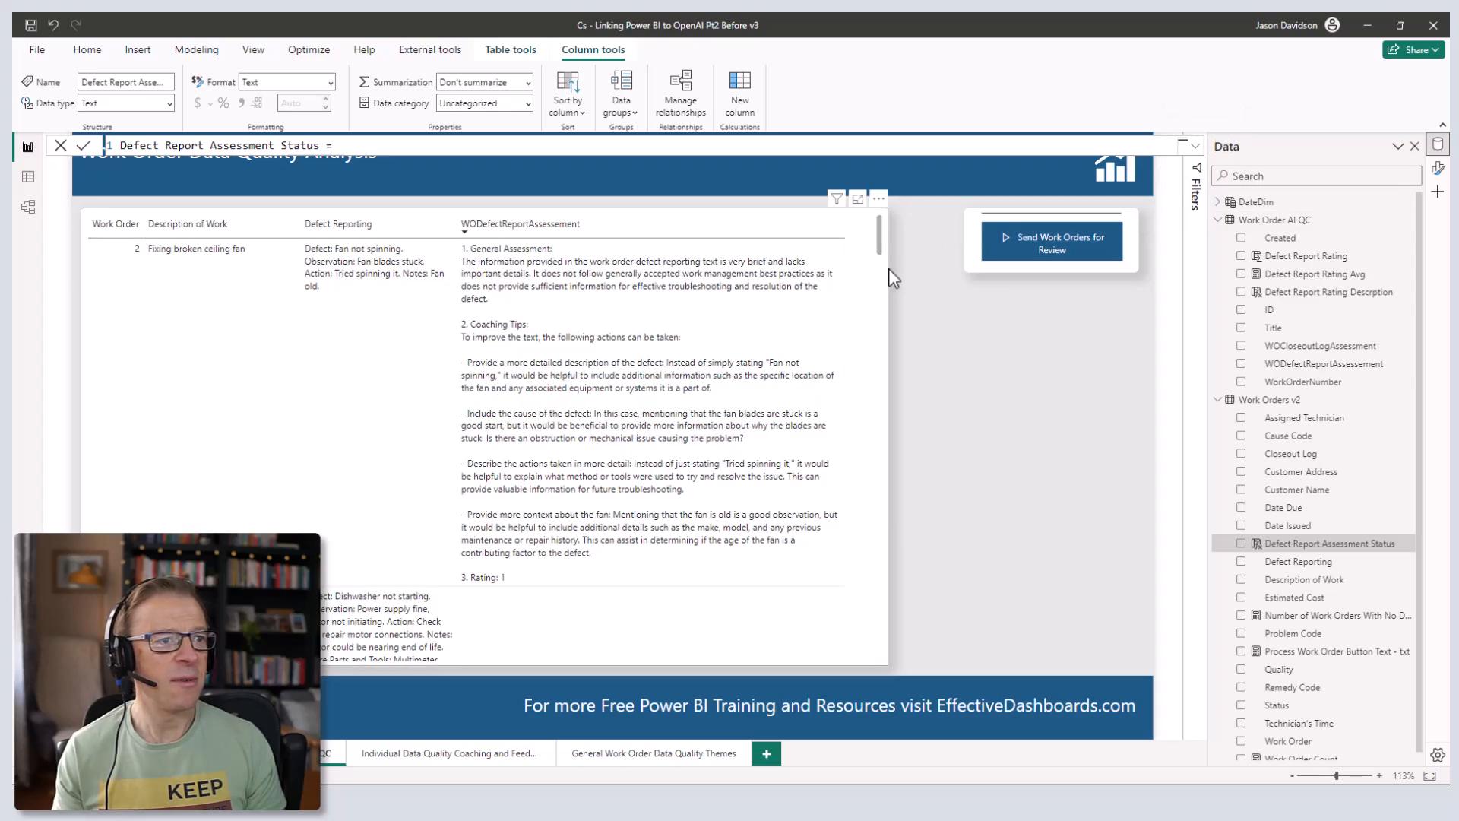
- Swap the table's WODefectReportAssessement column for the Defect Report Assessment Status column
click(889, 222)
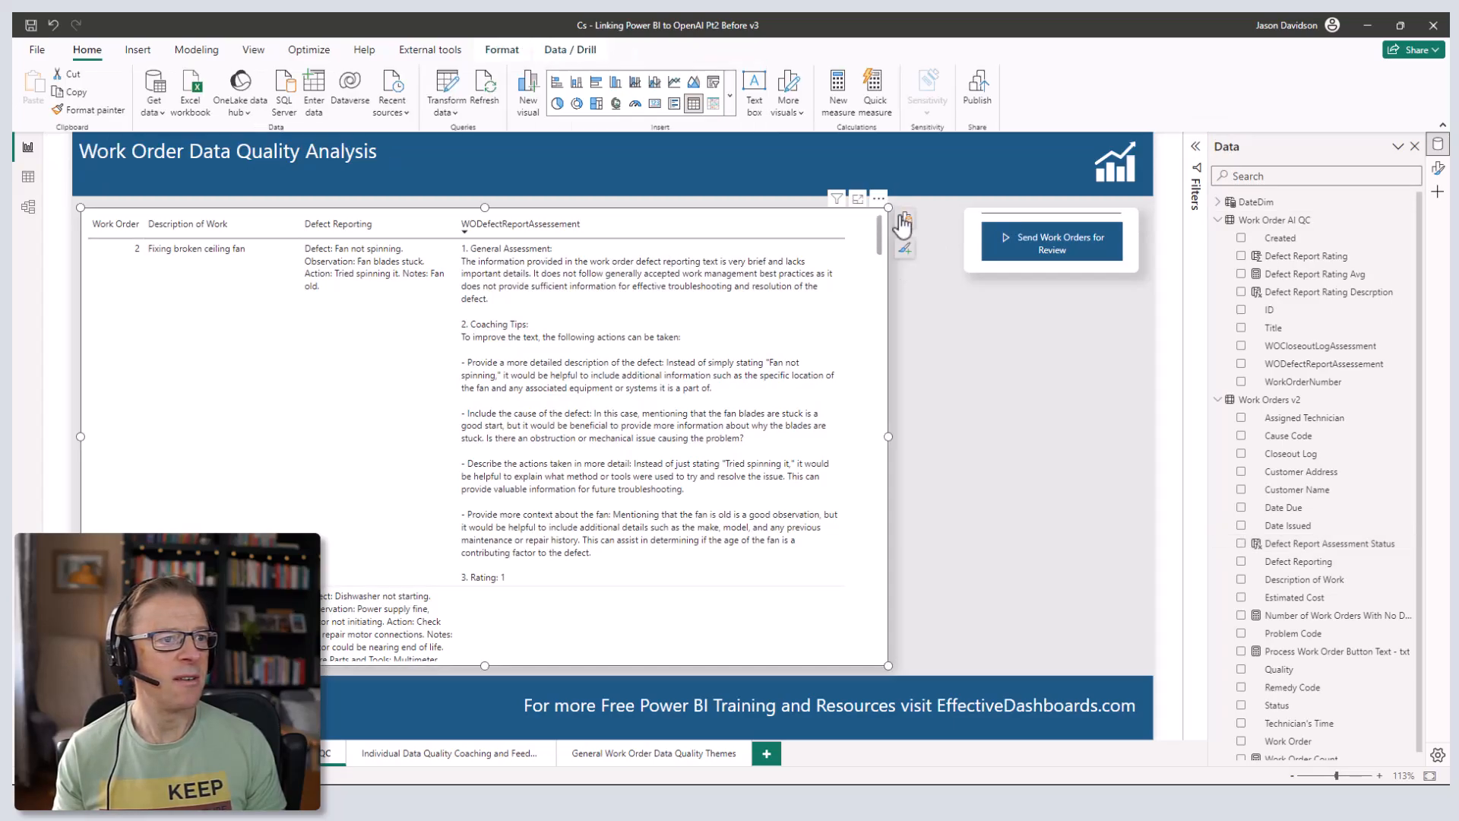
click(904, 222)
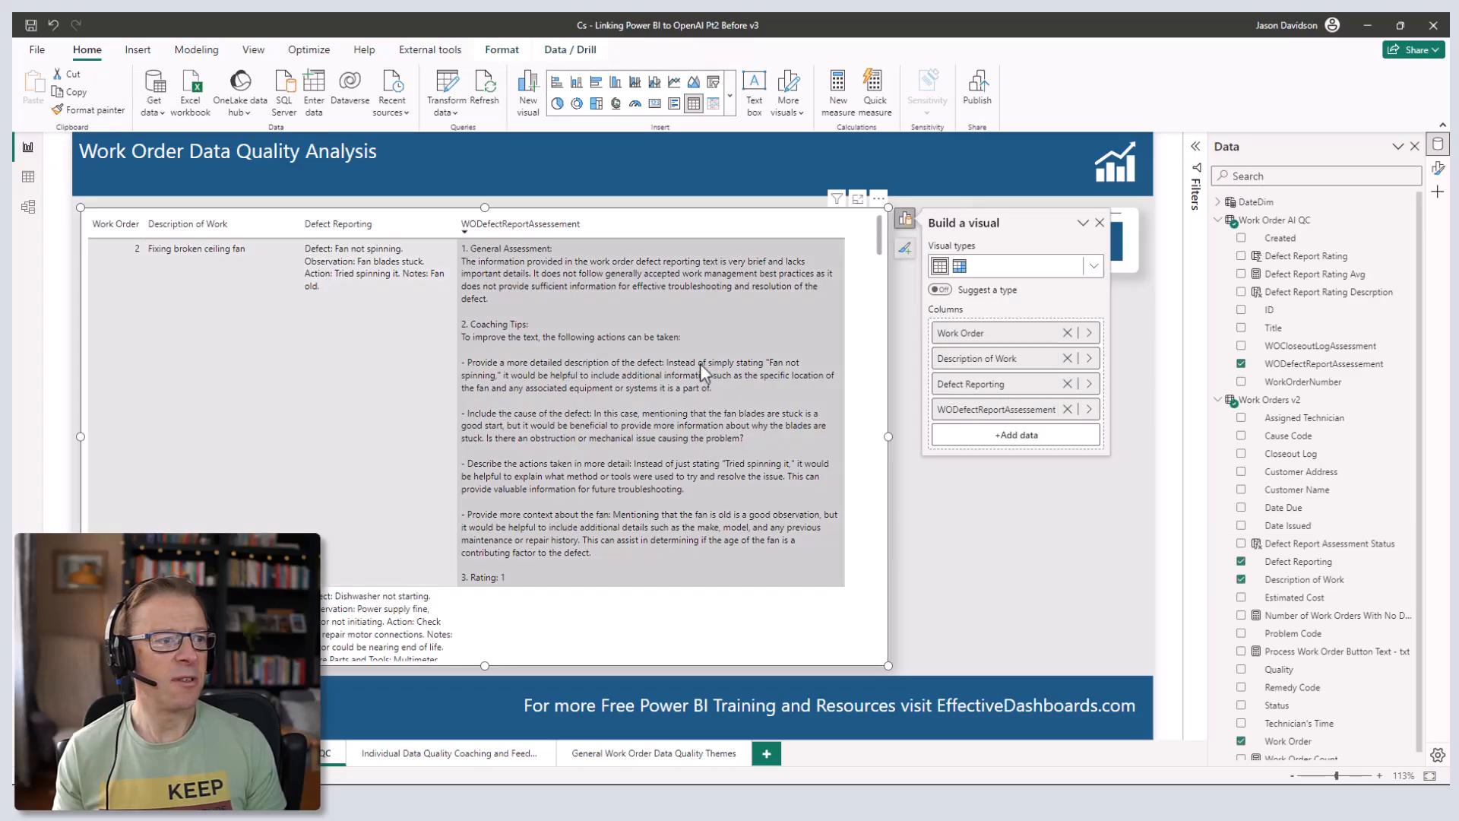
click(1068, 409)
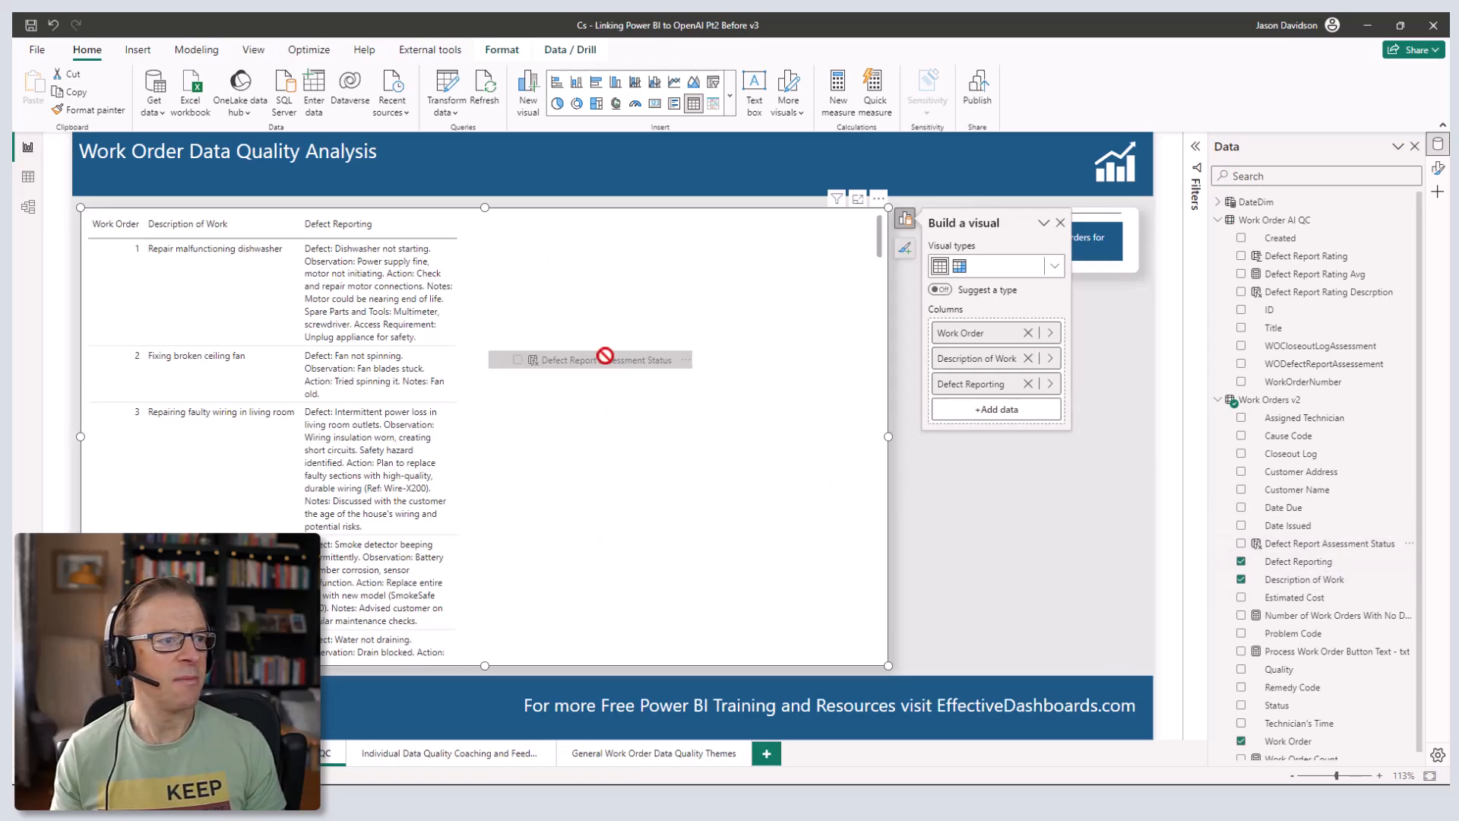
drag(609, 366, 604, 365)
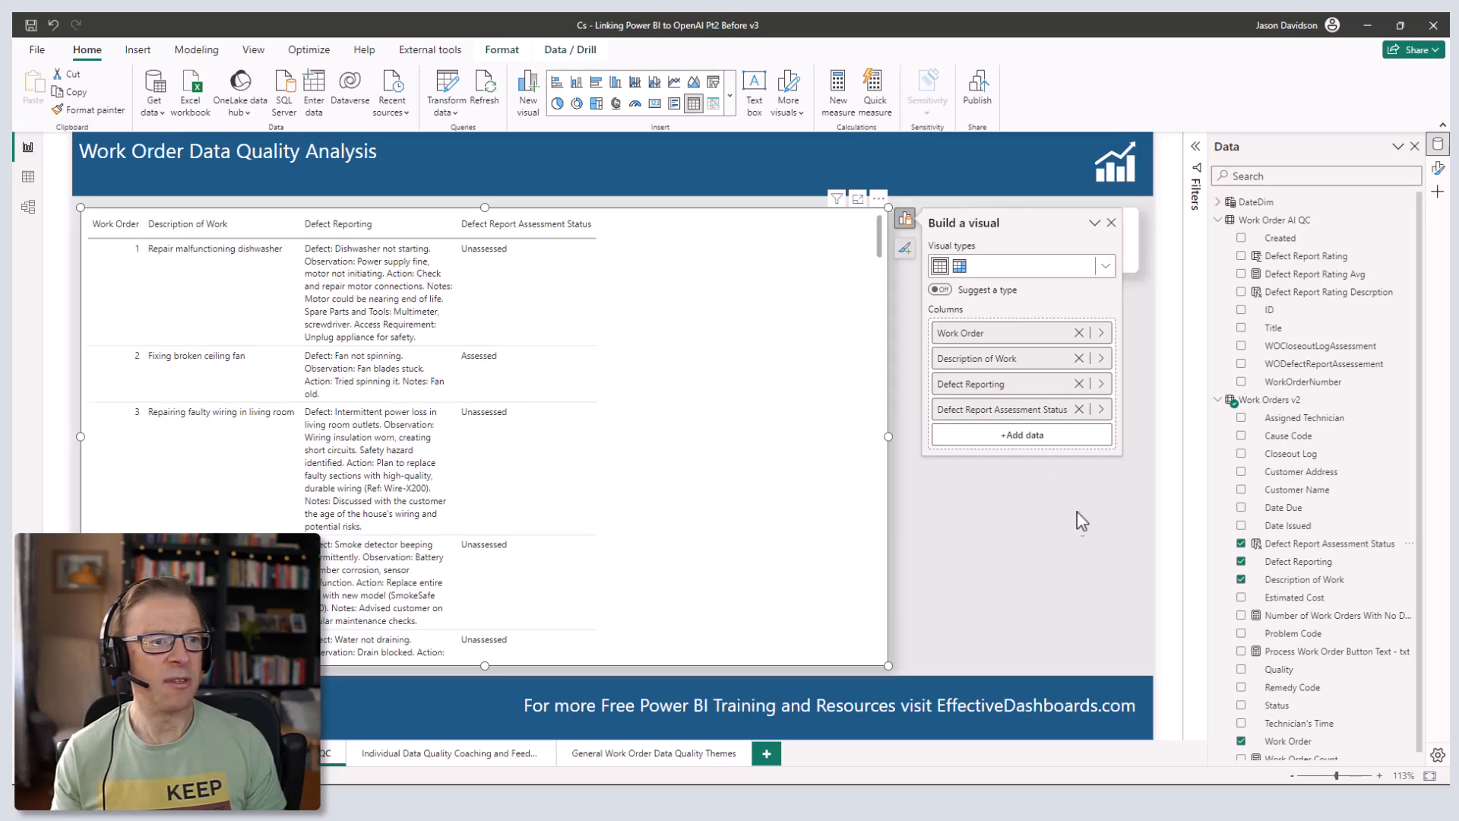
click(1147, 585)
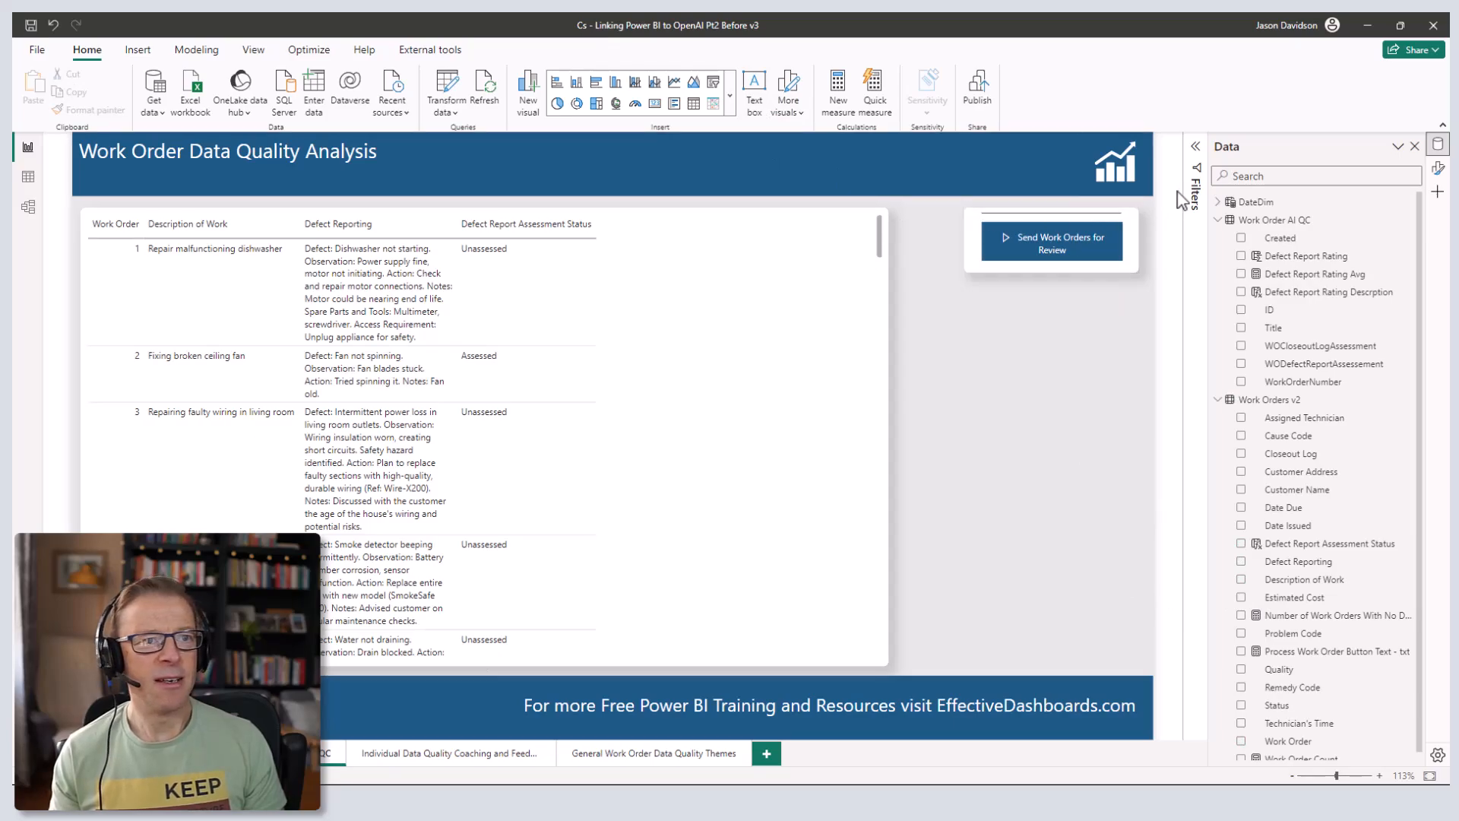
- Clear the Unassessed page filter on Defect Report Assessment Status and collapse the Filters pane
click(1200, 173)
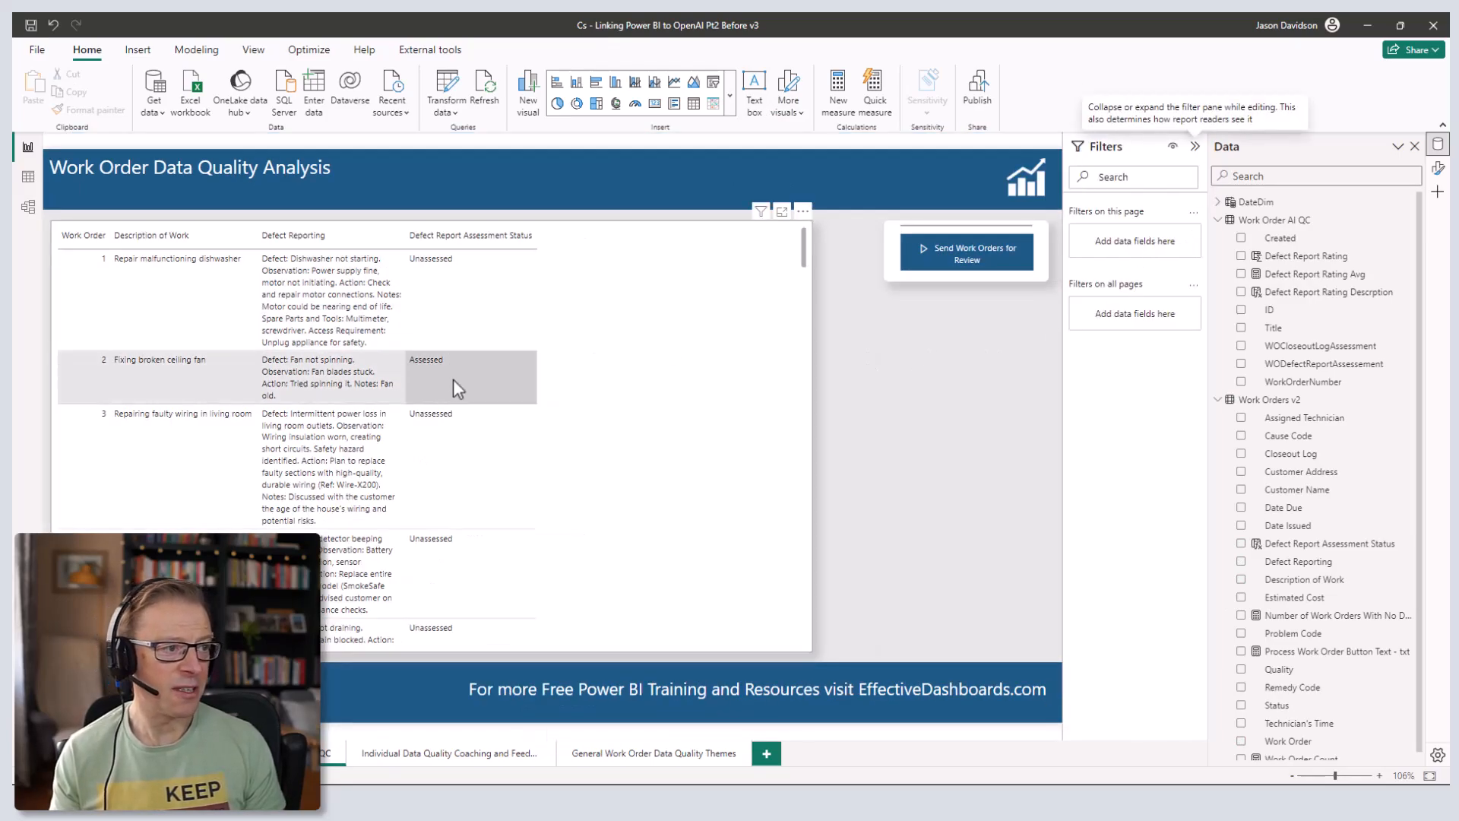
click(1196, 147)
click(1197, 150)
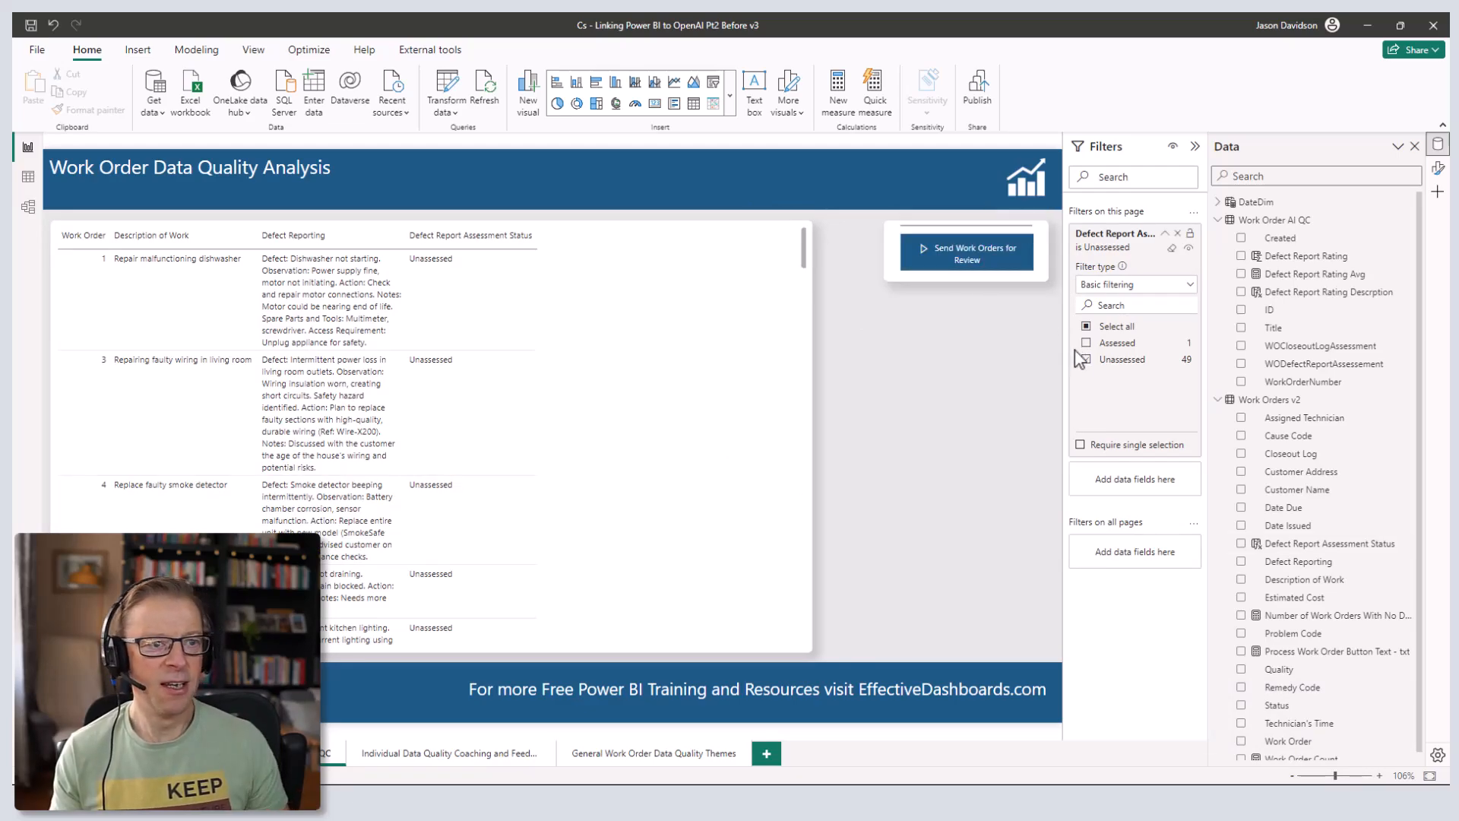
click(1177, 234)
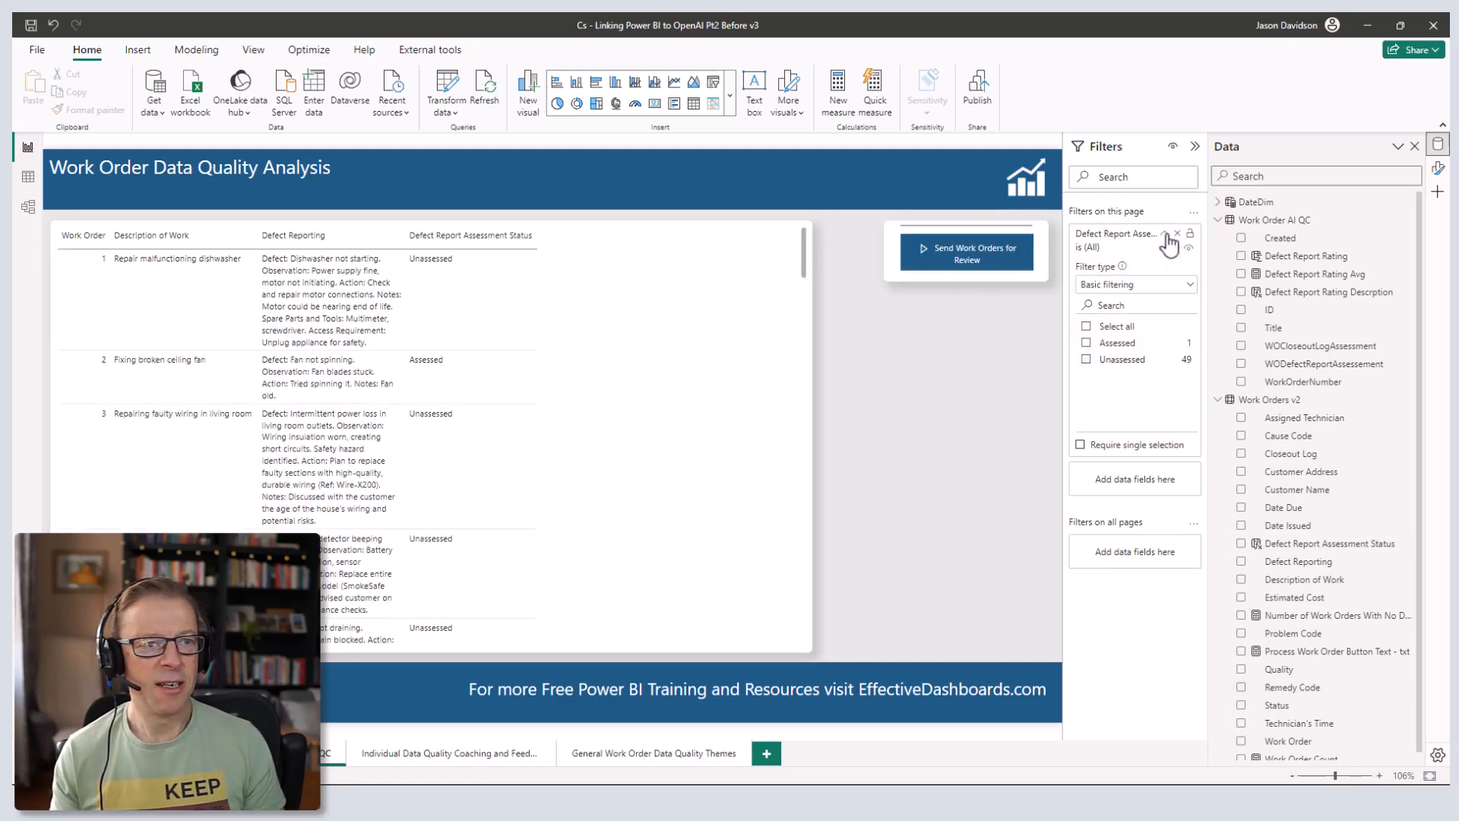
click(1164, 233)
click(1195, 145)
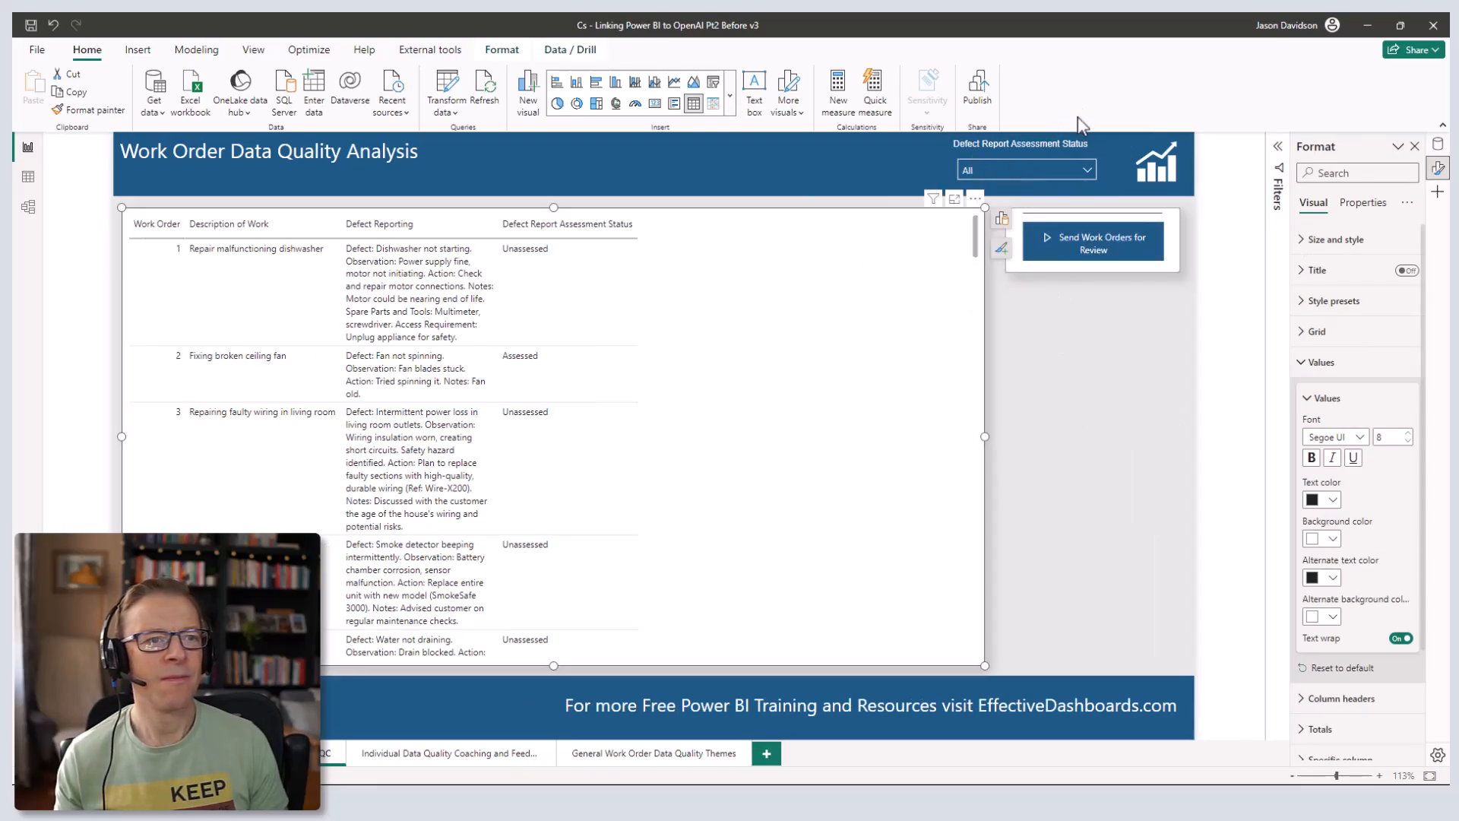
- Try the status slicer with Assessed and Unassessed, then reset it to All
click(1087, 171)
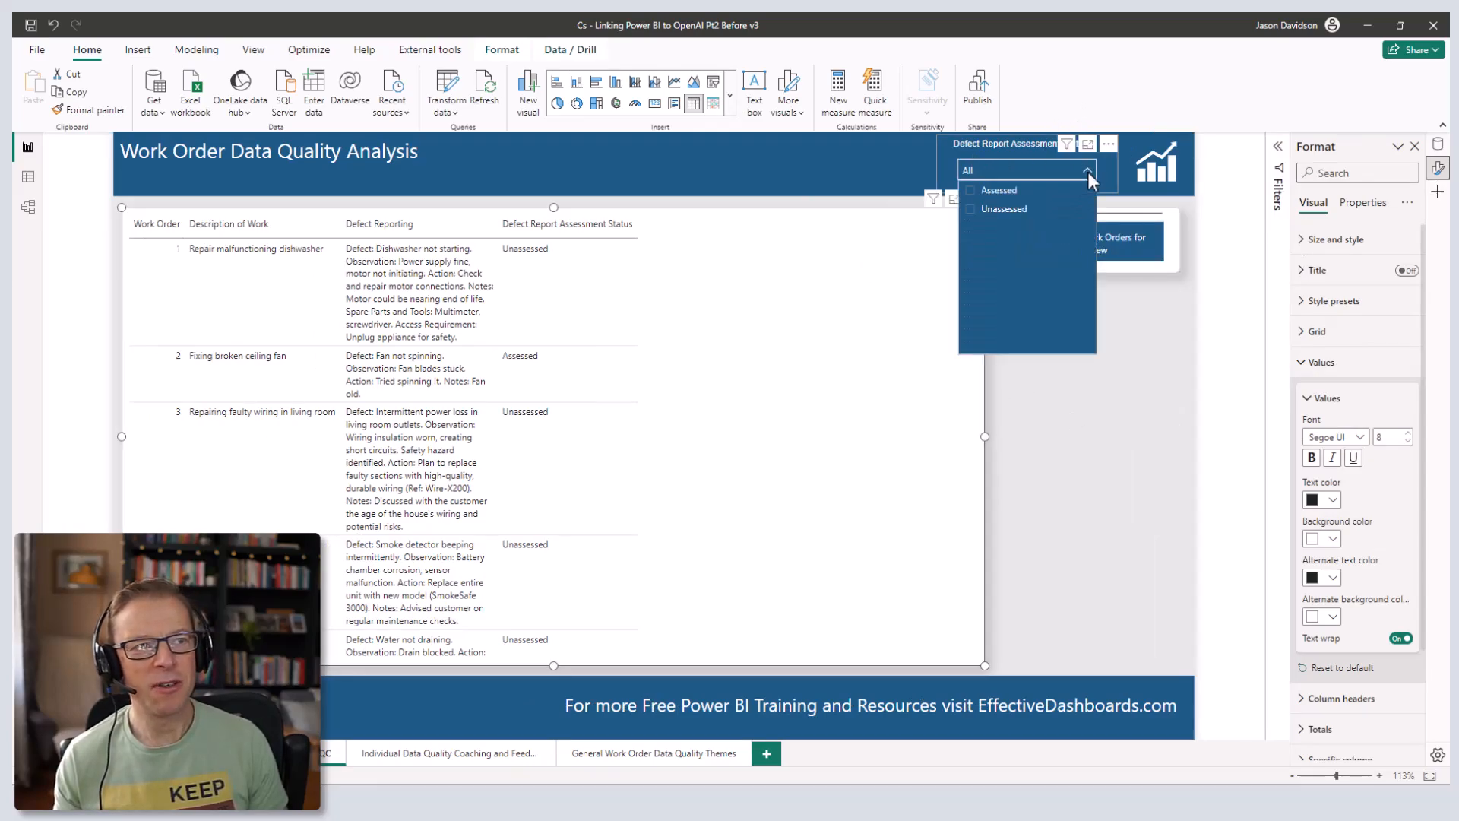
click(973, 191)
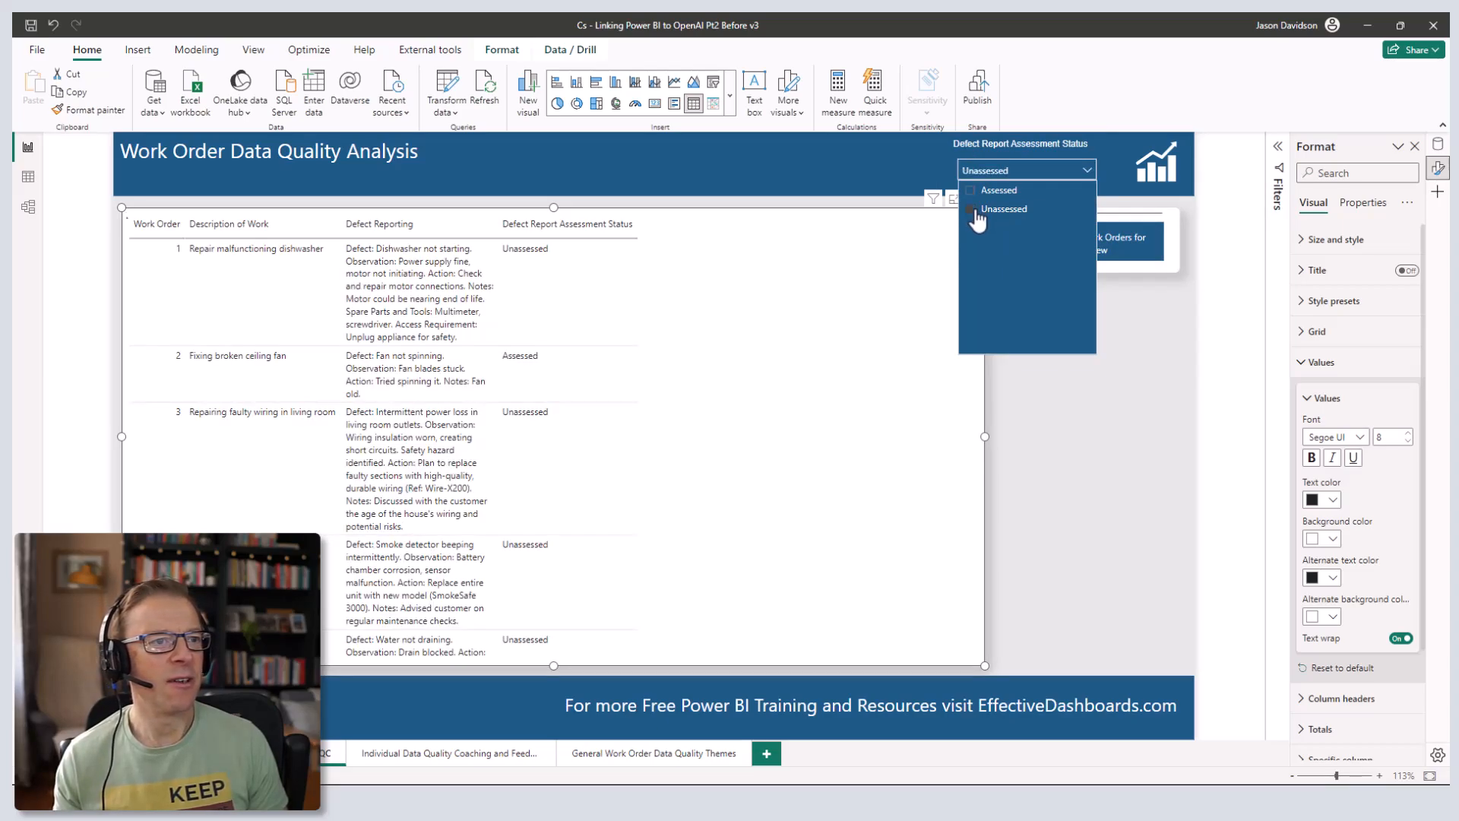
click(975, 212)
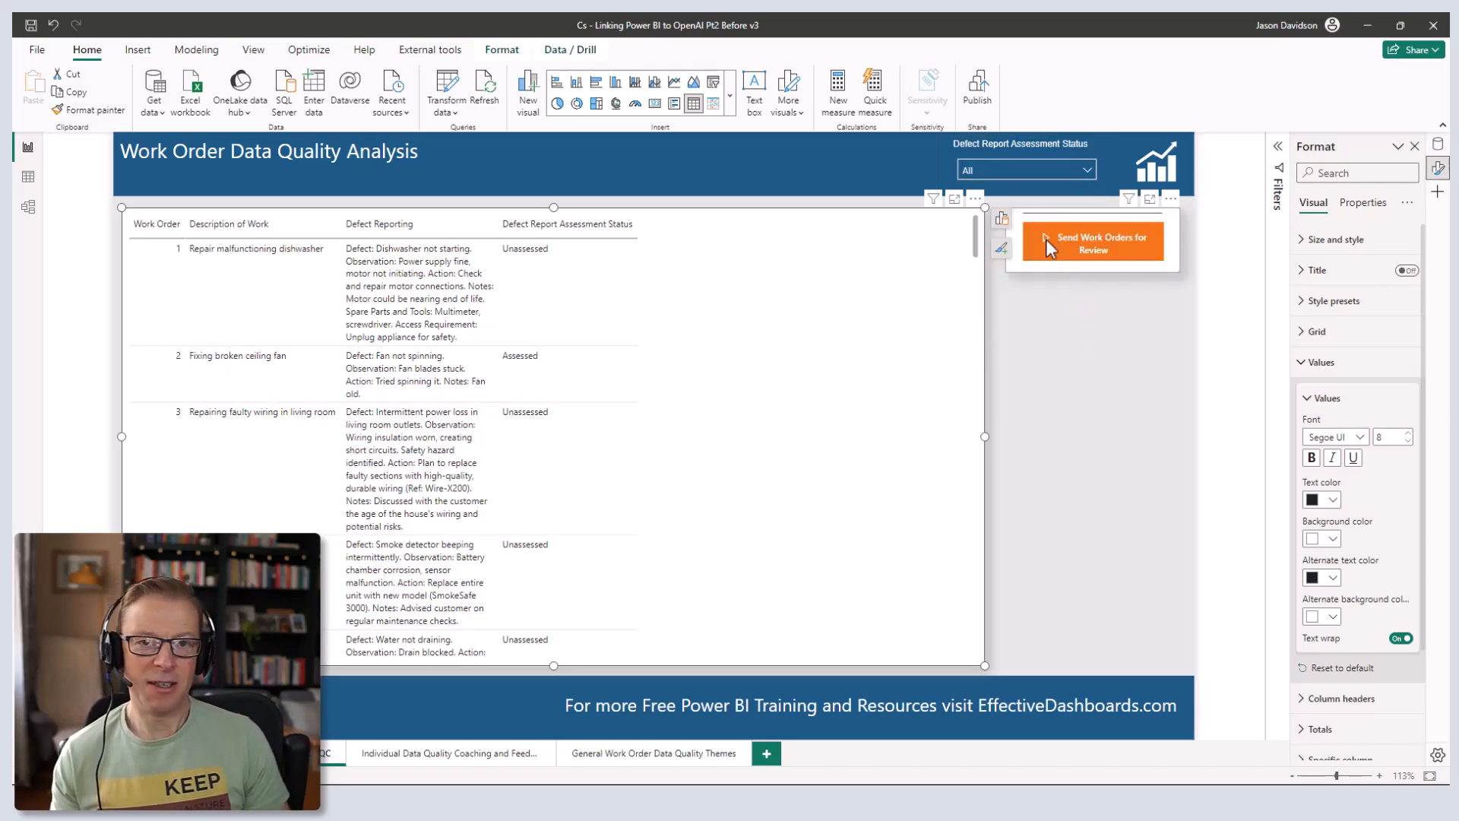
click(1079, 414)
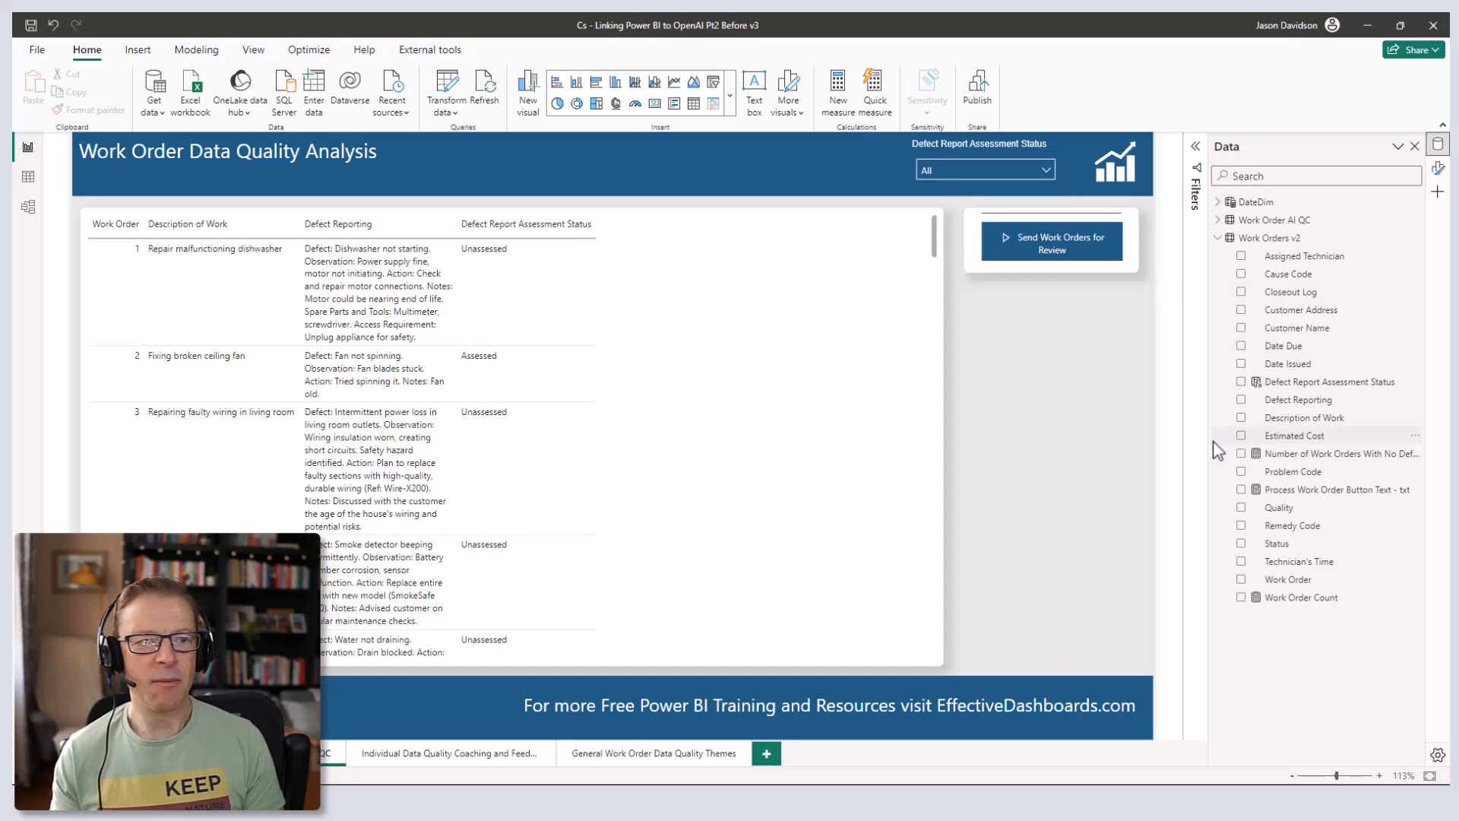
- Widen the Data pane and read the Work Order Count and No Defect Reporting Assessment measure formulas
drag(1170, 444, 1161, 448)
click(1227, 454)
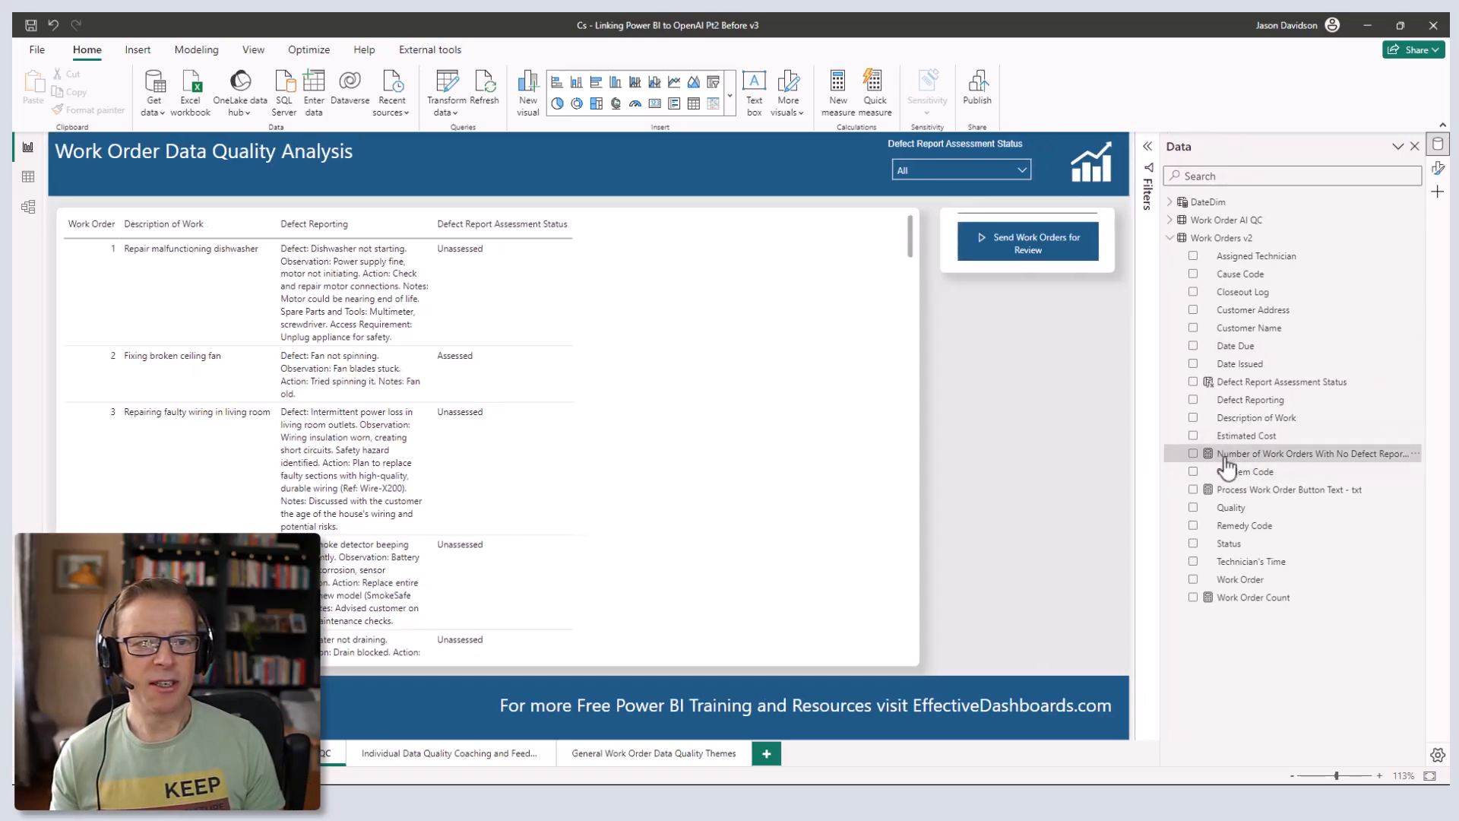
click(1257, 598)
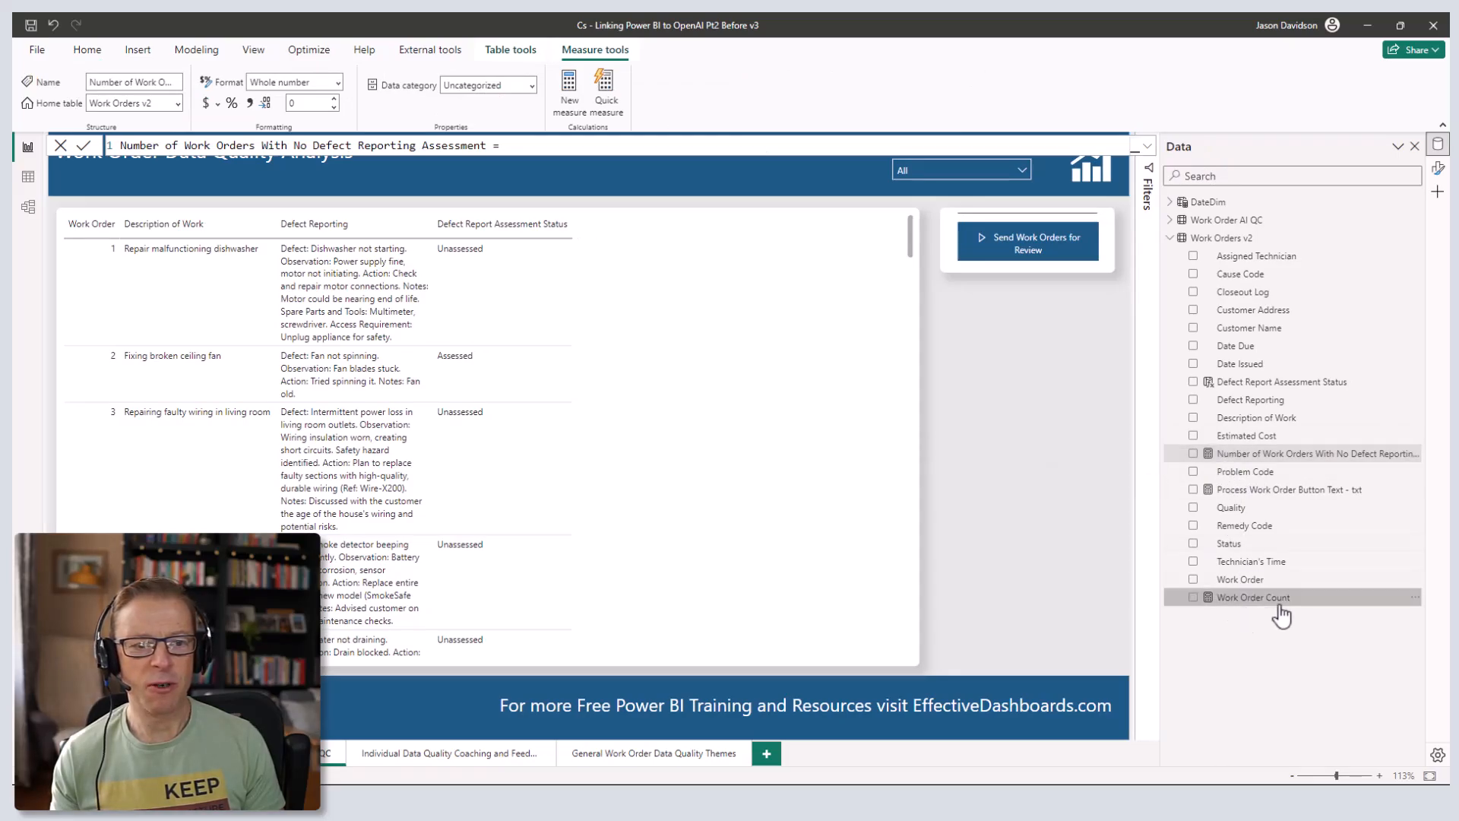
click(1147, 146)
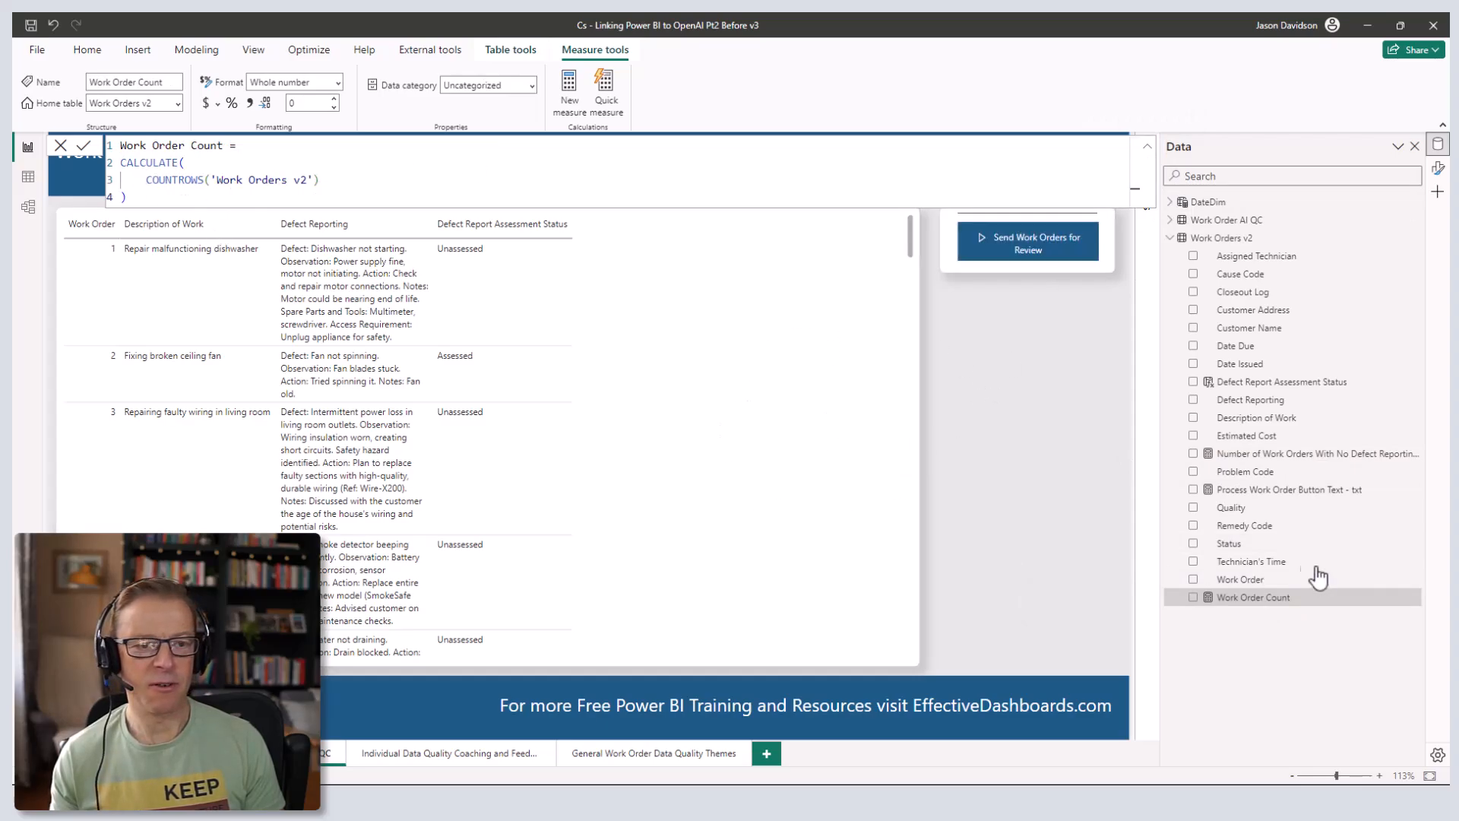
click(1146, 146)
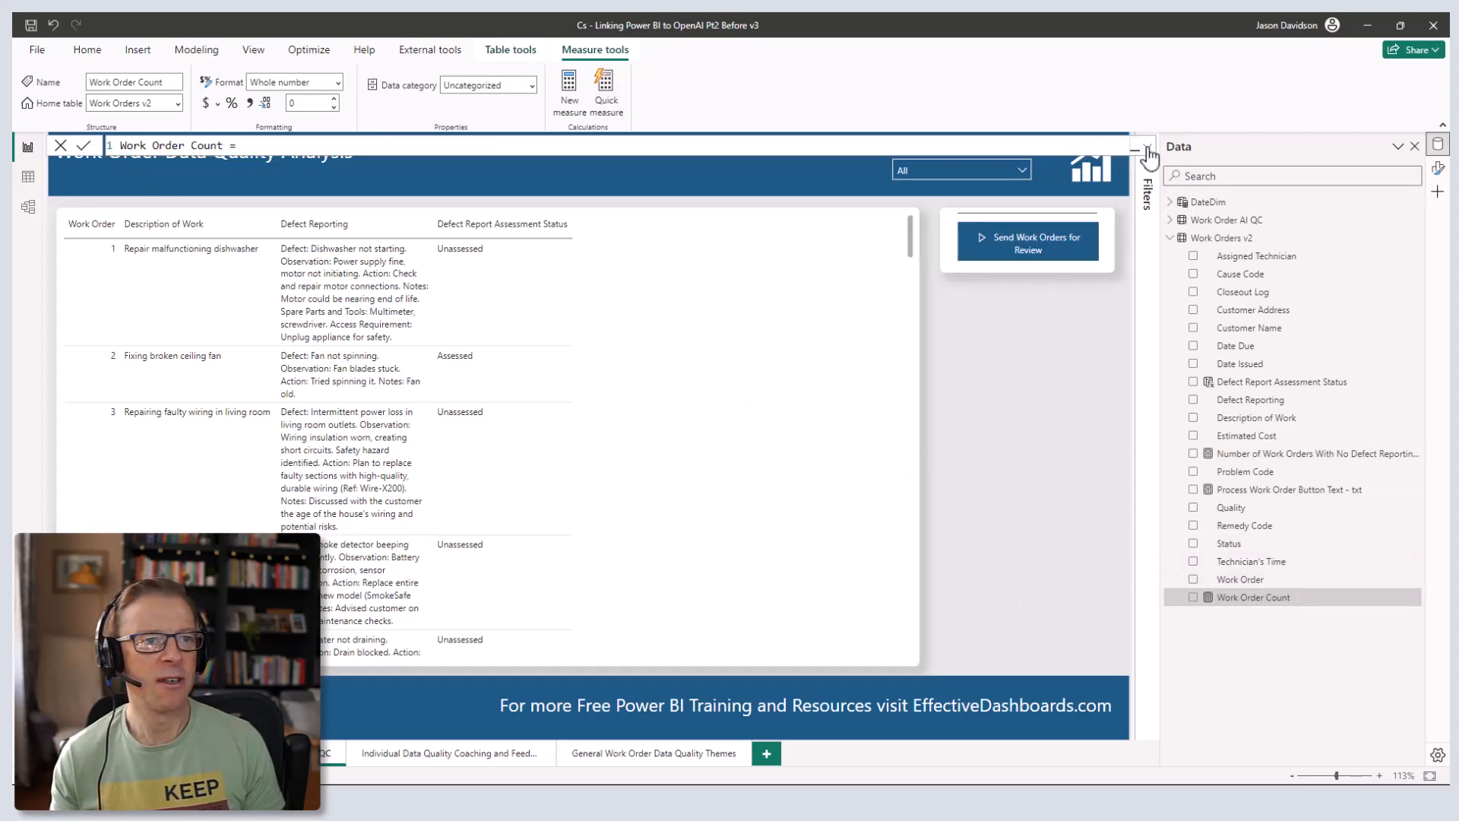
click(1251, 456)
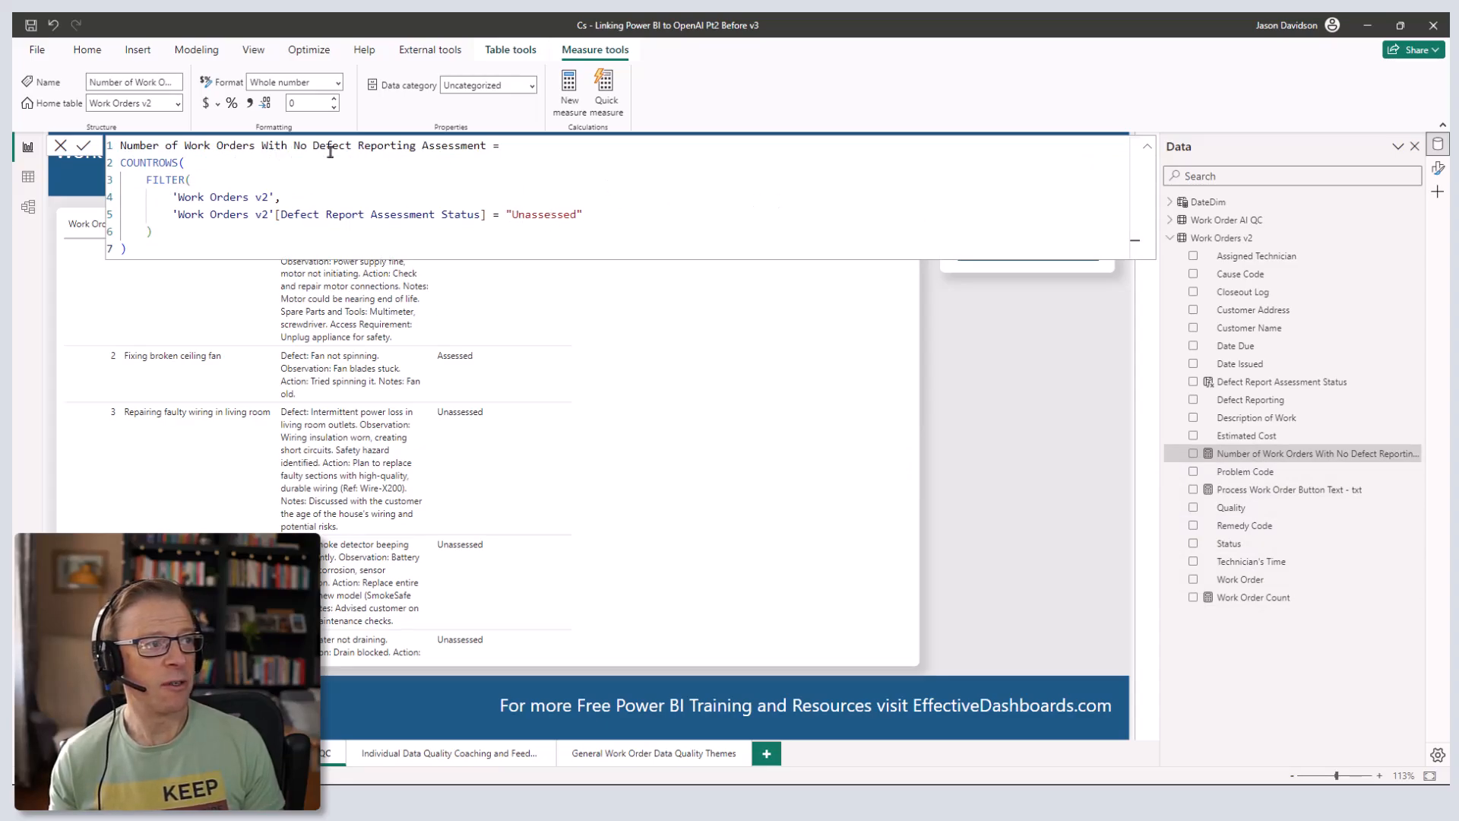
click(1146, 147)
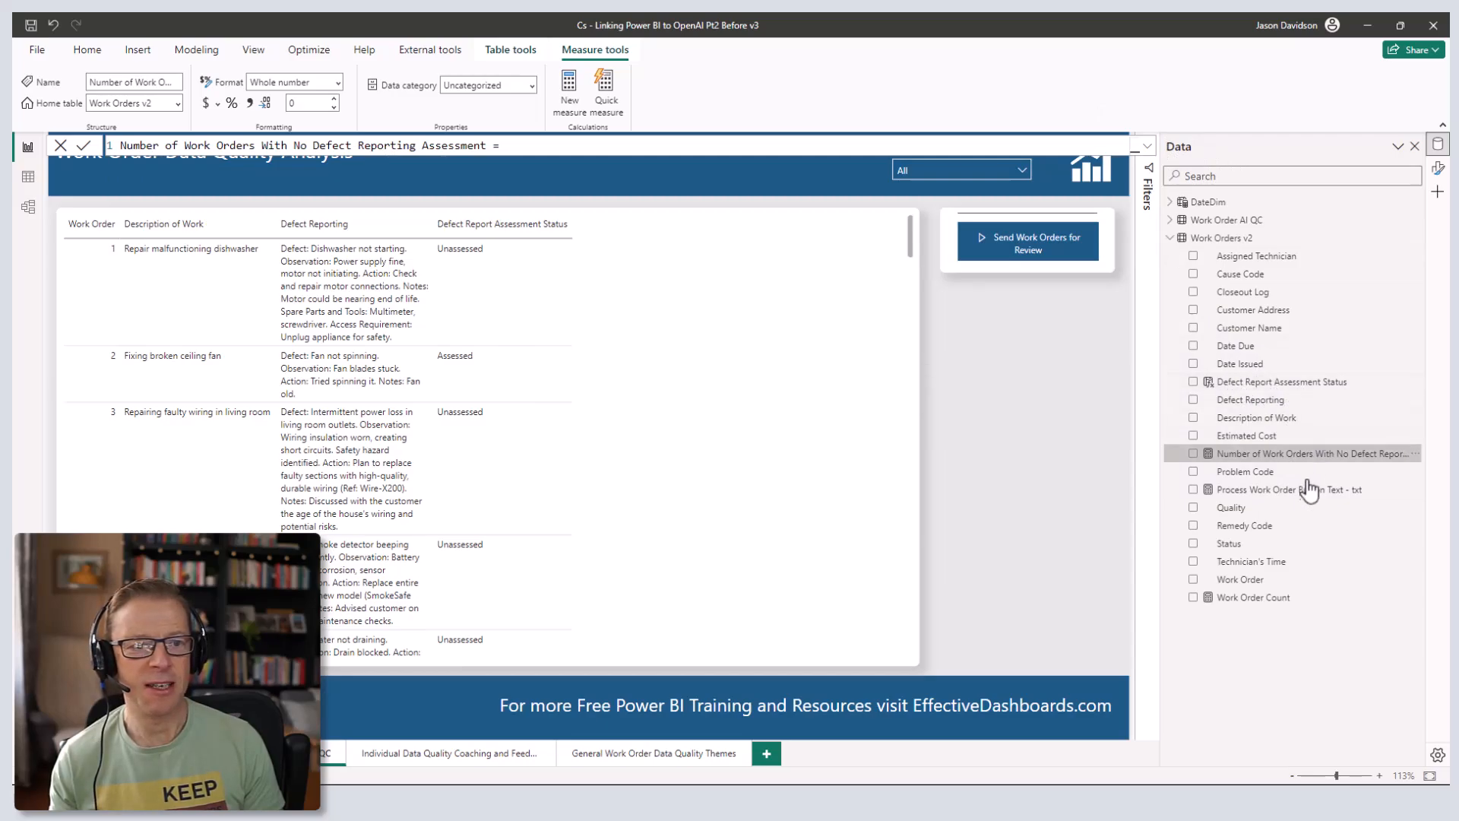
click(1272, 495)
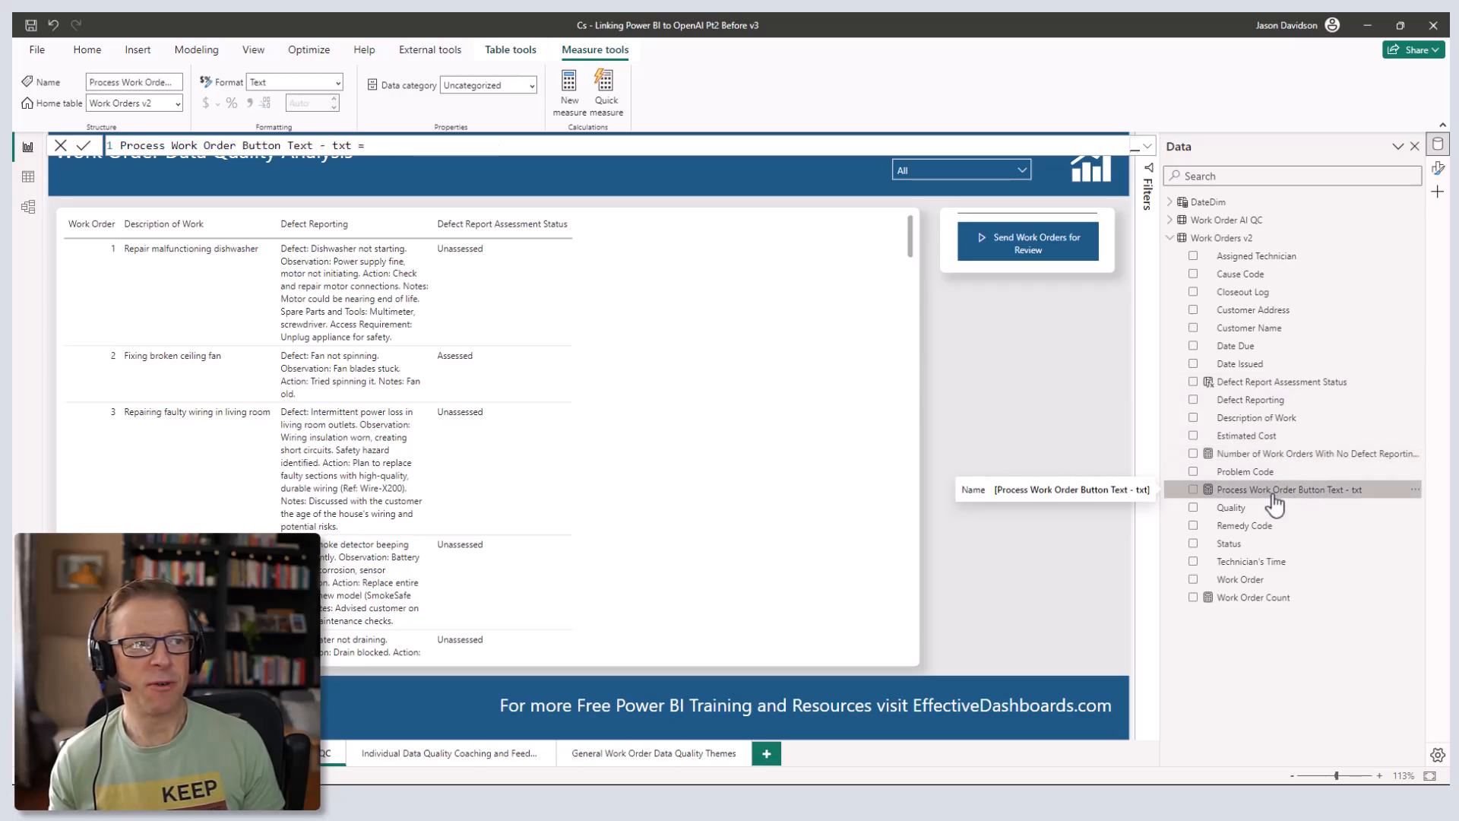
- Read the button text measure's expanded formula, collapse it, and reselect the review button
click(1147, 146)
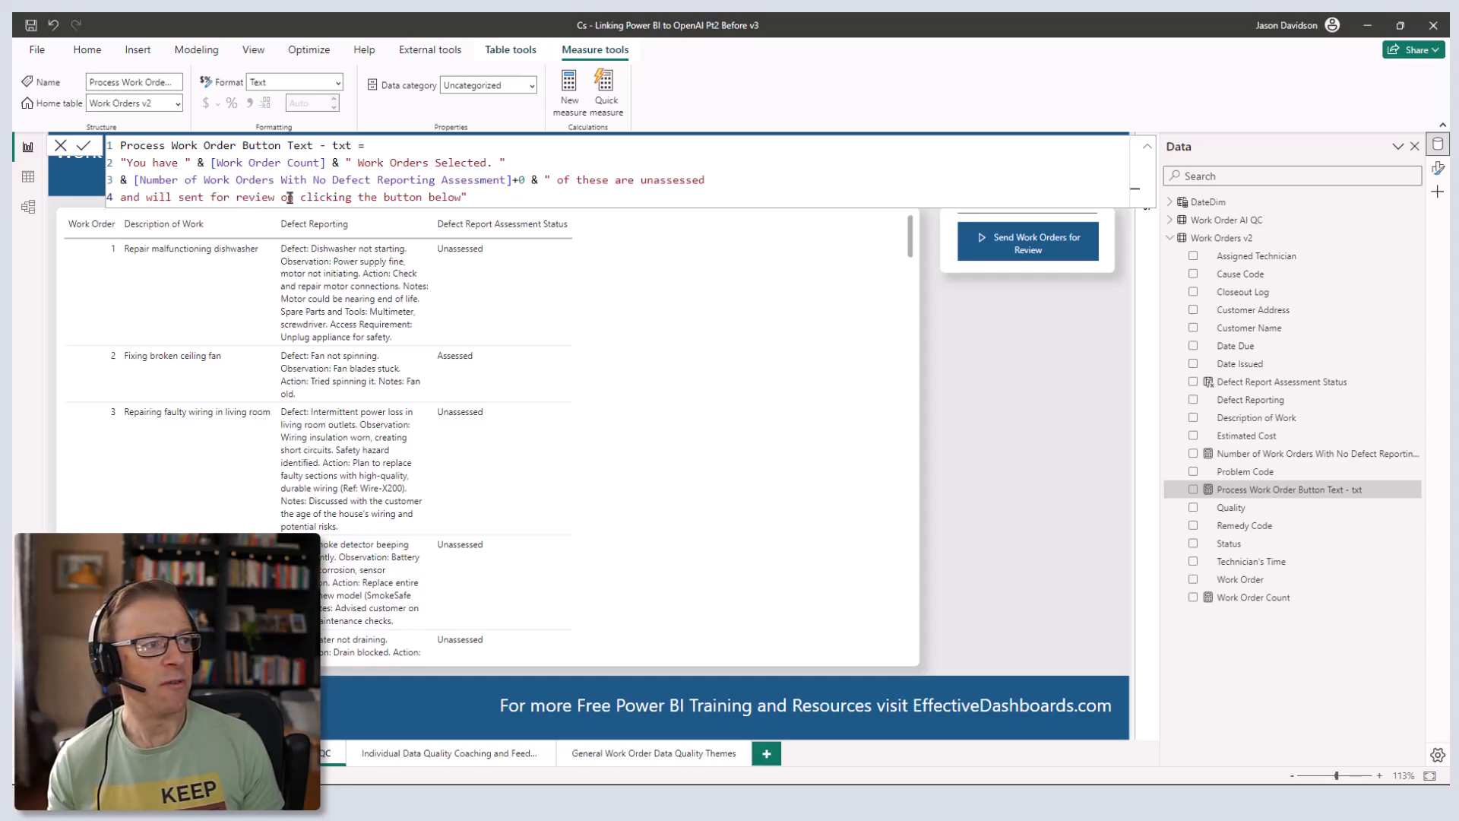
click(1147, 156)
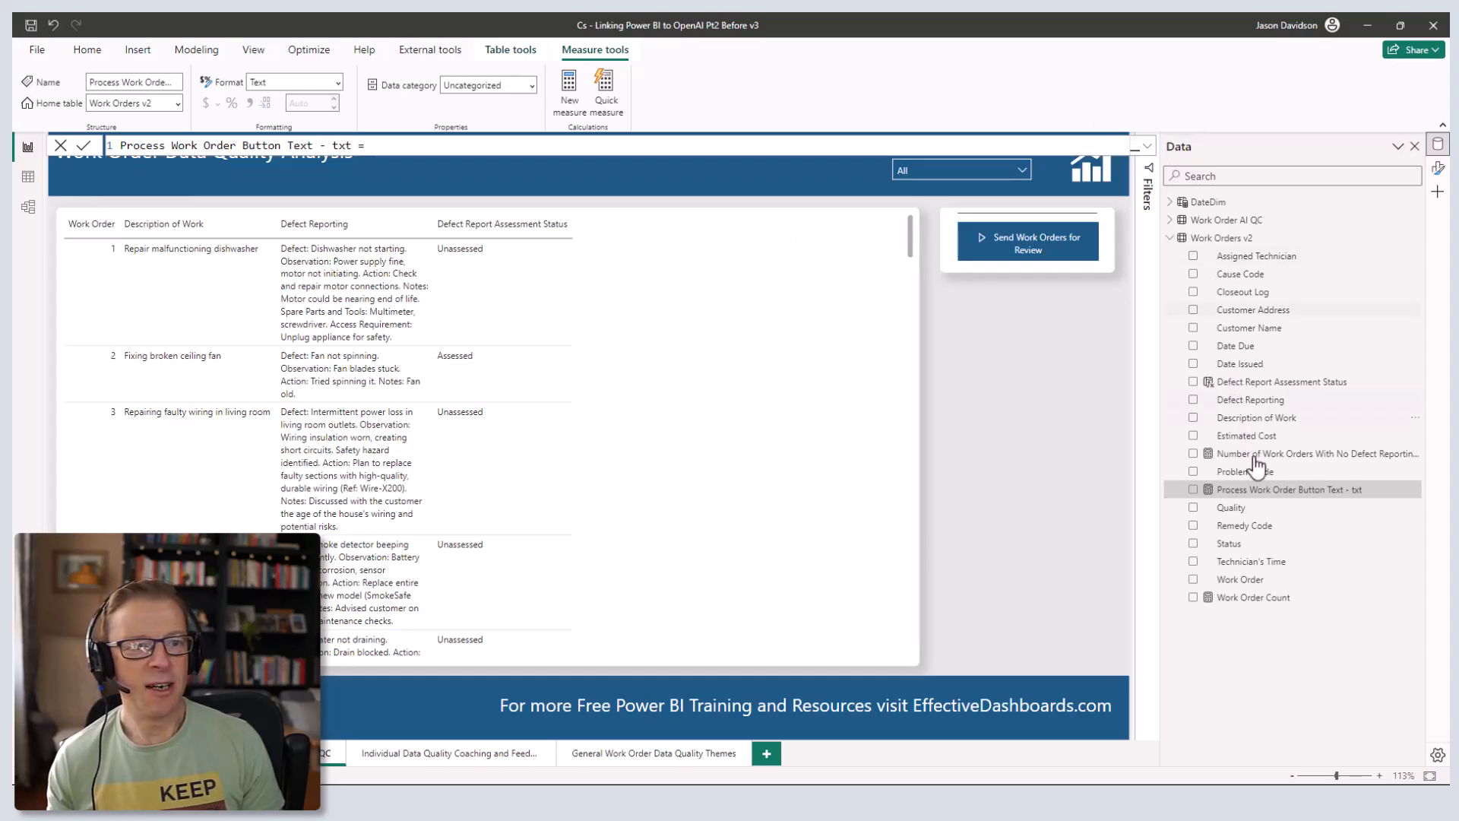
click(1078, 215)
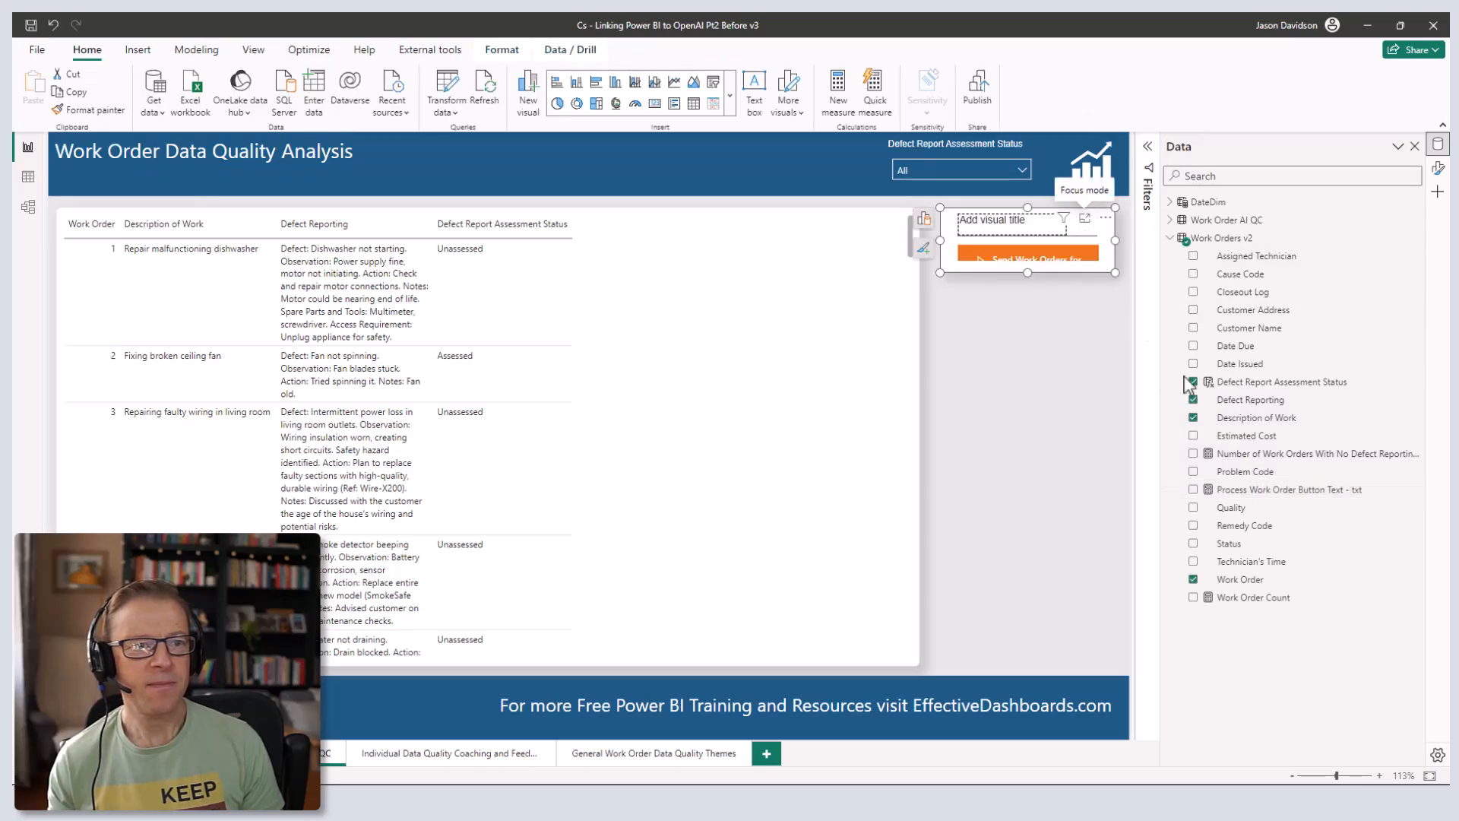
- Set the button visual's title to the Process Work Order Button Text - txt field value
click(1437, 172)
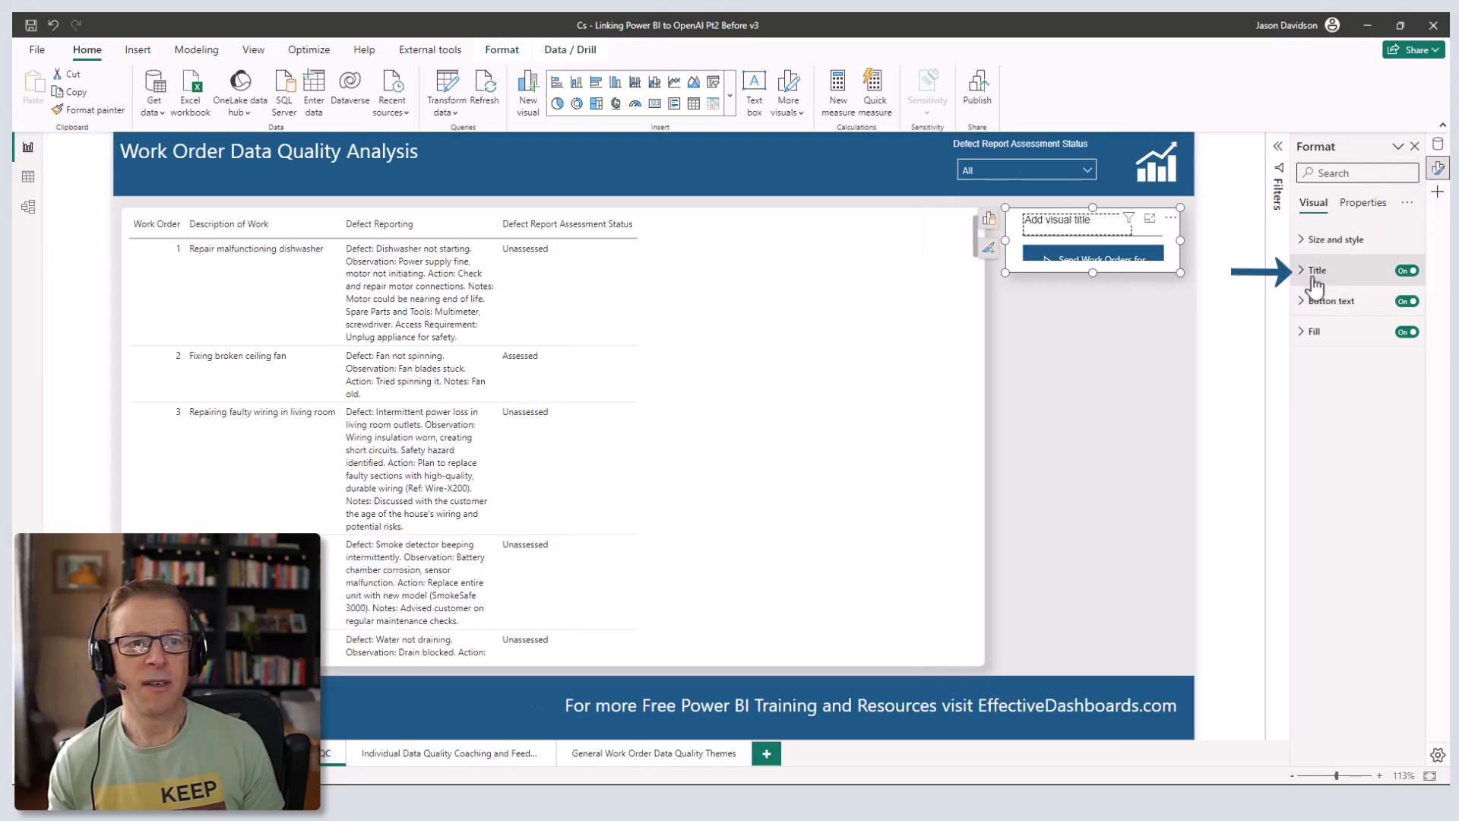
click(1309, 270)
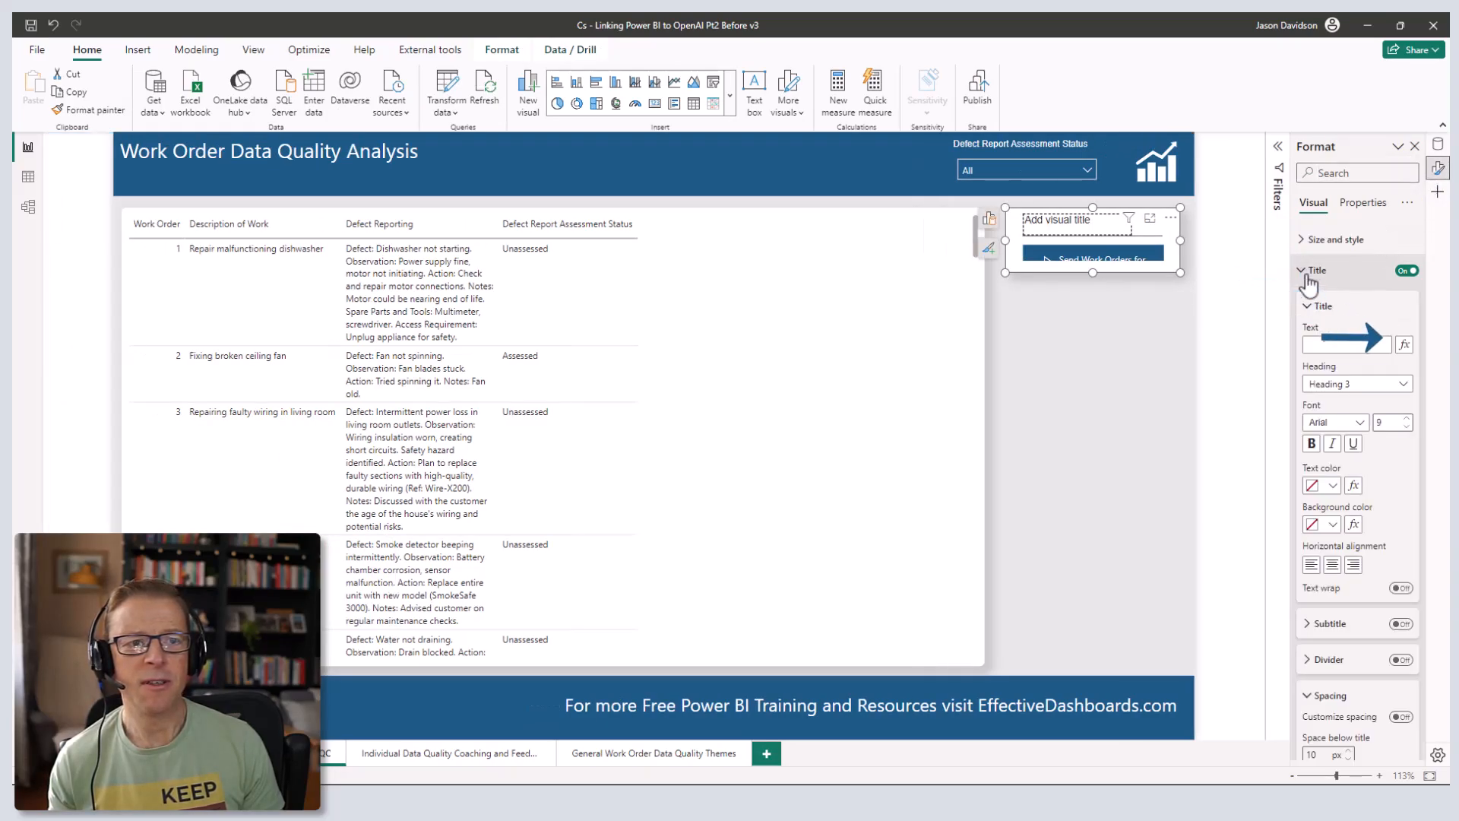
click(1404, 346)
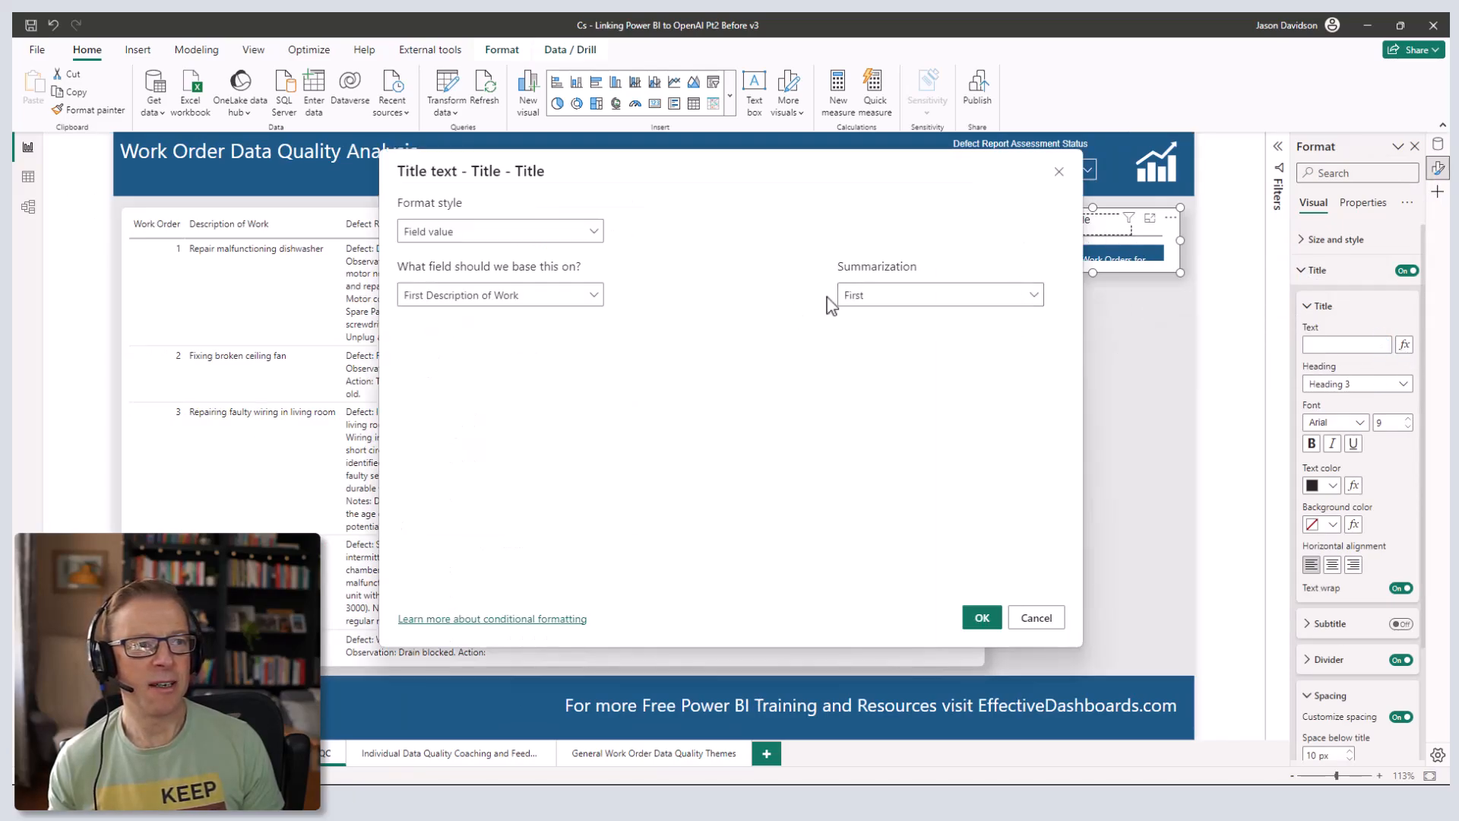
click(589, 297)
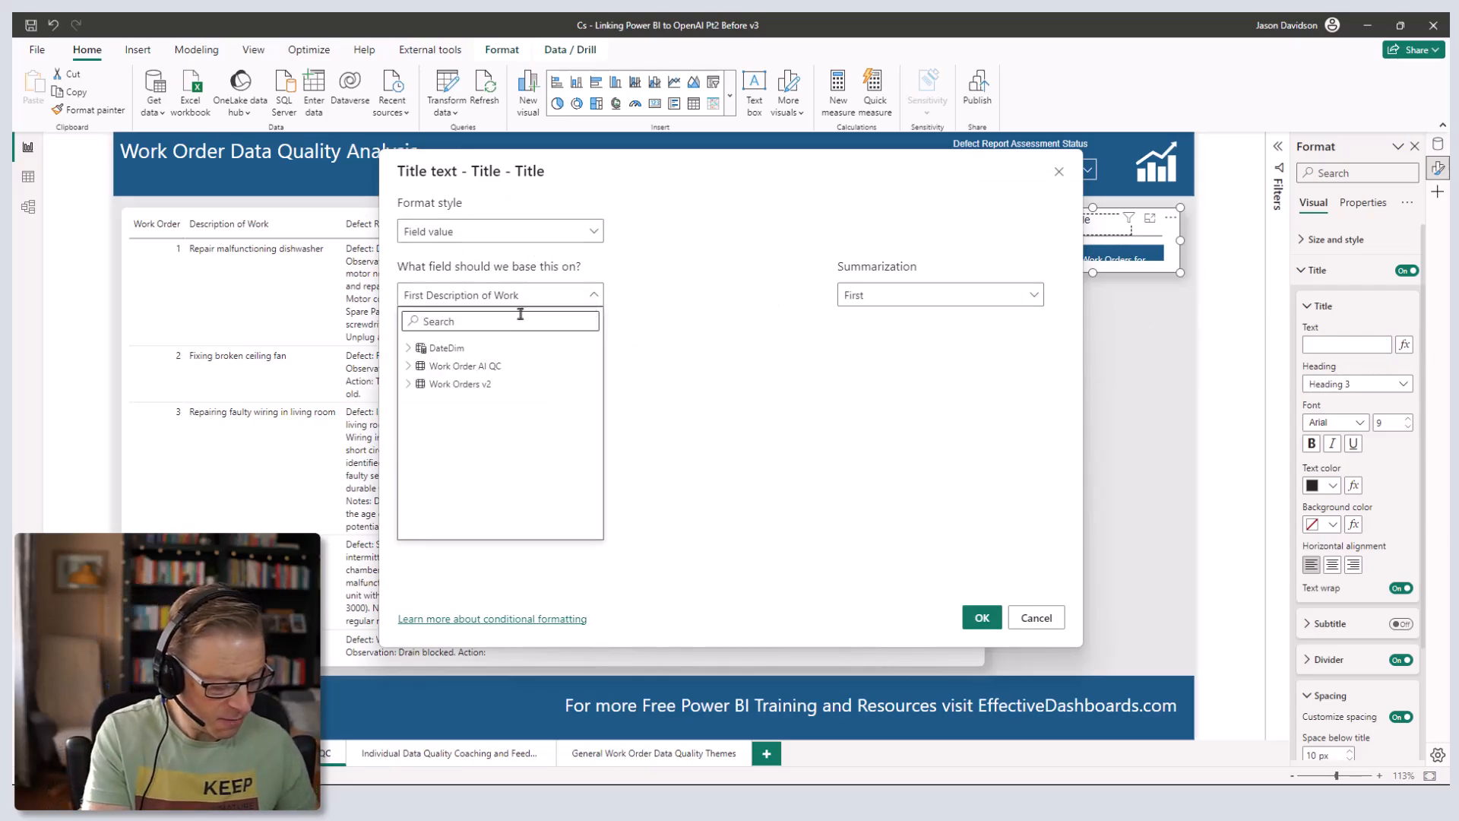
text(txt)
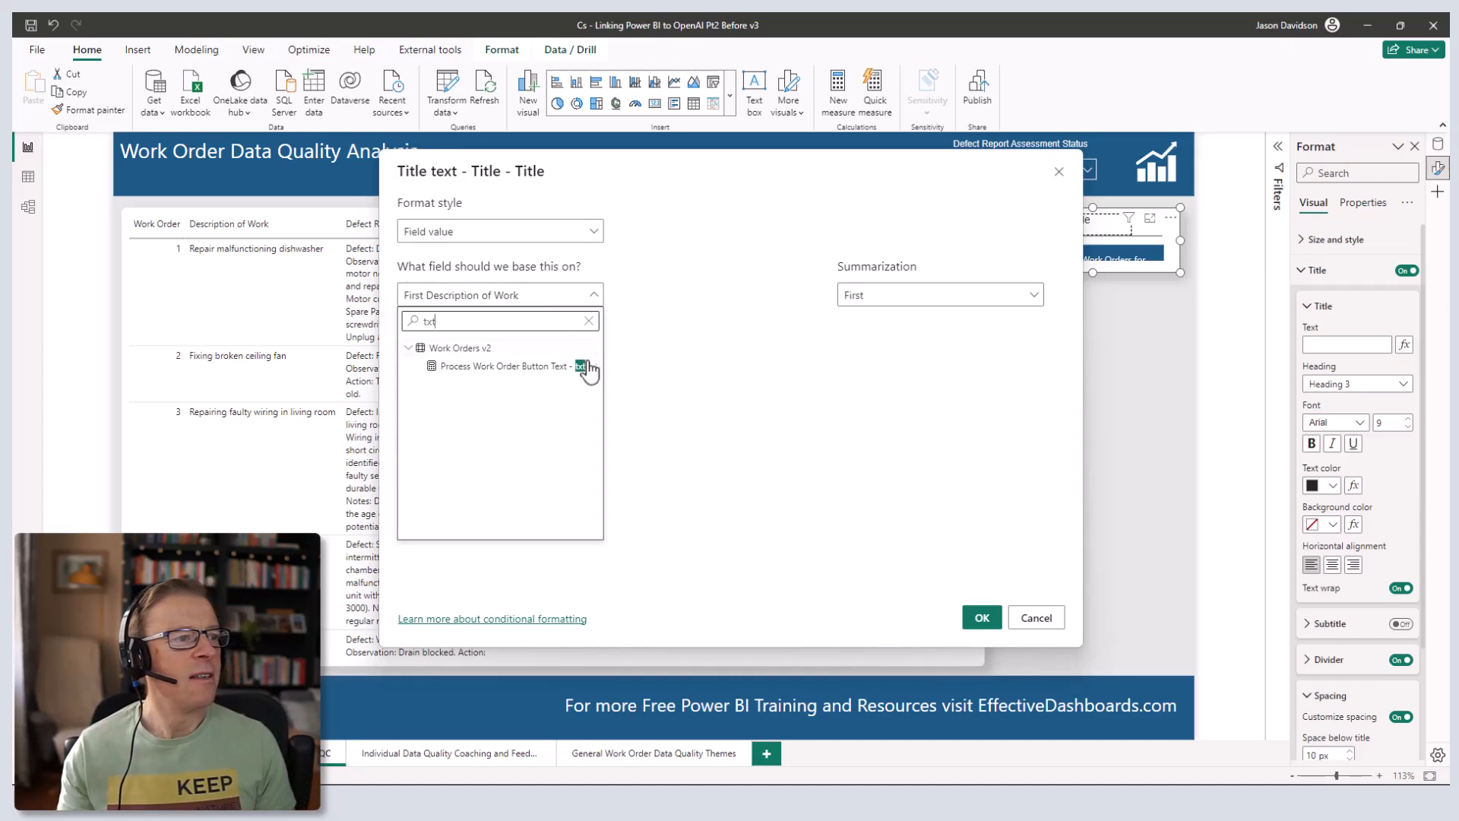
click(504, 367)
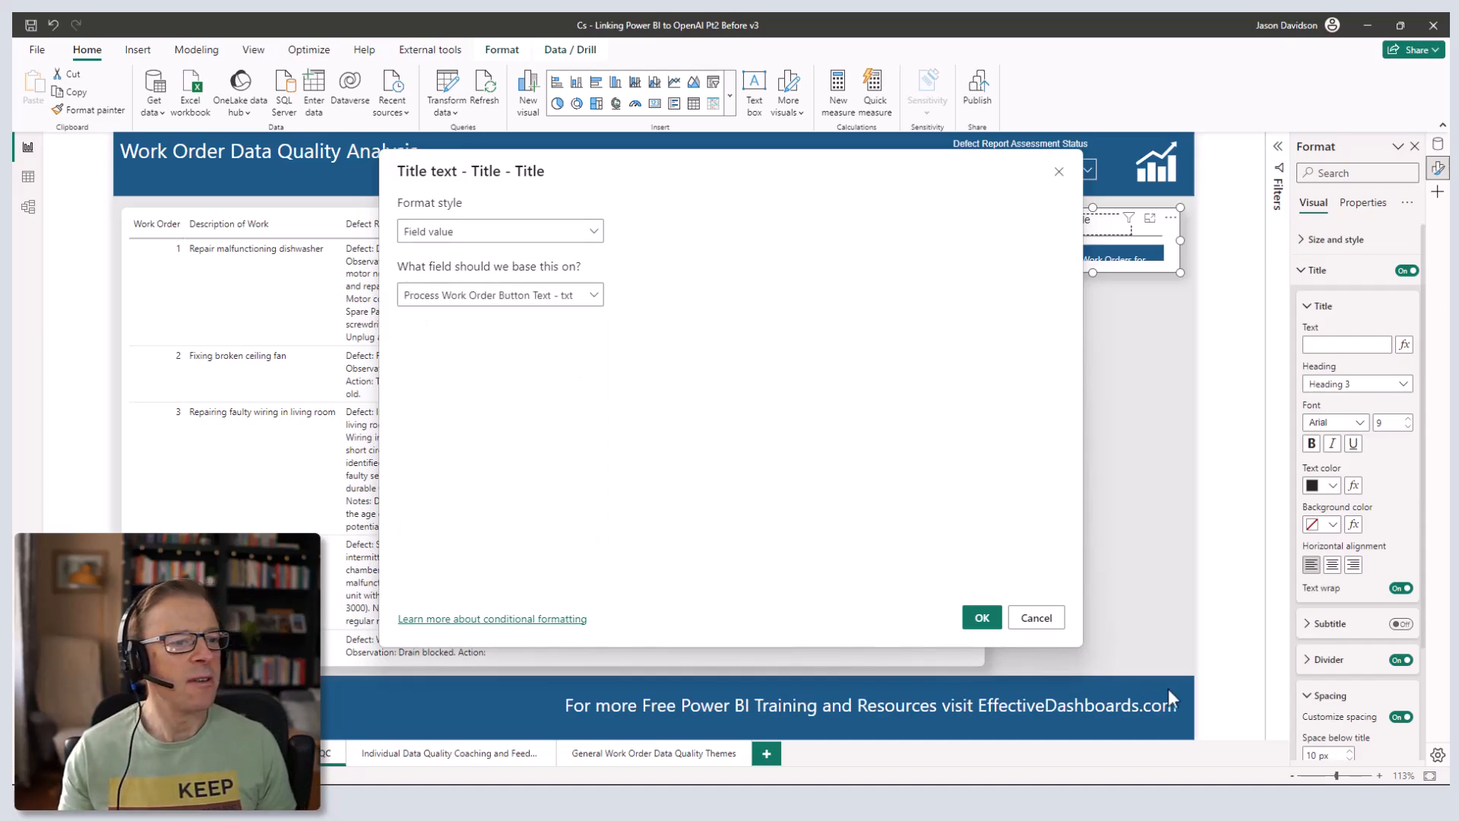
click(982, 623)
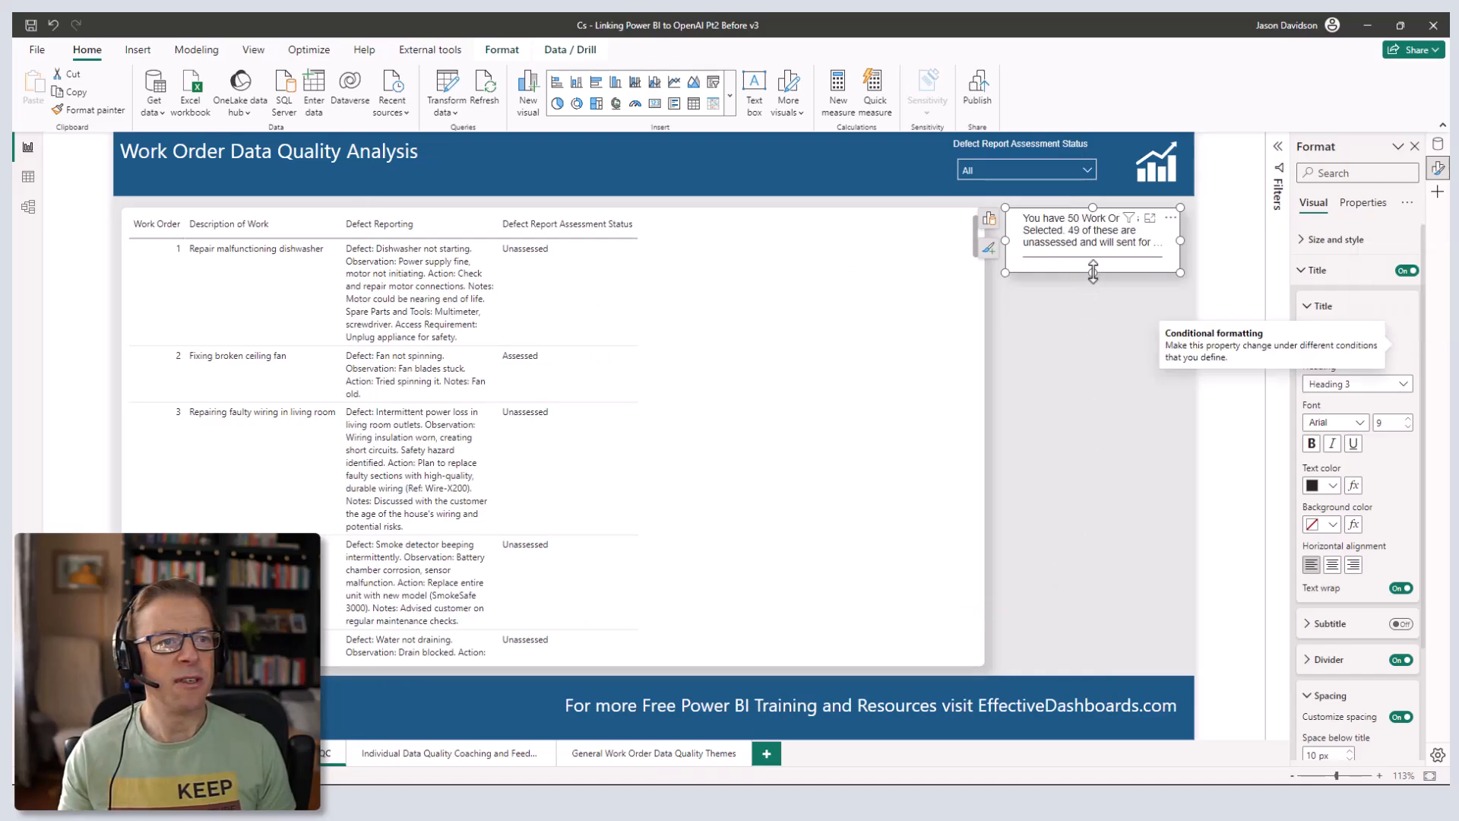
- Enlarge the button visual and narrow the work order table to make room for it
drag(1093, 271, 1094, 285)
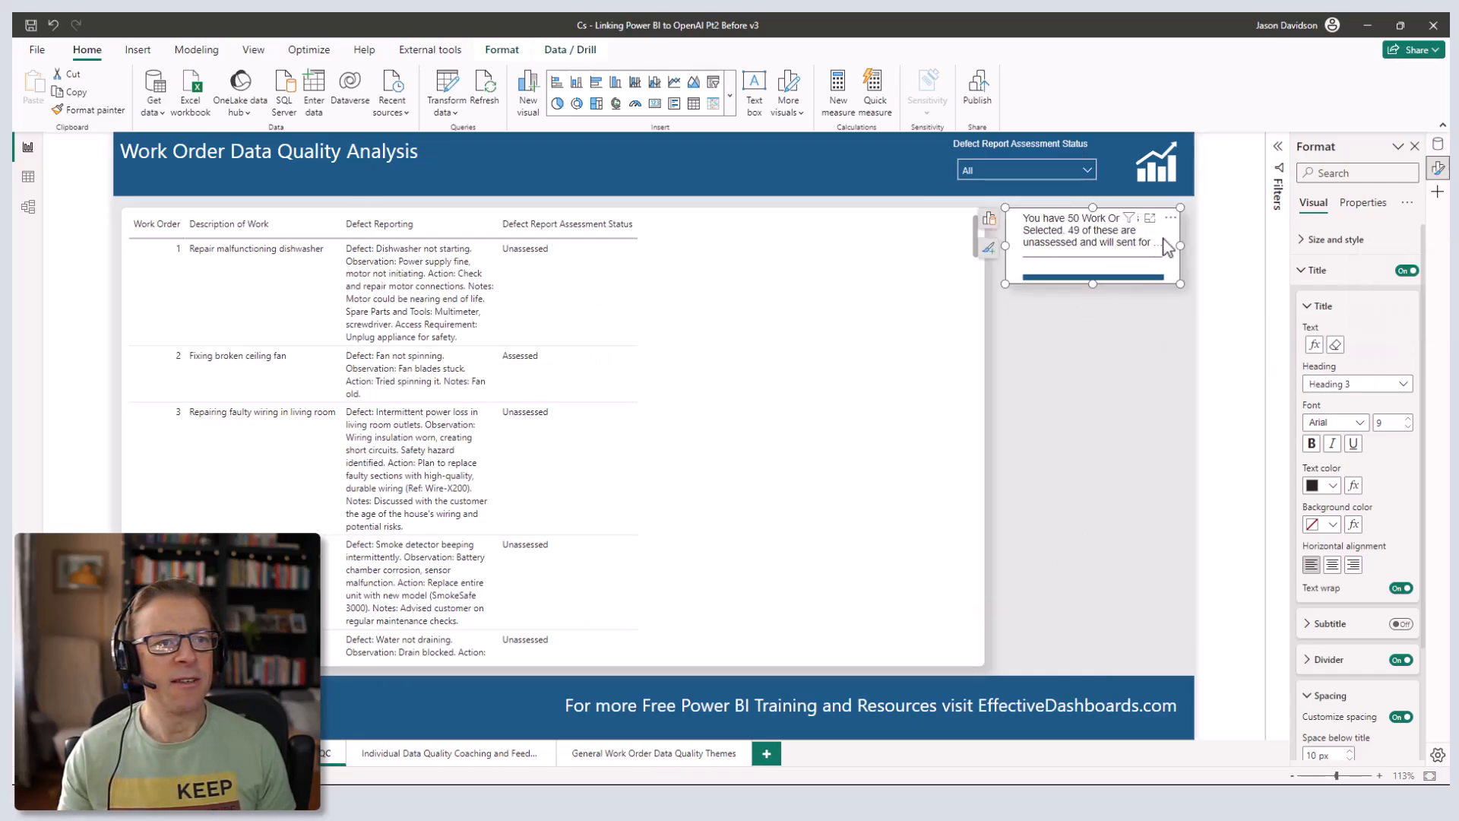
drag(1005, 245, 996, 245)
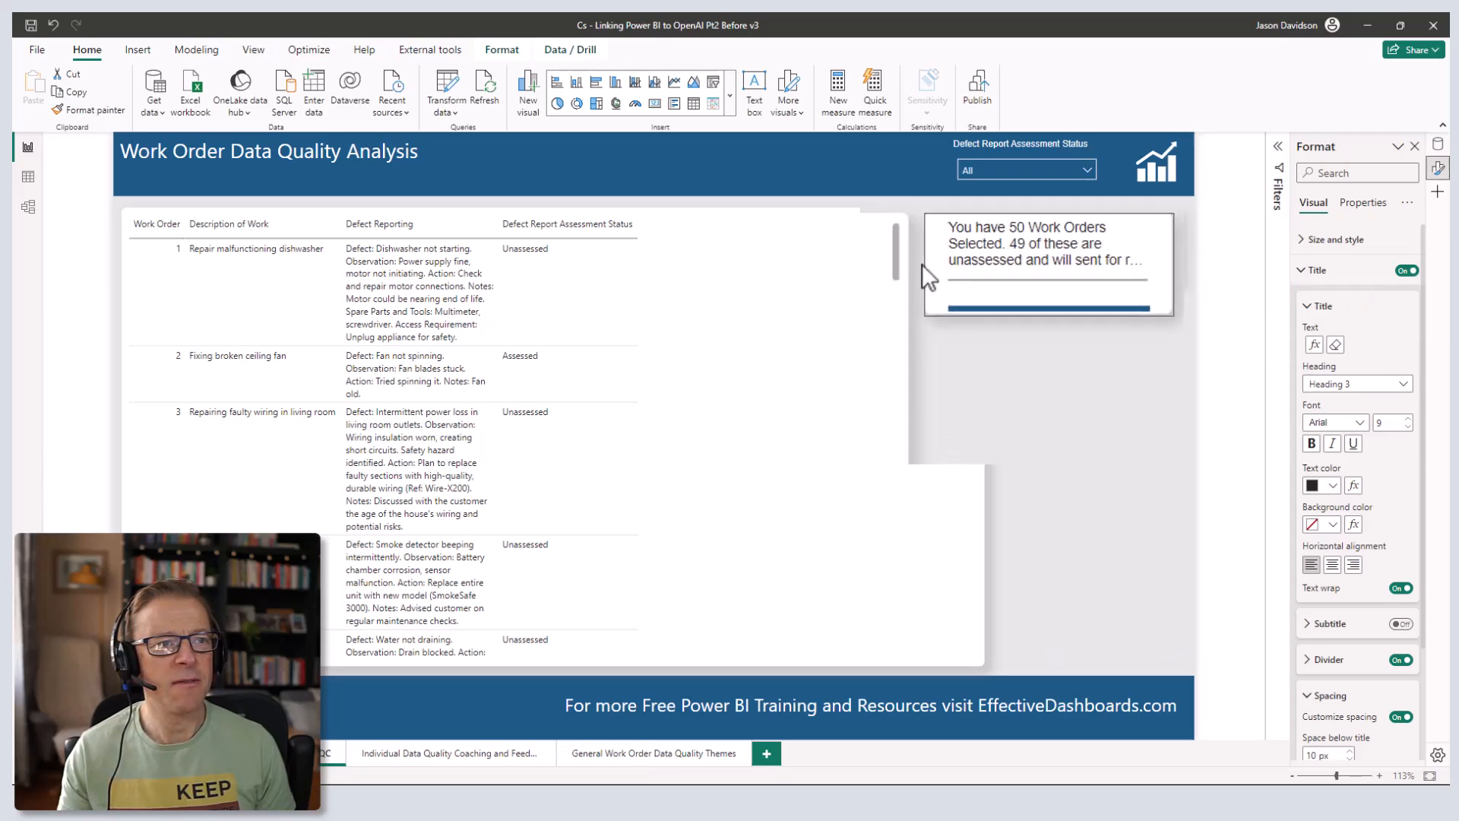
scroll(889, 357, down, 5)
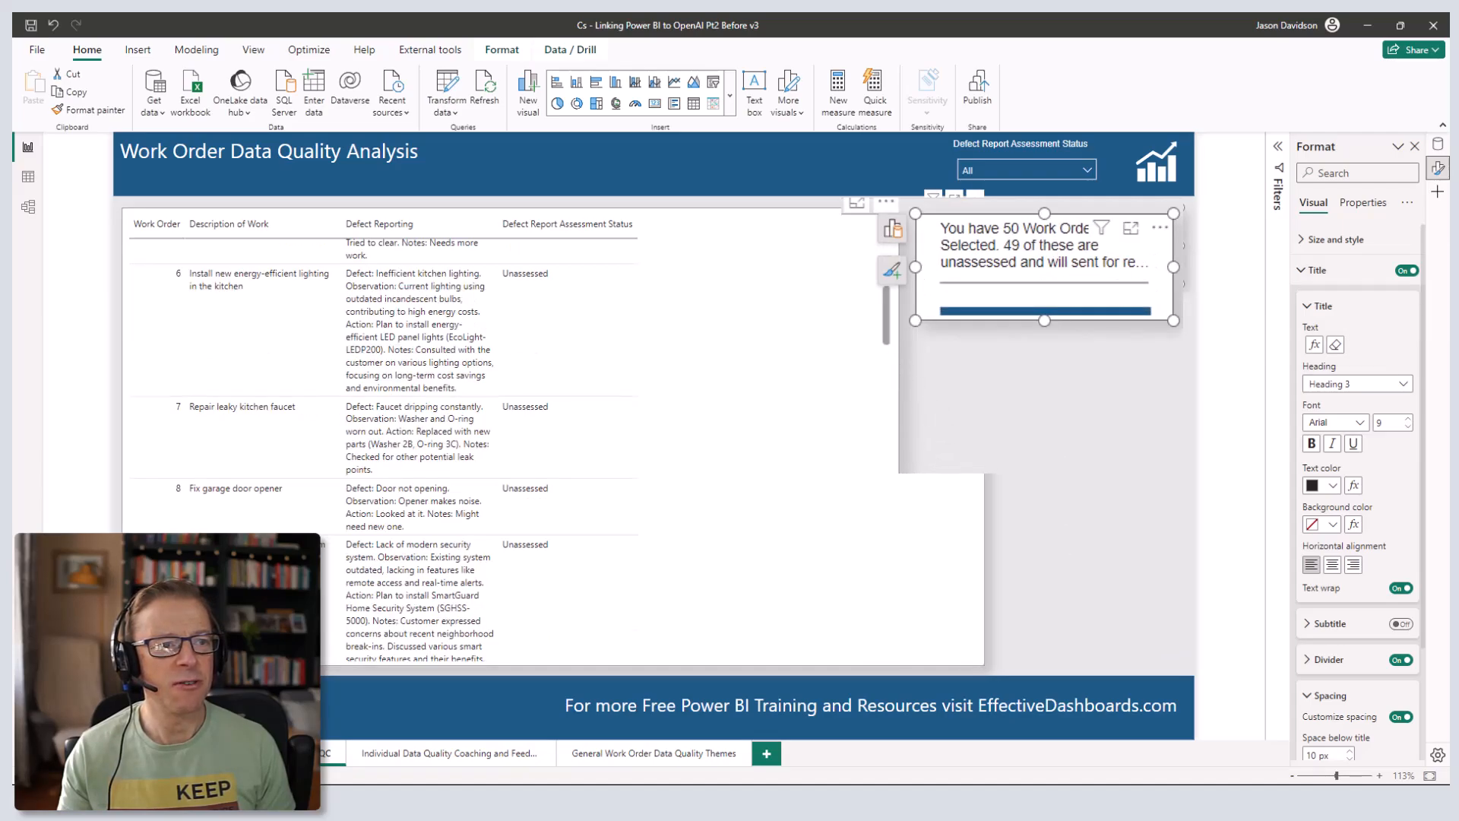
click(950, 433)
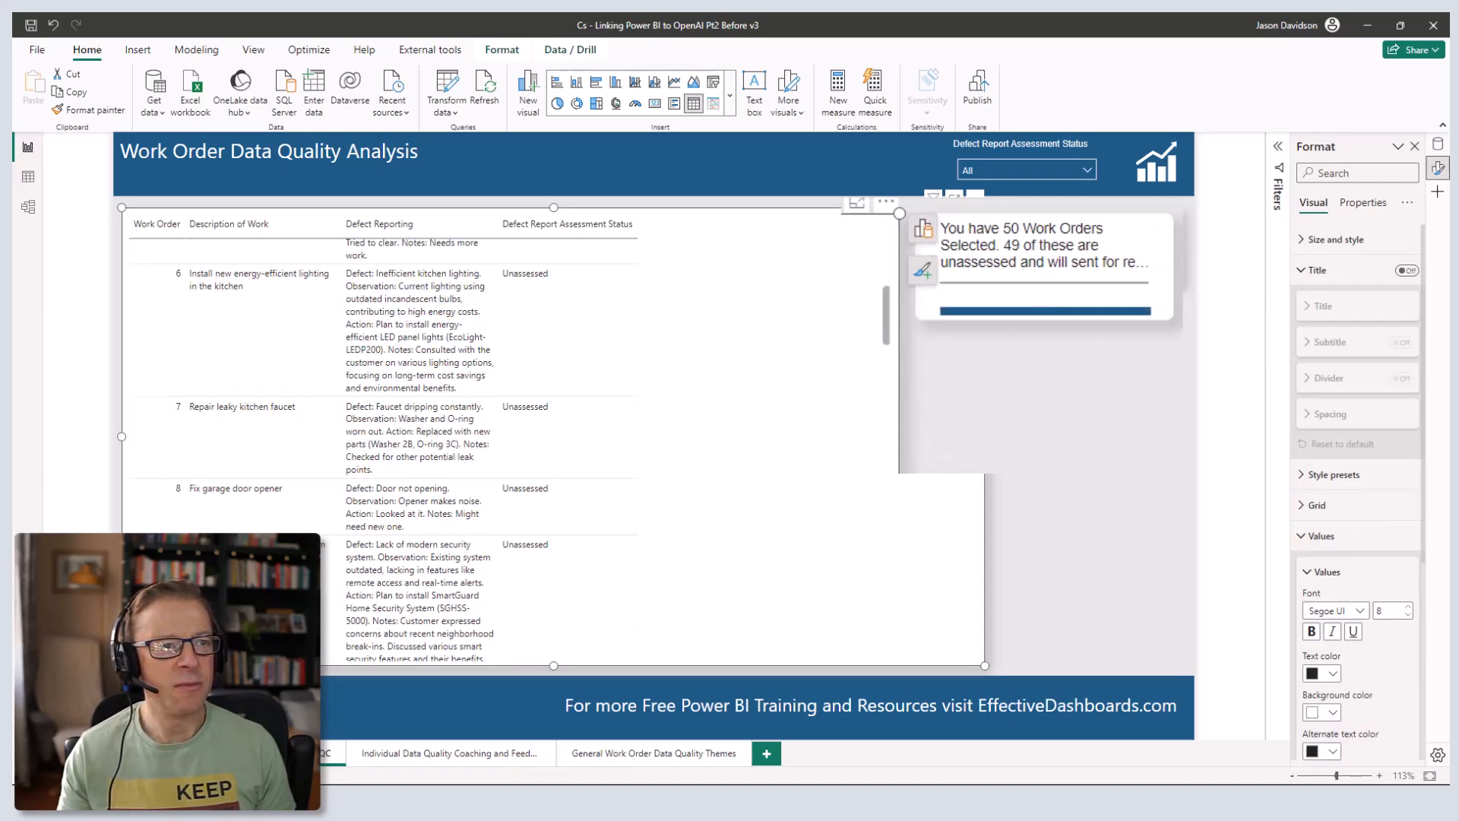
drag(985, 437, 936, 437)
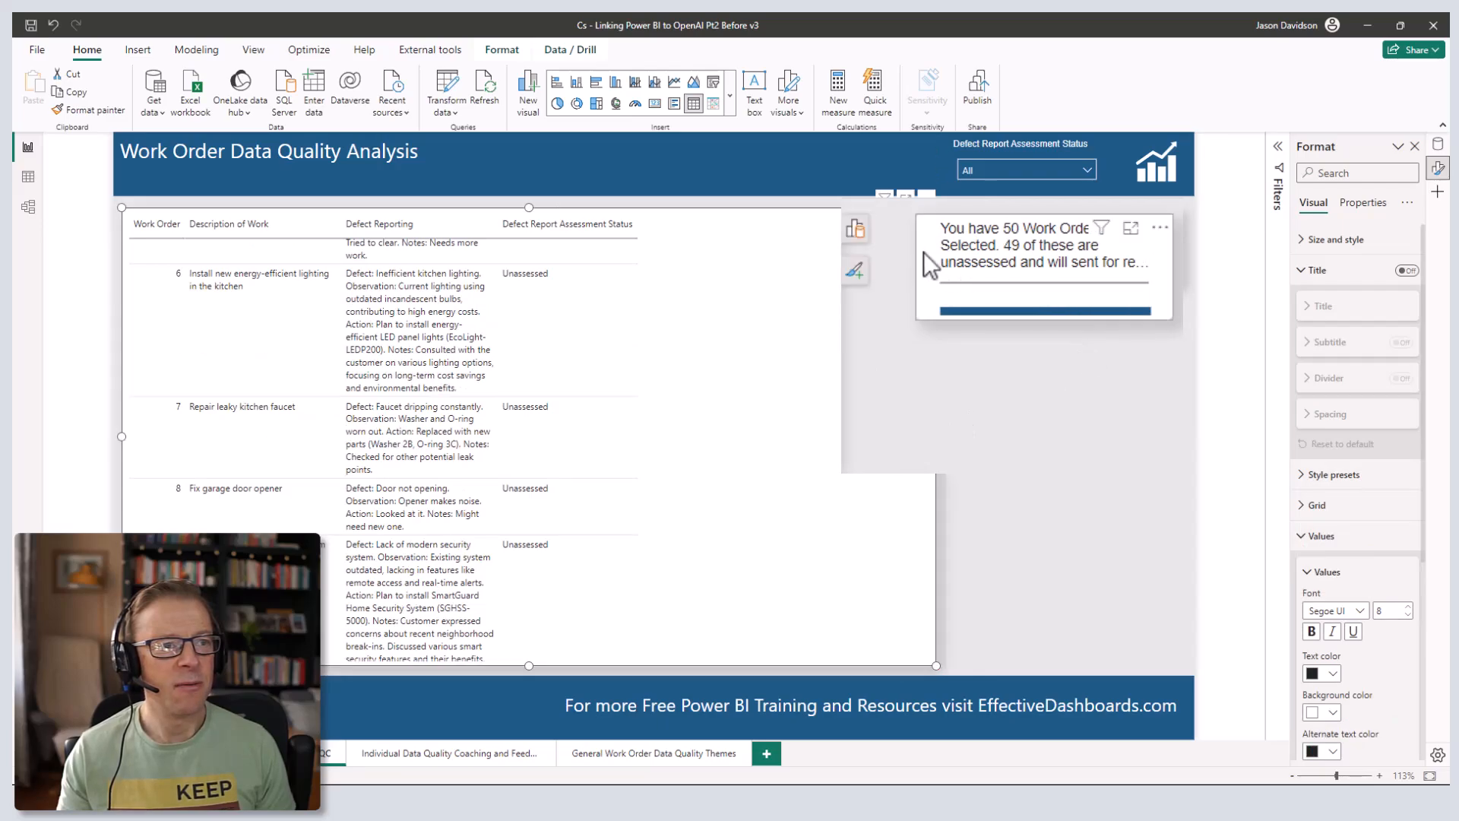
click(916, 278)
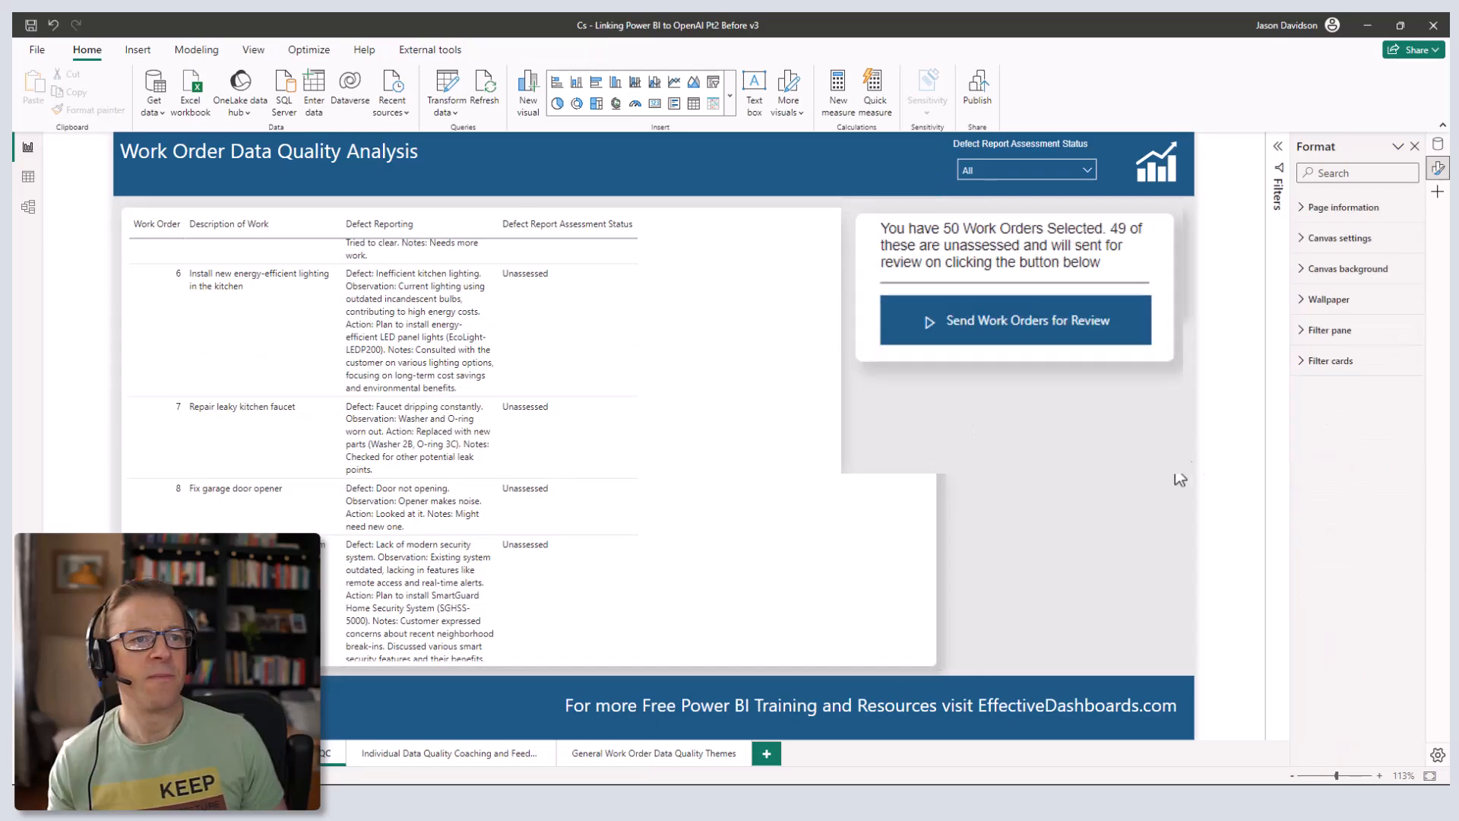
click(949, 272)
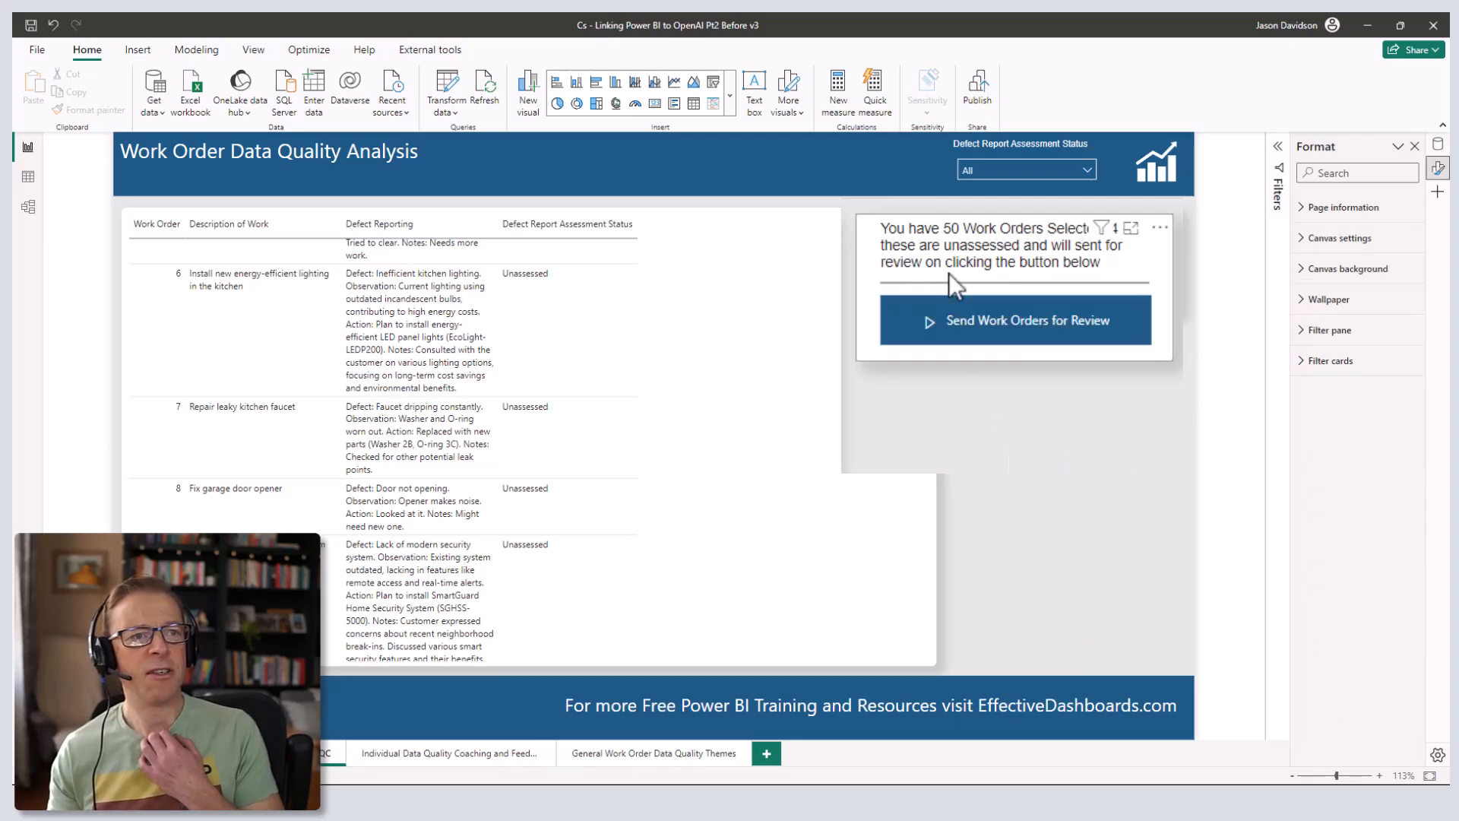
click(1027, 430)
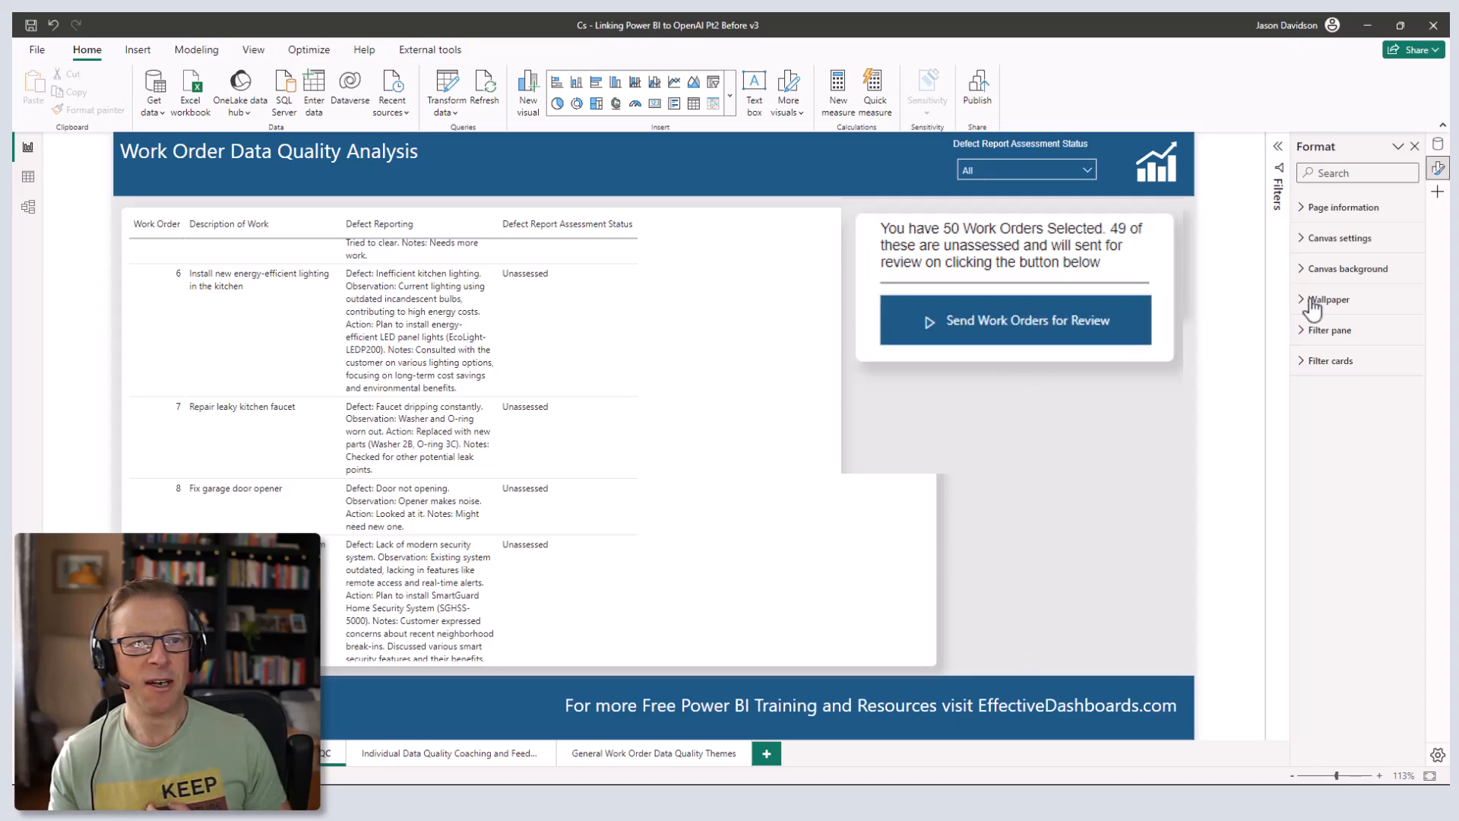
click(1019, 331)
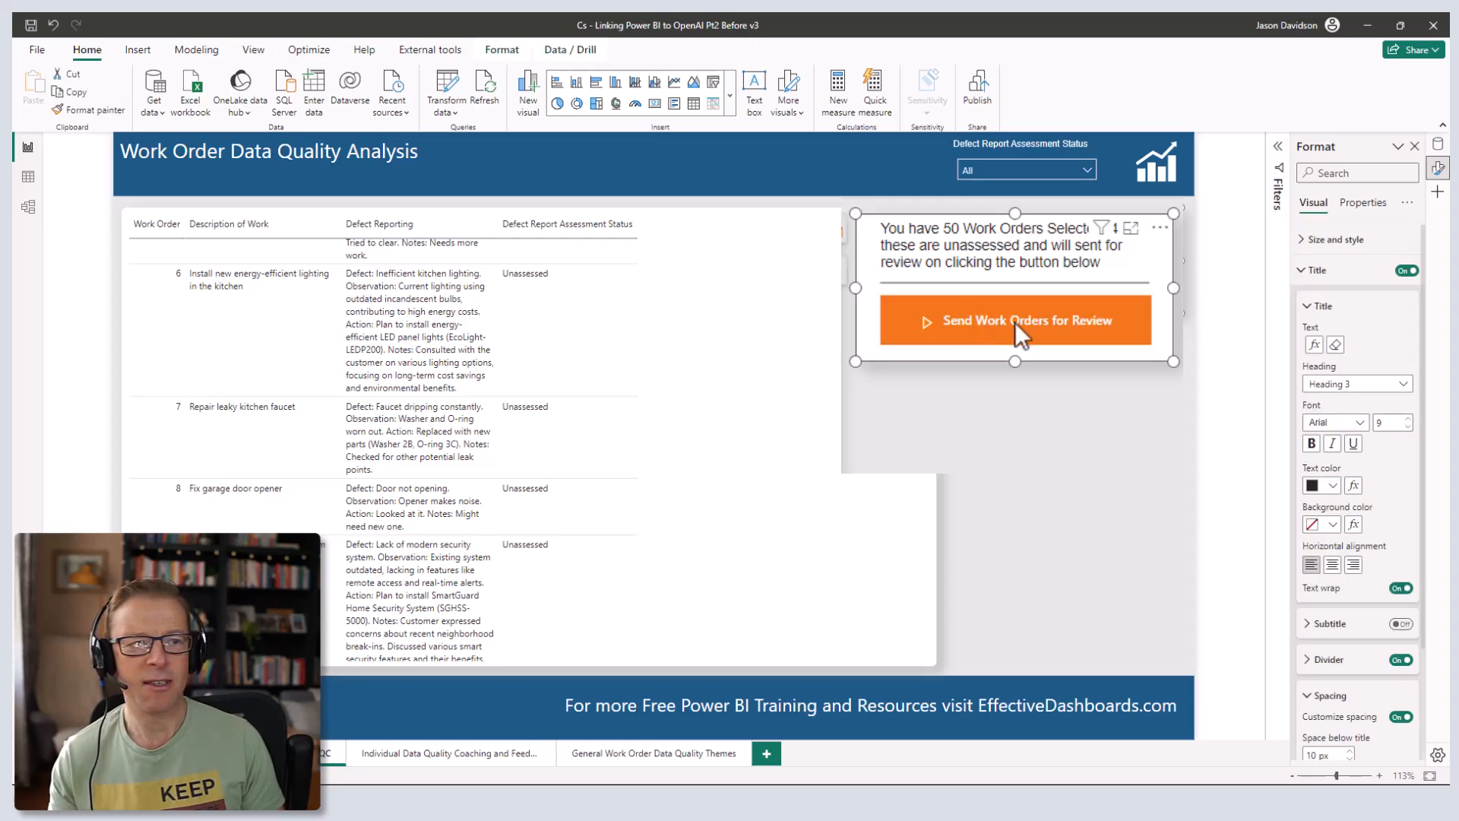
click(1304, 273)
click(1325, 301)
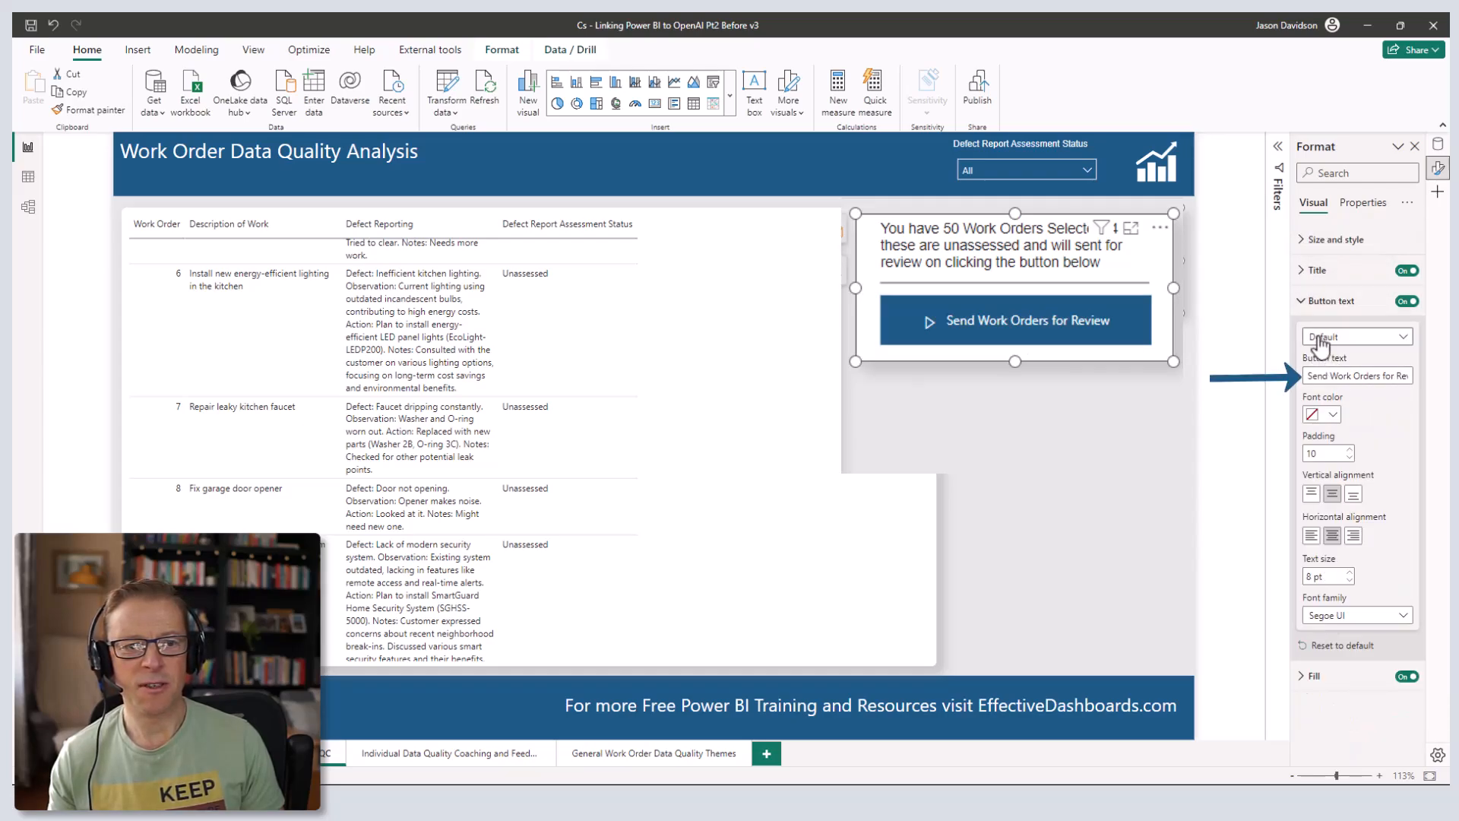
click(1320, 339)
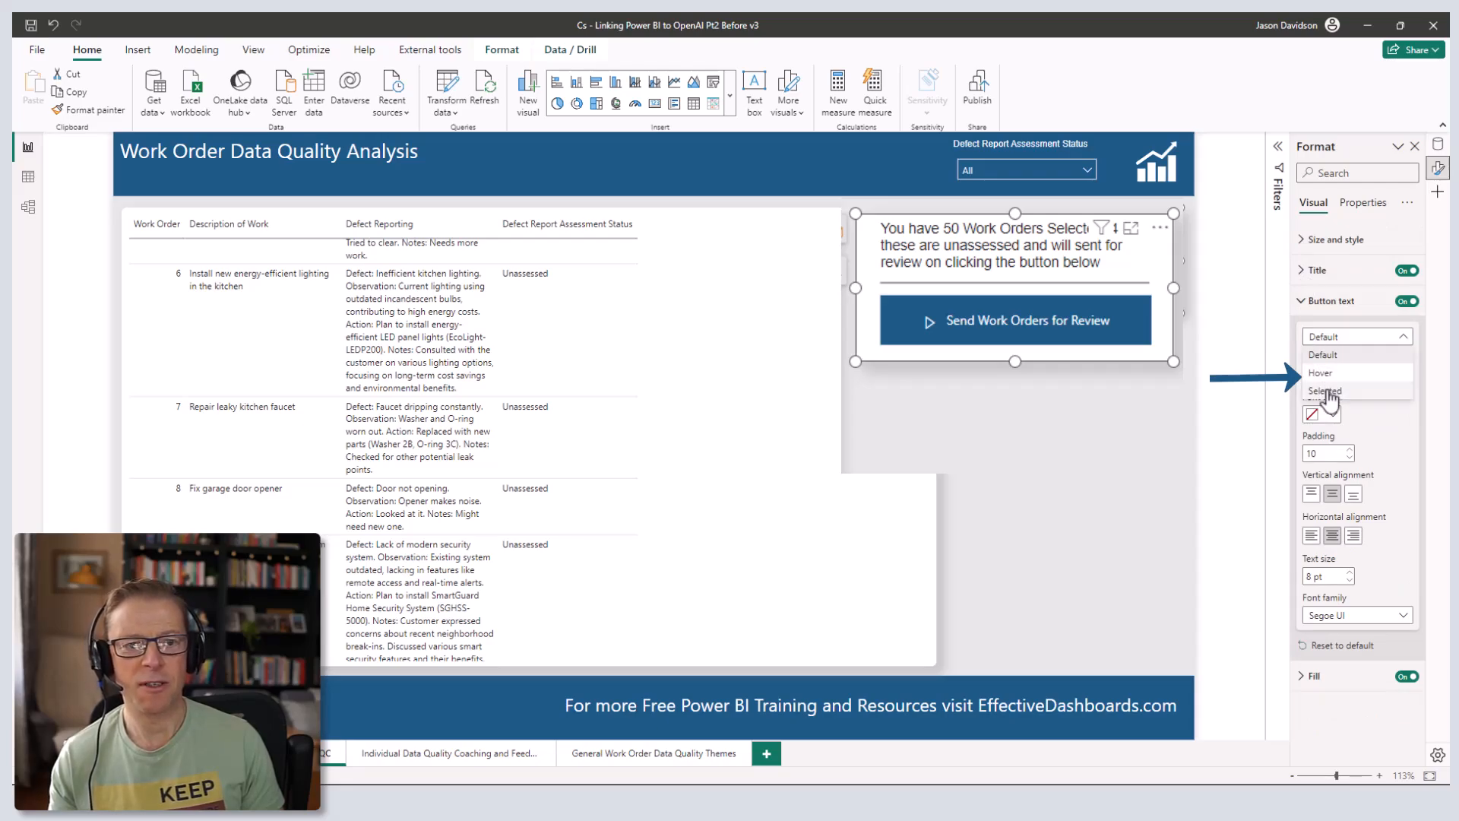
click(1327, 335)
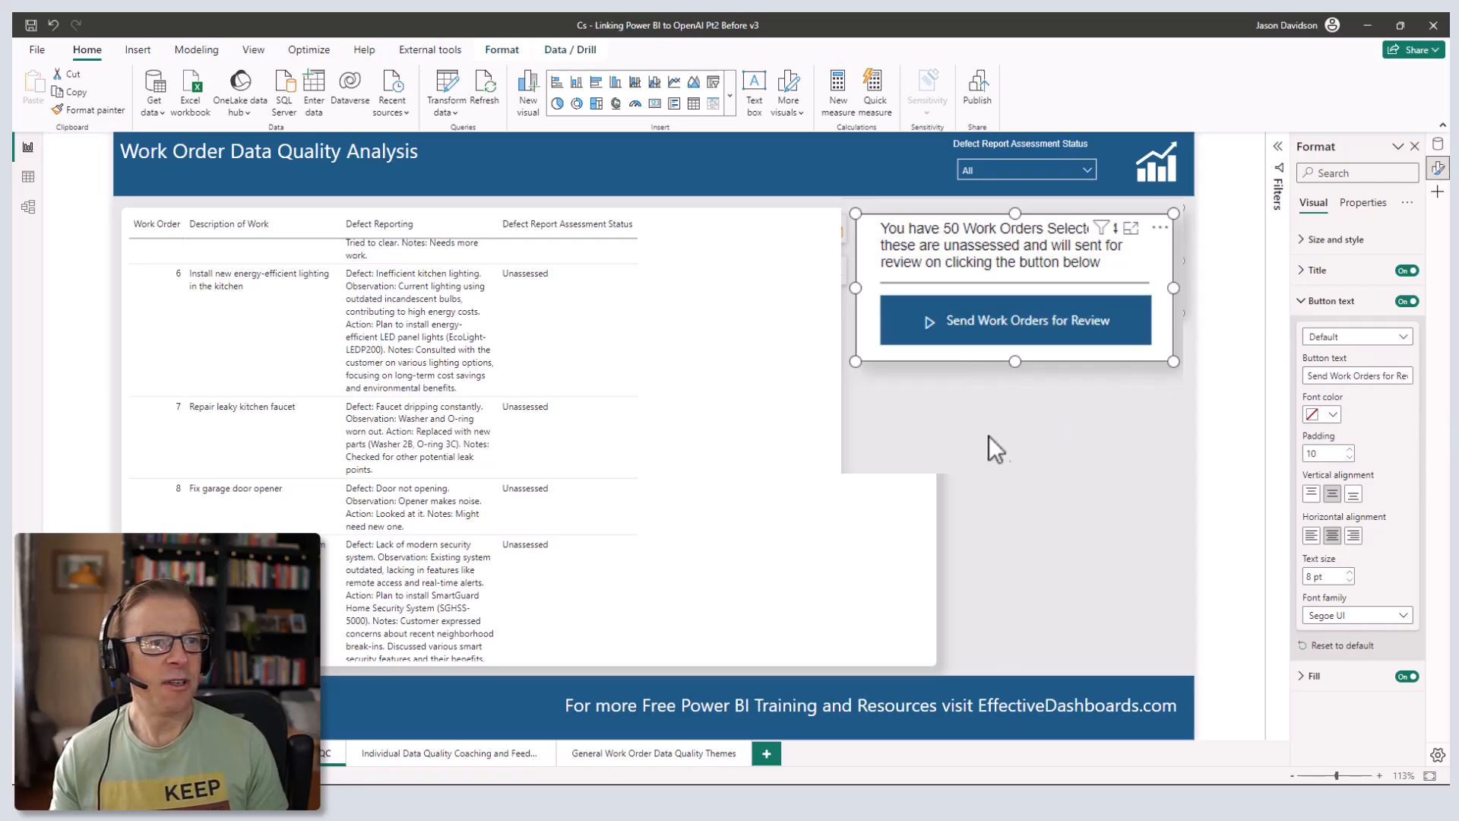
click(914, 200)
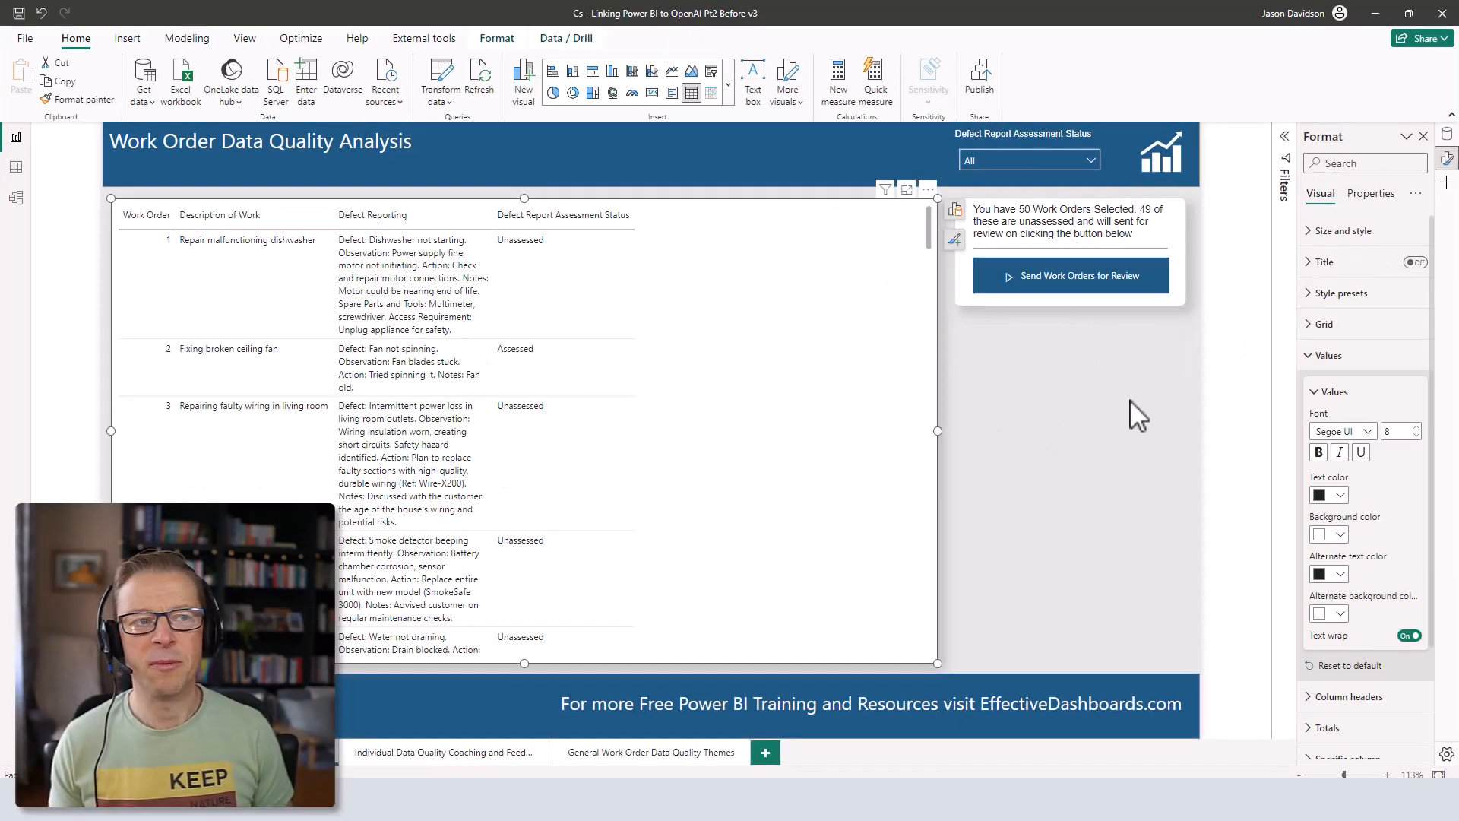
- Check the button's Power Automate data fields, then open its flow for editing
click(1113, 220)
click(1107, 221)
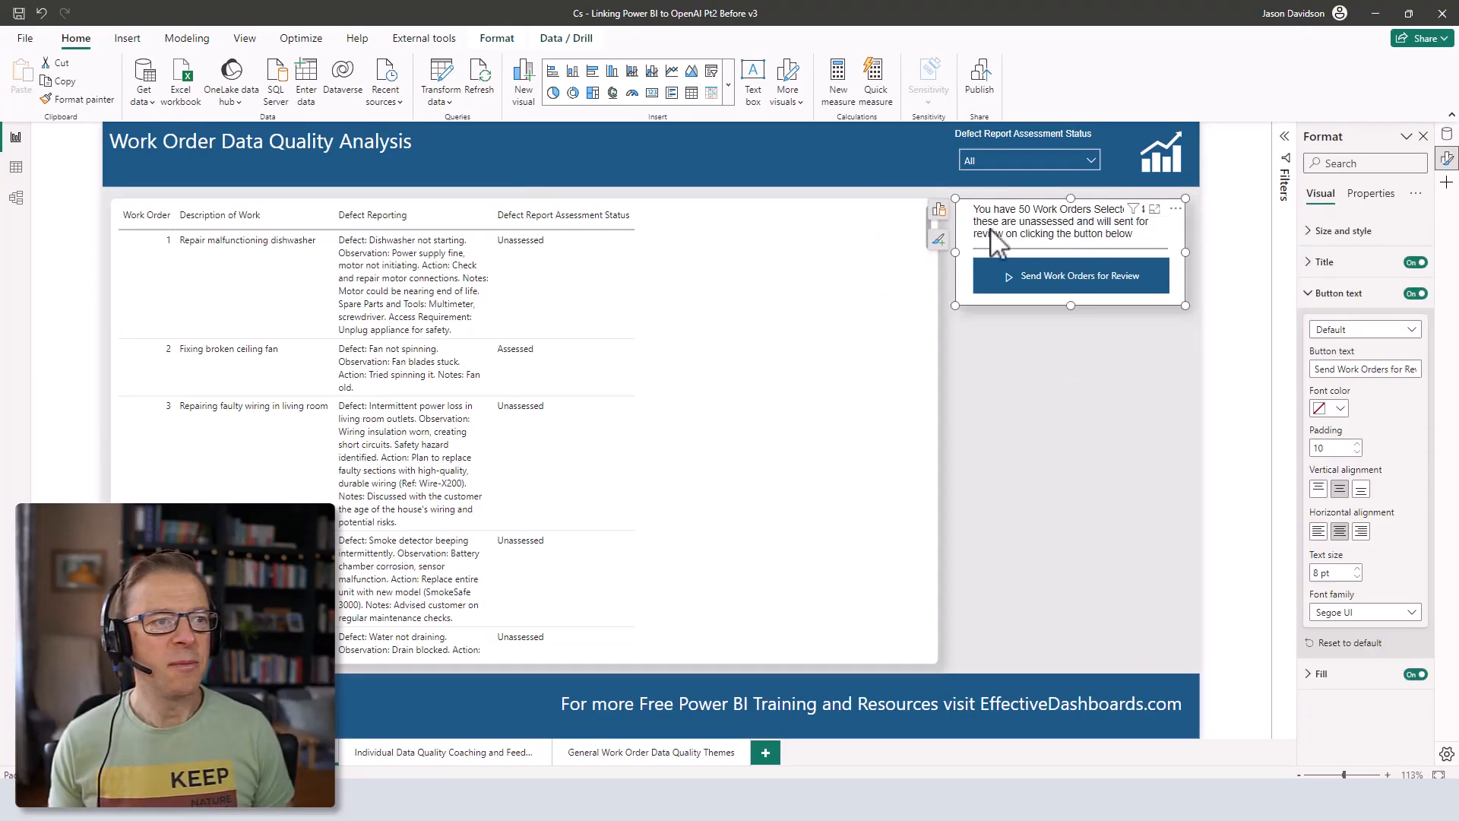
click(940, 213)
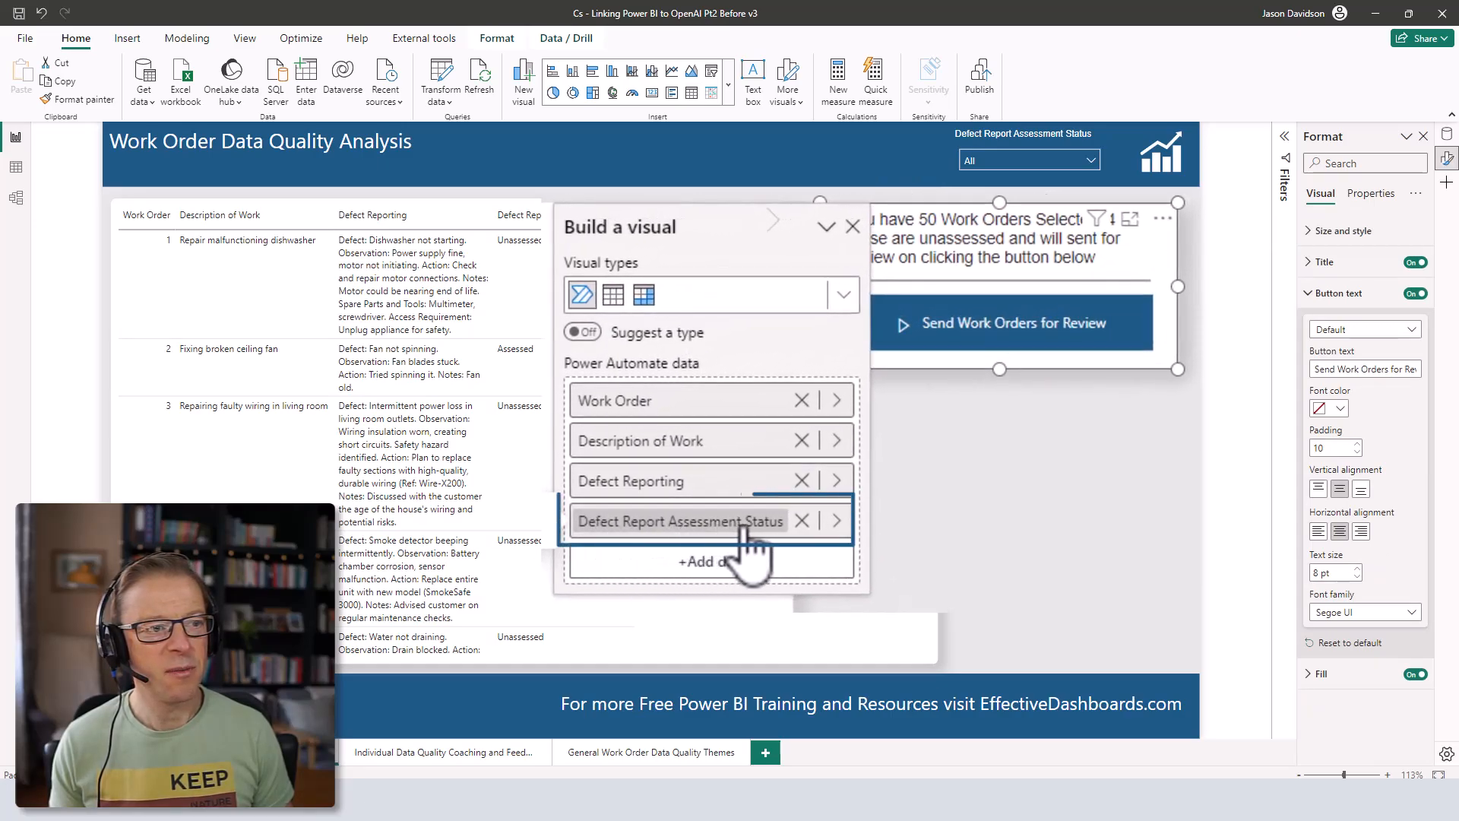
click(1446, 135)
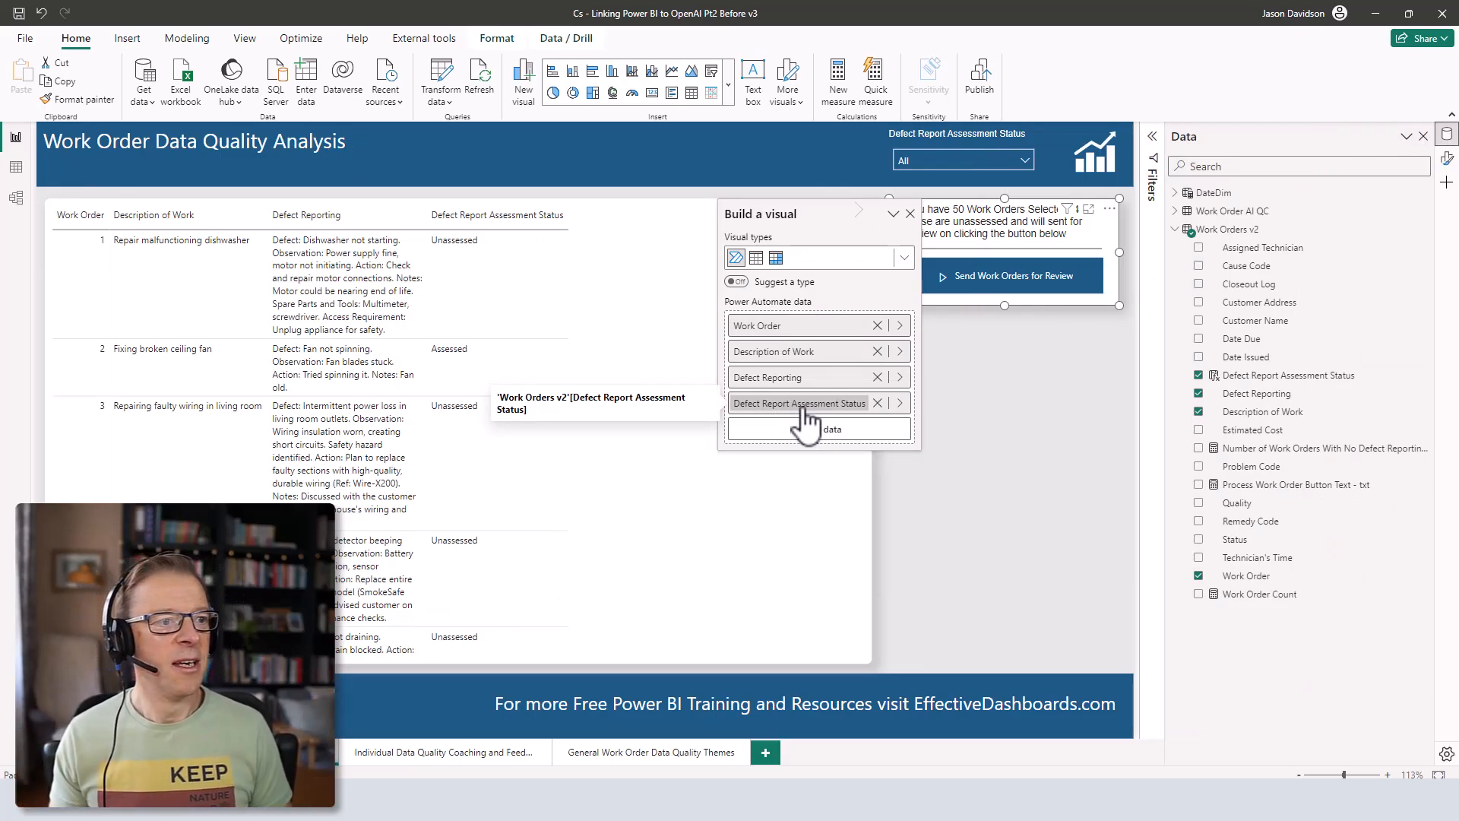
click(1109, 209)
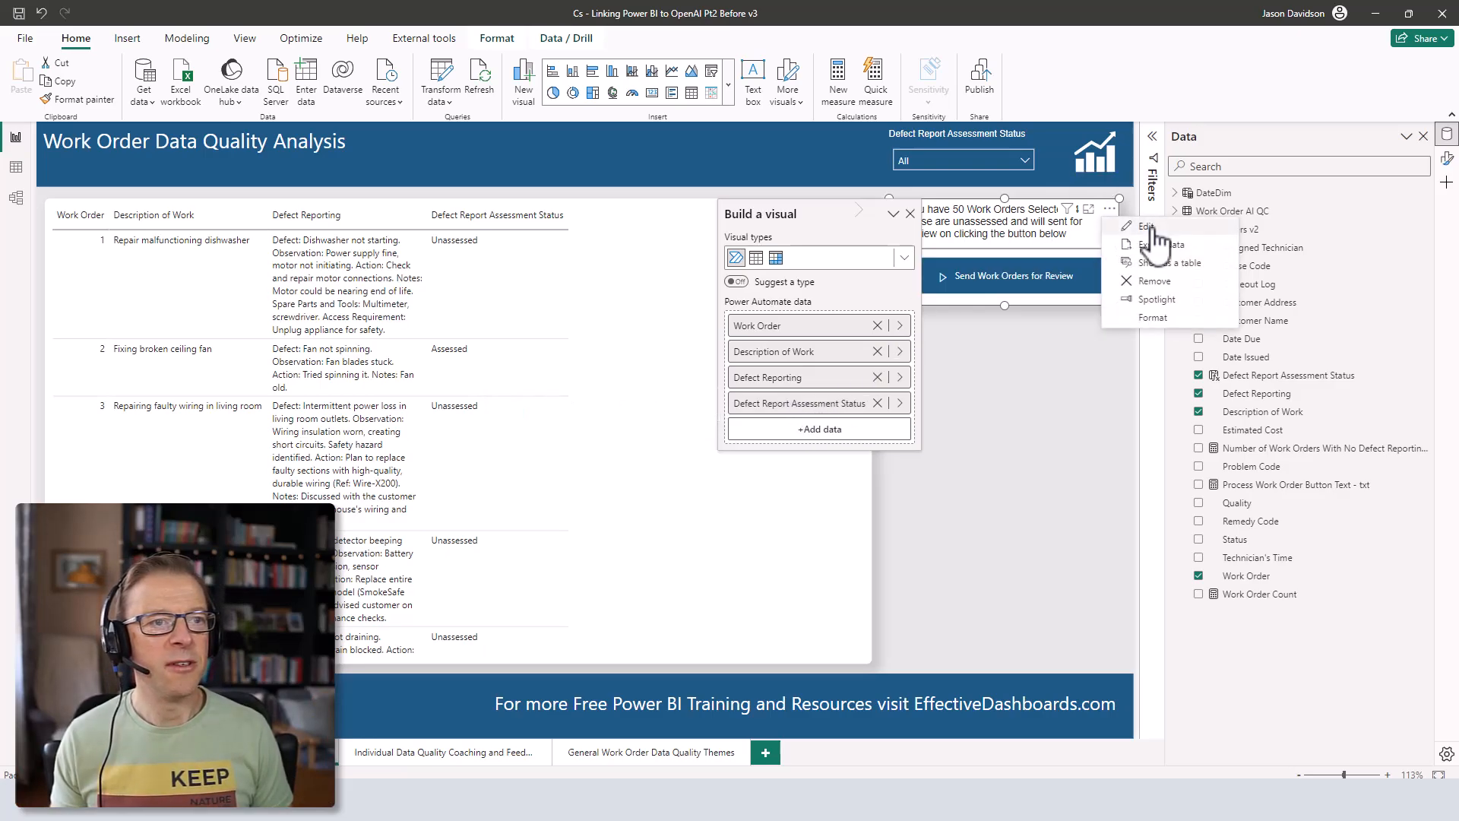
click(1148, 226)
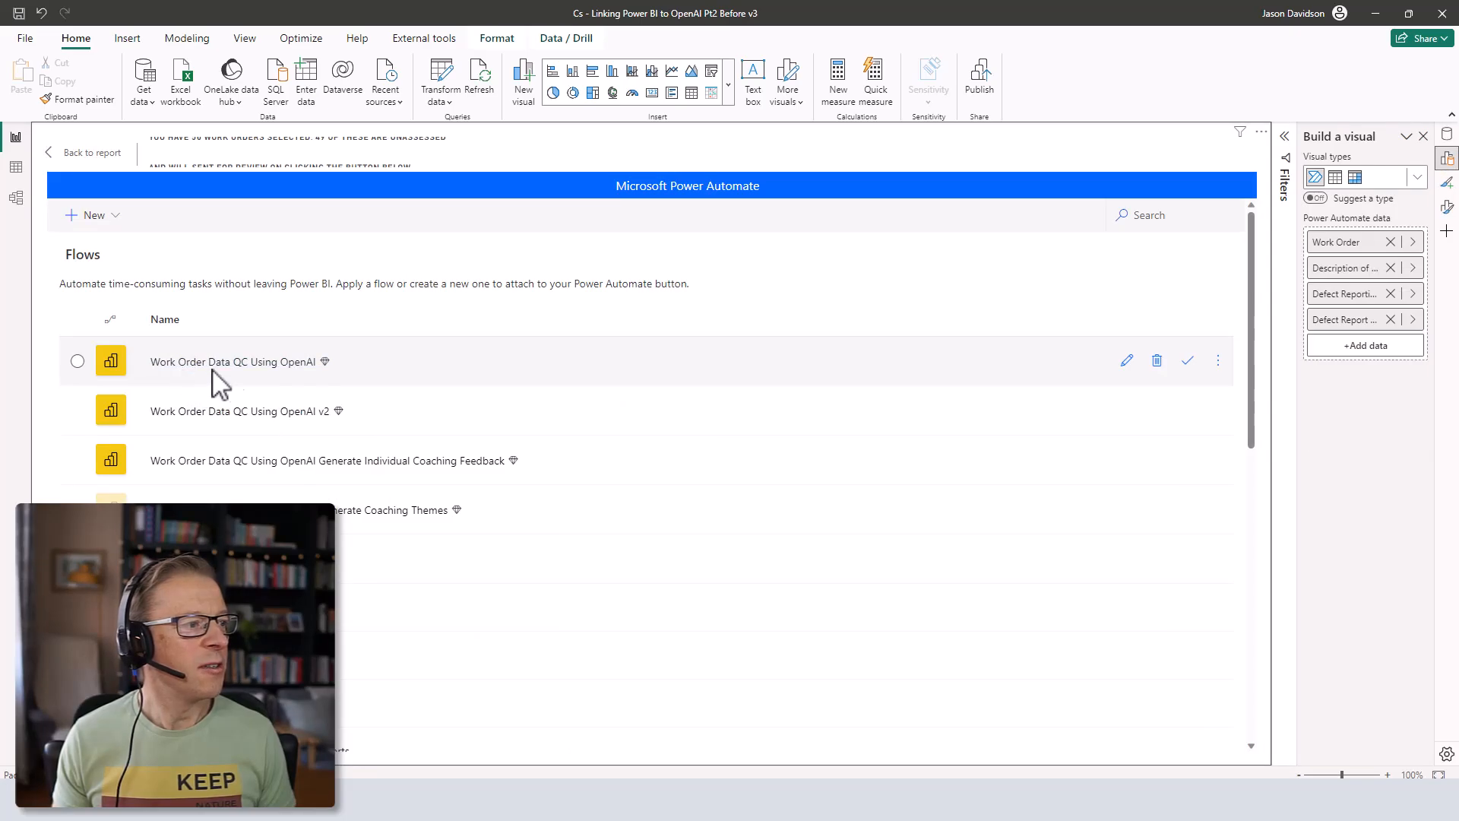
- Open the Work Order Data QC Using OpenAI flow in edit mode and review its Compose - System Message step
click(1127, 361)
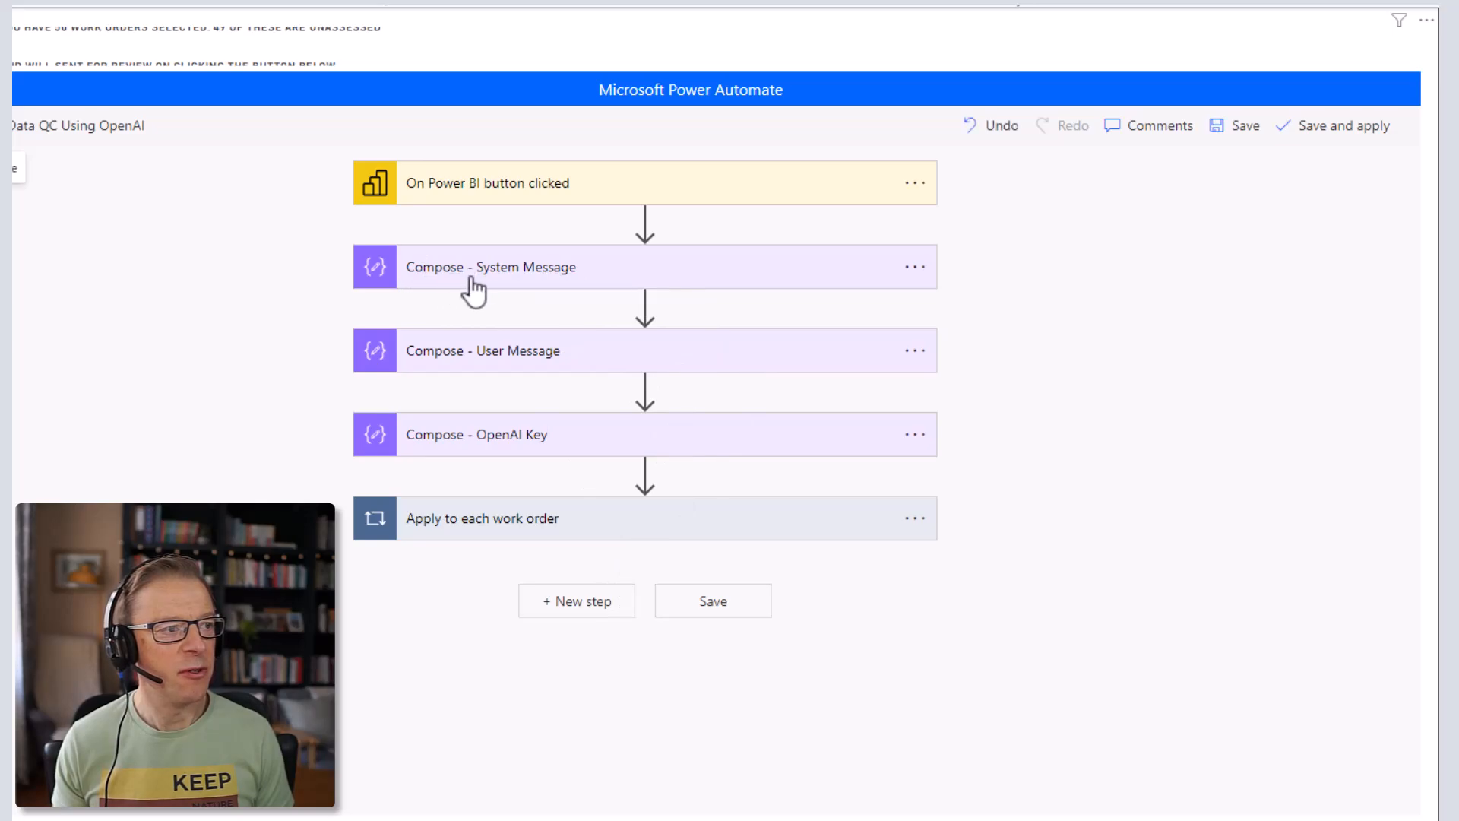
click(591, 283)
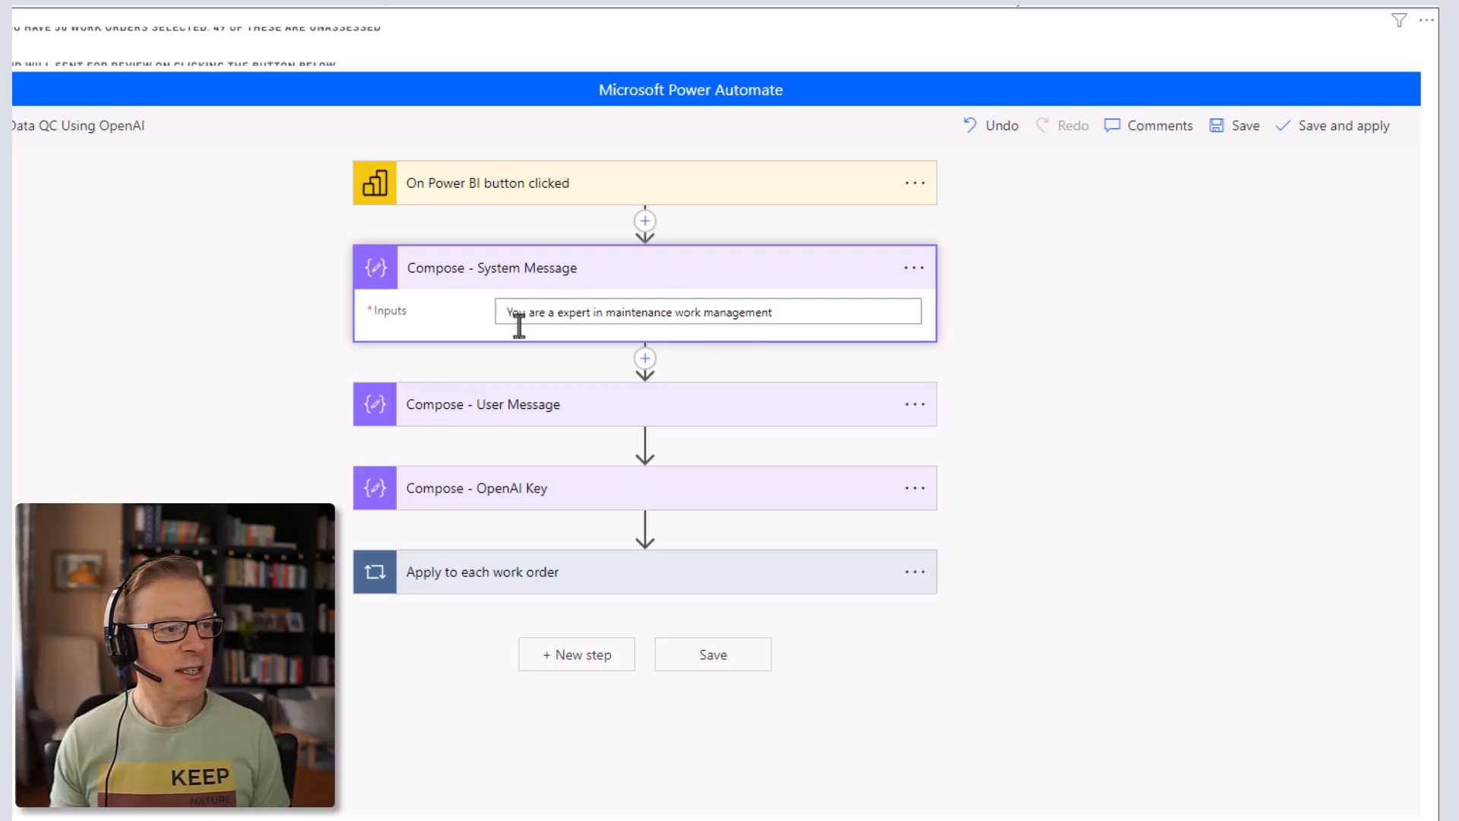
click(677, 281)
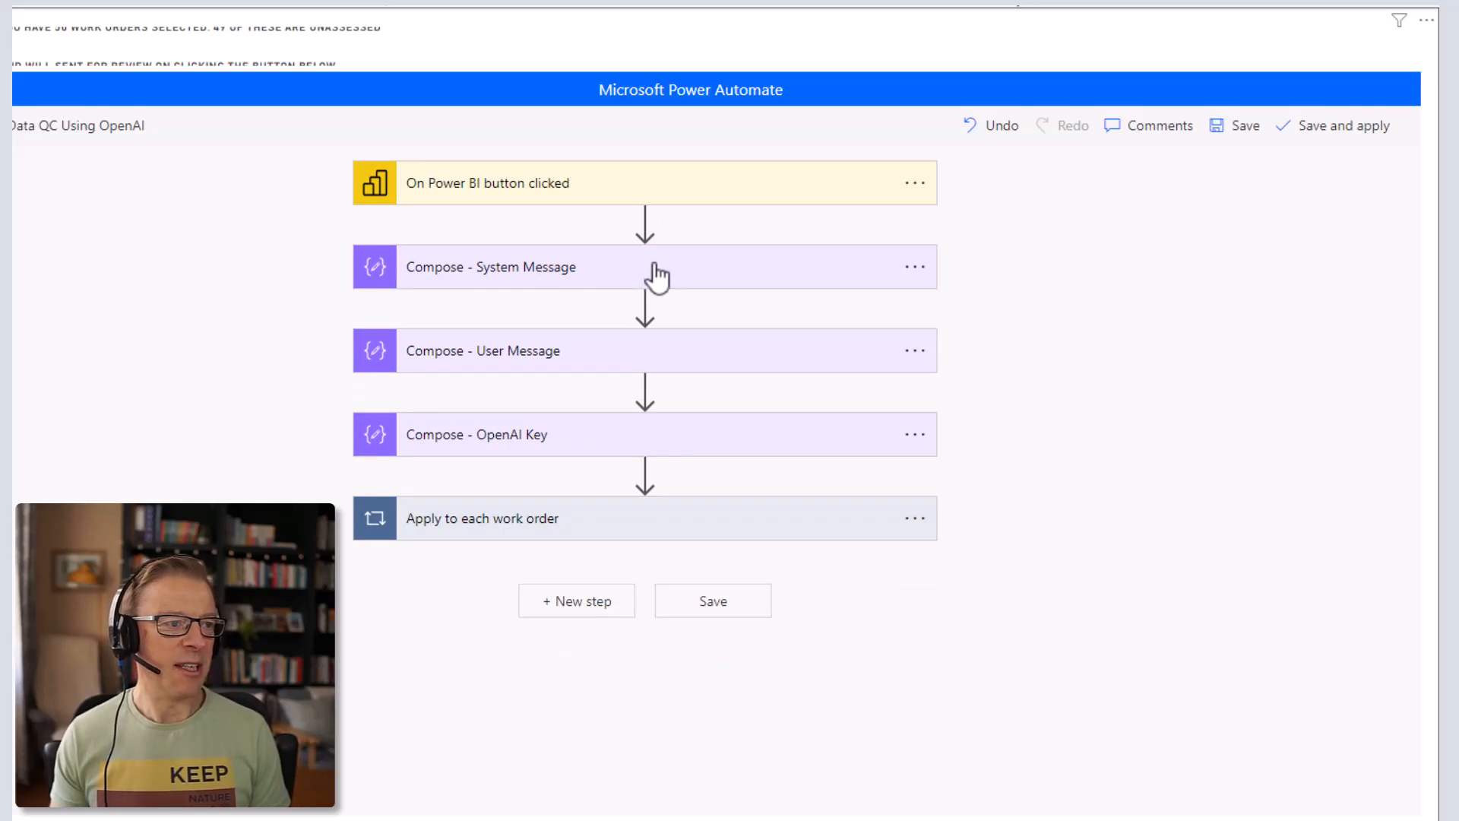
click(658, 272)
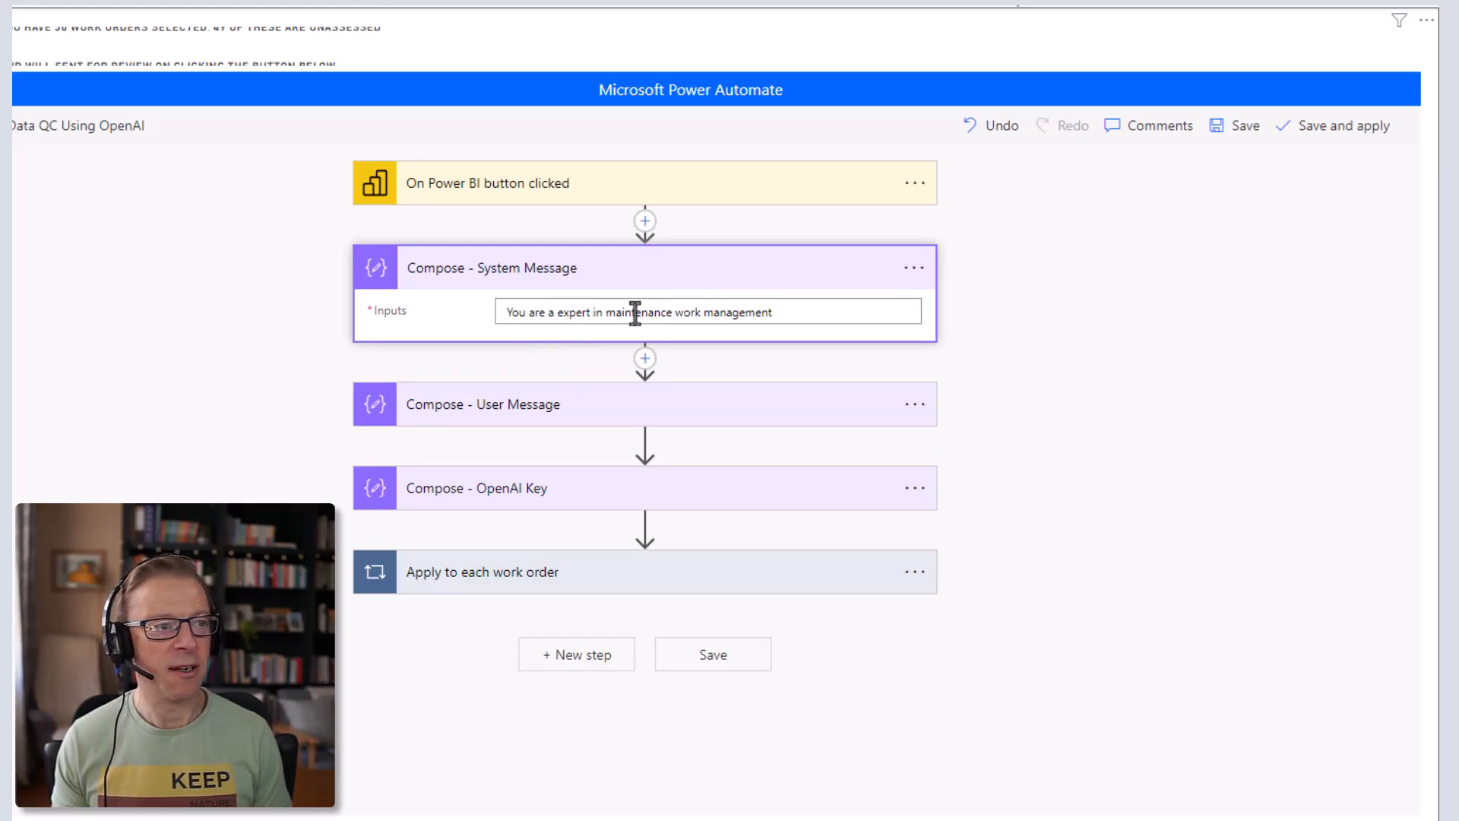
click(710, 281)
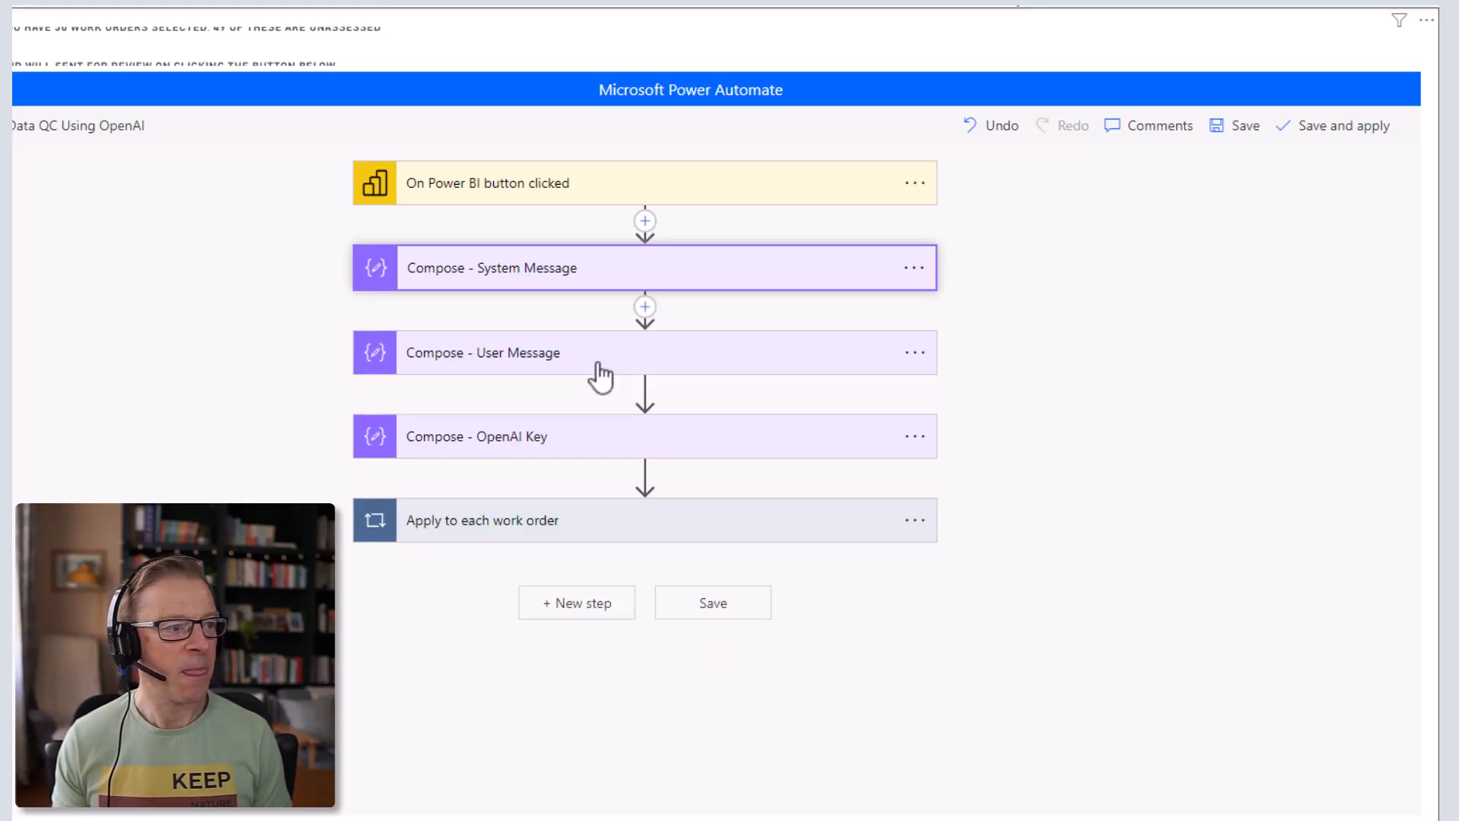
- Expand Compose - User Message, read its full prompt, then collapse it again
click(563, 354)
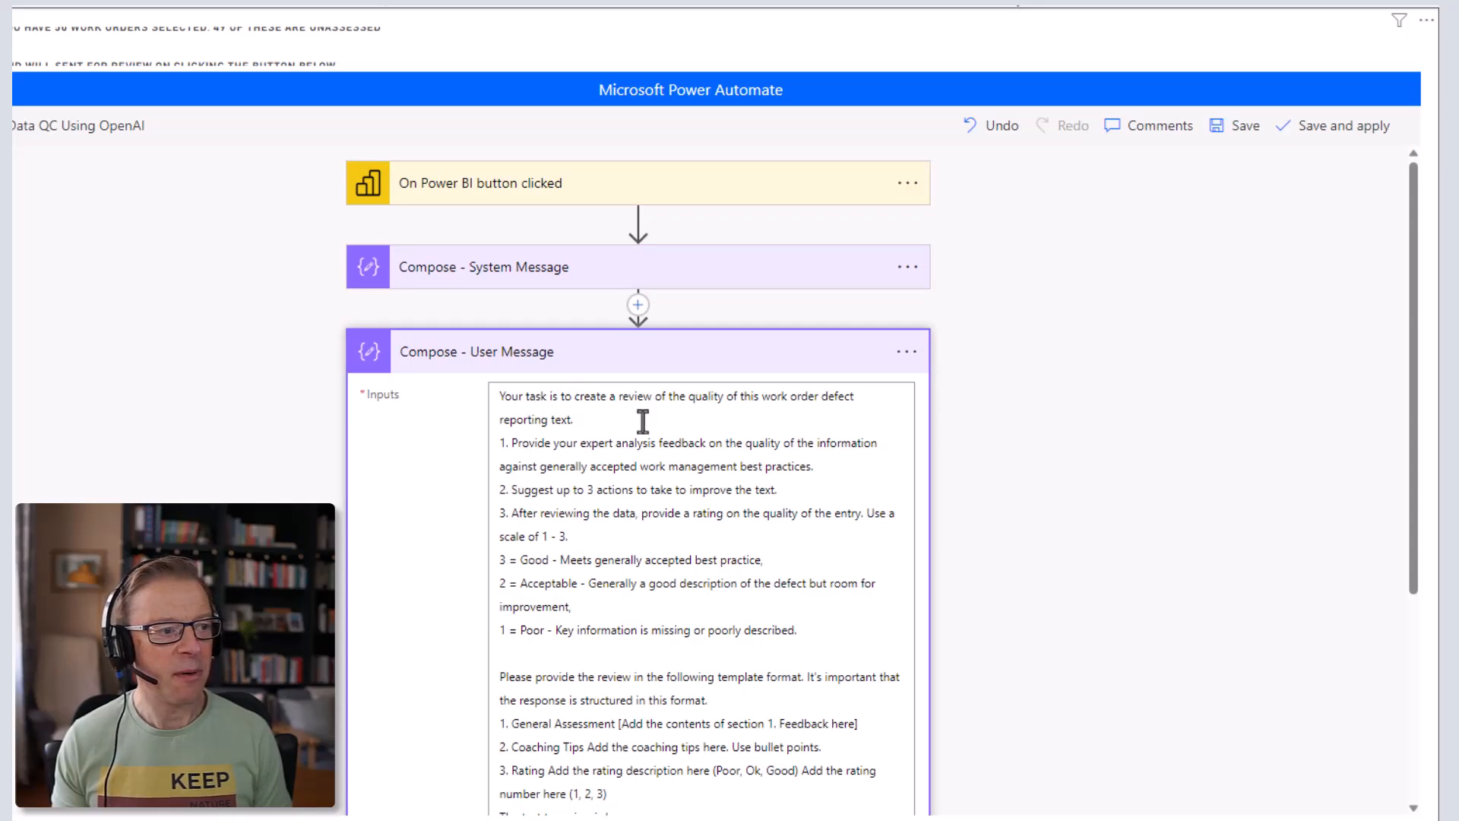
scroll(1106, 422, down, 3)
scroll(1106, 423, up, 1)
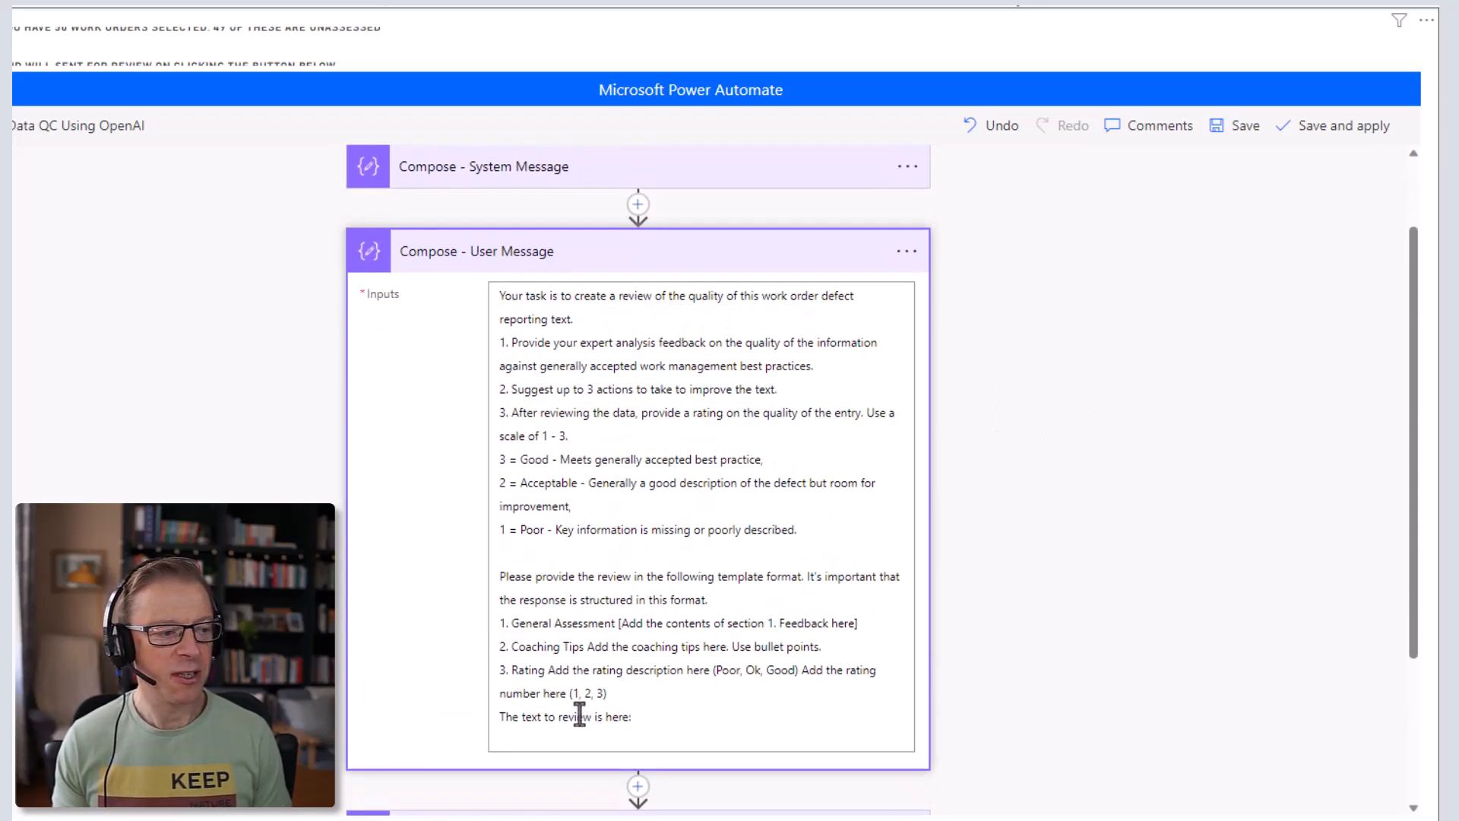
click(645, 718)
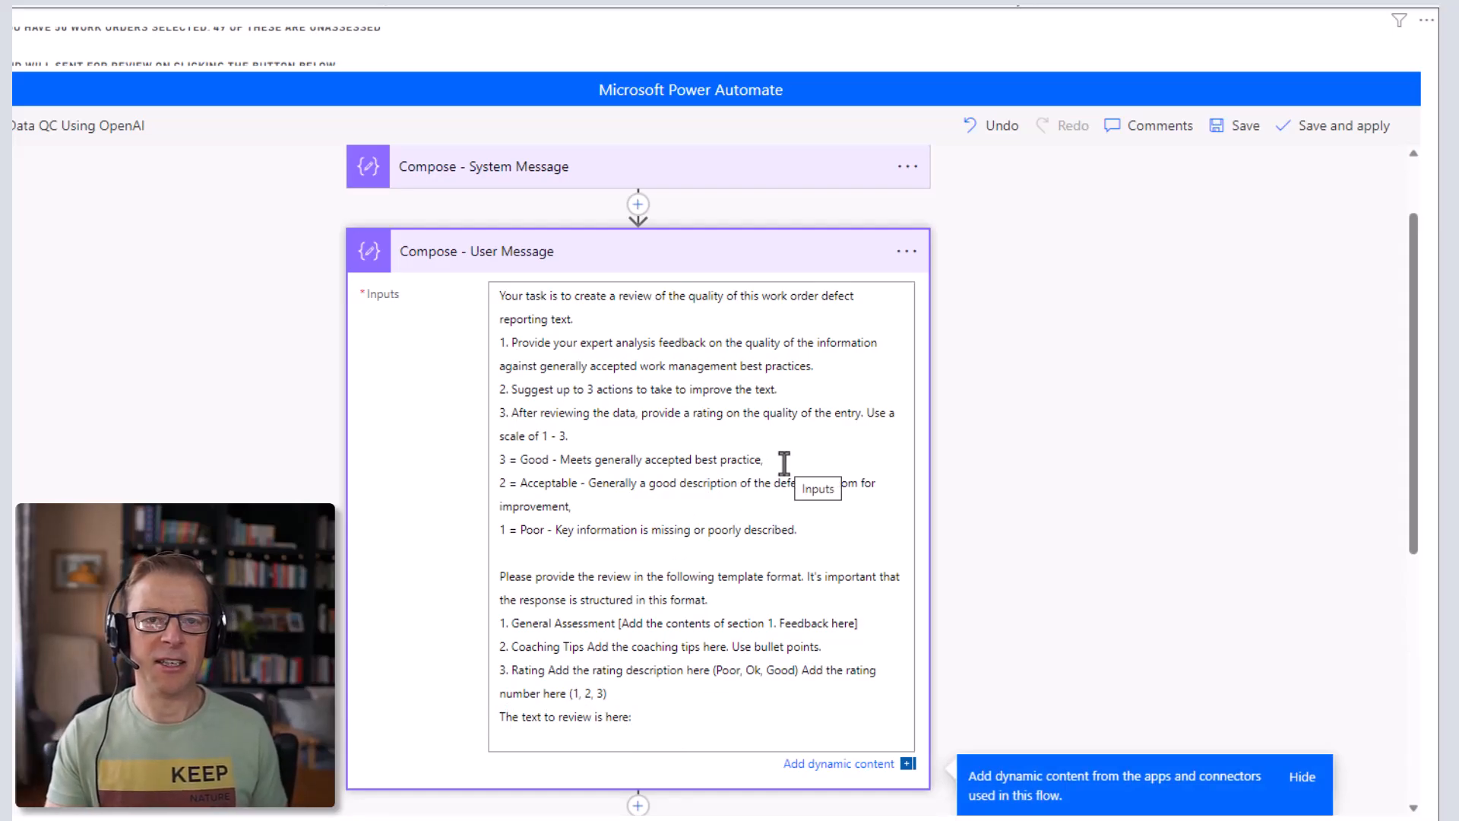
click(705, 258)
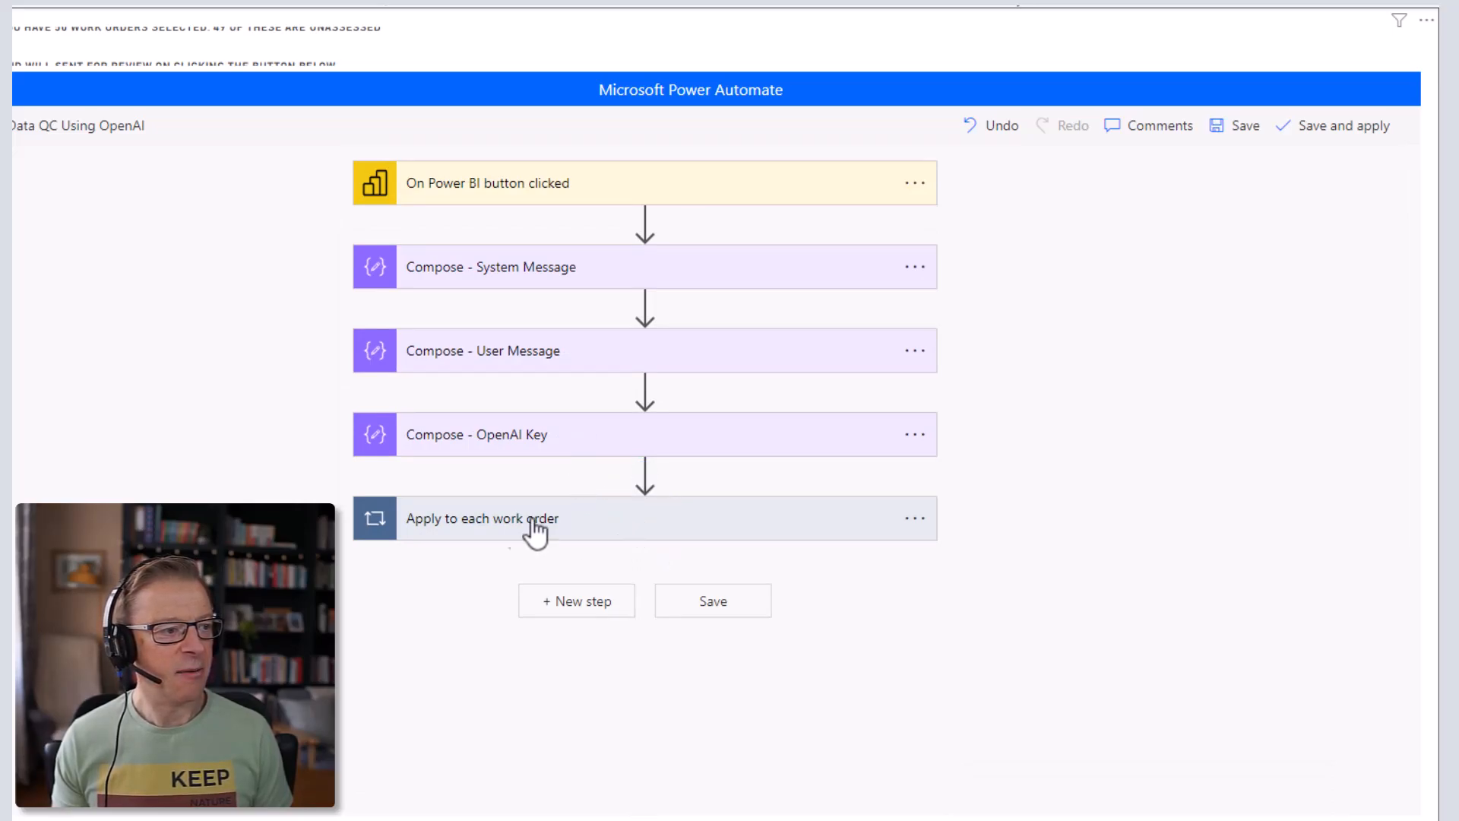
click(631, 527)
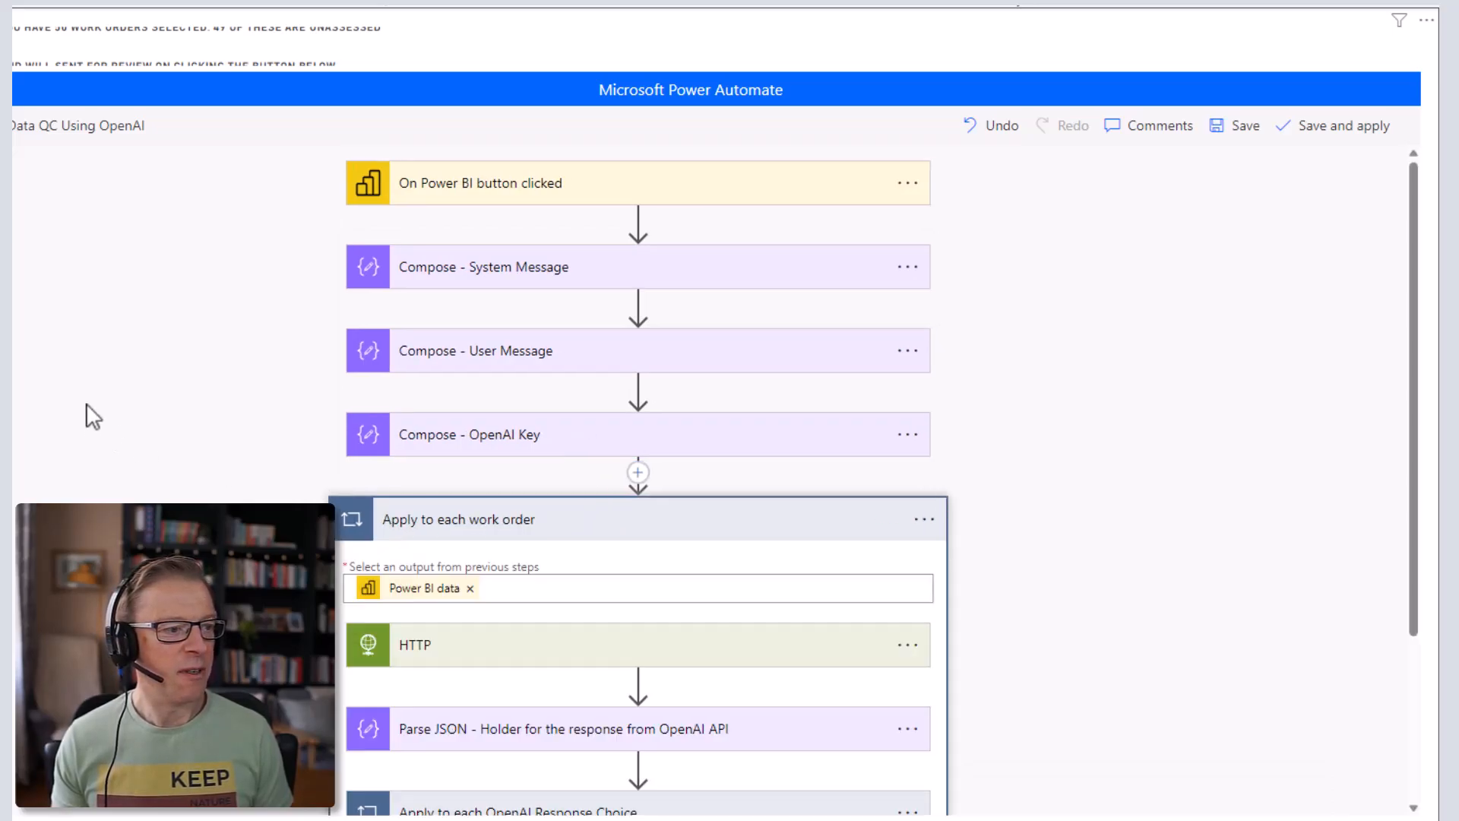
scroll(105, 387, down, 3)
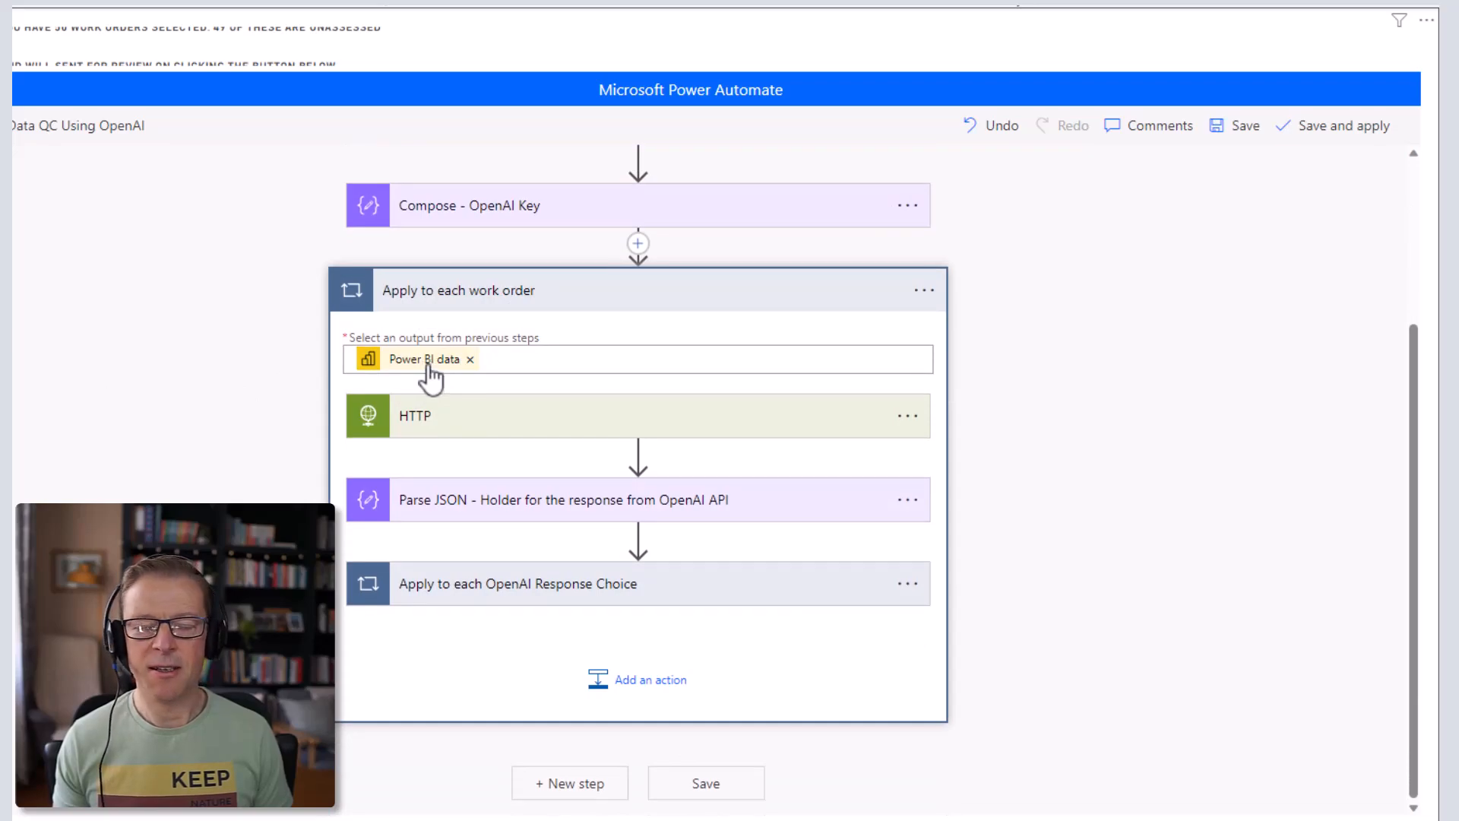
mouse_move(431, 373)
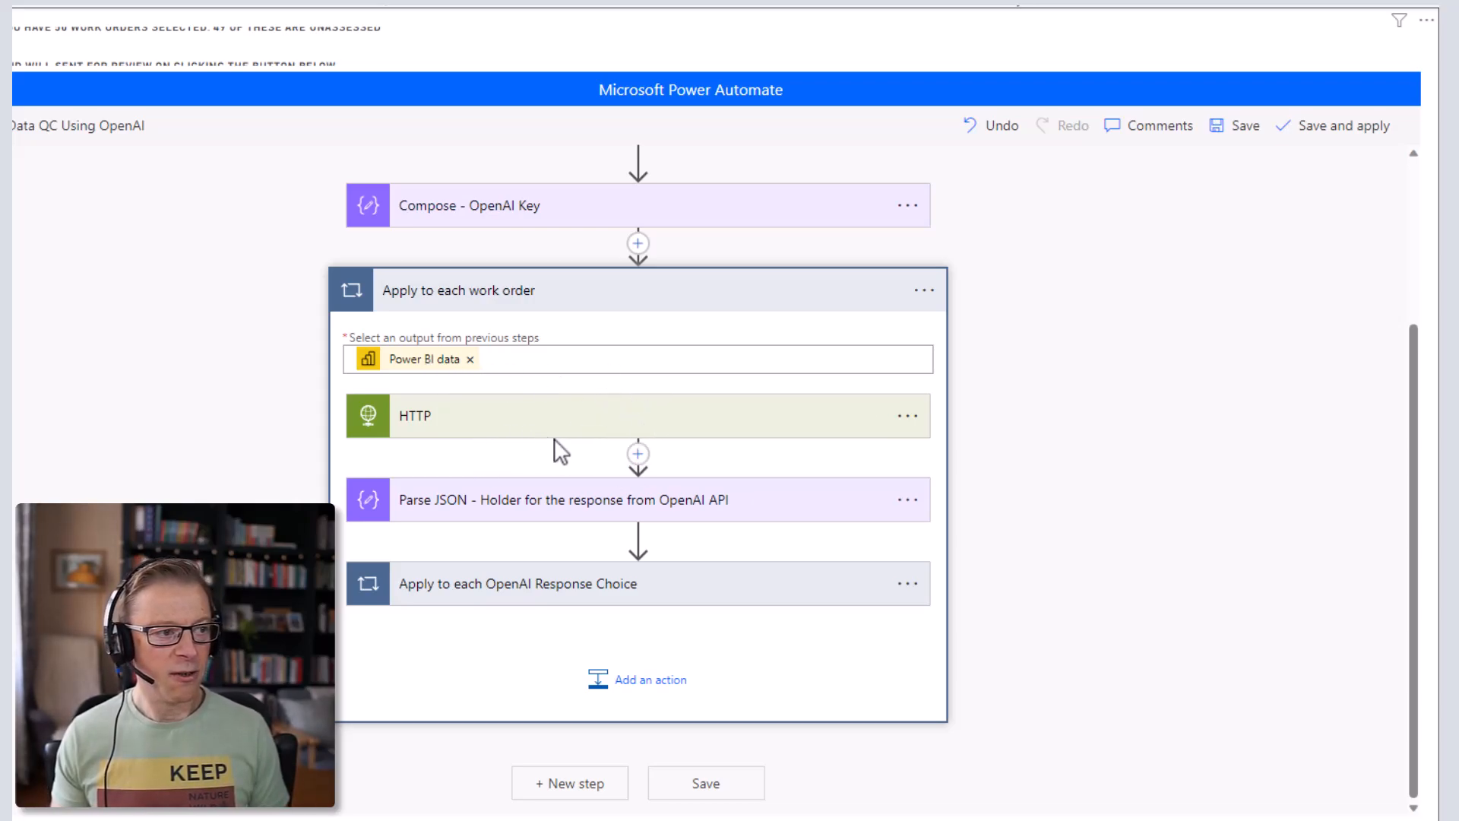
click(597, 418)
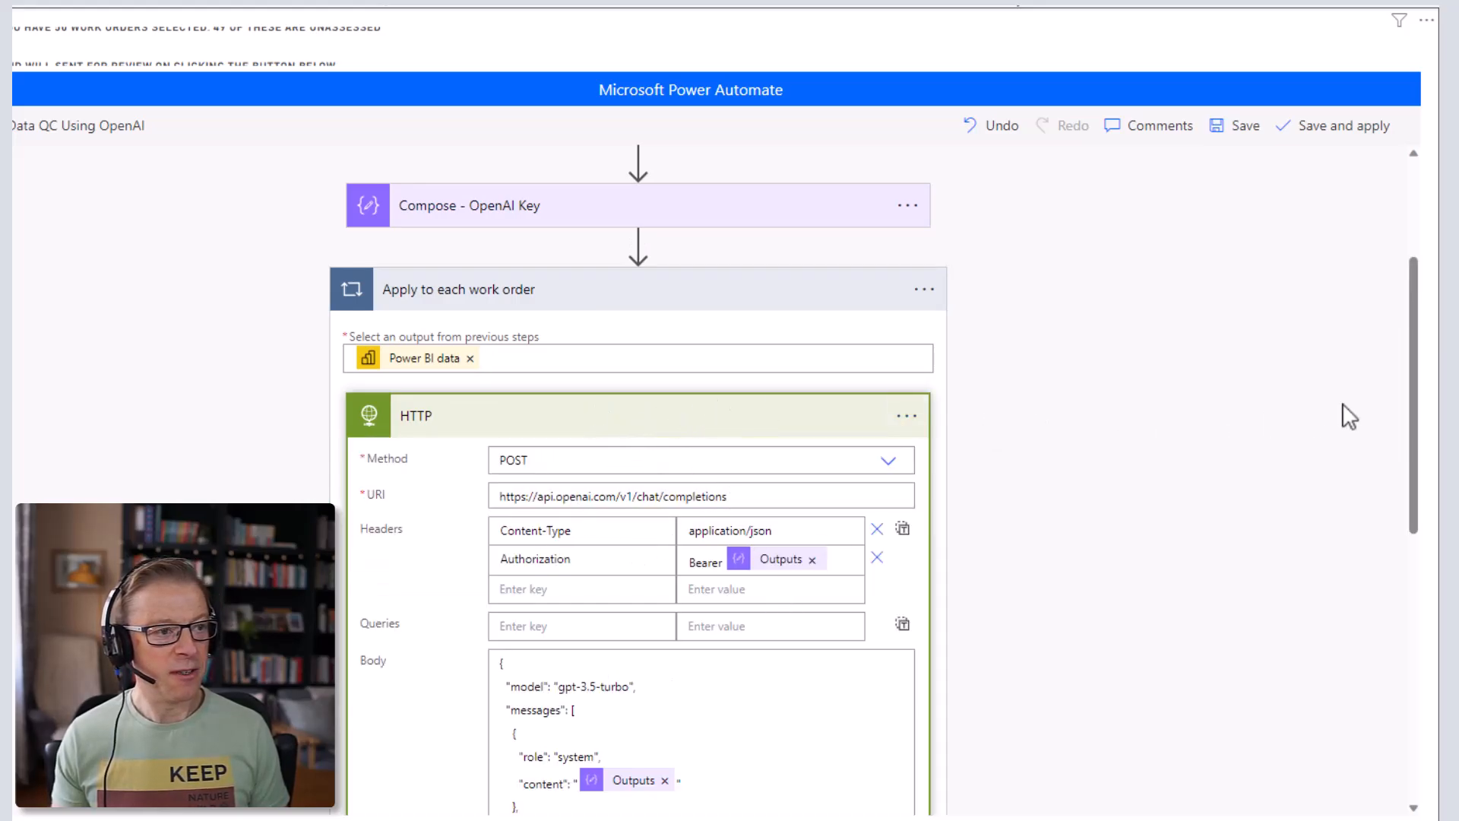
scroll(1166, 463, down, 3)
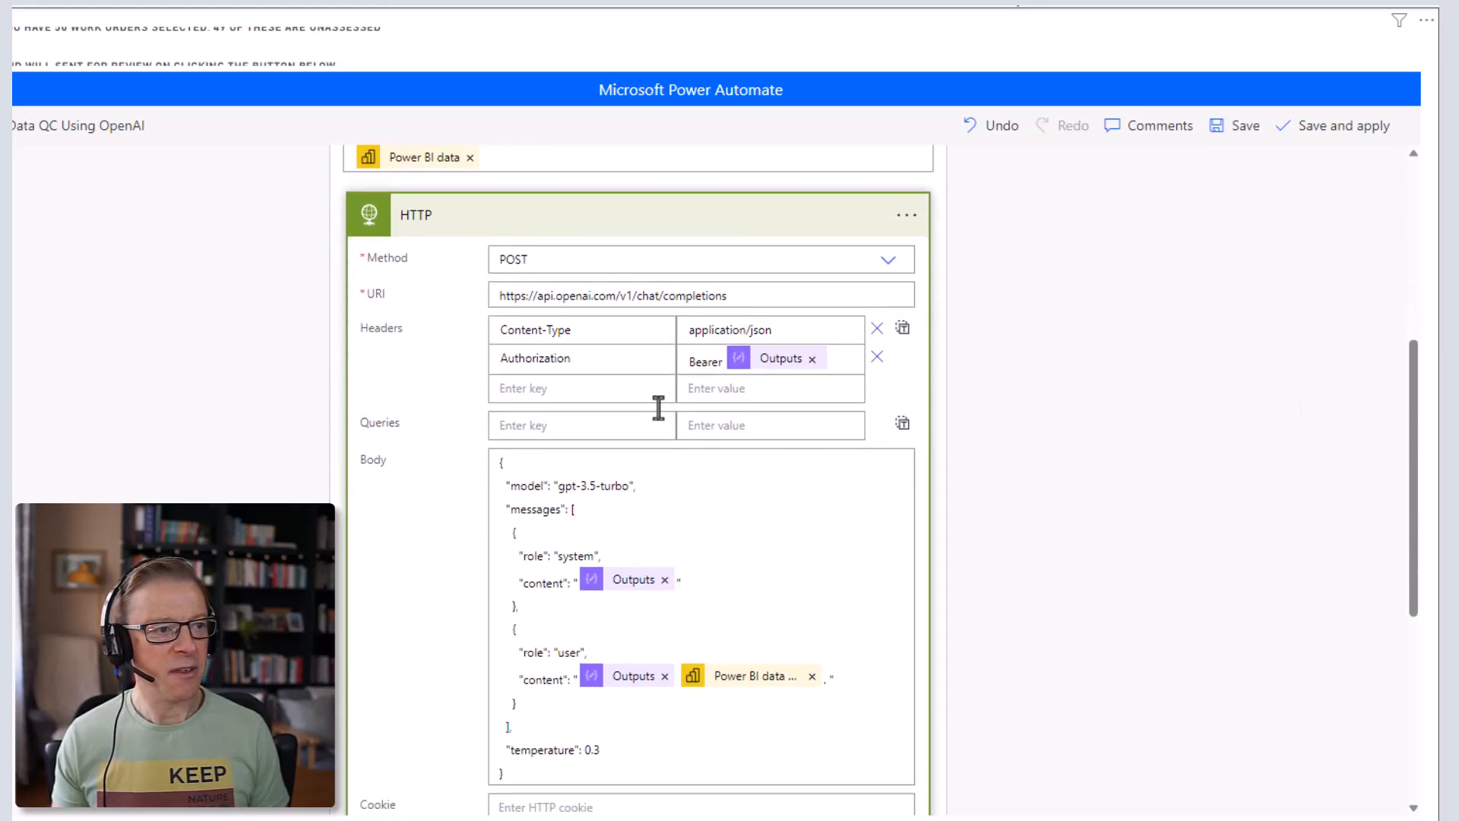
mouse_move(782, 374)
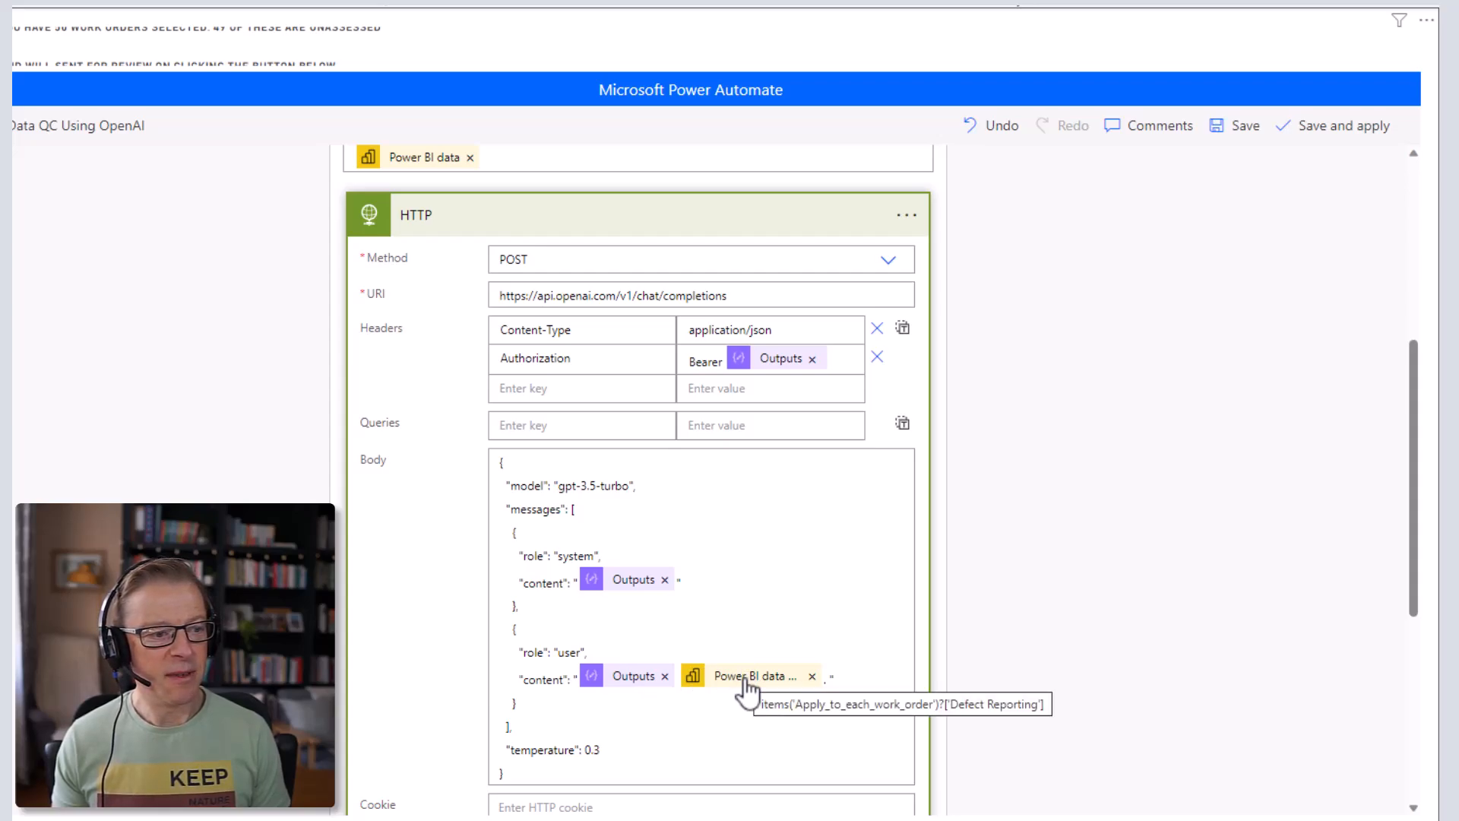
scroll(703, 504, up, 4)
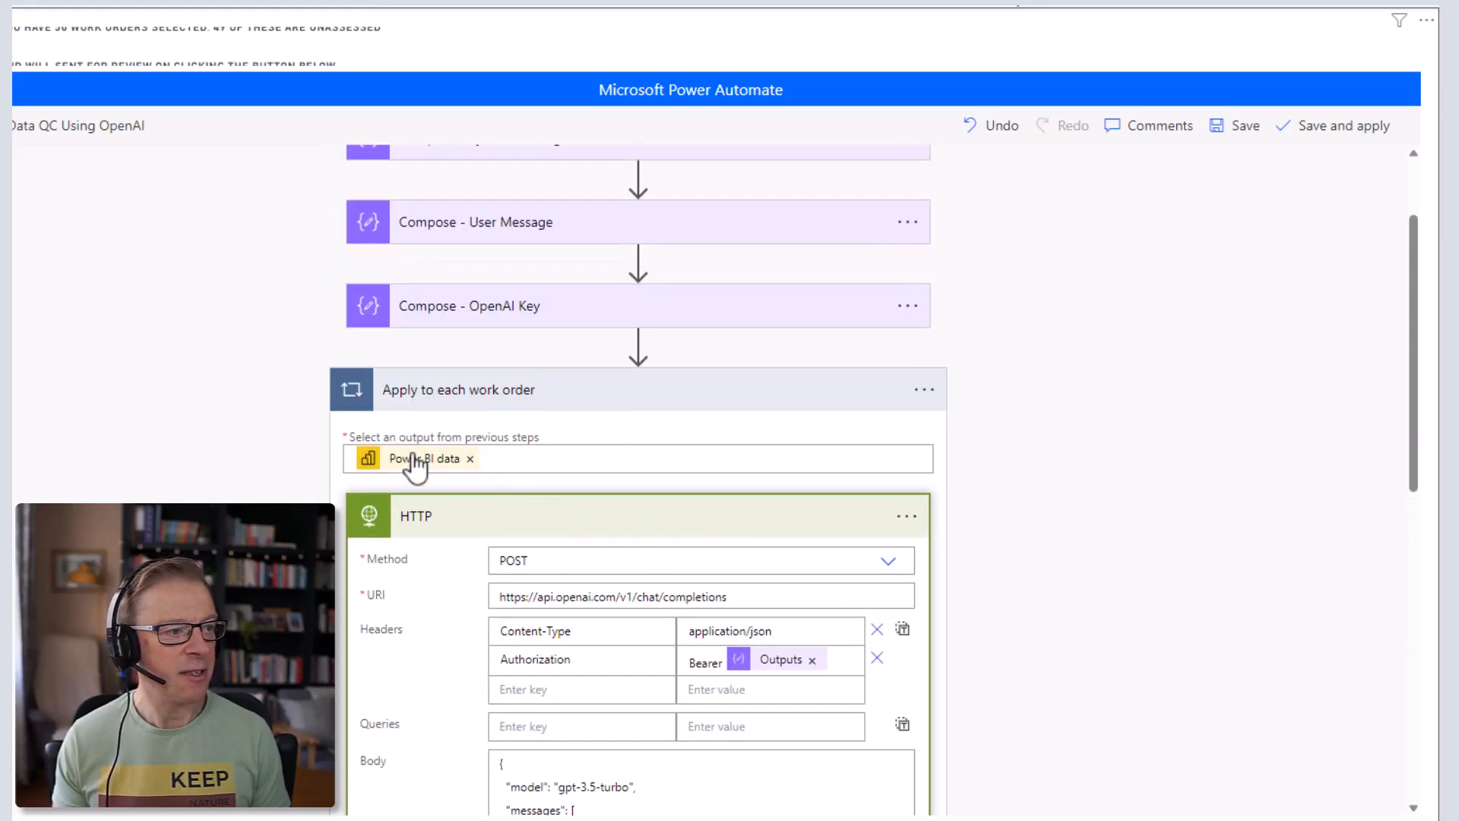
scroll(1150, 472, down, 5)
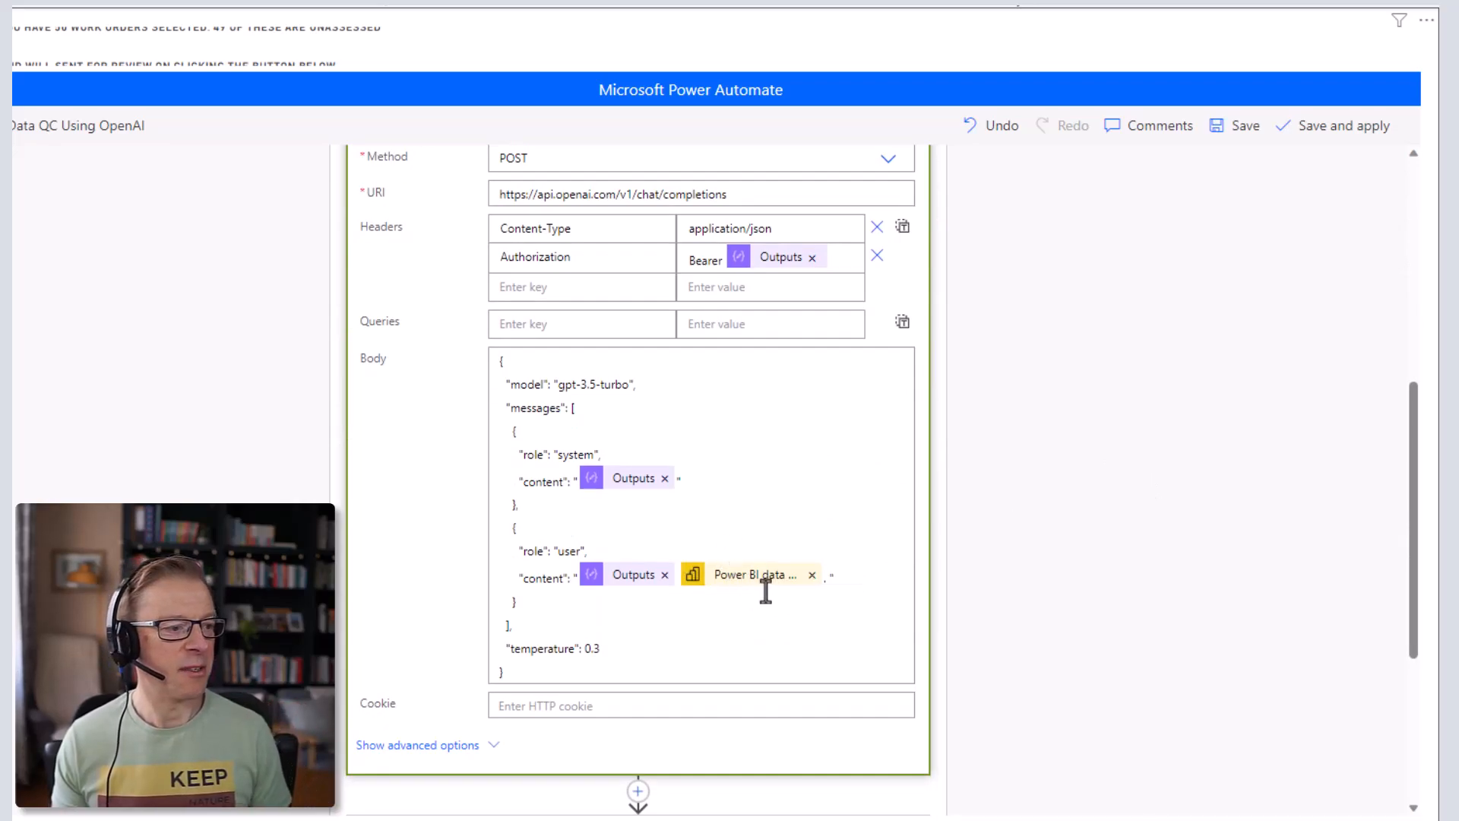
scroll(1000, 530, up, 1)
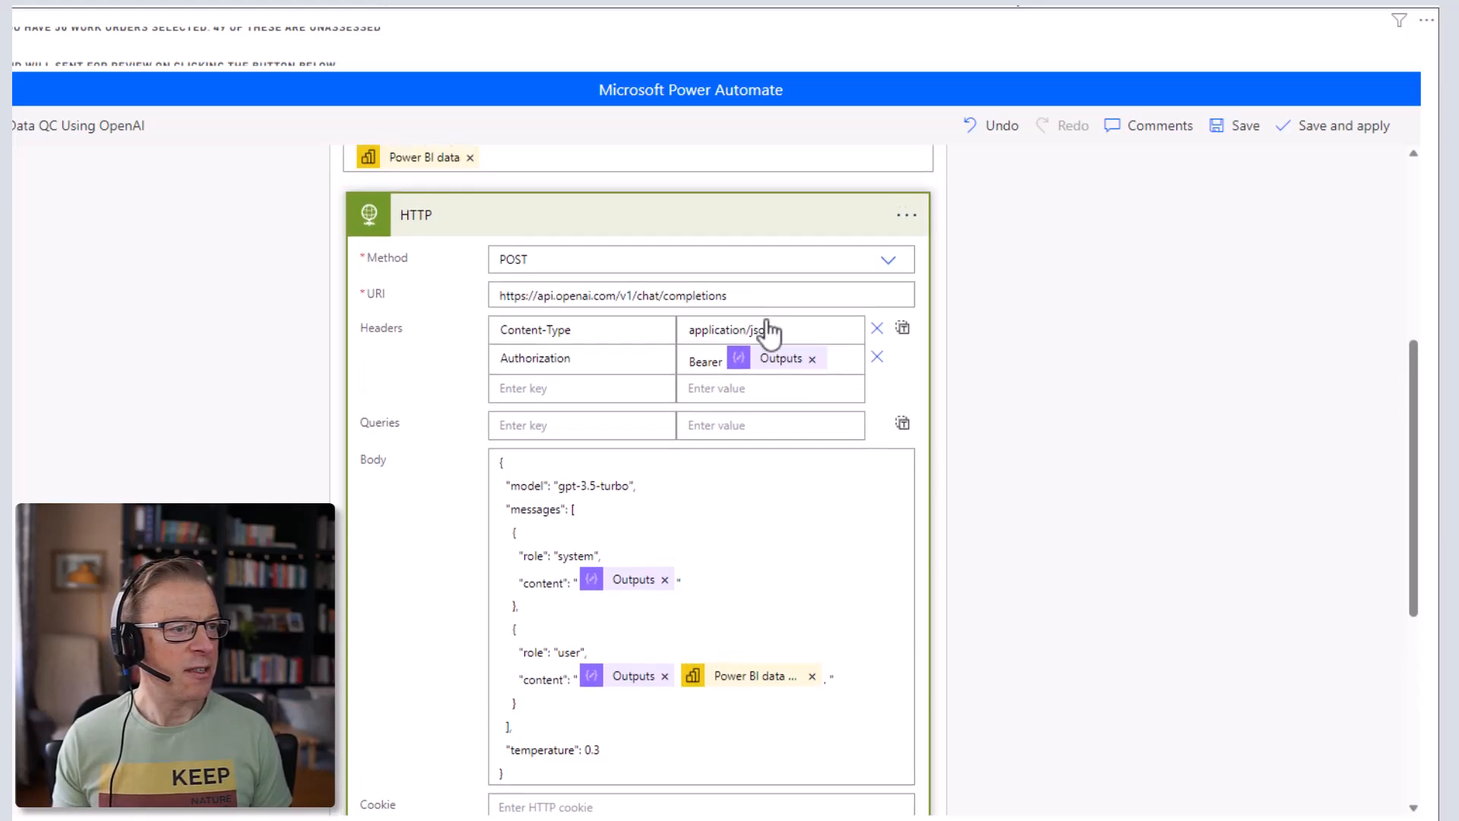
click(699, 221)
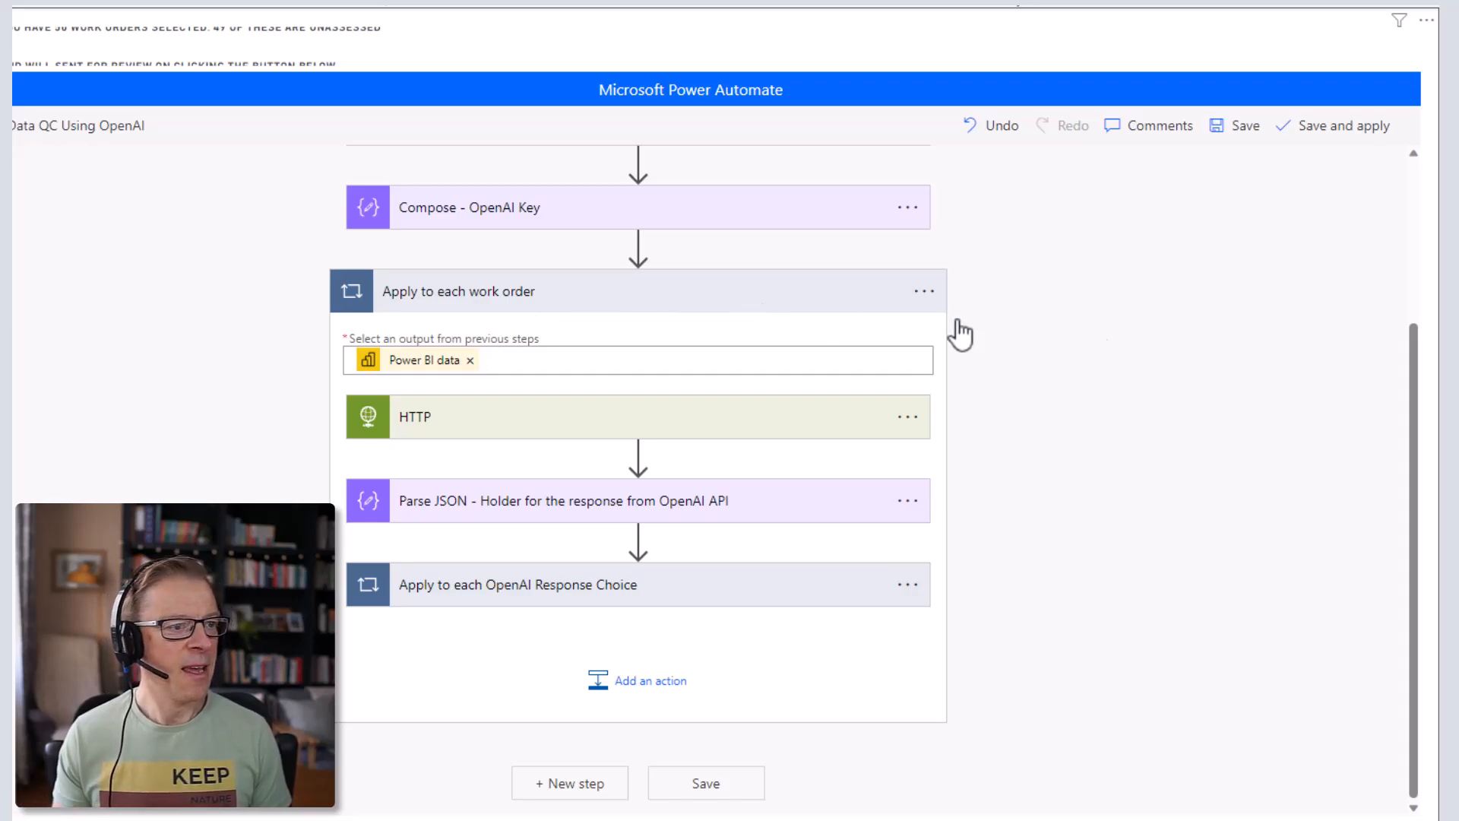
- Copy the HTTP, Parse JSON and Apply to each OpenAI Response Choice steps to My clipboard
scroll(1137, 338, up, 3)
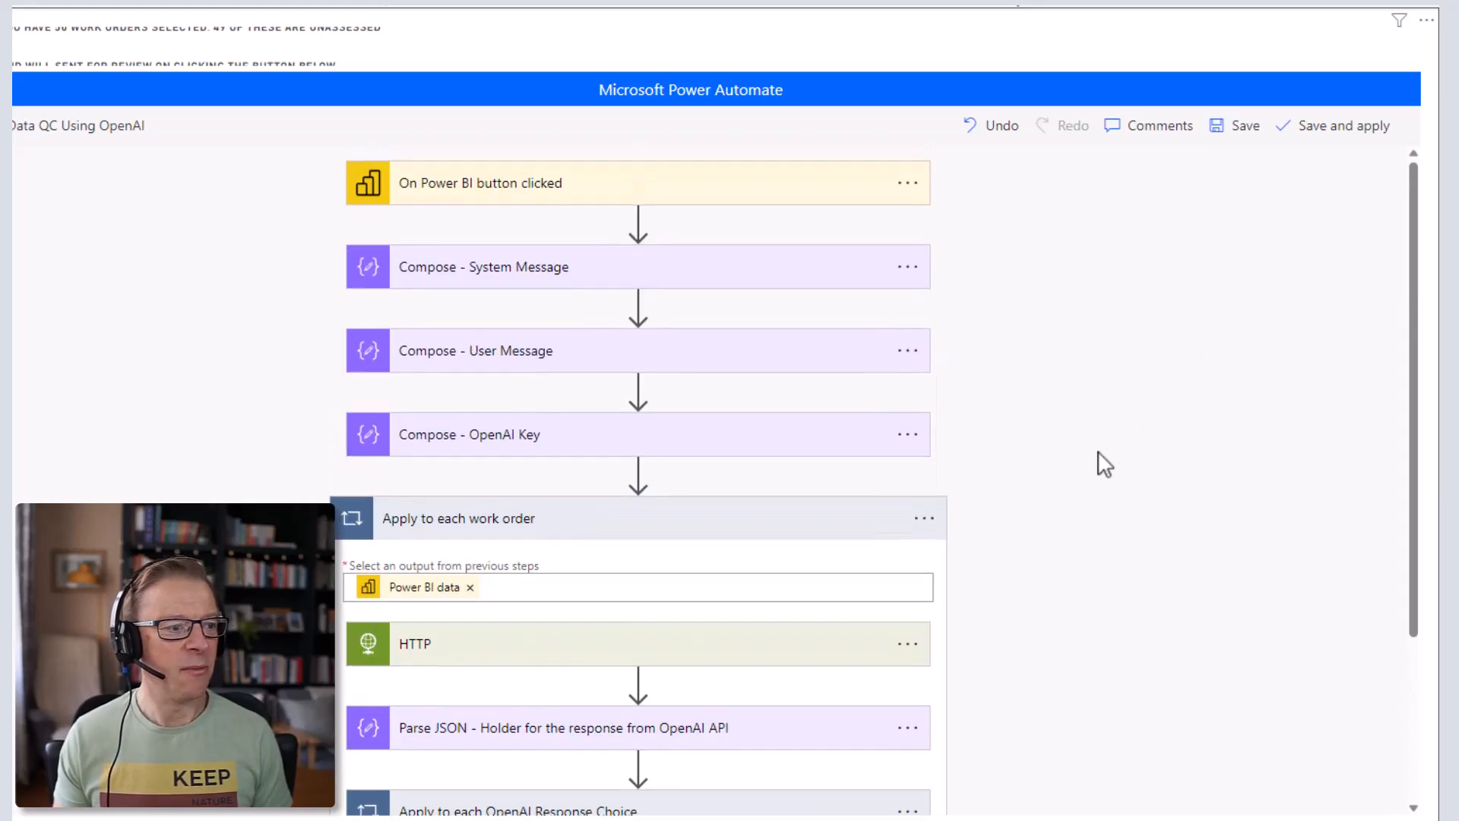
scroll(1169, 456, down, 3)
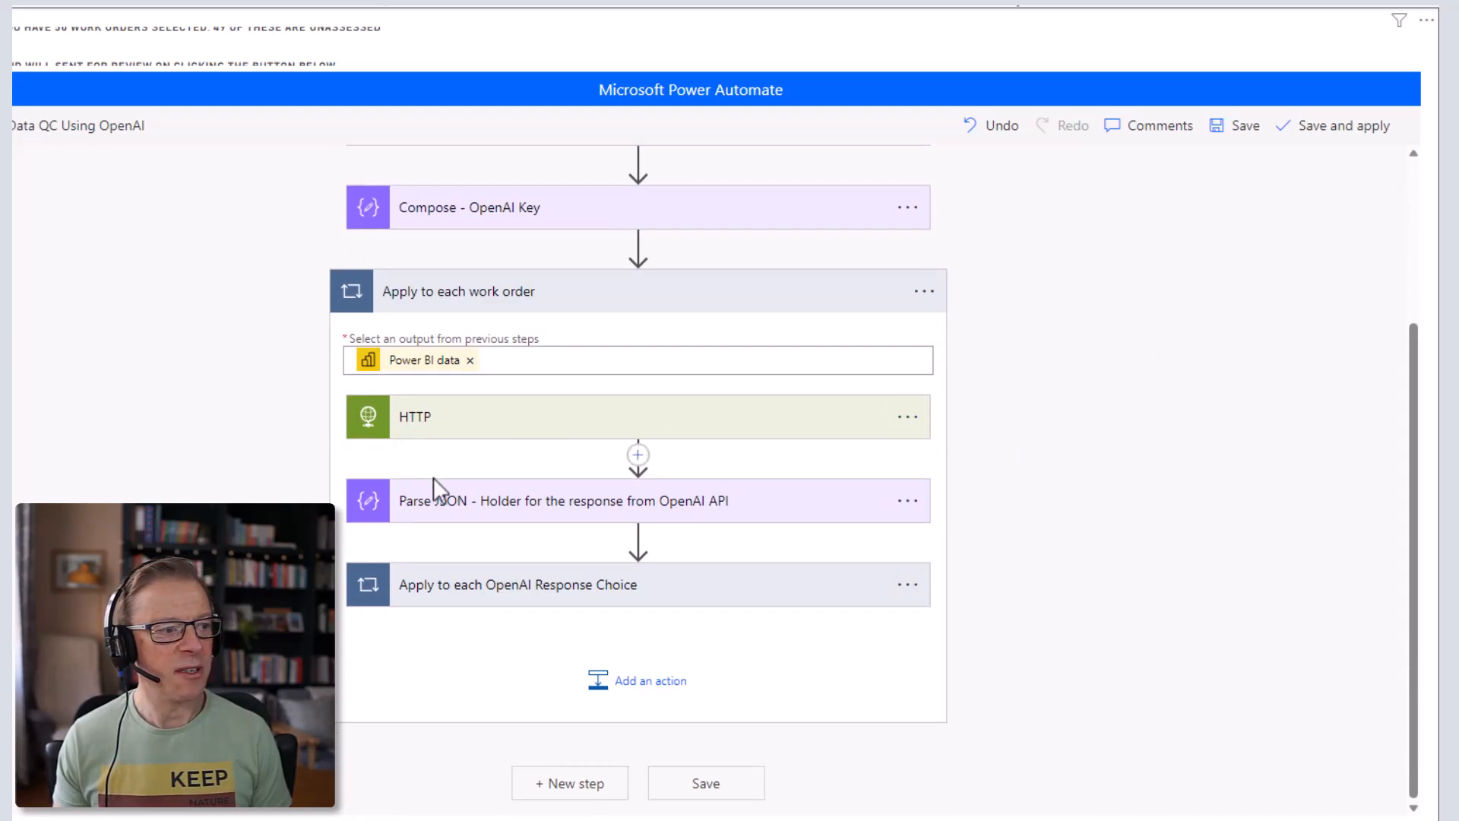
click(909, 419)
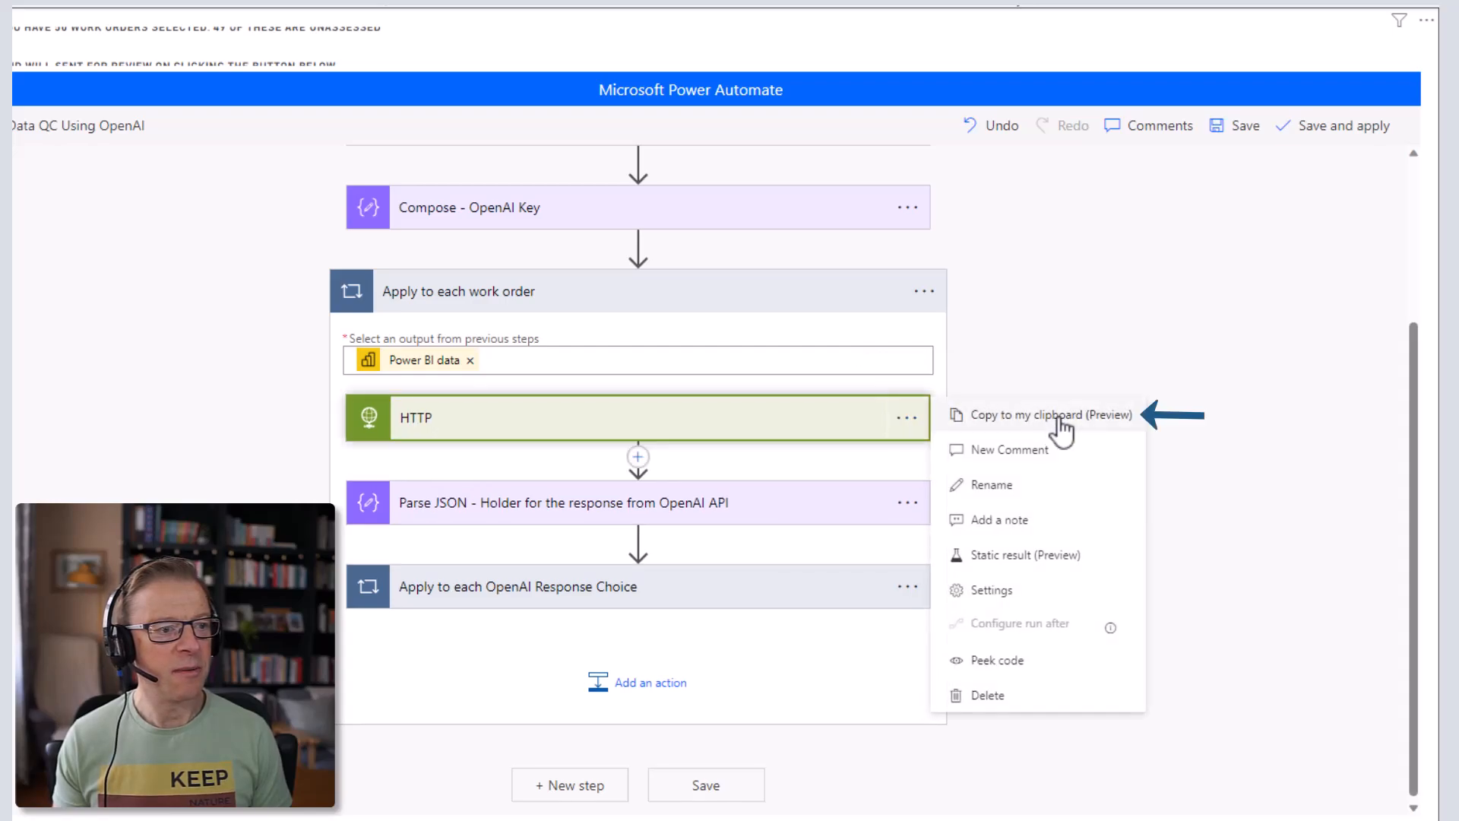
click(1058, 420)
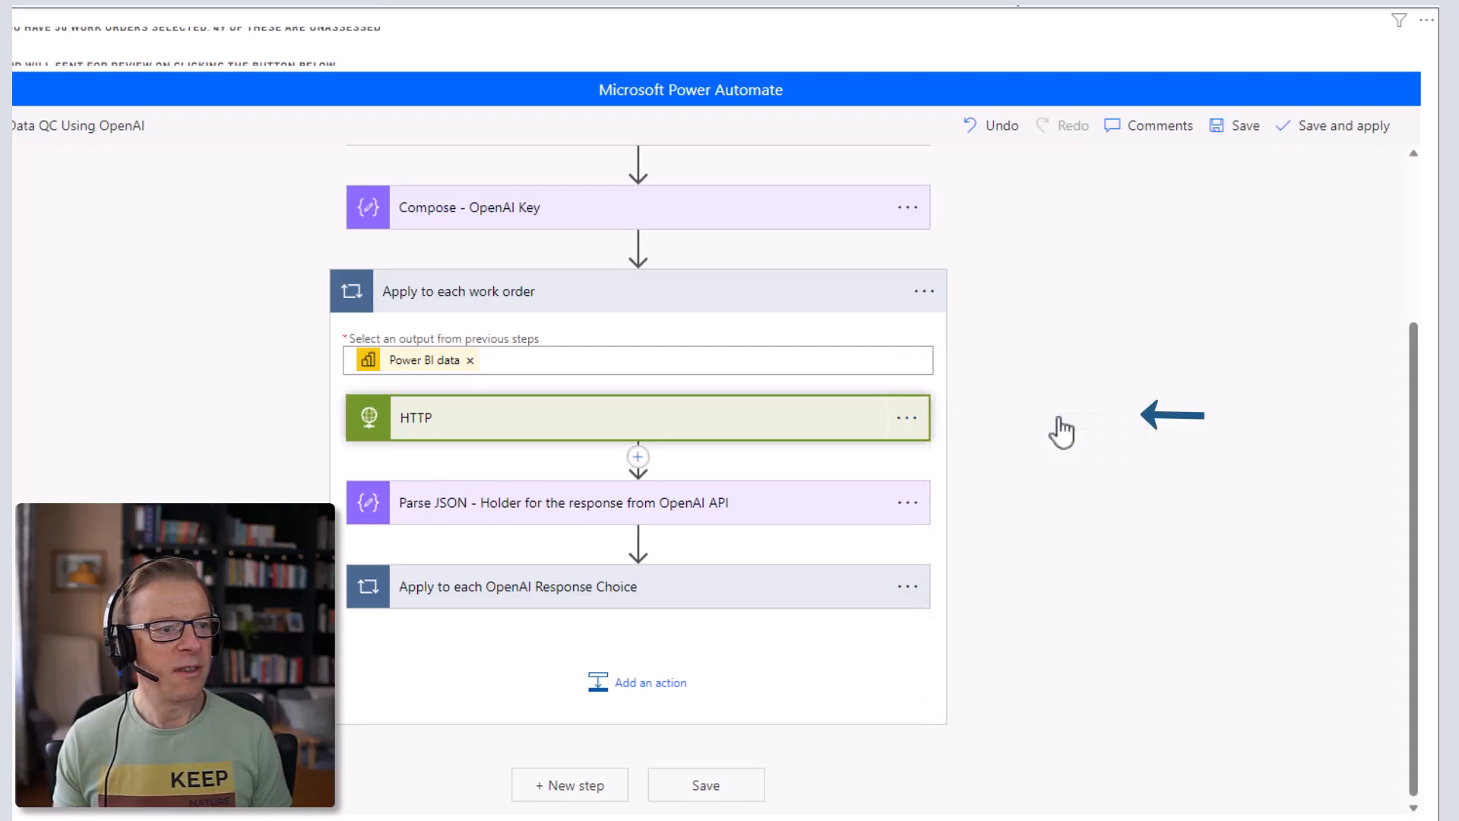
click(908, 504)
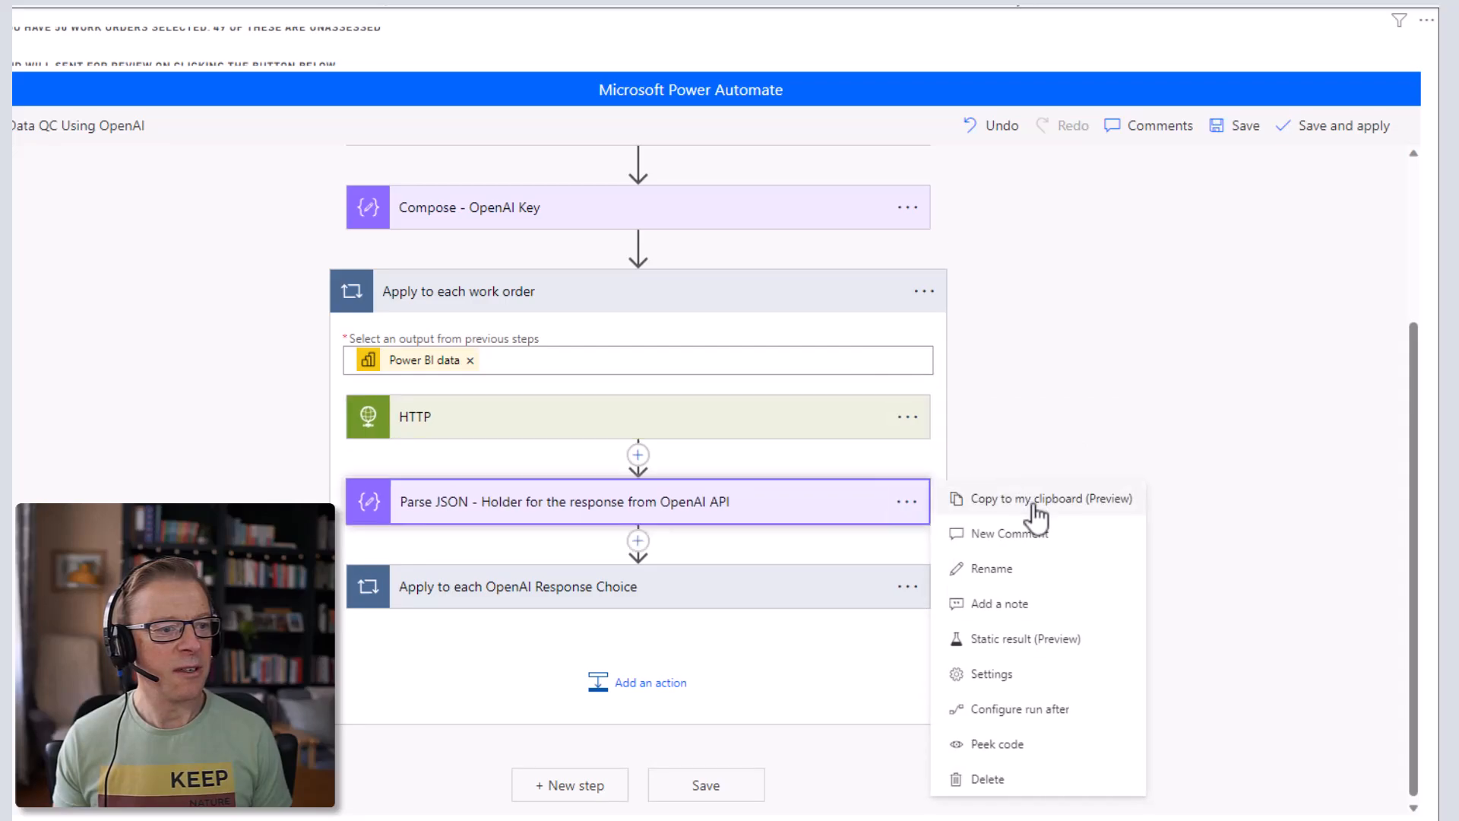
click(1003, 500)
click(912, 588)
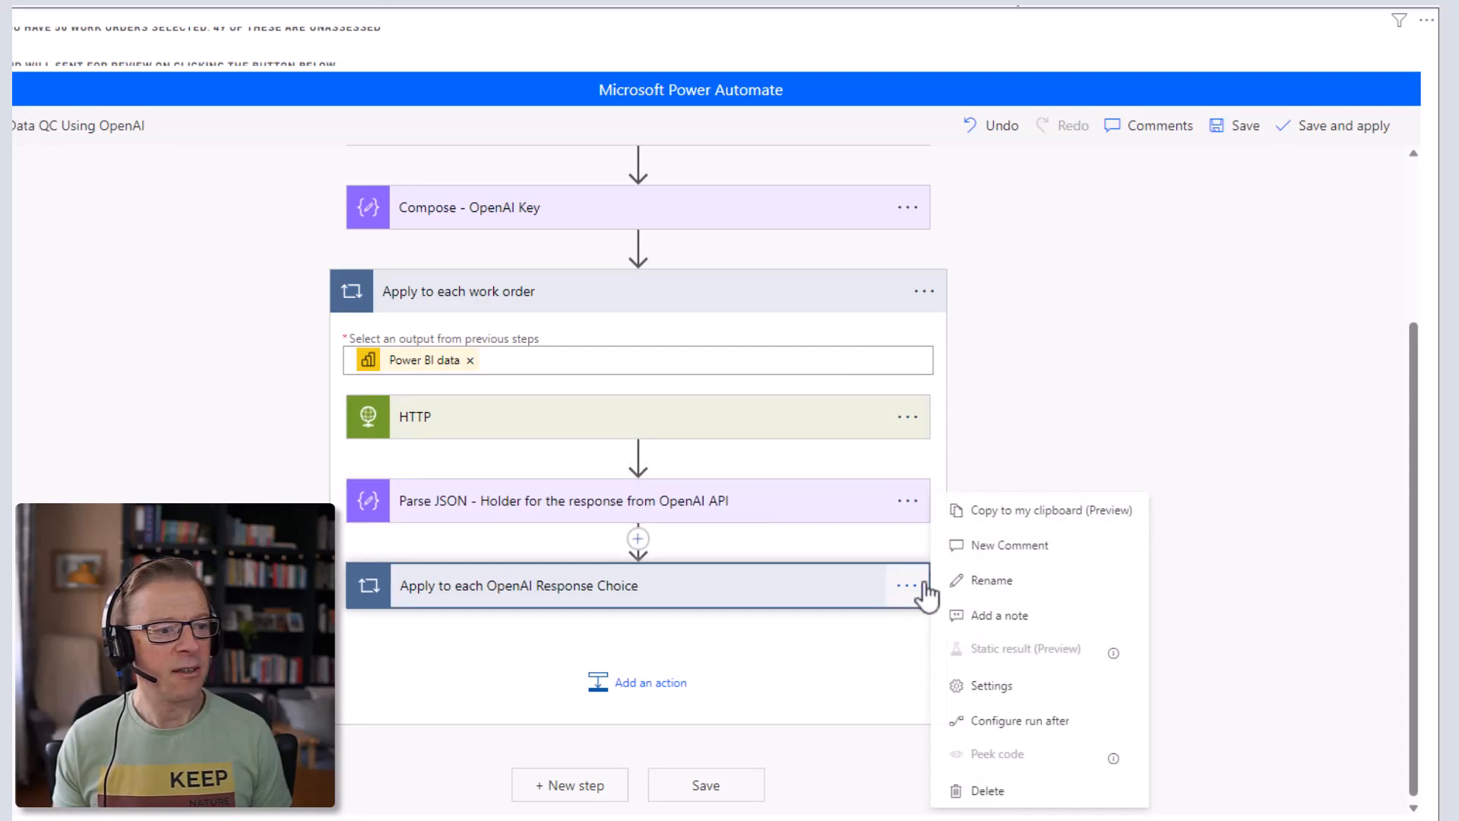
click(1043, 524)
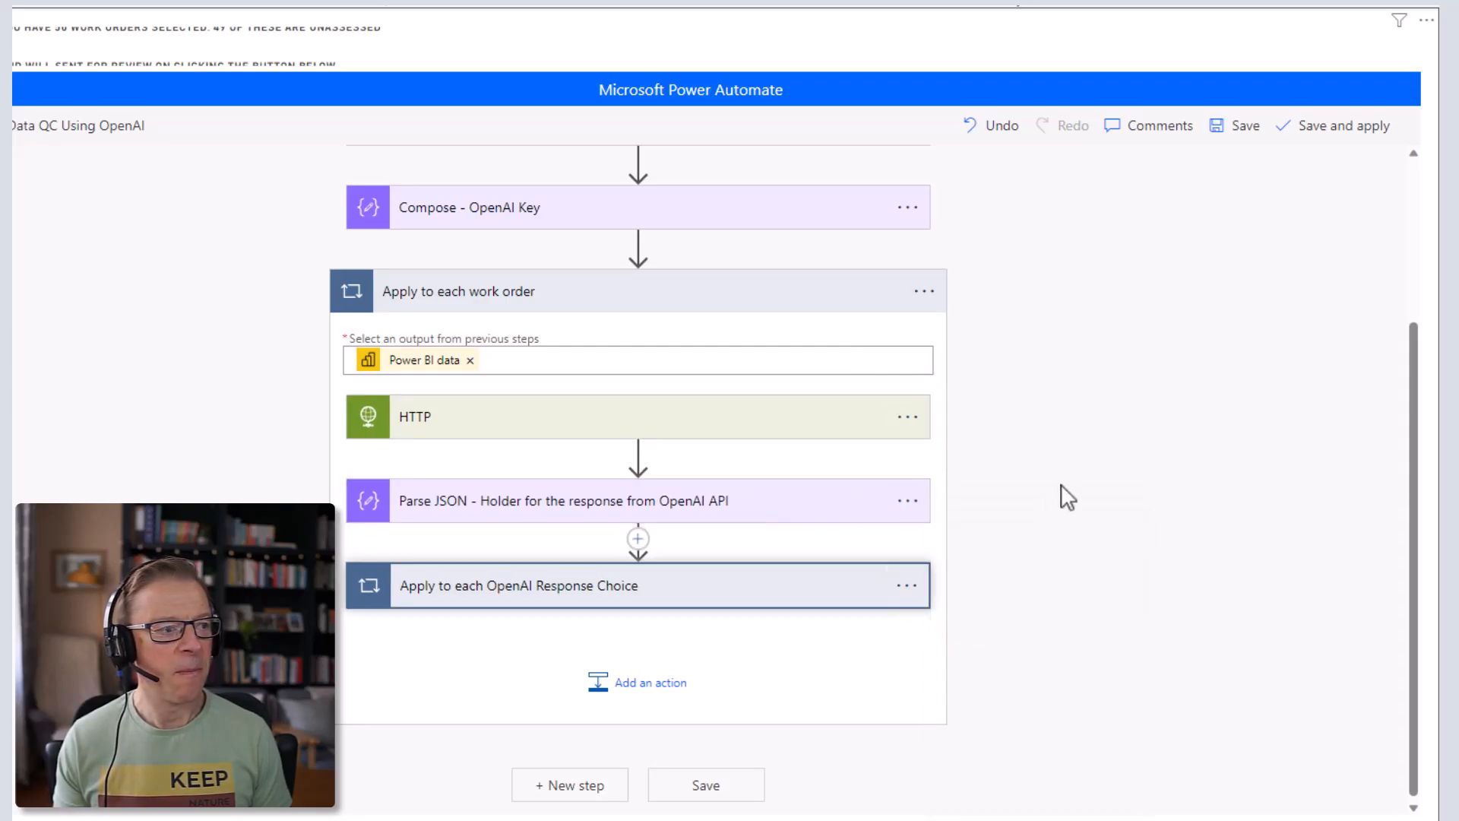
- Confirm the copied steps appear under My clipboard, cancel, and insert a new step before the work order loop
click(652, 693)
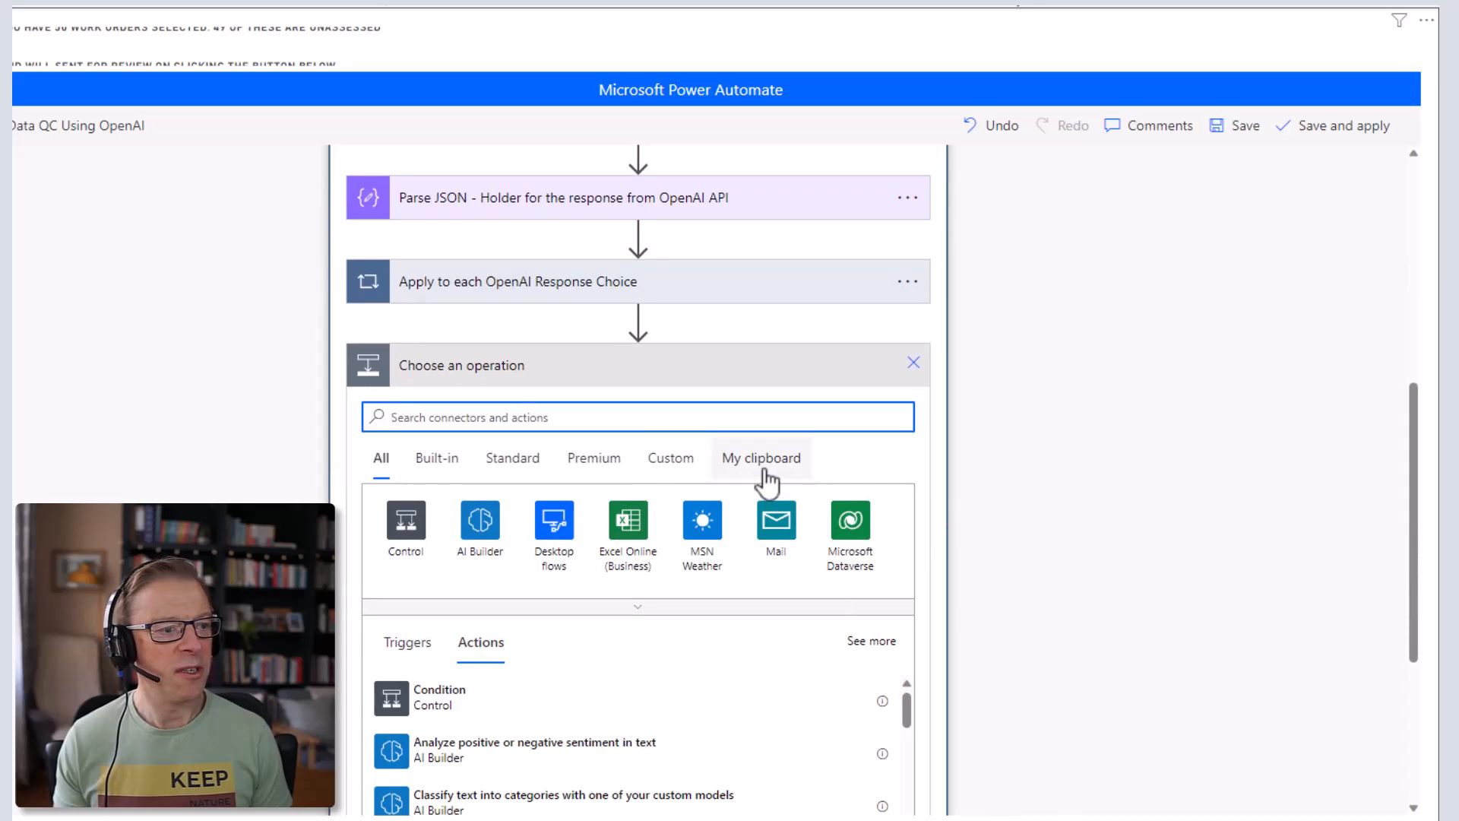
click(765, 475)
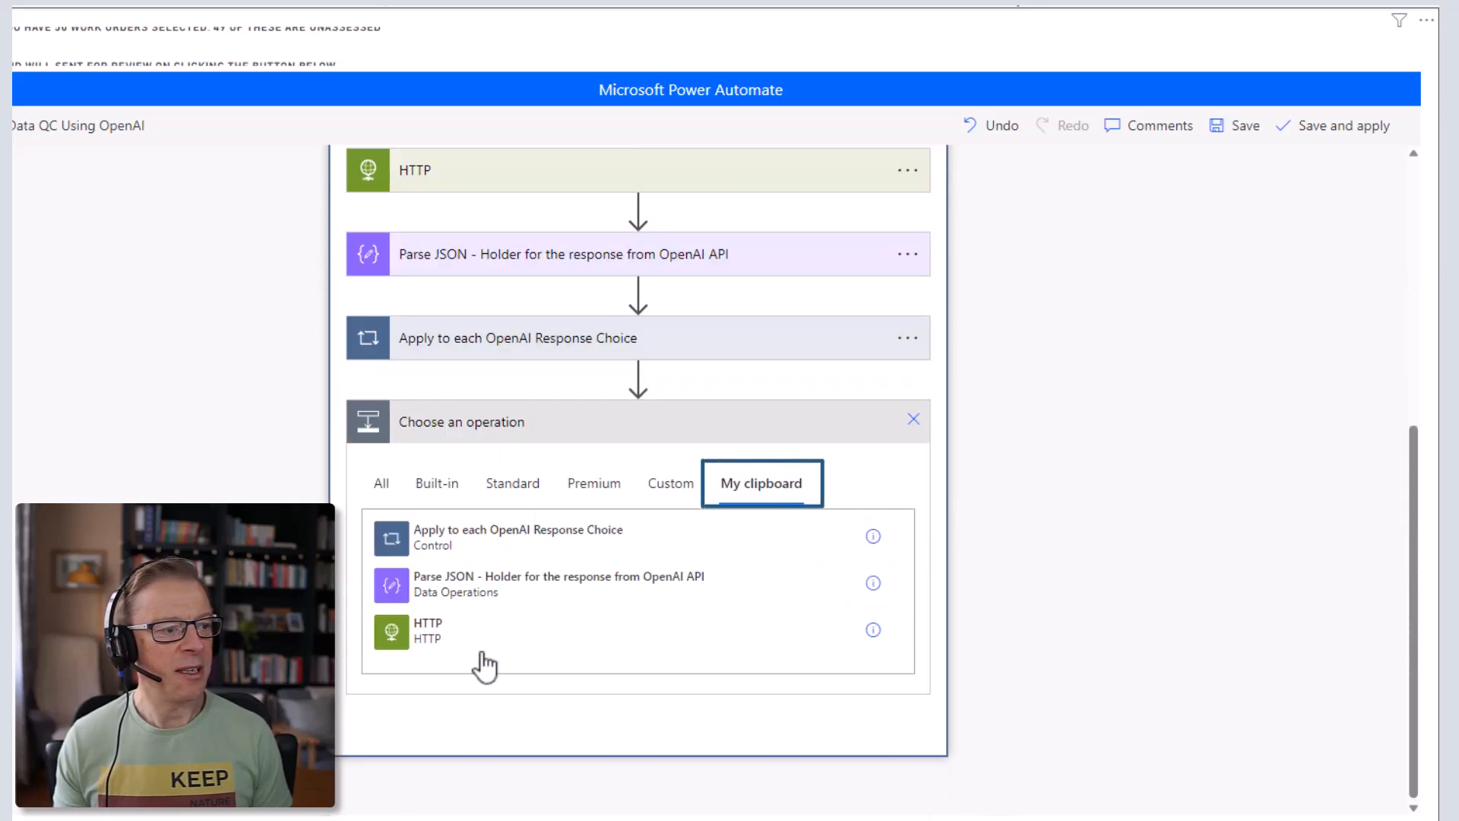
click(914, 418)
scroll(1098, 477, up, 3)
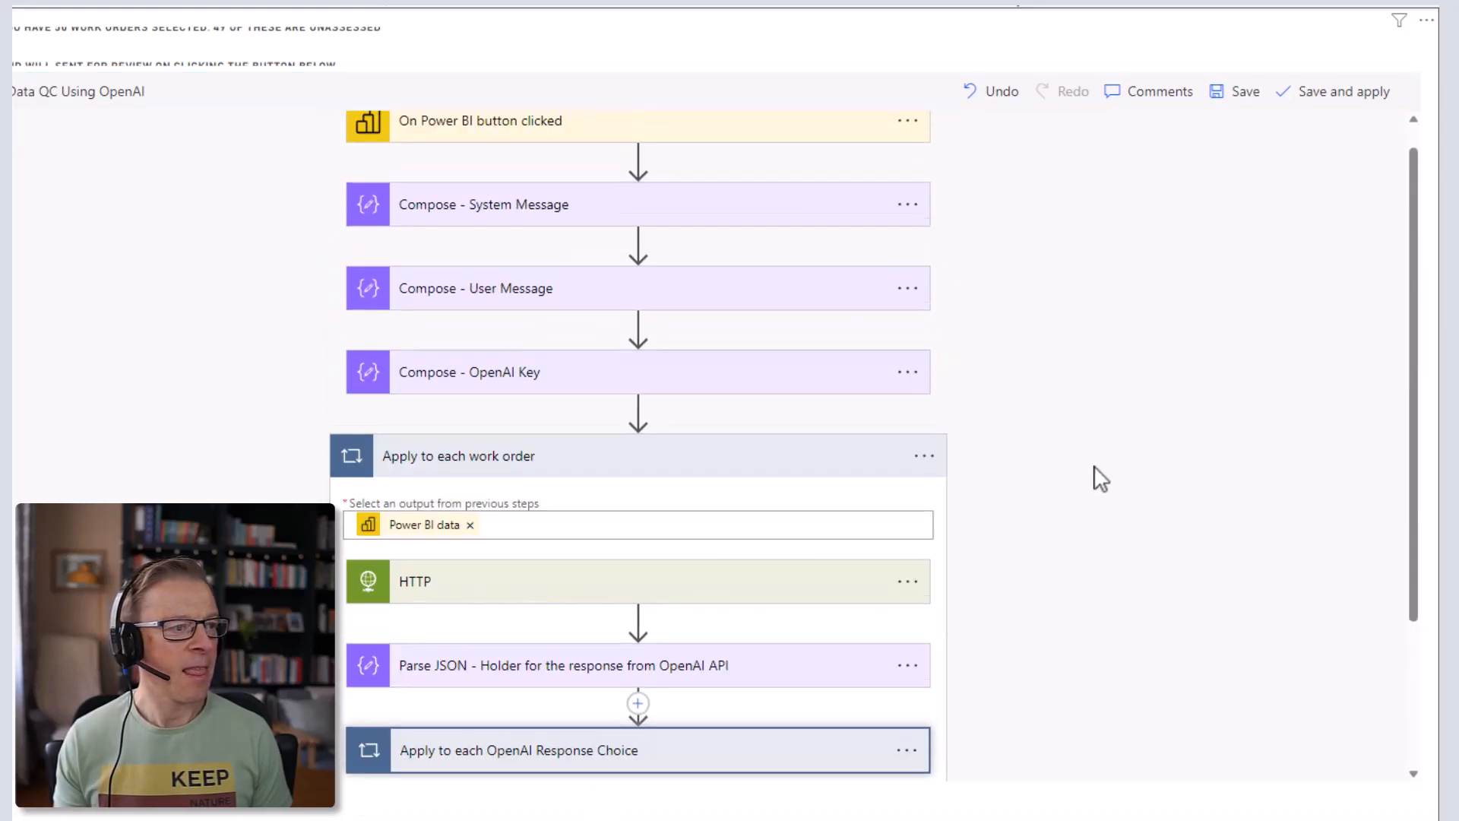
click(638, 411)
- Add a Condition action after Compose - OpenAI Key and begin choosing its first value
click(623, 436)
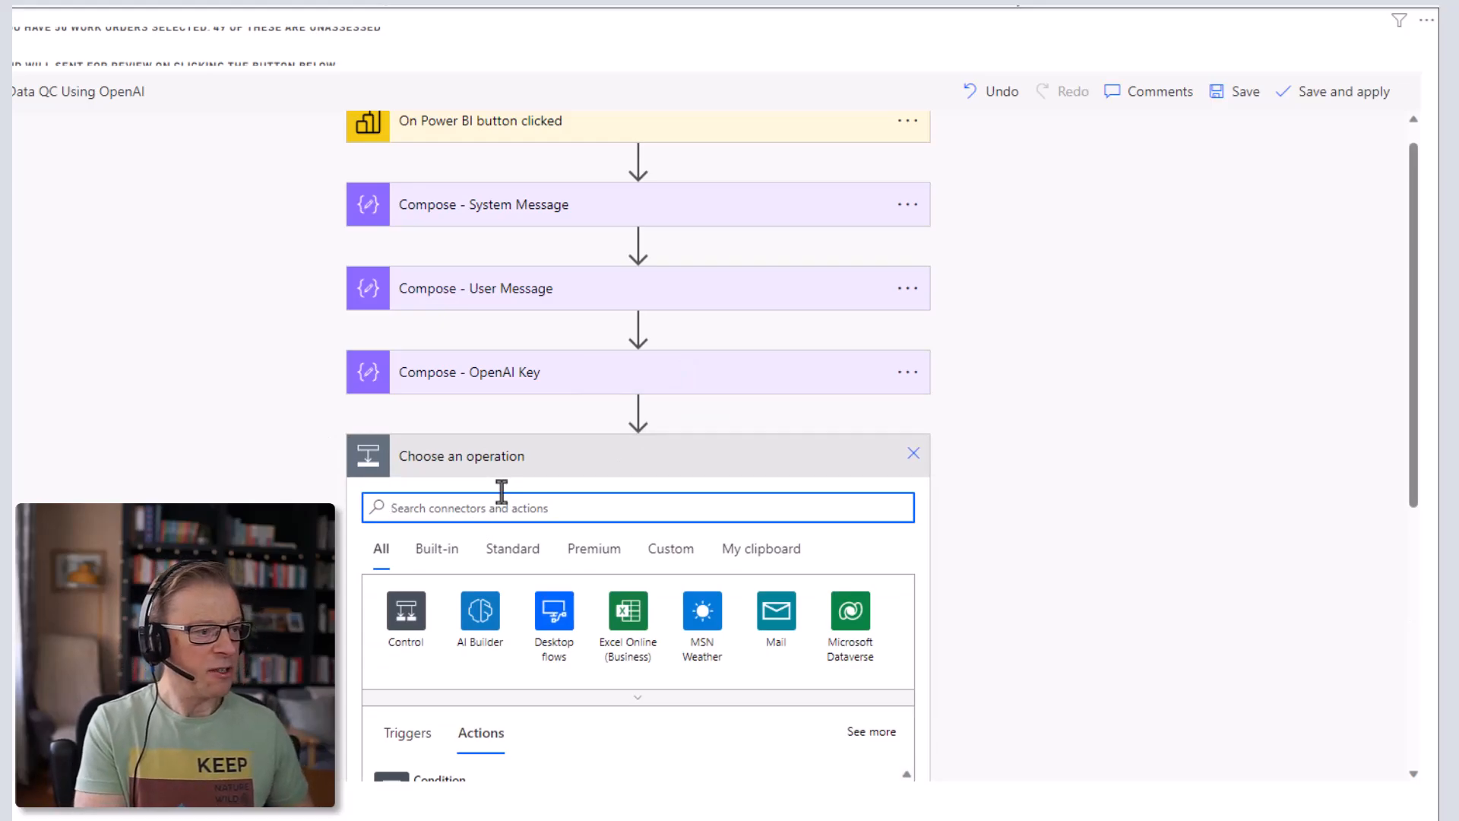
scroll(175, 503, down, 3)
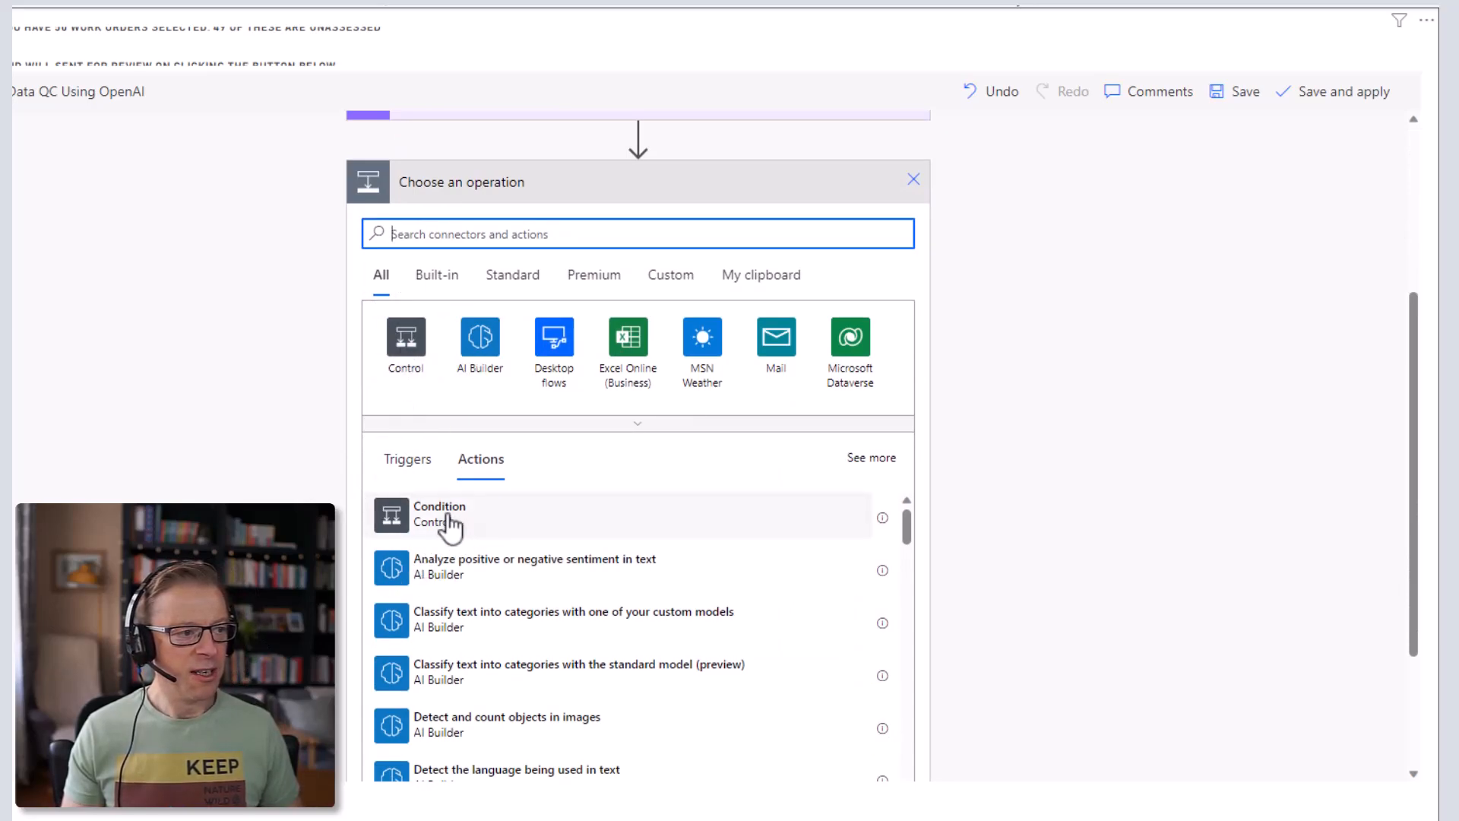
click(451, 523)
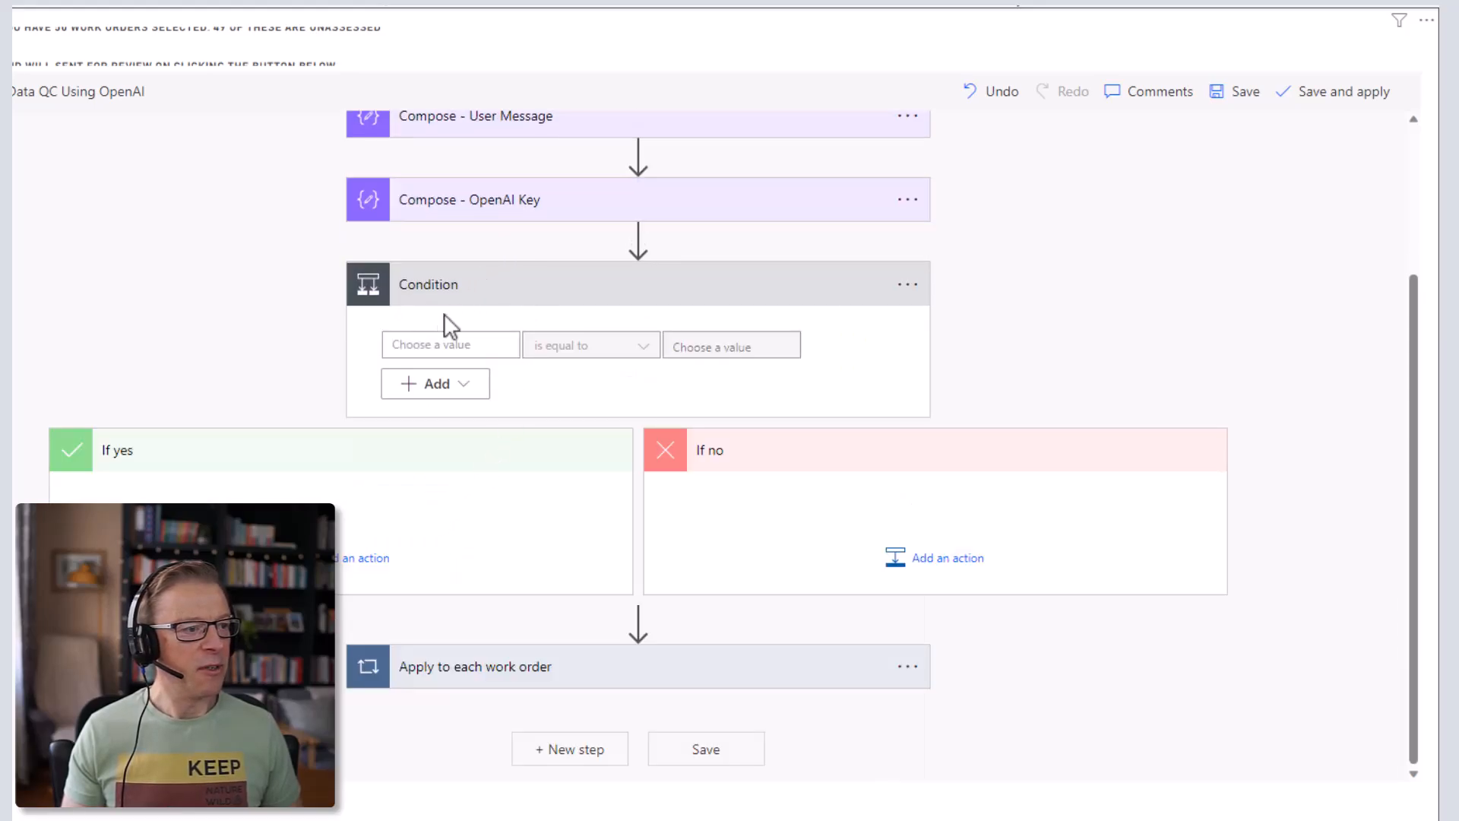
click(435, 346)
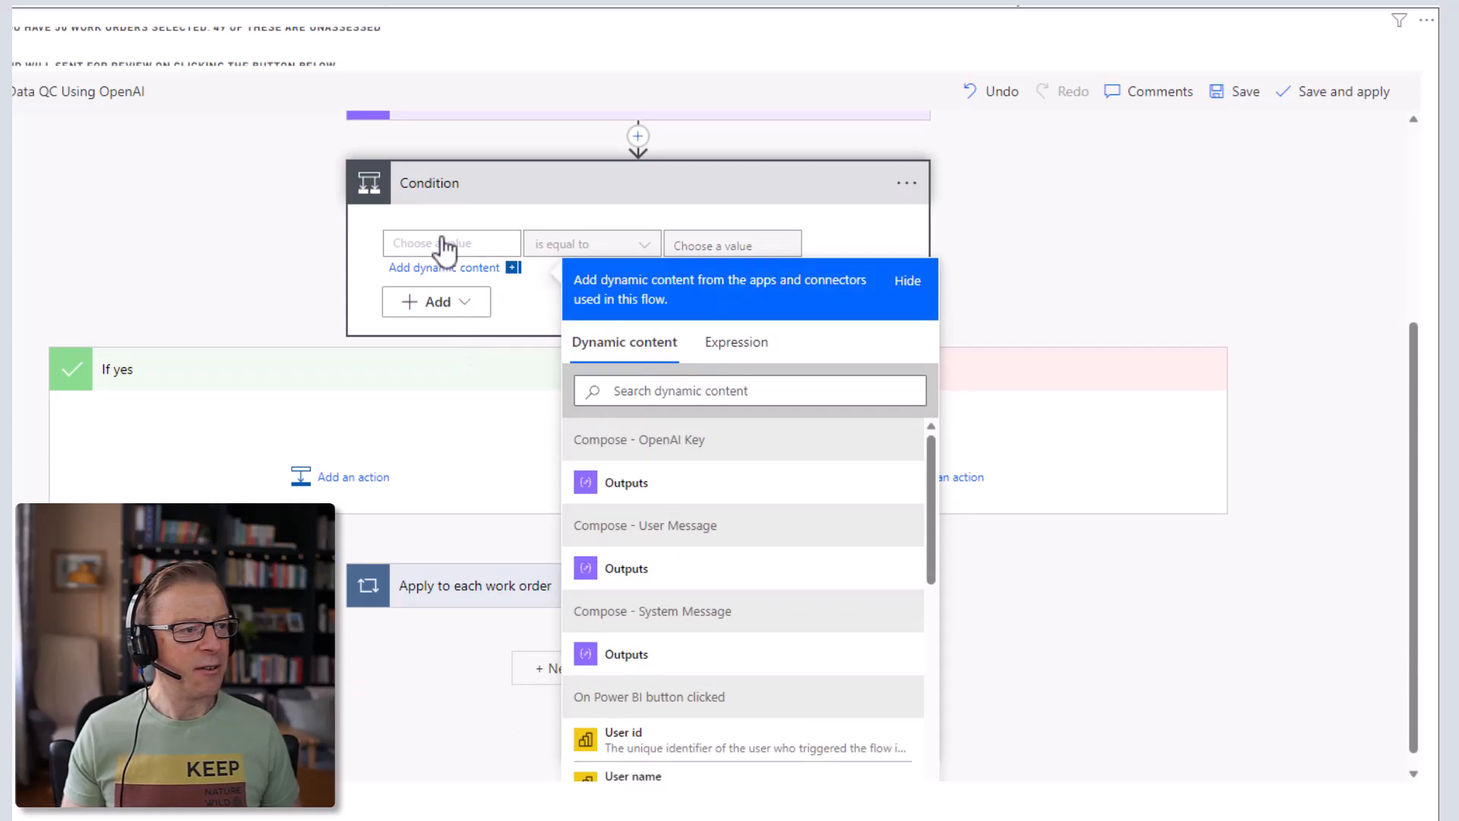
scroll(805, 572, down, 3)
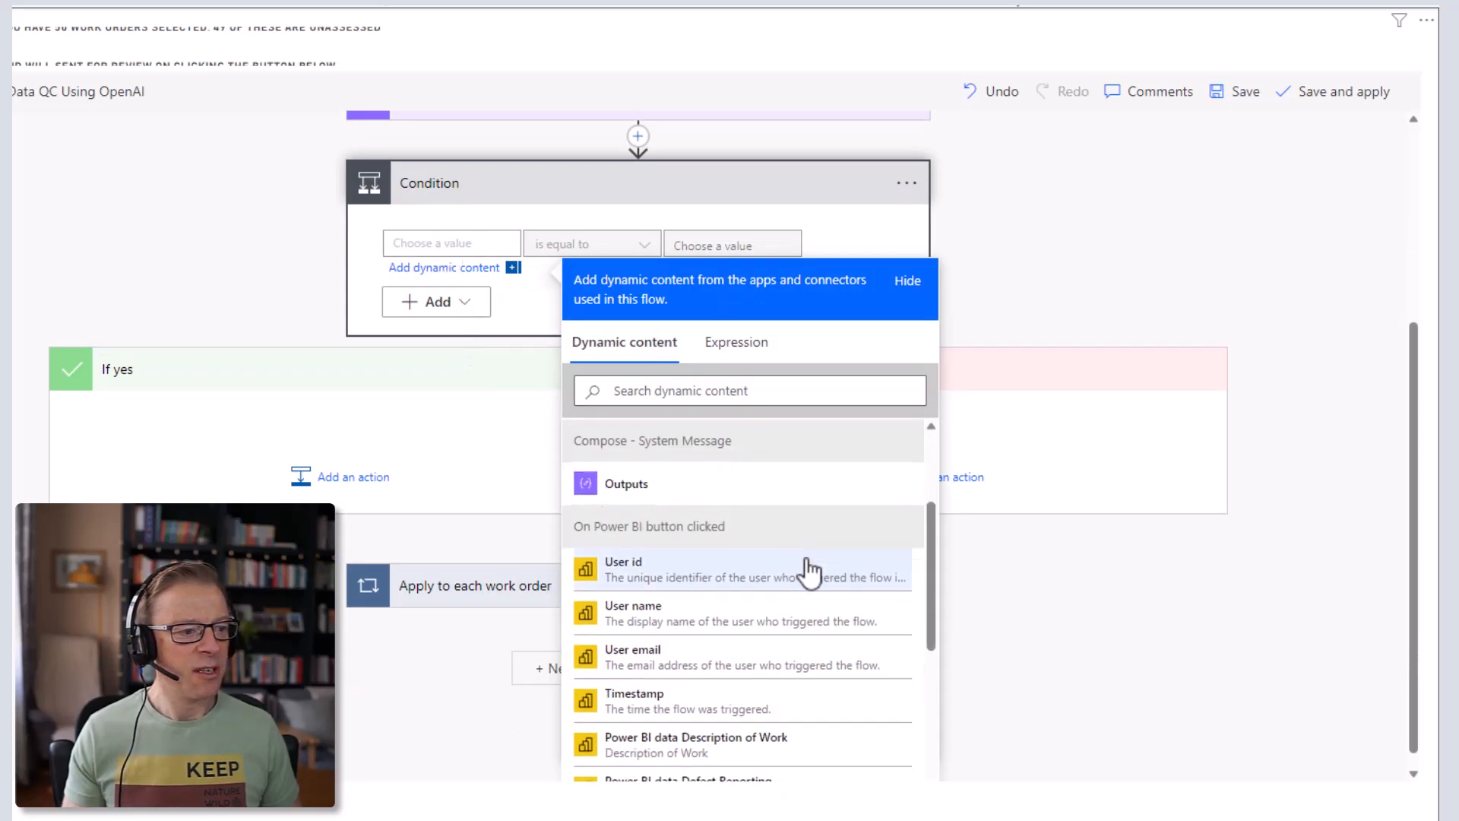
scroll(810, 570, down, 2)
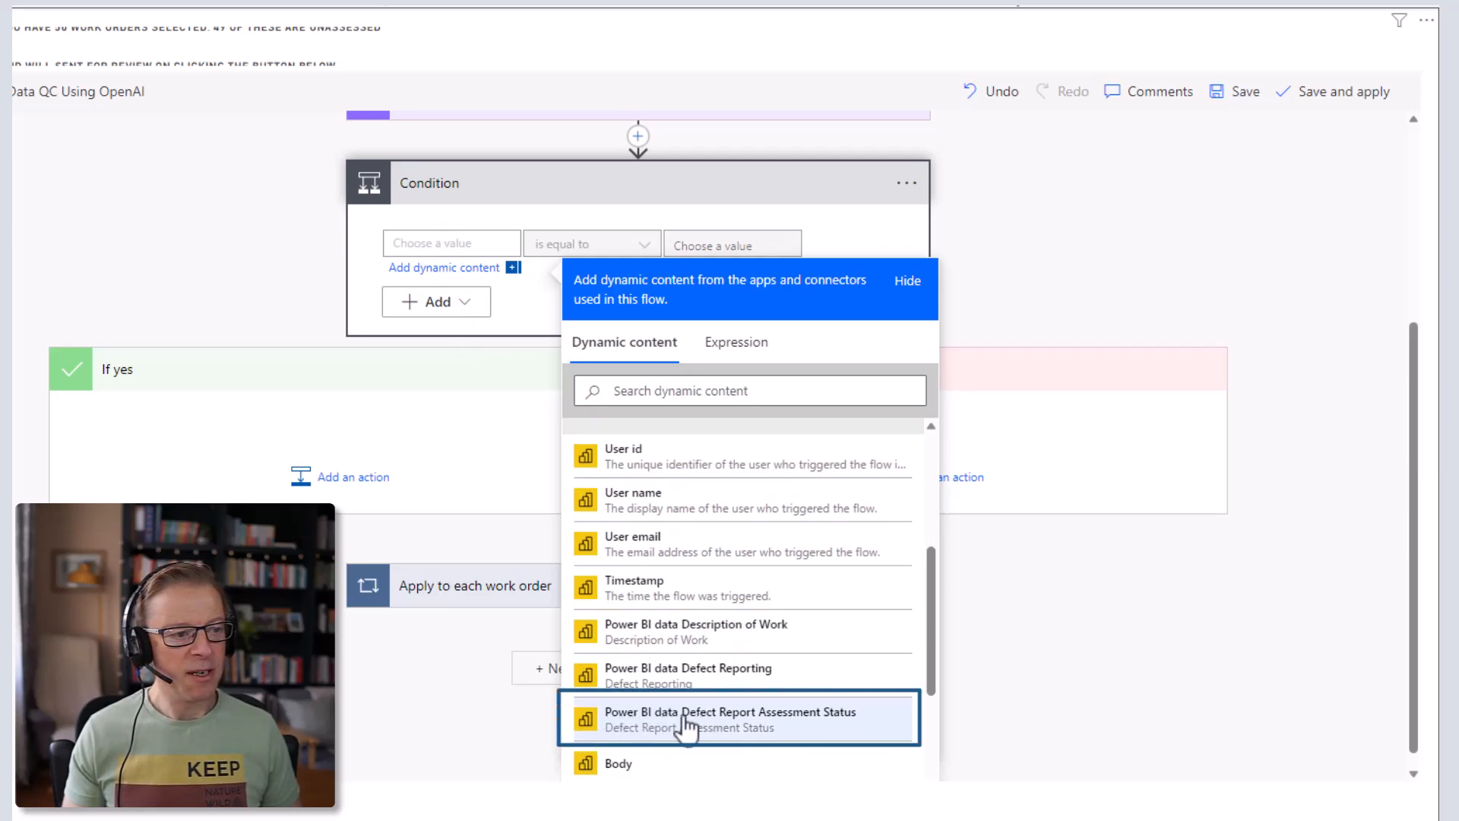
- Make the Condition test whether Defect Report Assessment Status is equal to 'Unassessed'
click(784, 728)
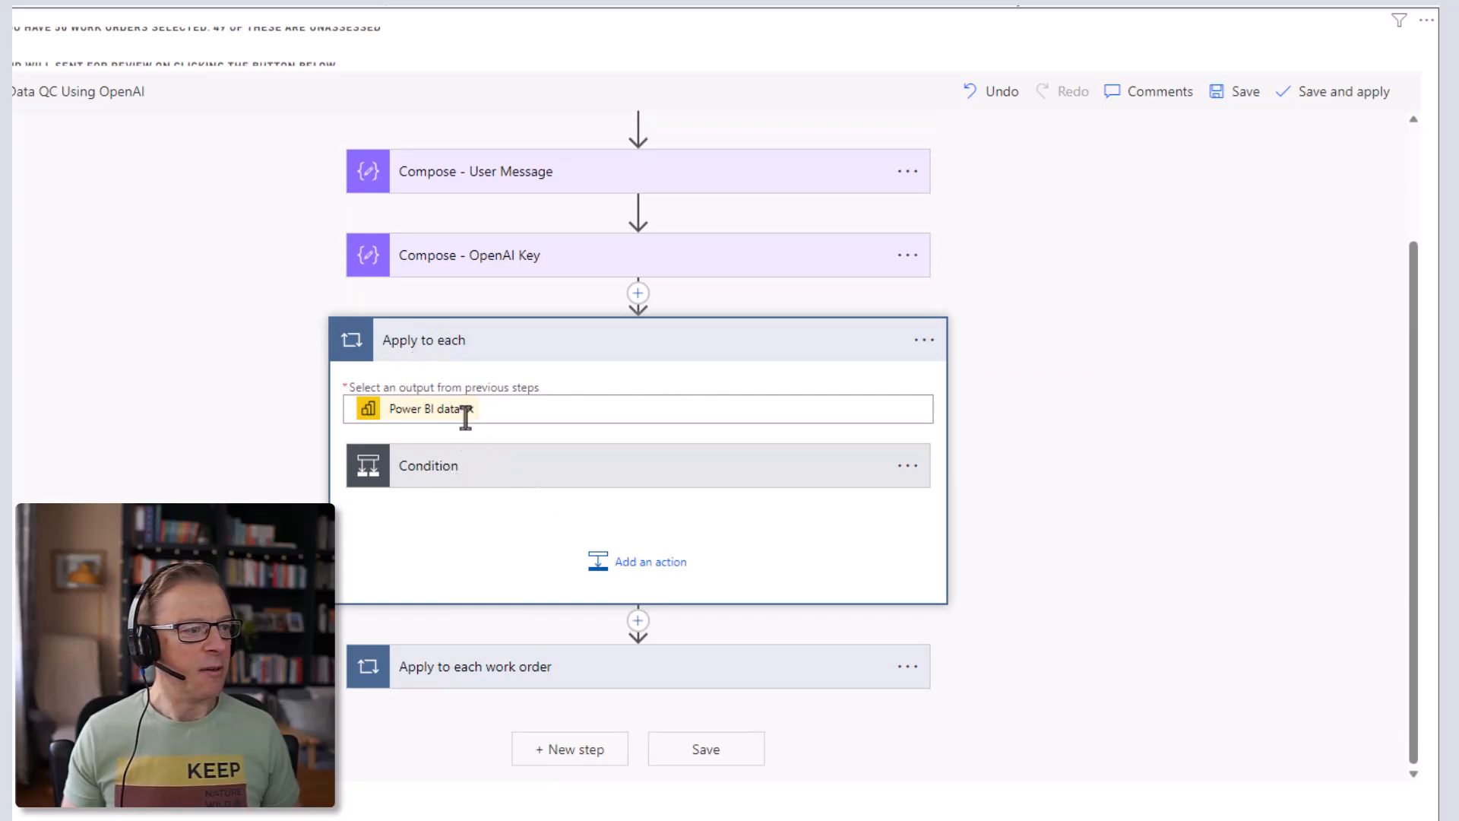
click(550, 477)
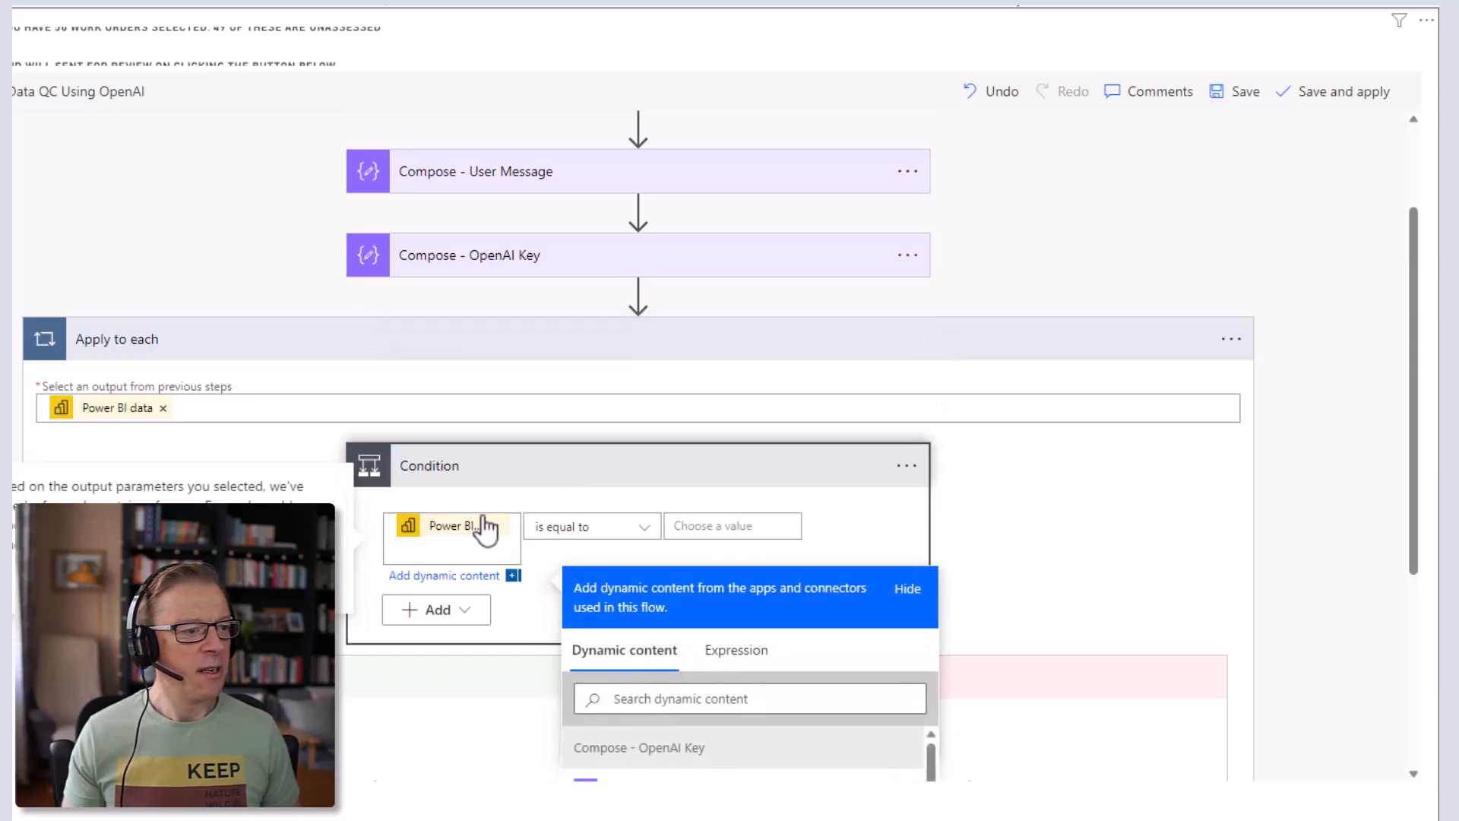
click(727, 528)
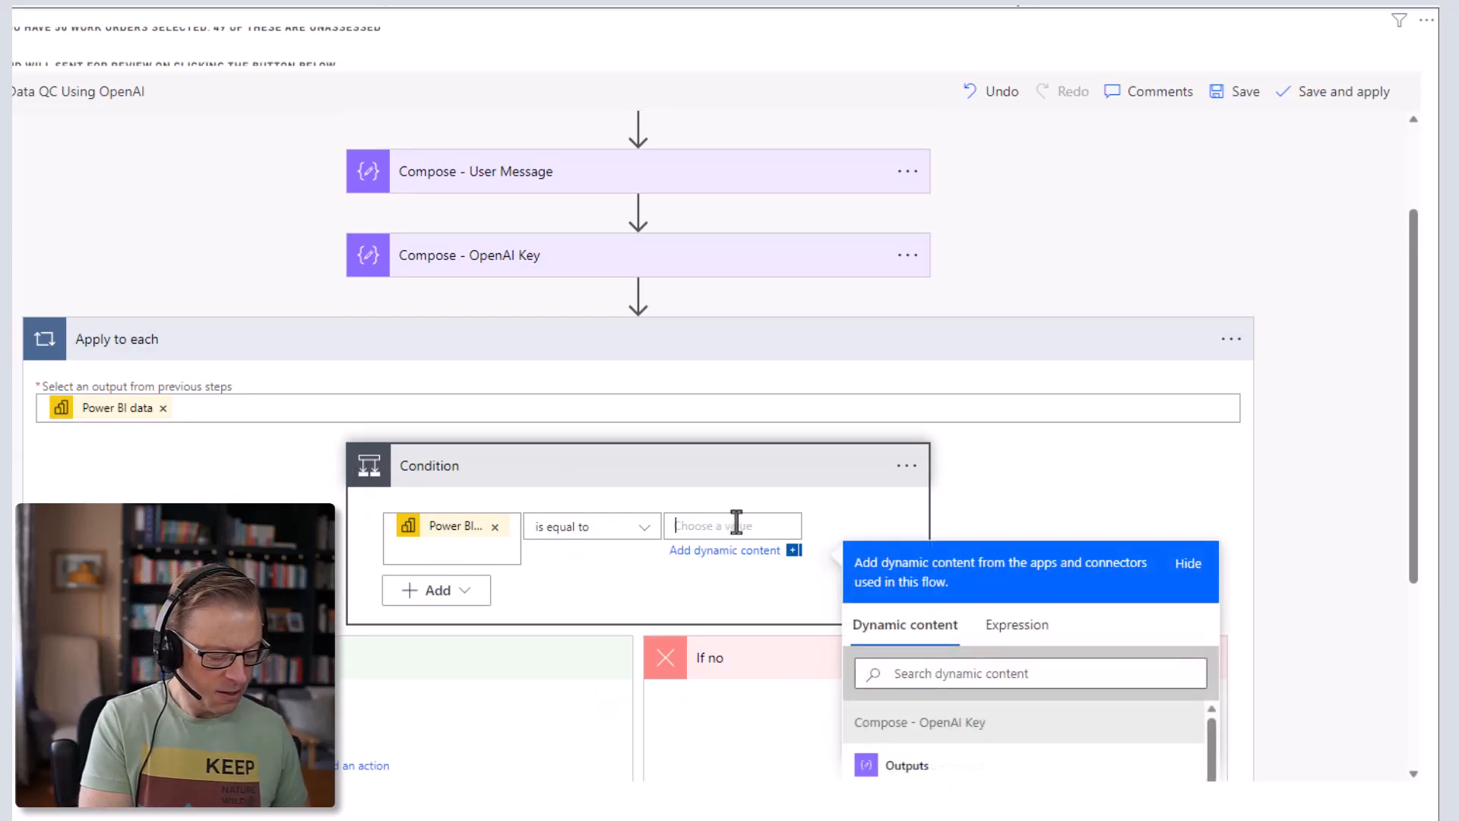
text(Una)
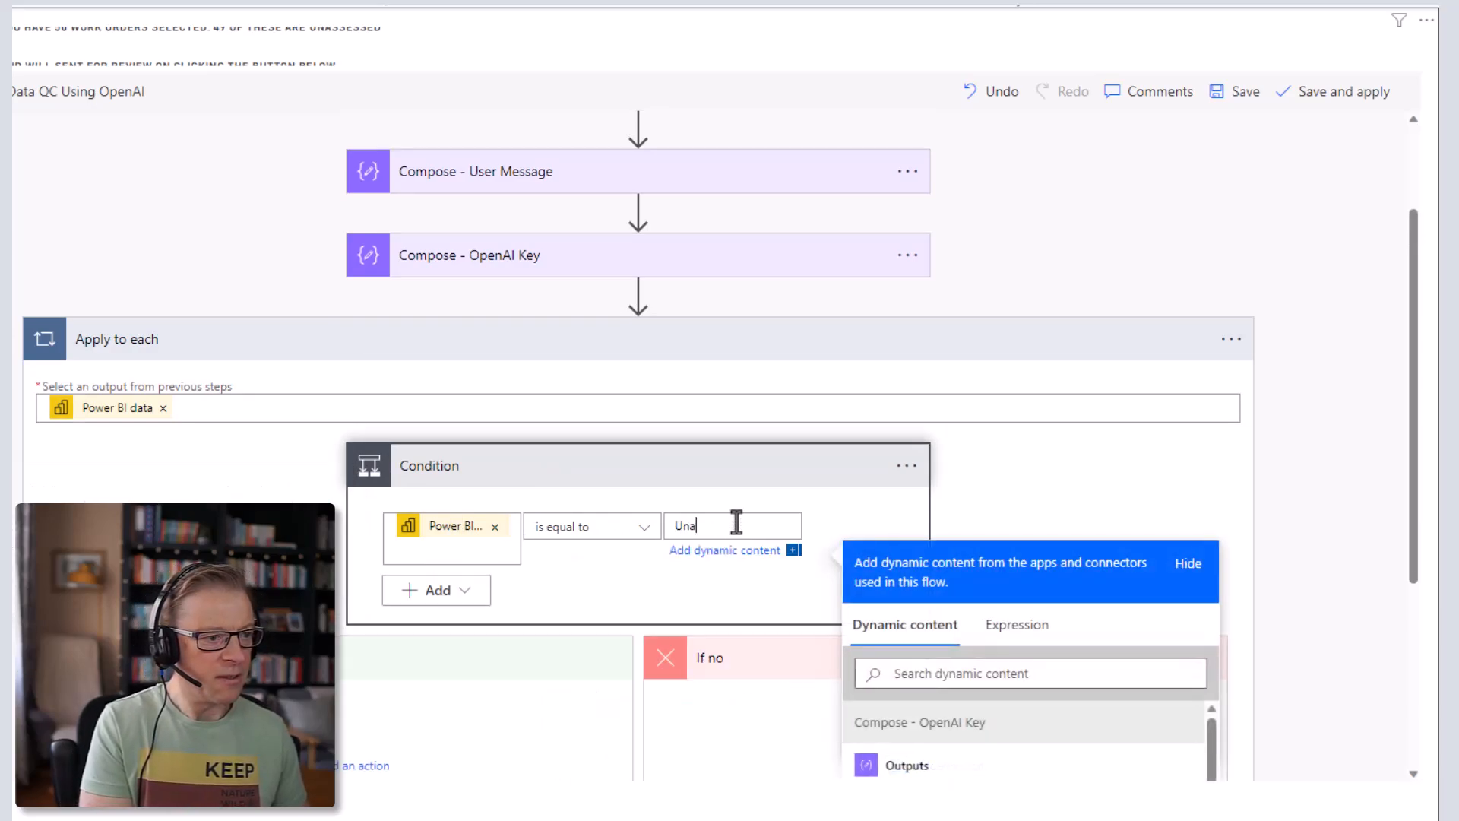
text(ssessed)
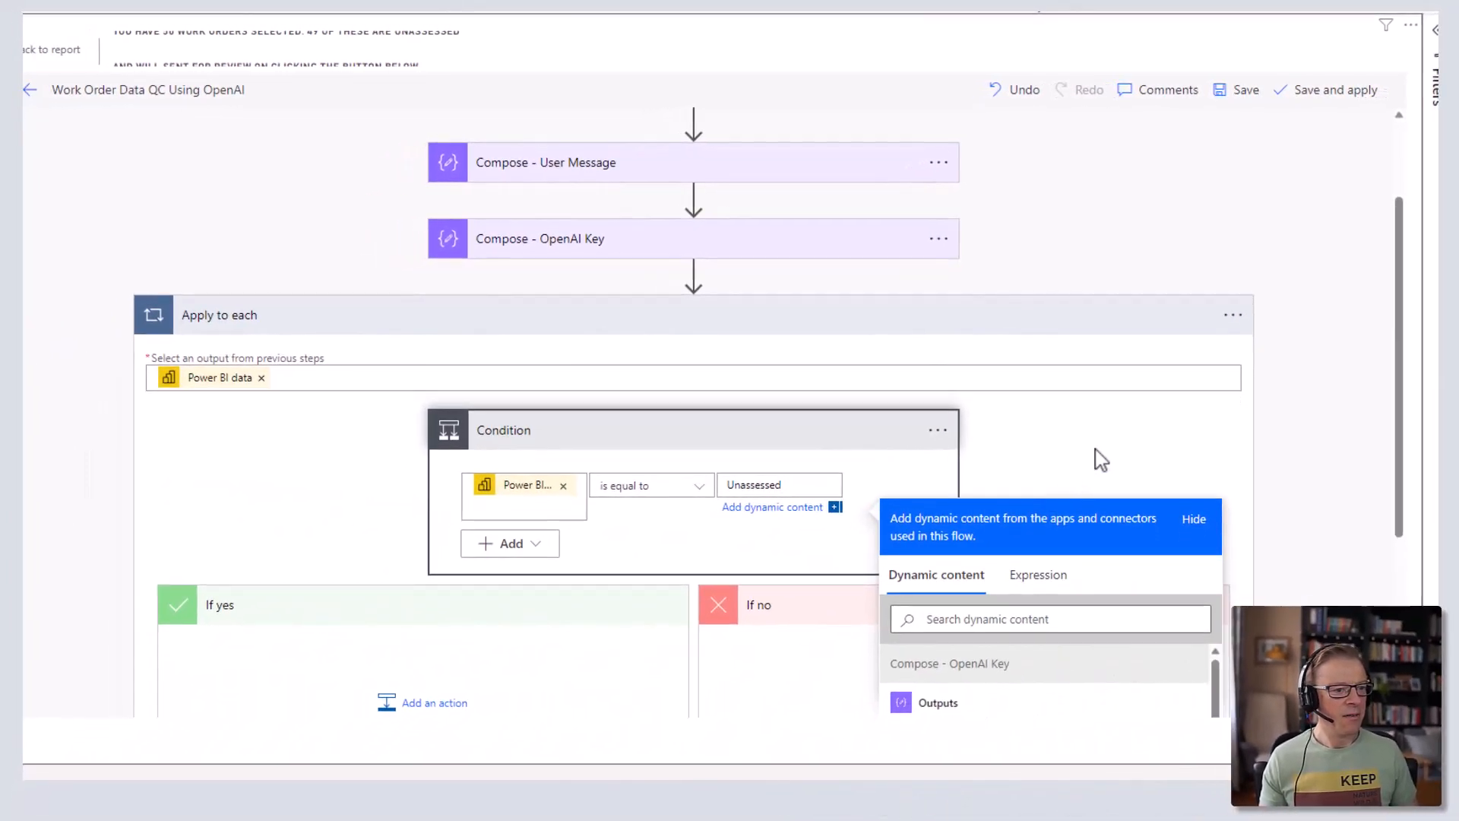
click(1092, 433)
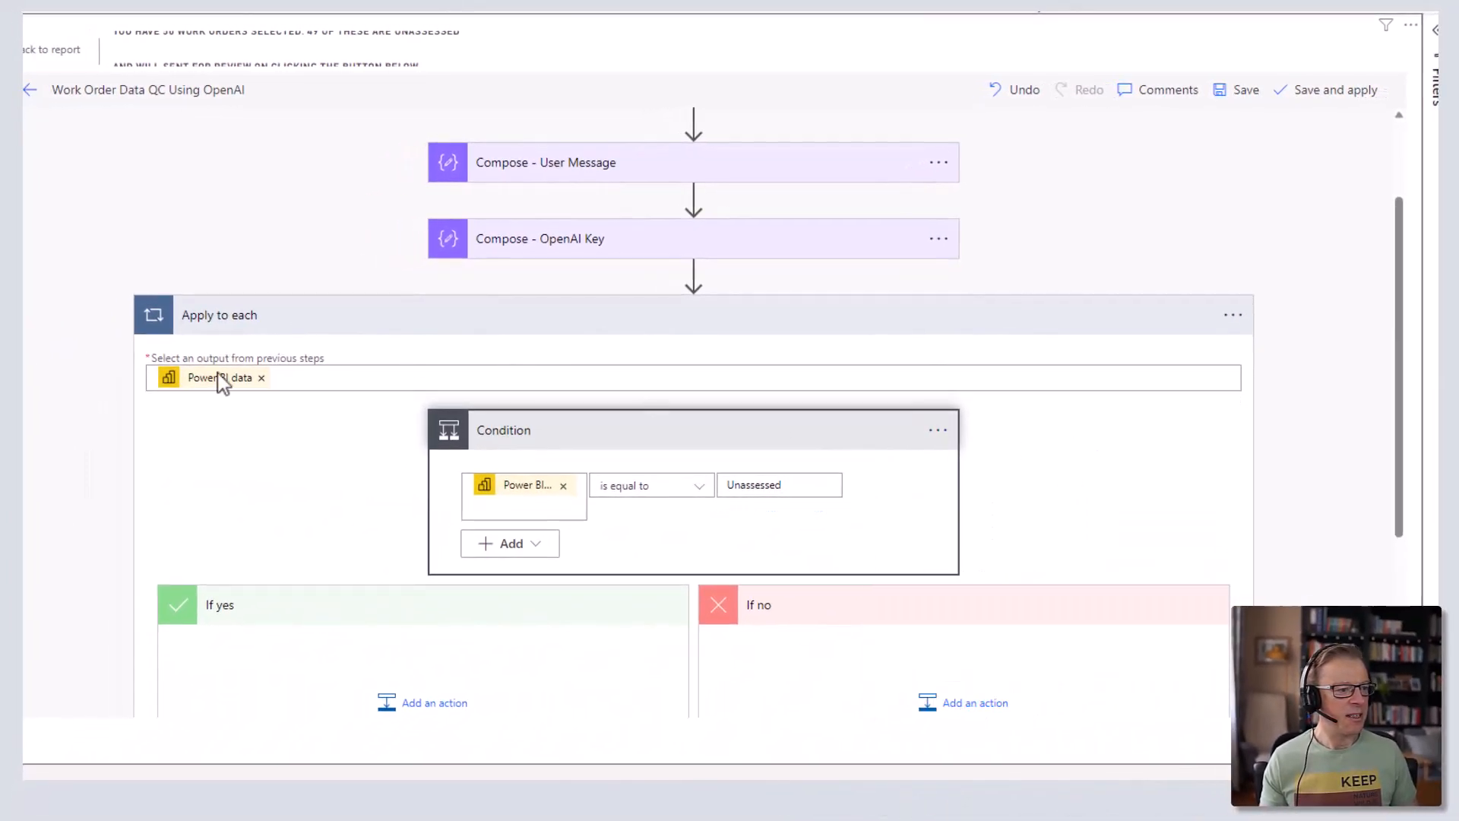
scroll(318, 515, down, 2)
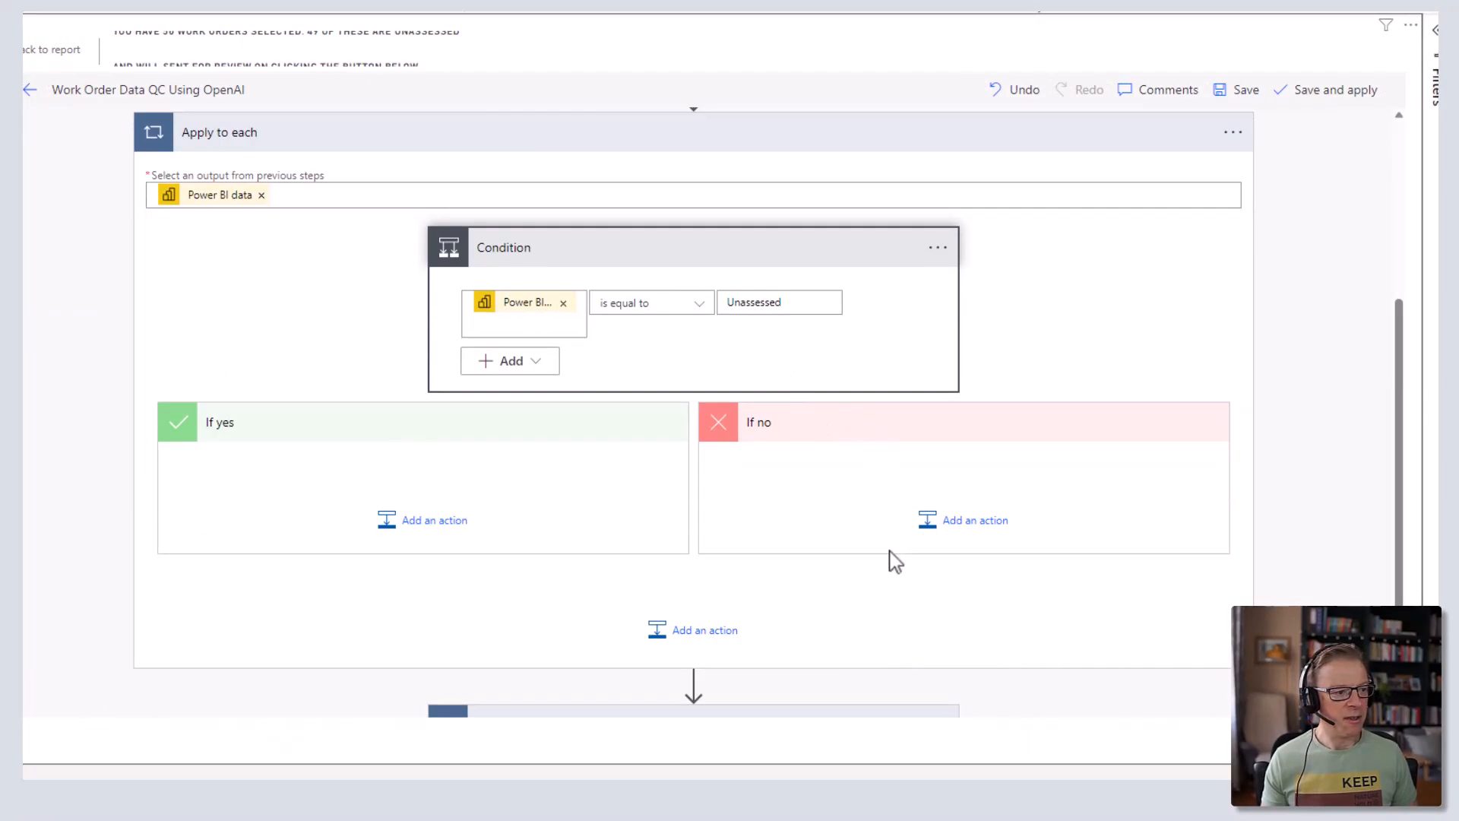
scroll(1103, 333, up, 2)
scroll(1101, 332, down, 3)
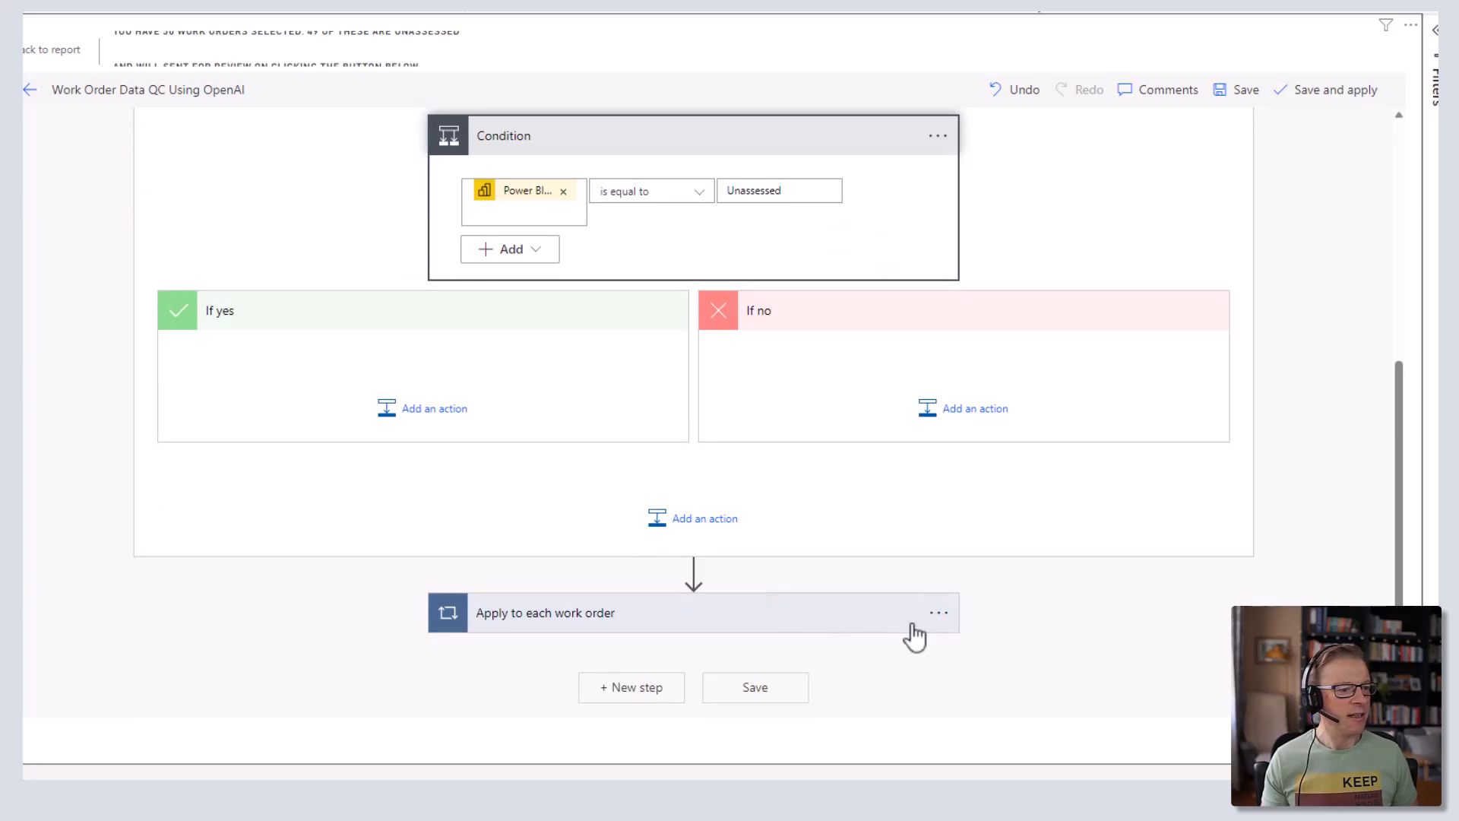
click(677, 625)
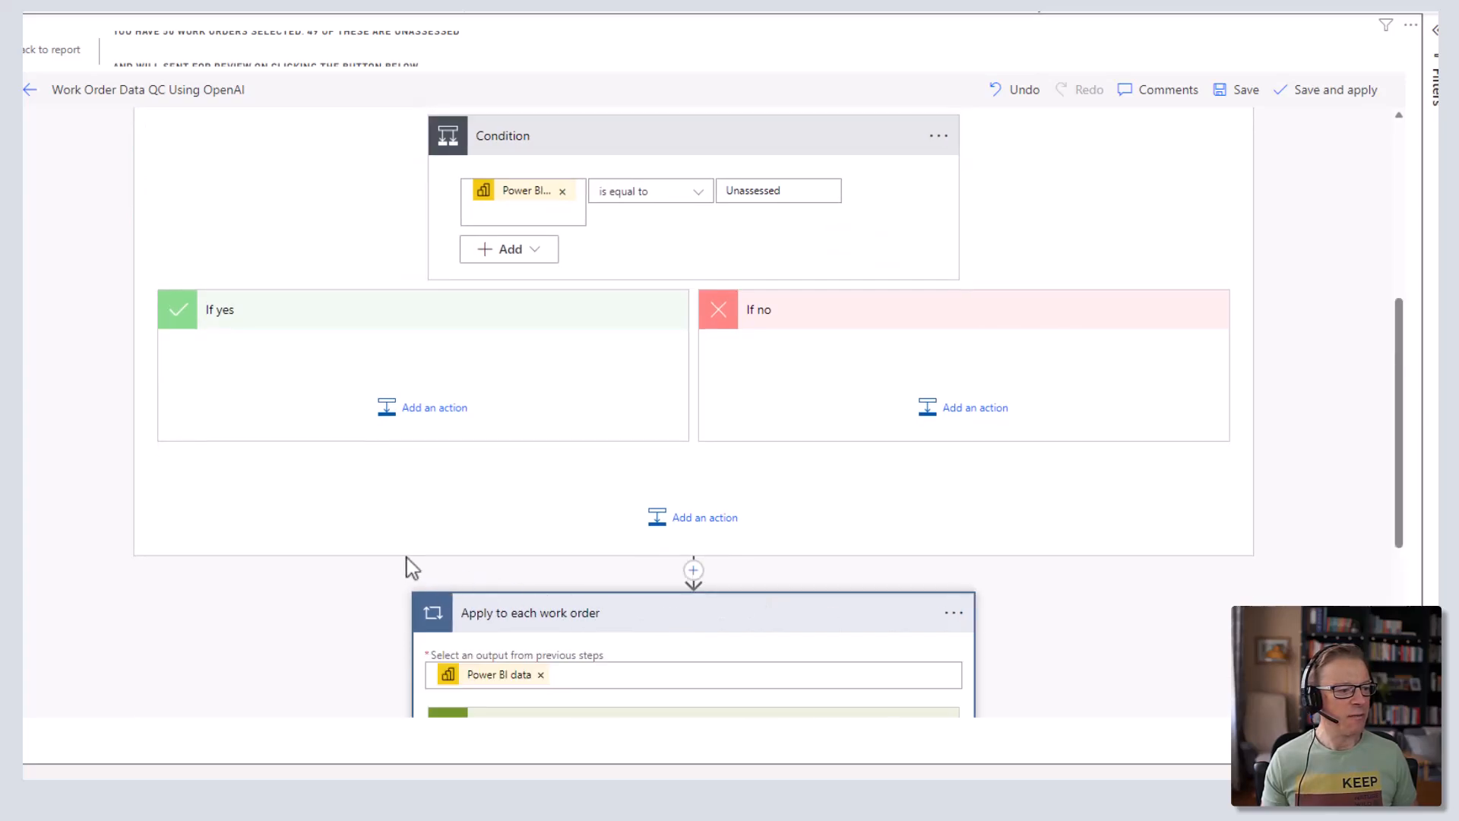
scroll(408, 563, down, 2)
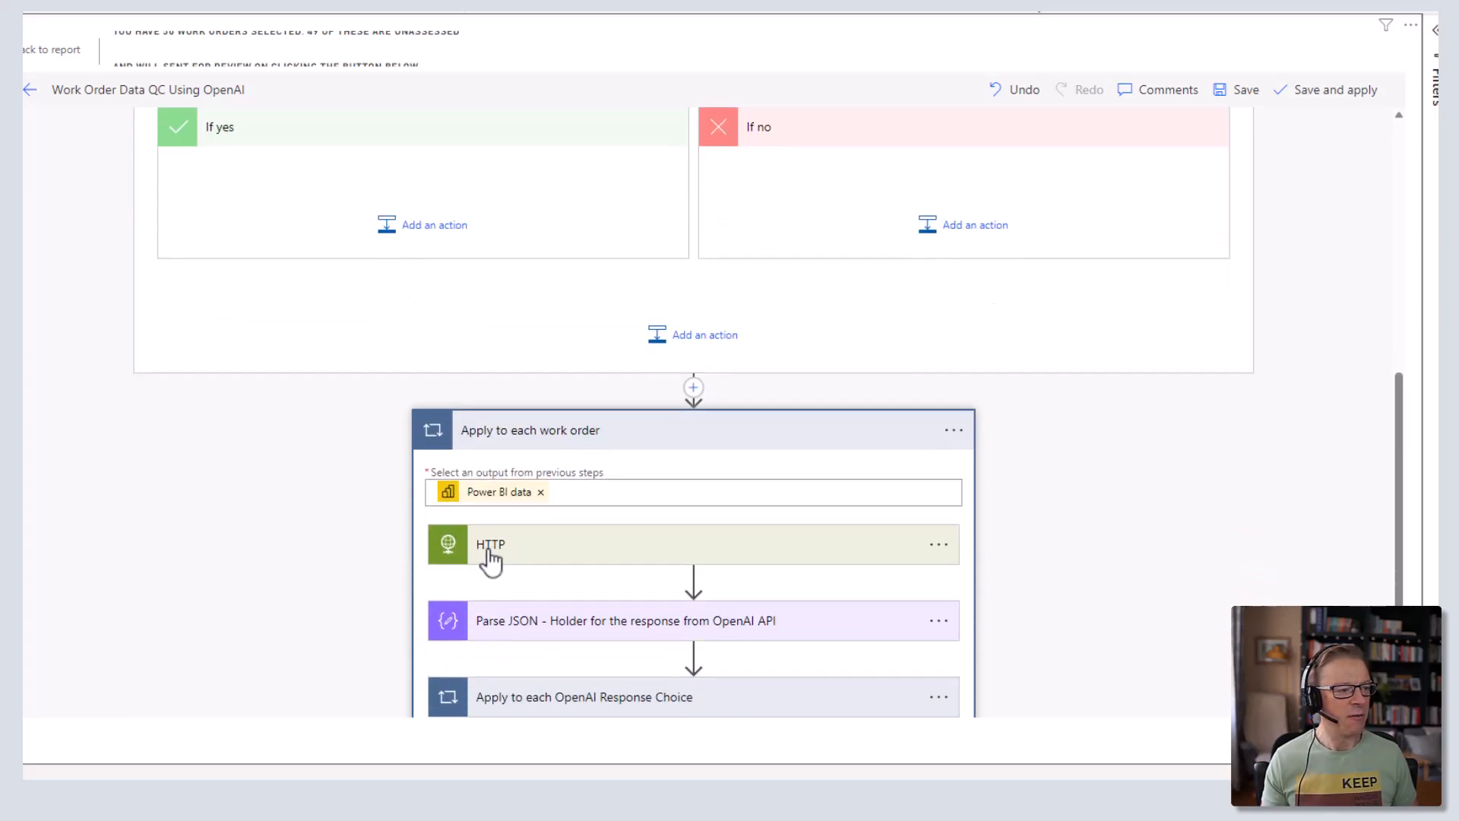
click(420, 240)
click(518, 280)
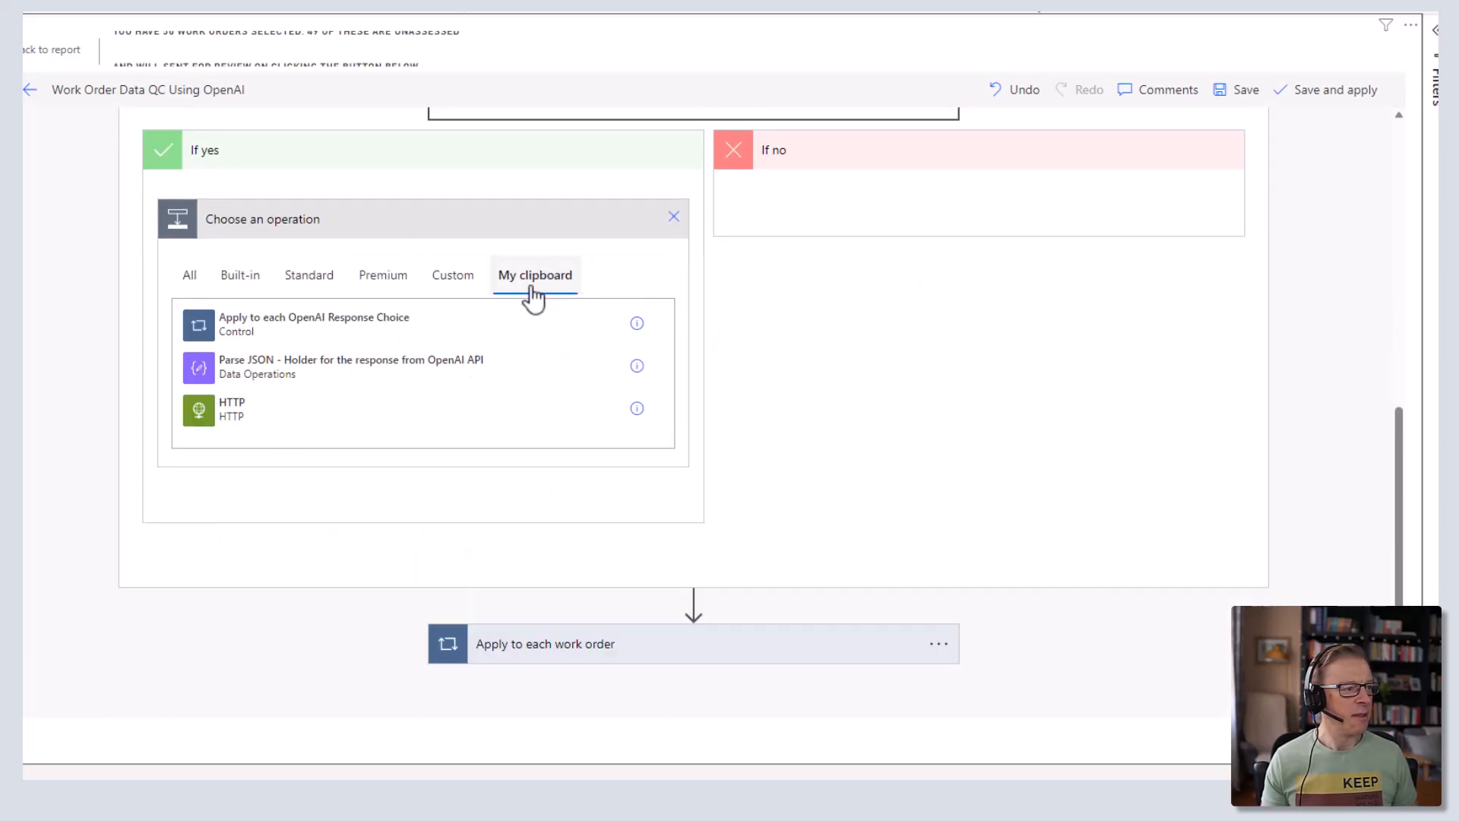
click(209, 415)
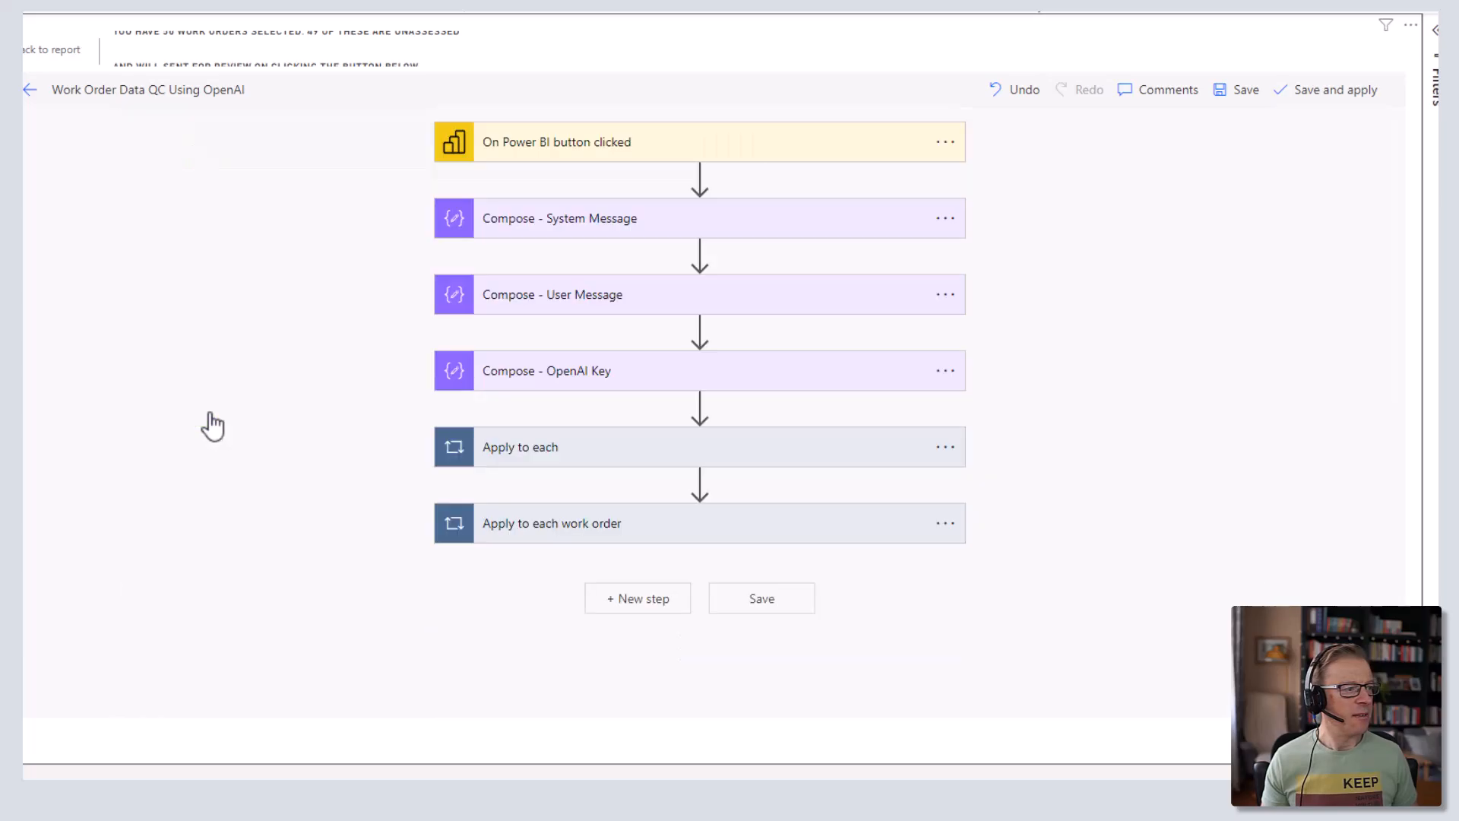
click(590, 456)
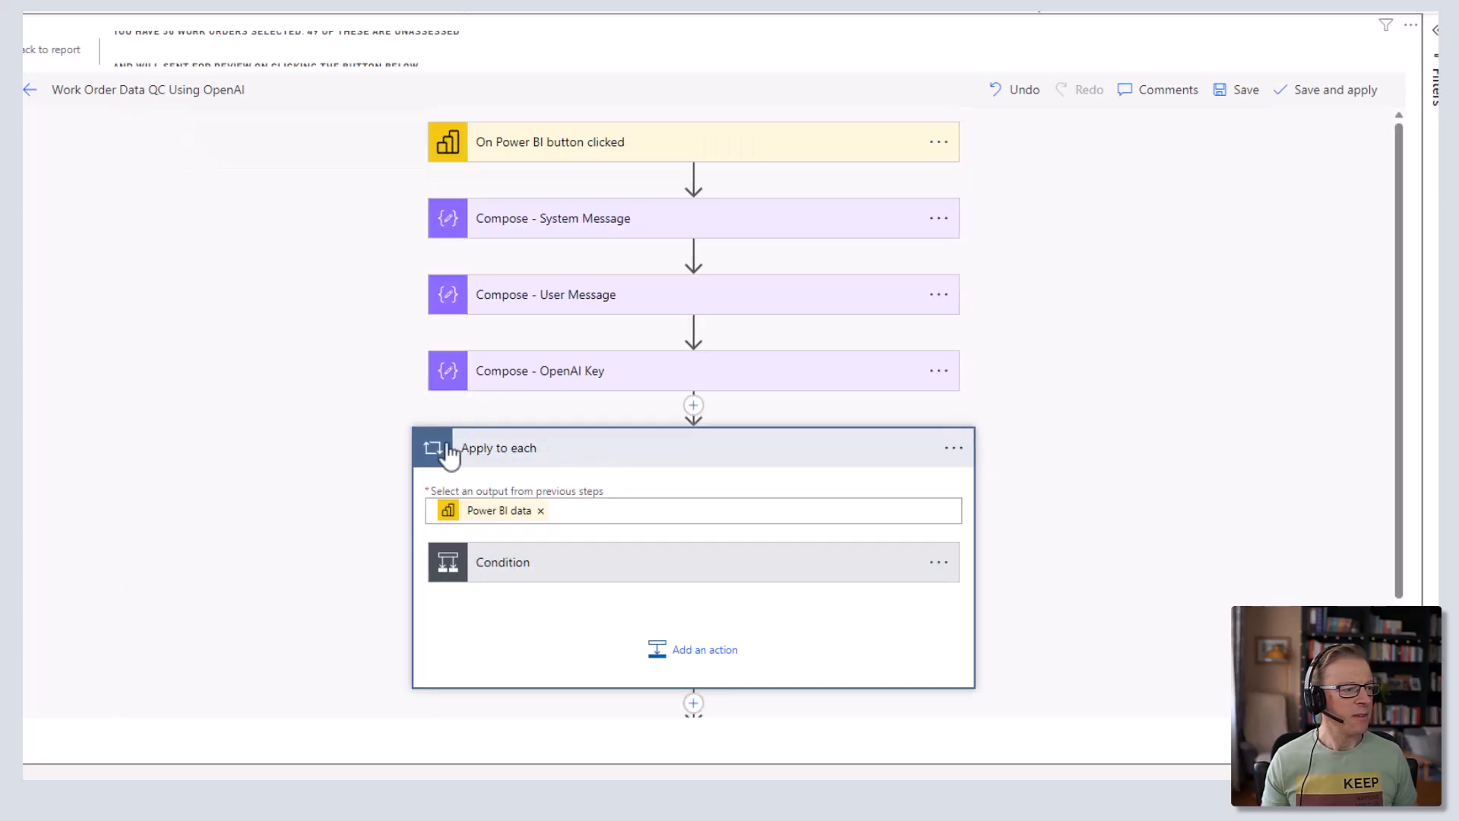
click(642, 574)
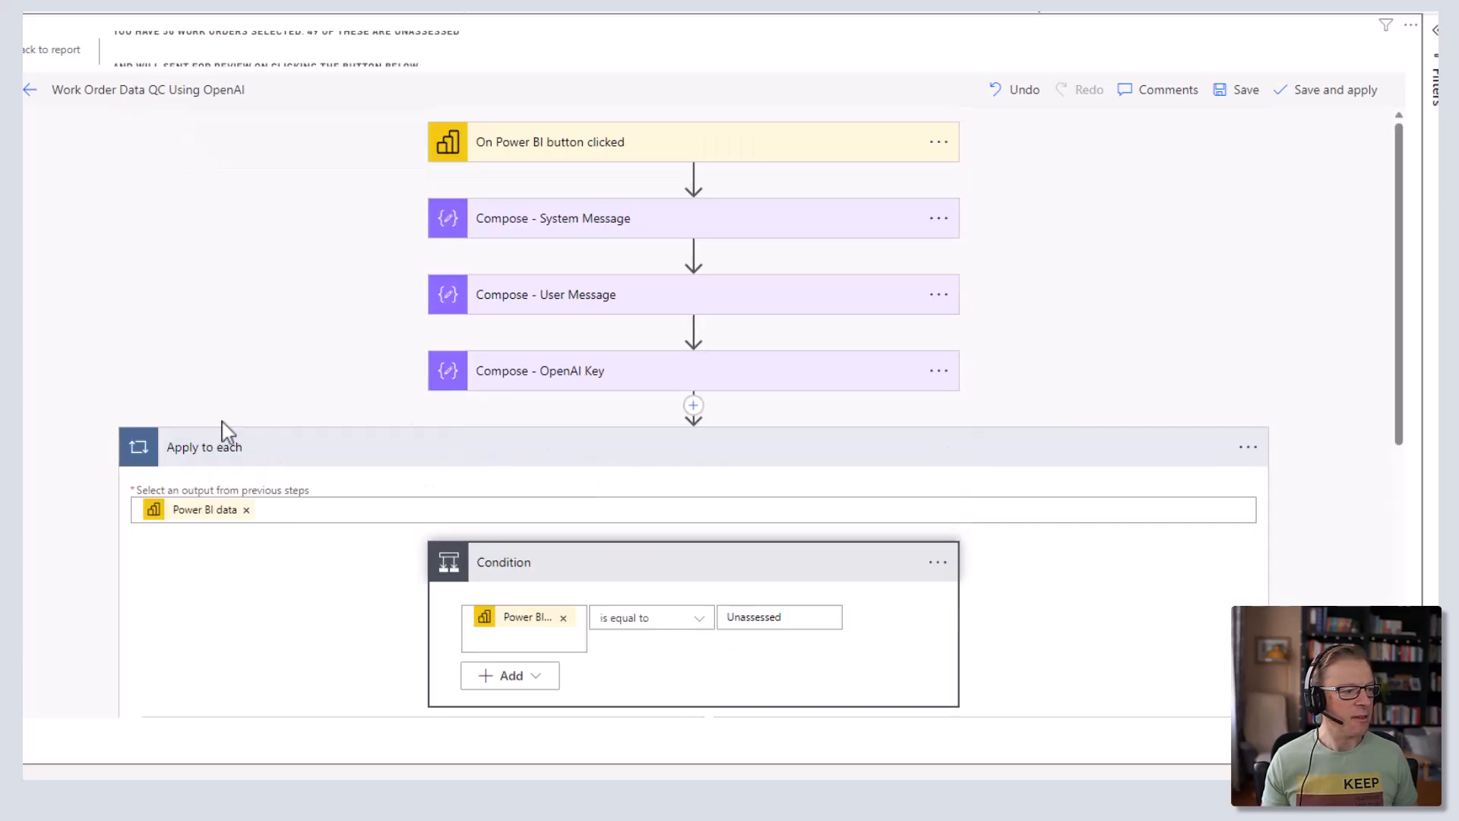
scroll(228, 426, down, 5)
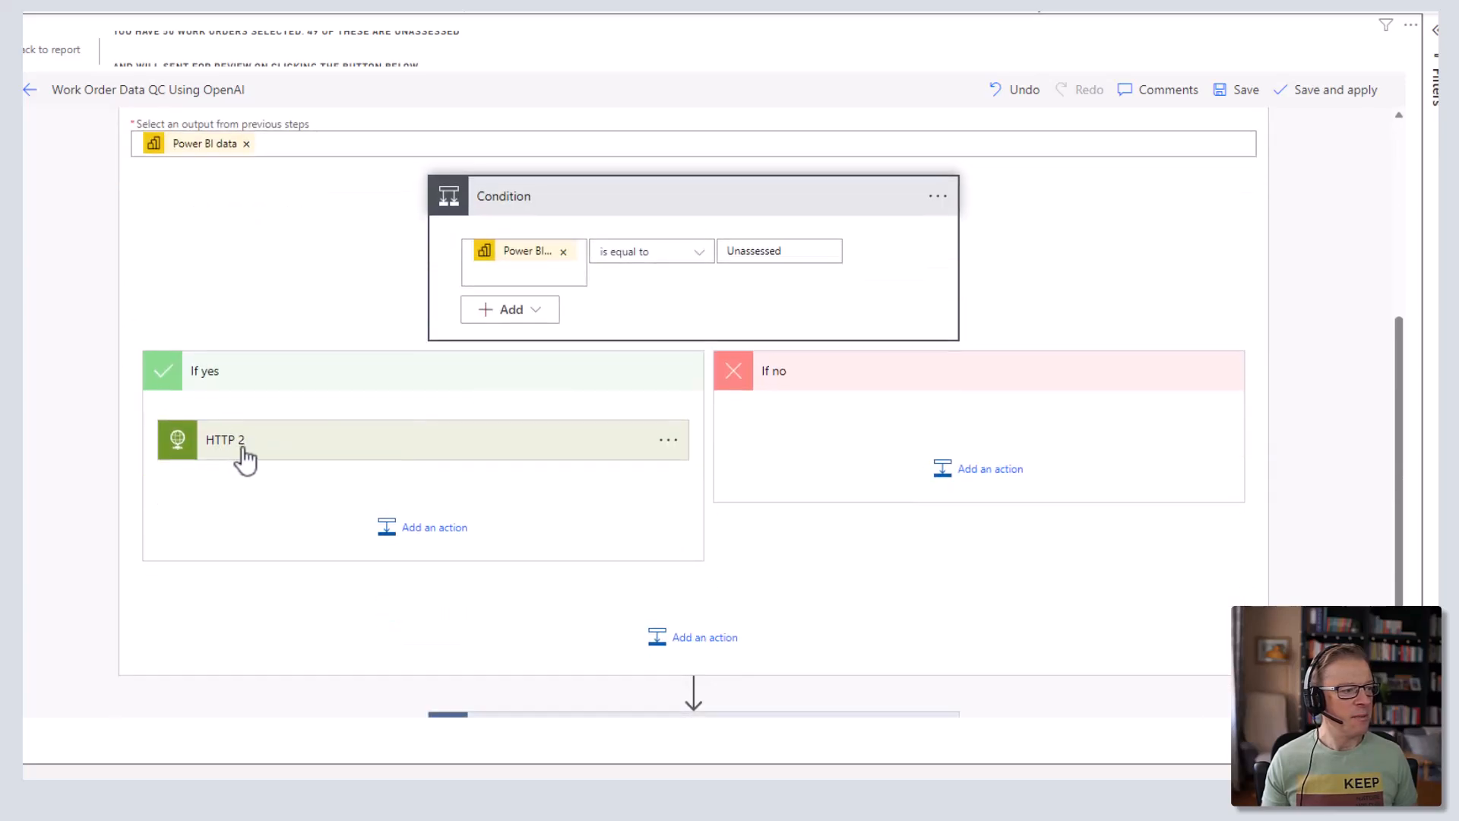
click(669, 441)
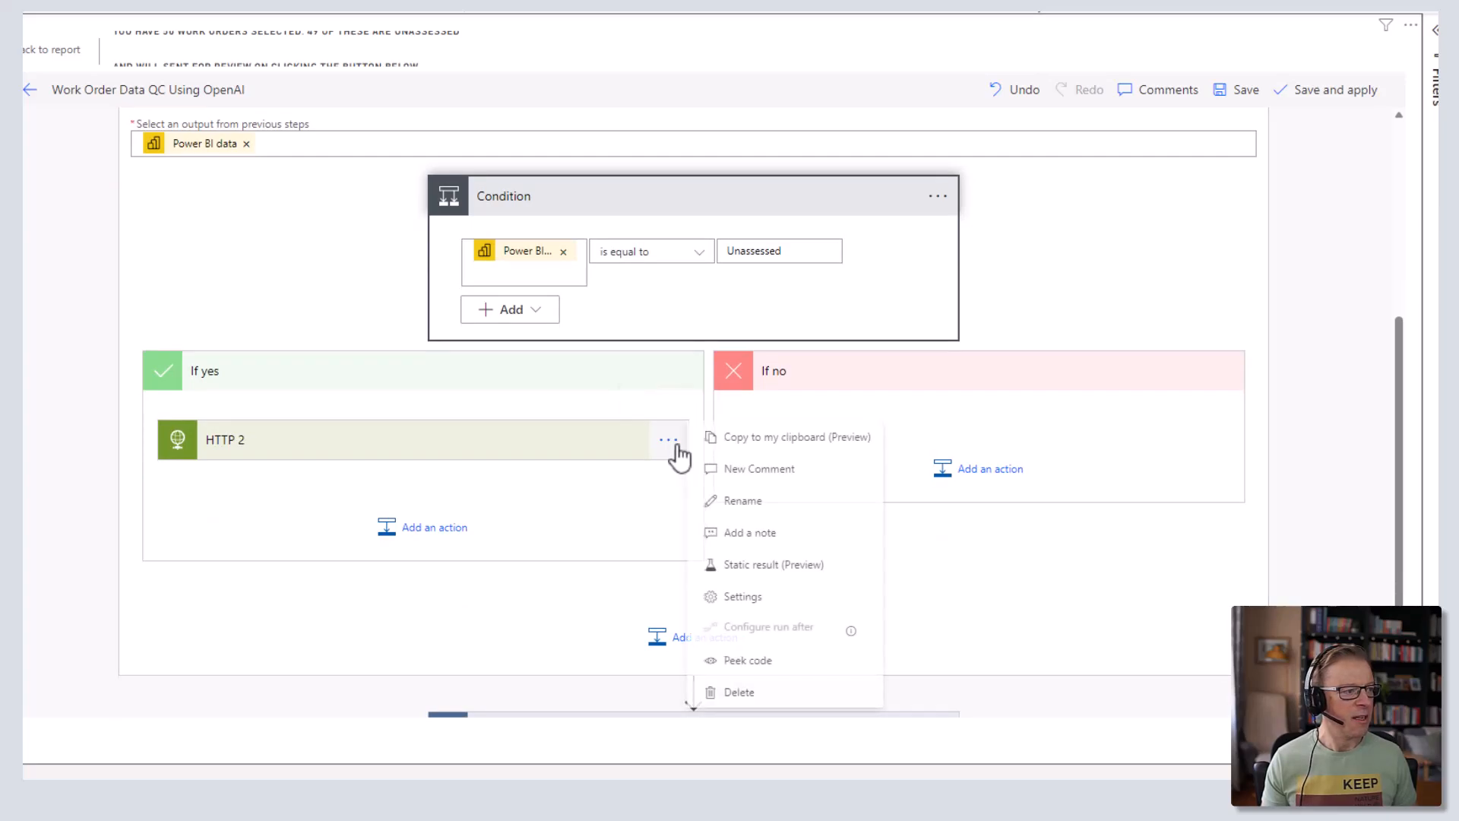
click(750, 693)
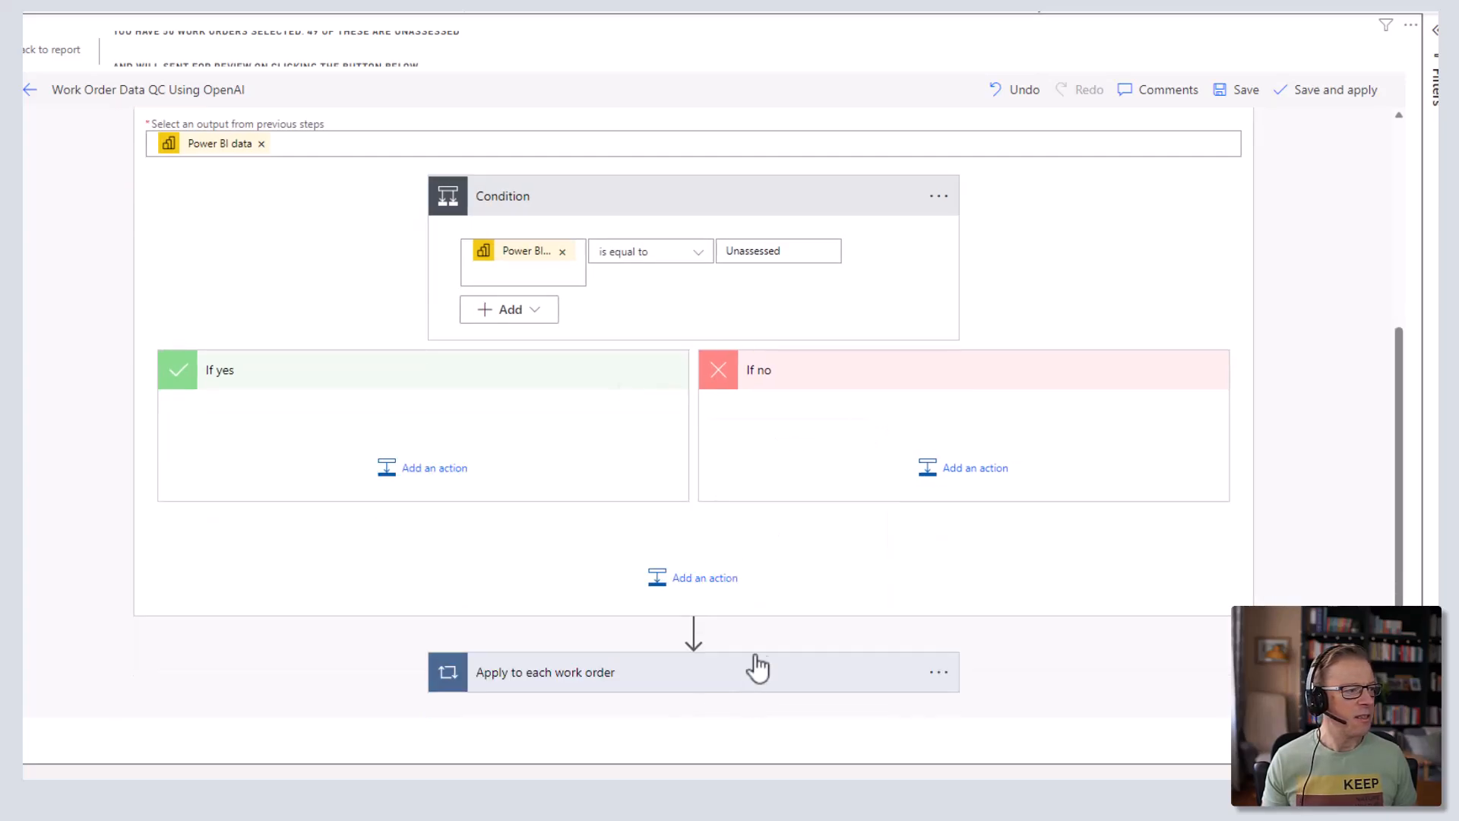
scroll(798, 615, down, 1)
- Expand the Apply to each work order loop and its OpenAI Response Choice loop to reveal the inner steps
click(870, 623)
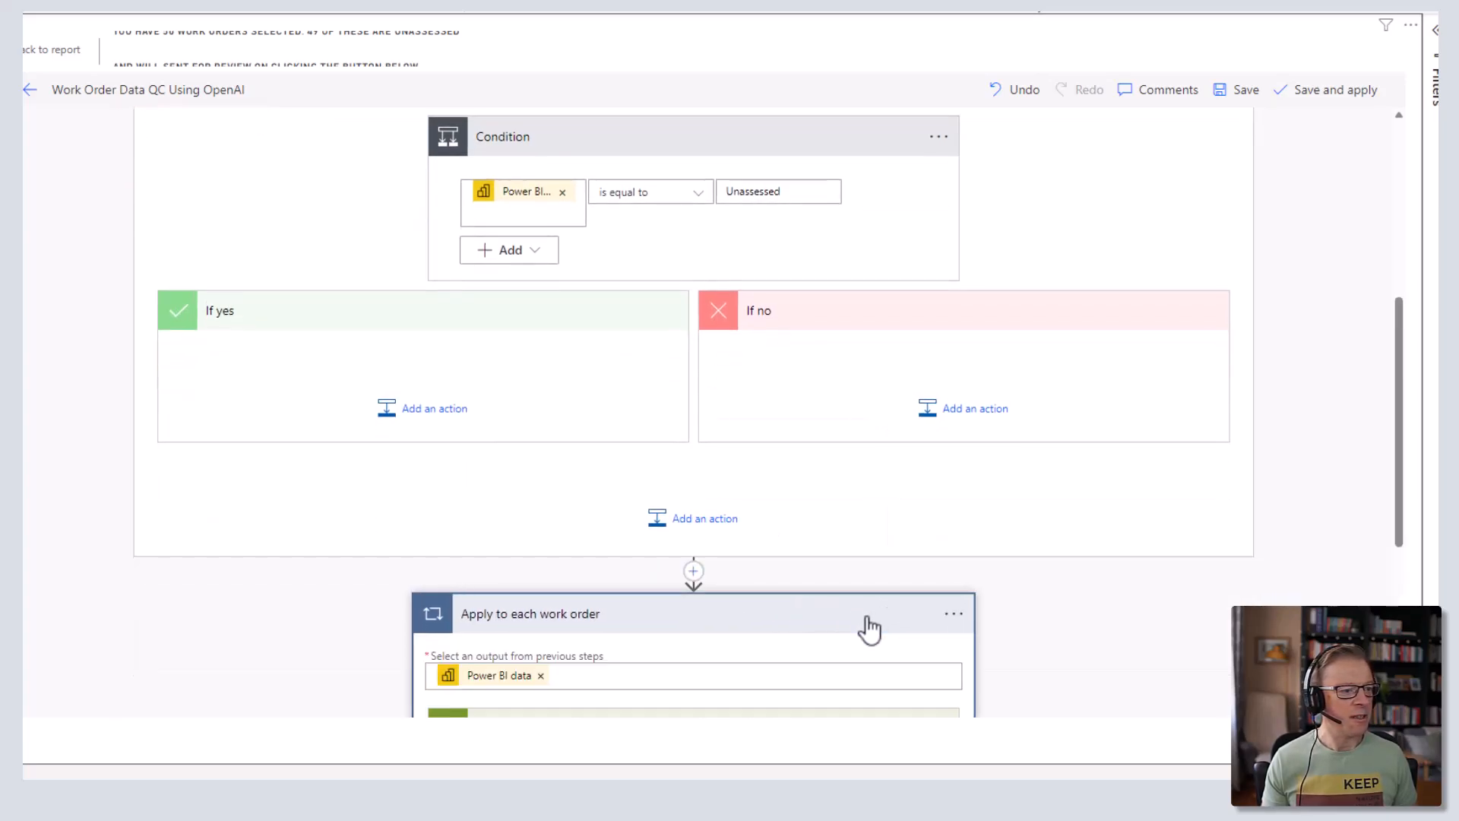
scroll(980, 622, down, 3)
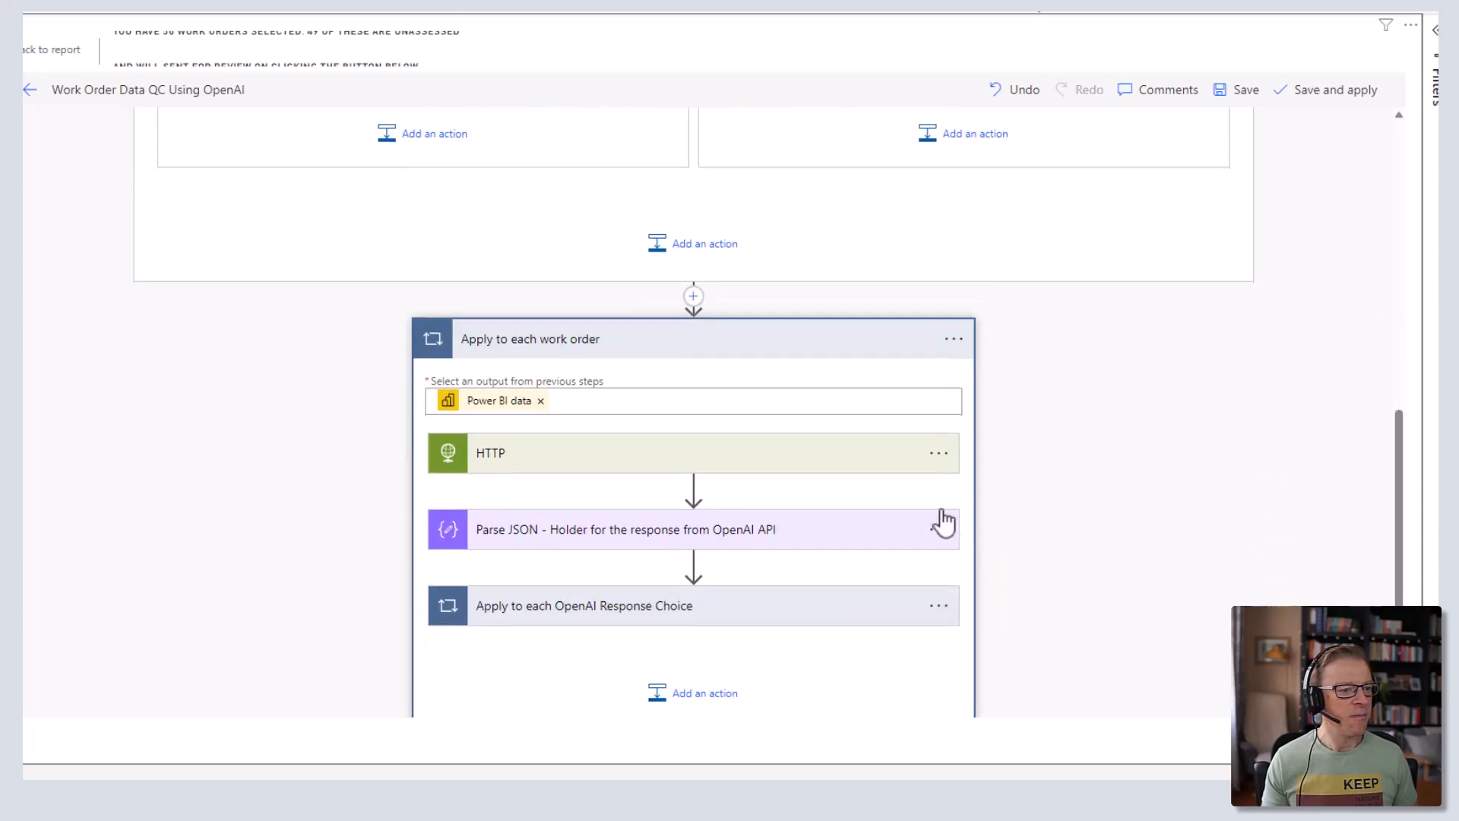
click(939, 460)
click(1027, 701)
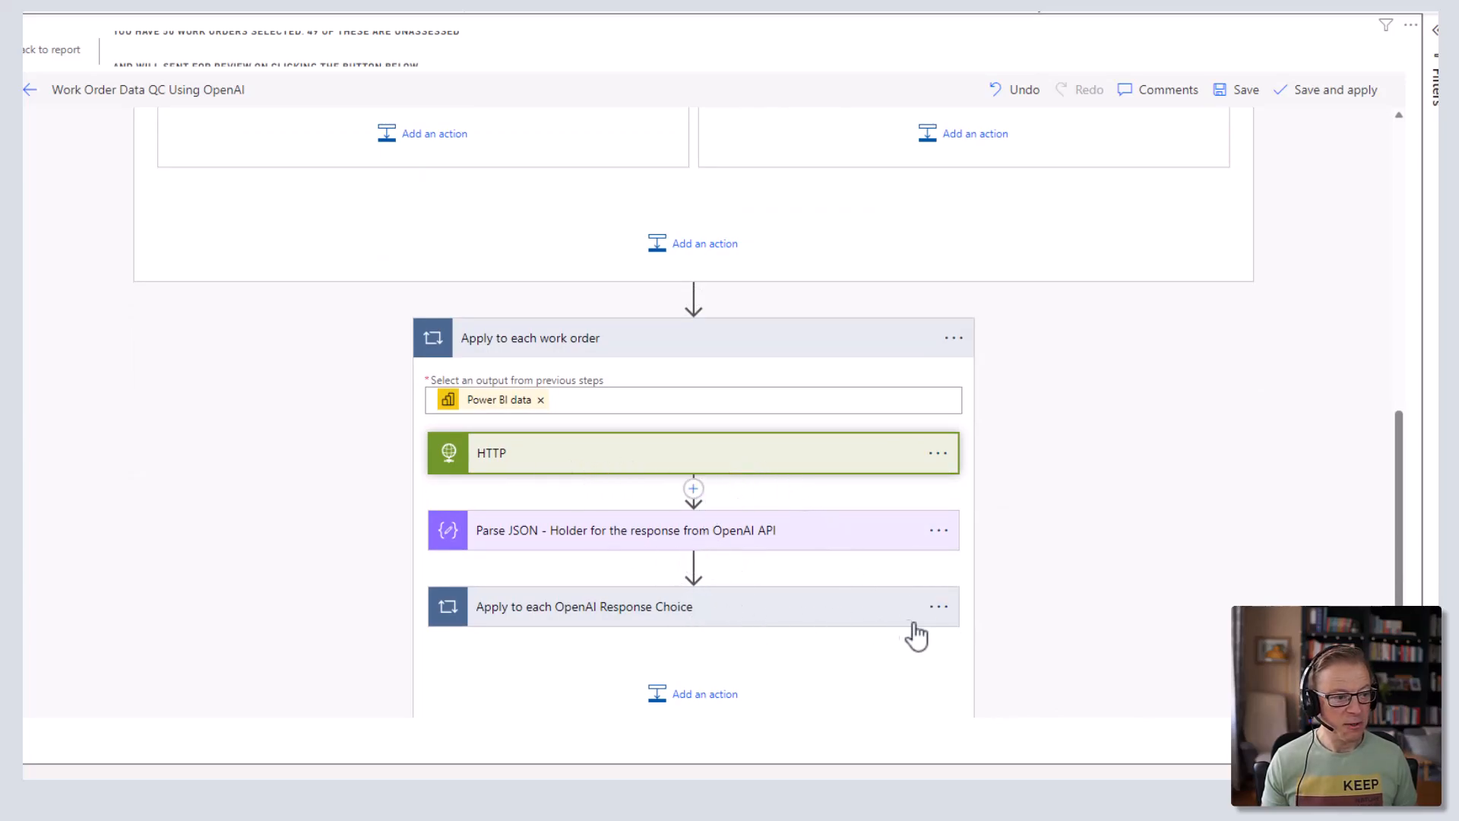
click(938, 606)
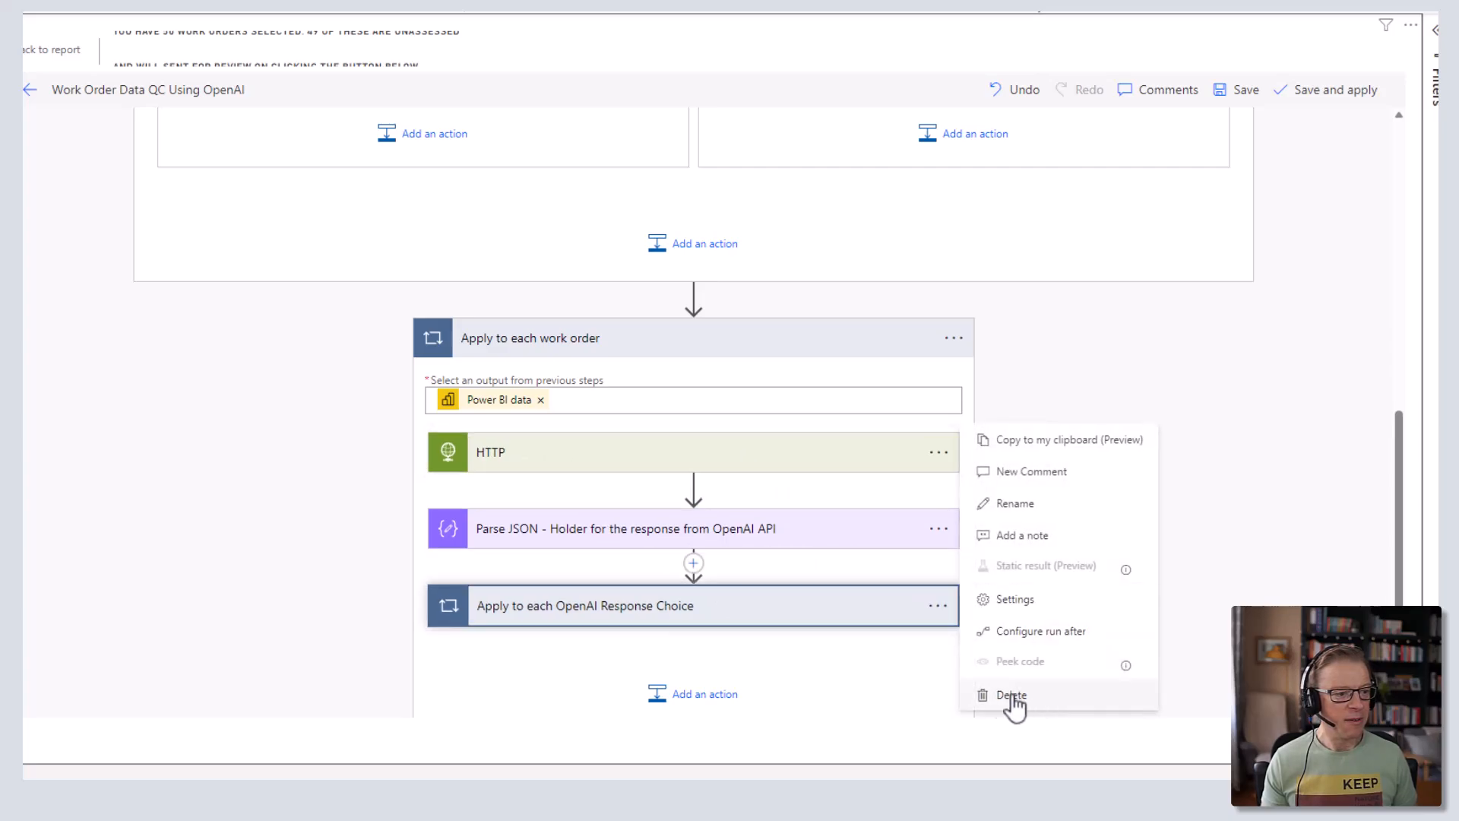
click(817, 608)
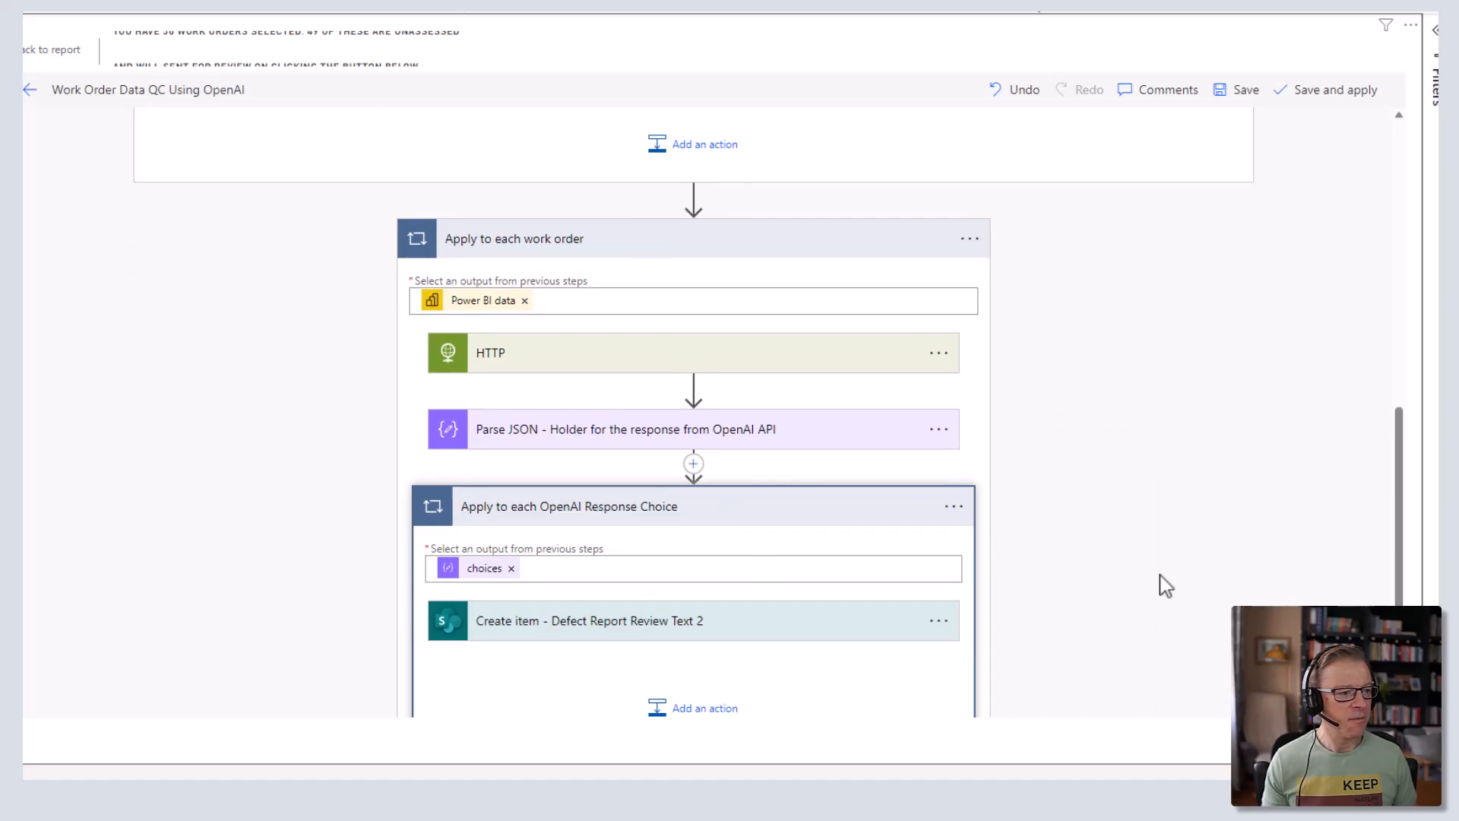
scroll(987, 494, down, 3)
- Delete Create item, the response choice loop, Parse JSON, HTTP, and then the work order loop
click(937, 437)
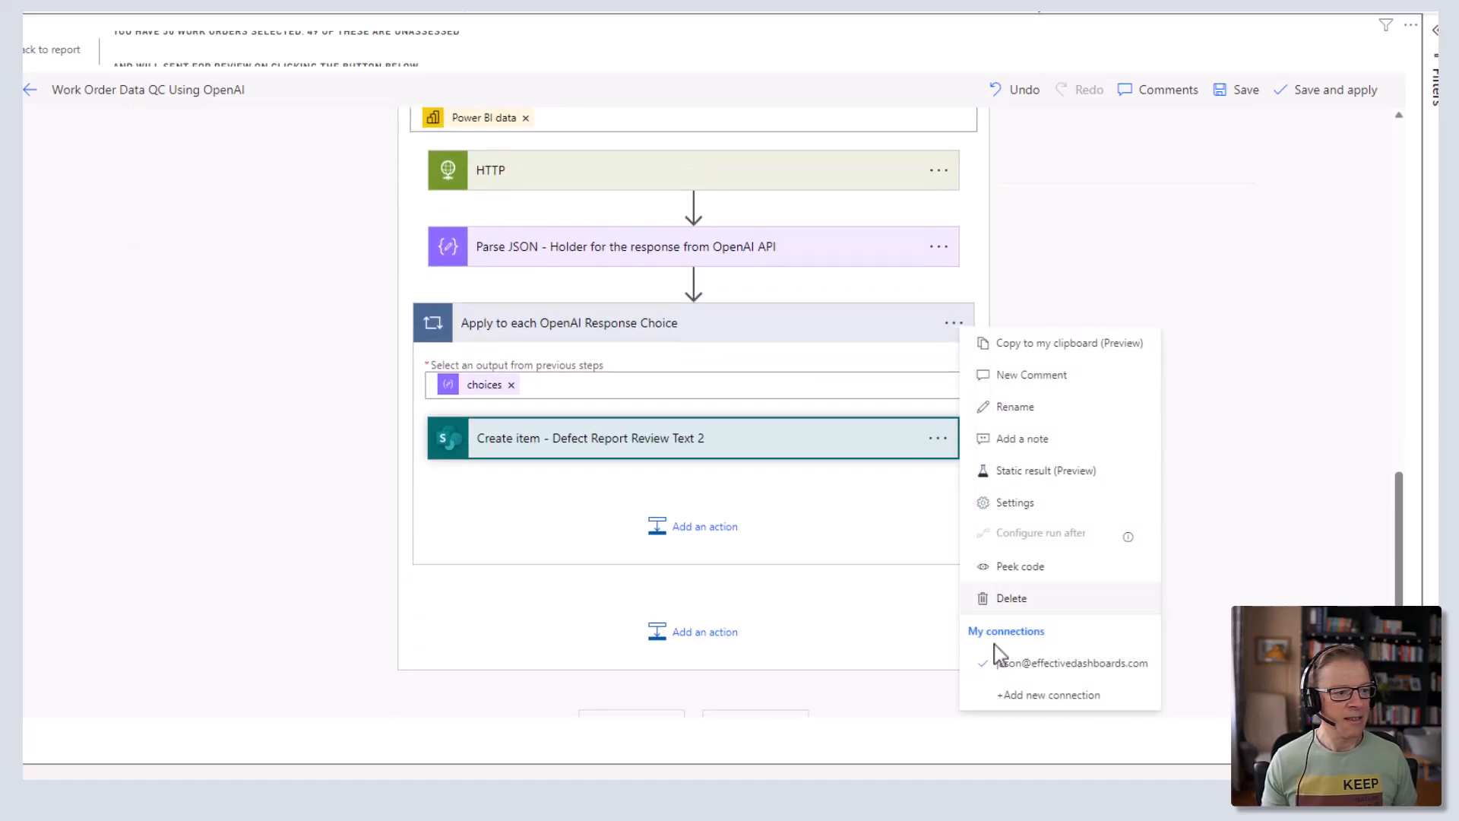
click(1033, 600)
click(939, 348)
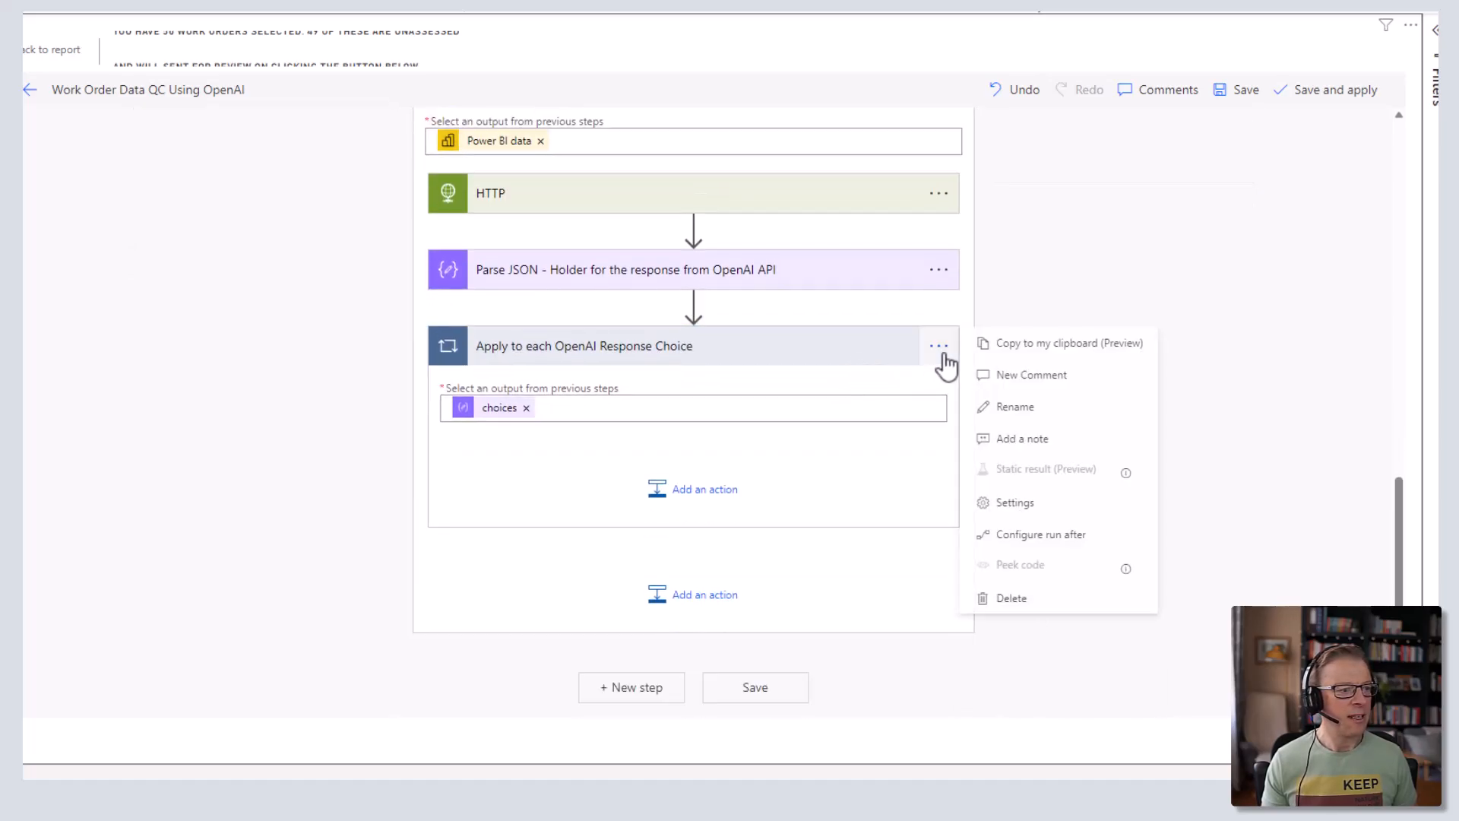
click(1015, 600)
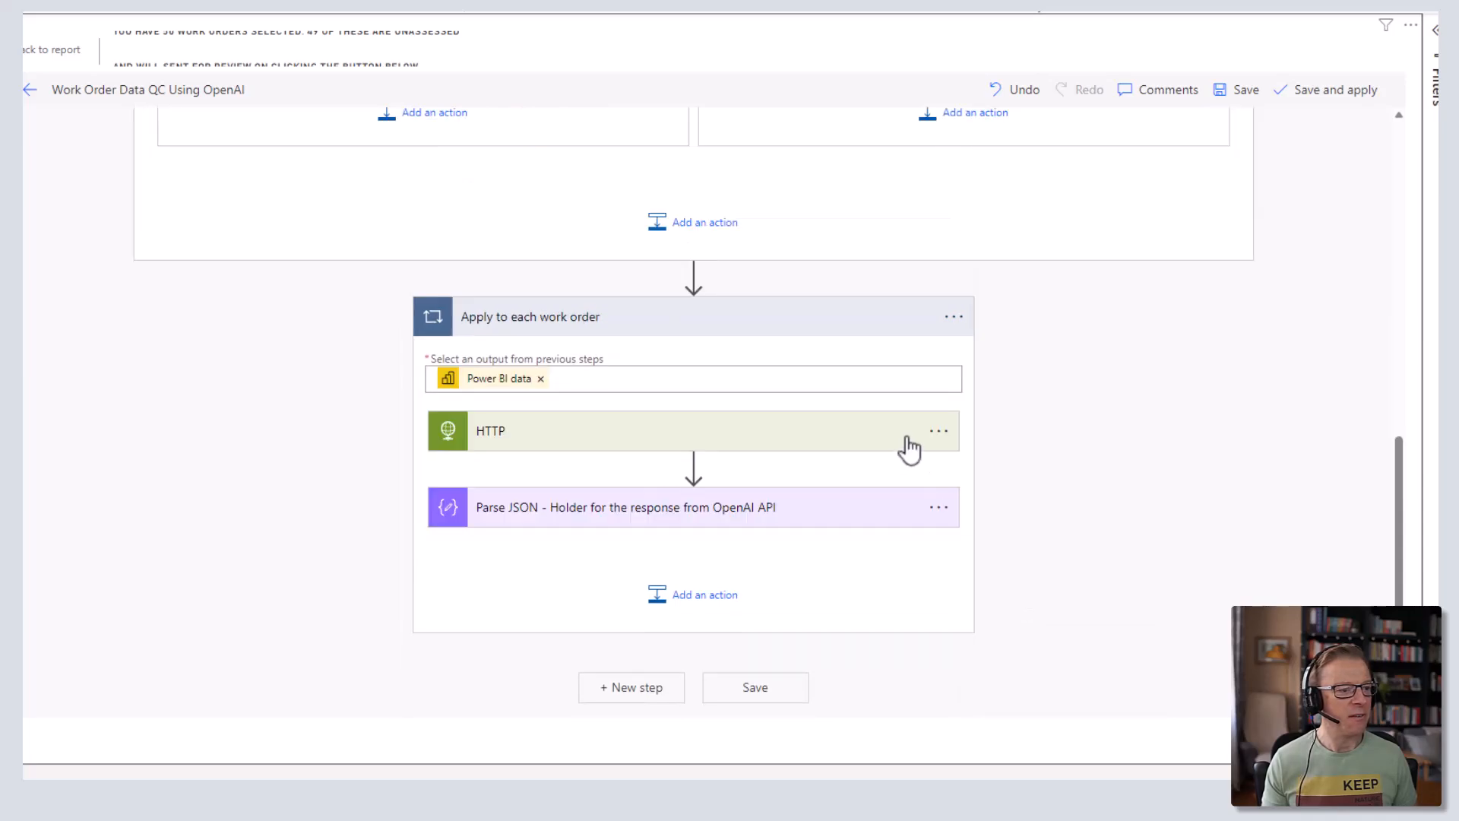
click(939, 508)
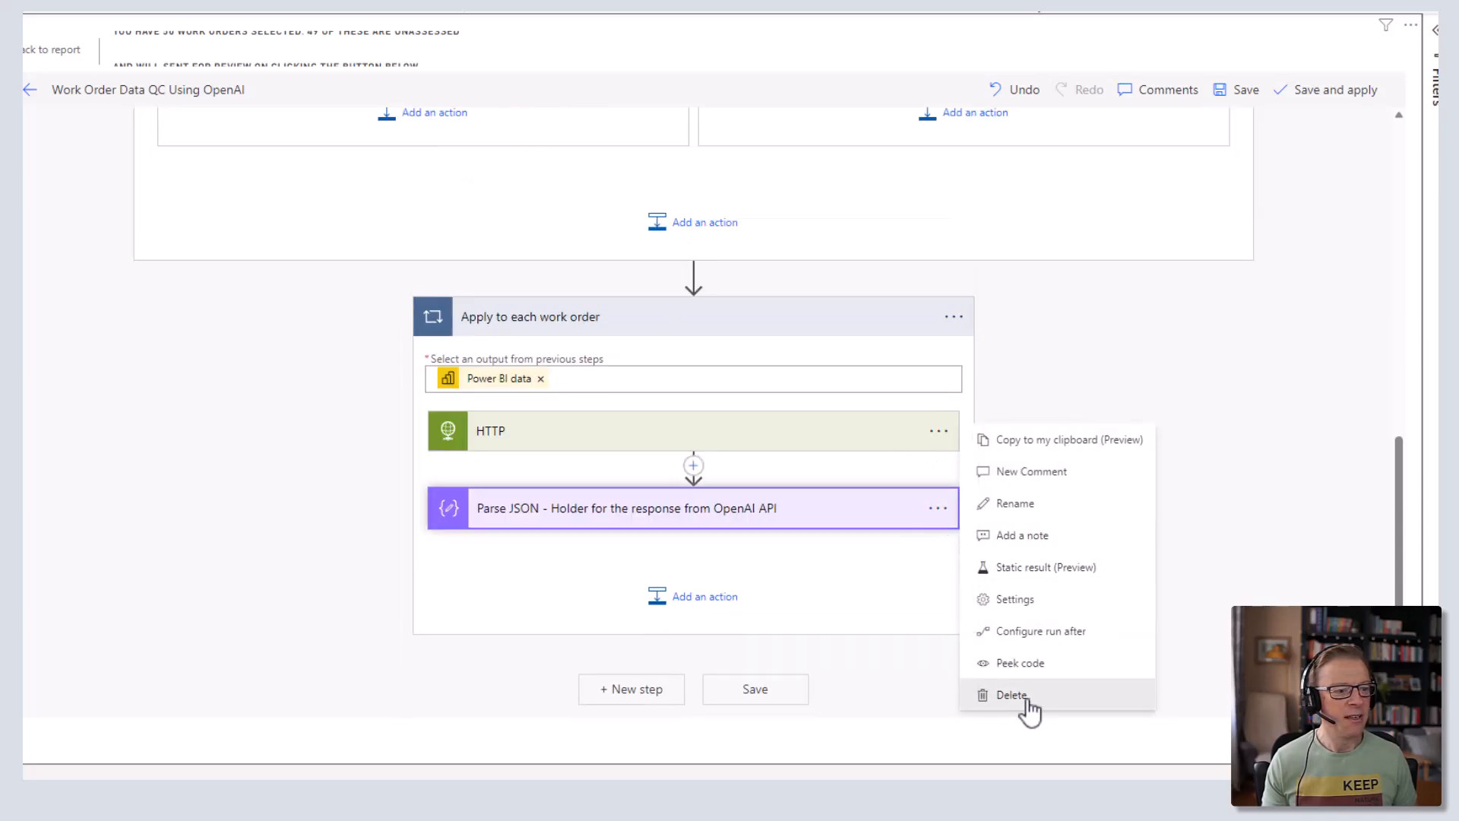
click(1012, 694)
click(939, 506)
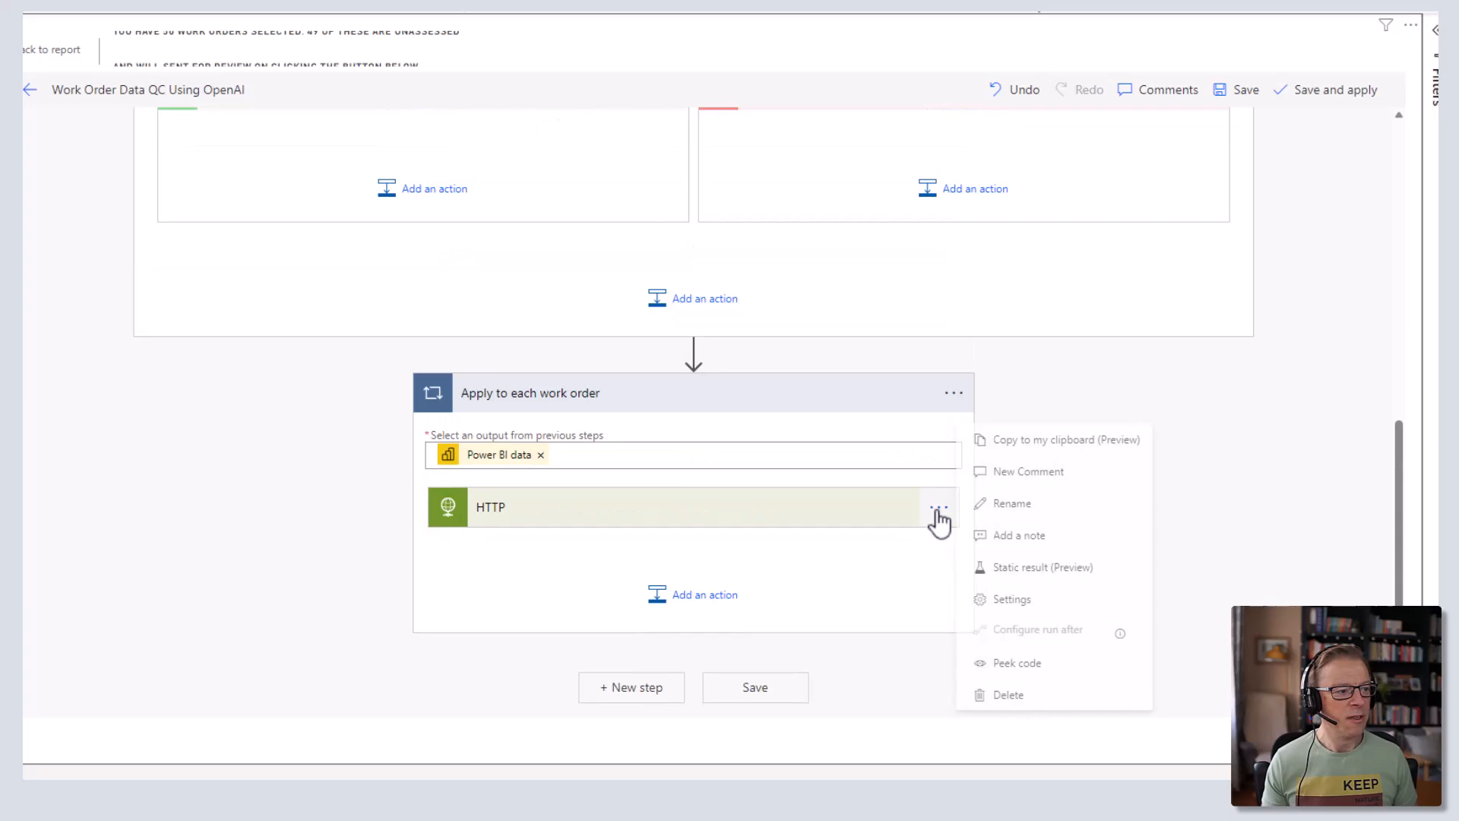
click(1013, 694)
click(938, 456)
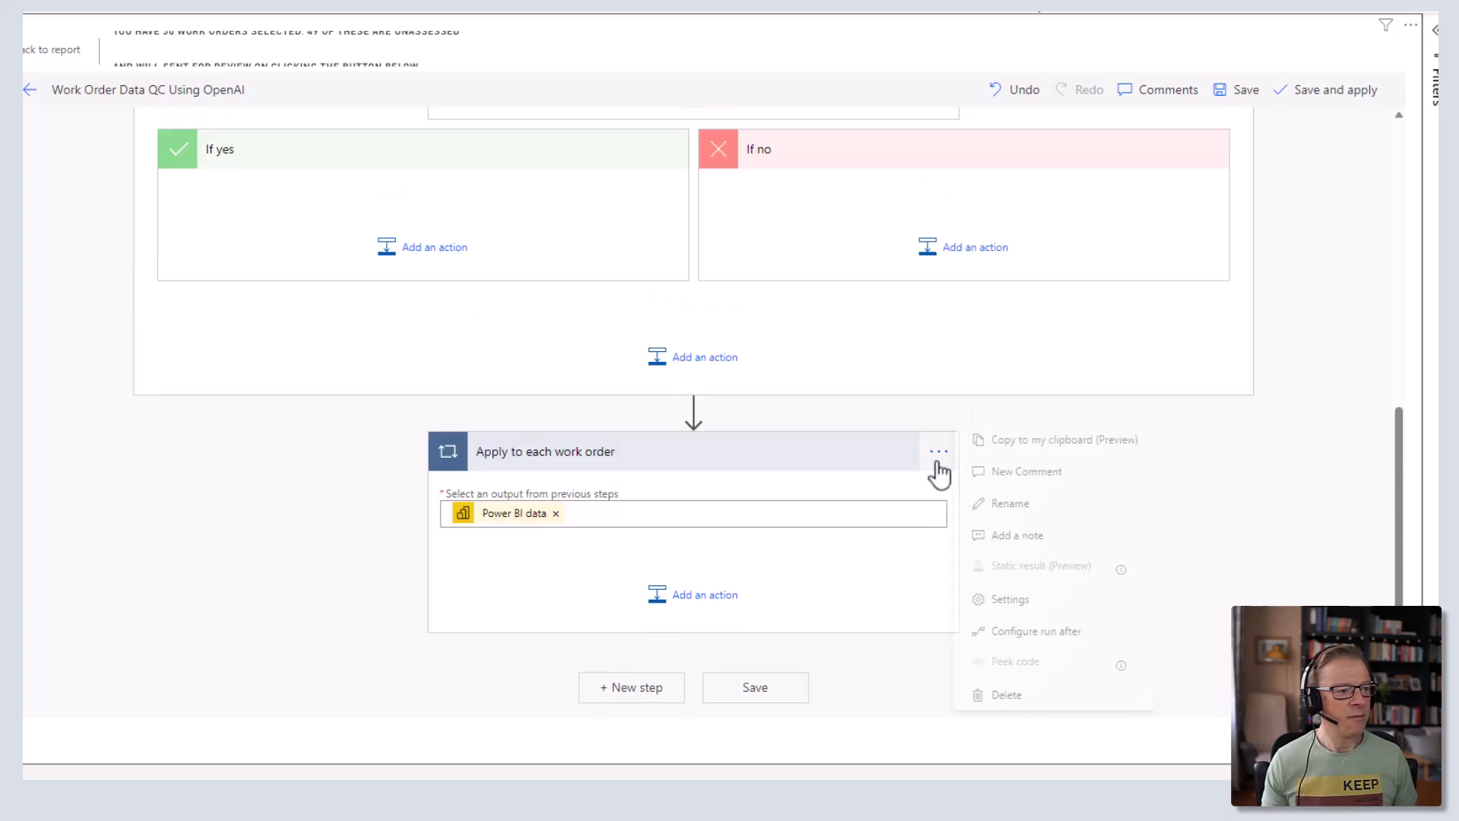
click(1025, 700)
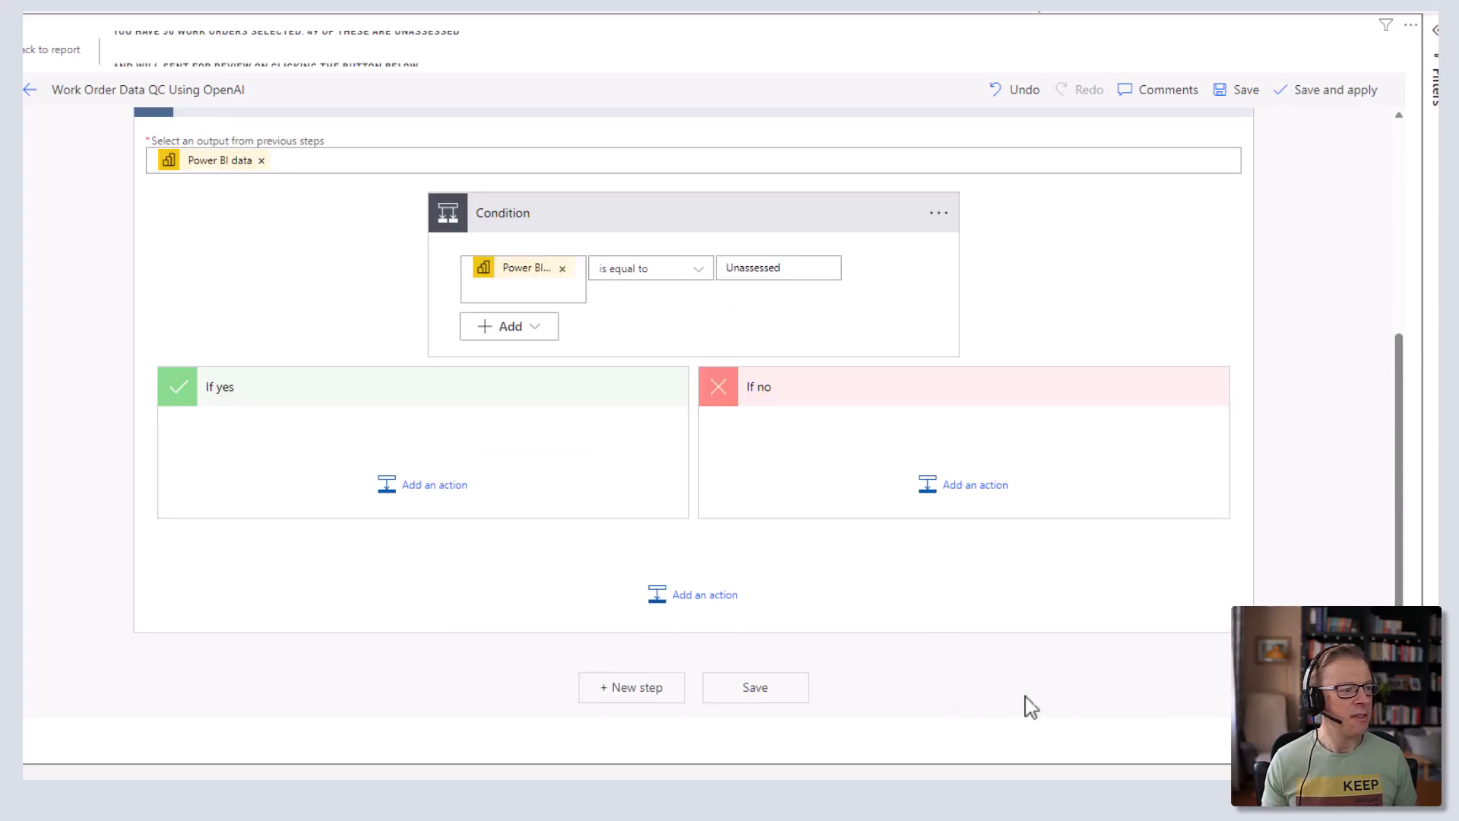
- Paste the copied HTTP action from My clipboard into the Condition's If yes branch
click(452, 501)
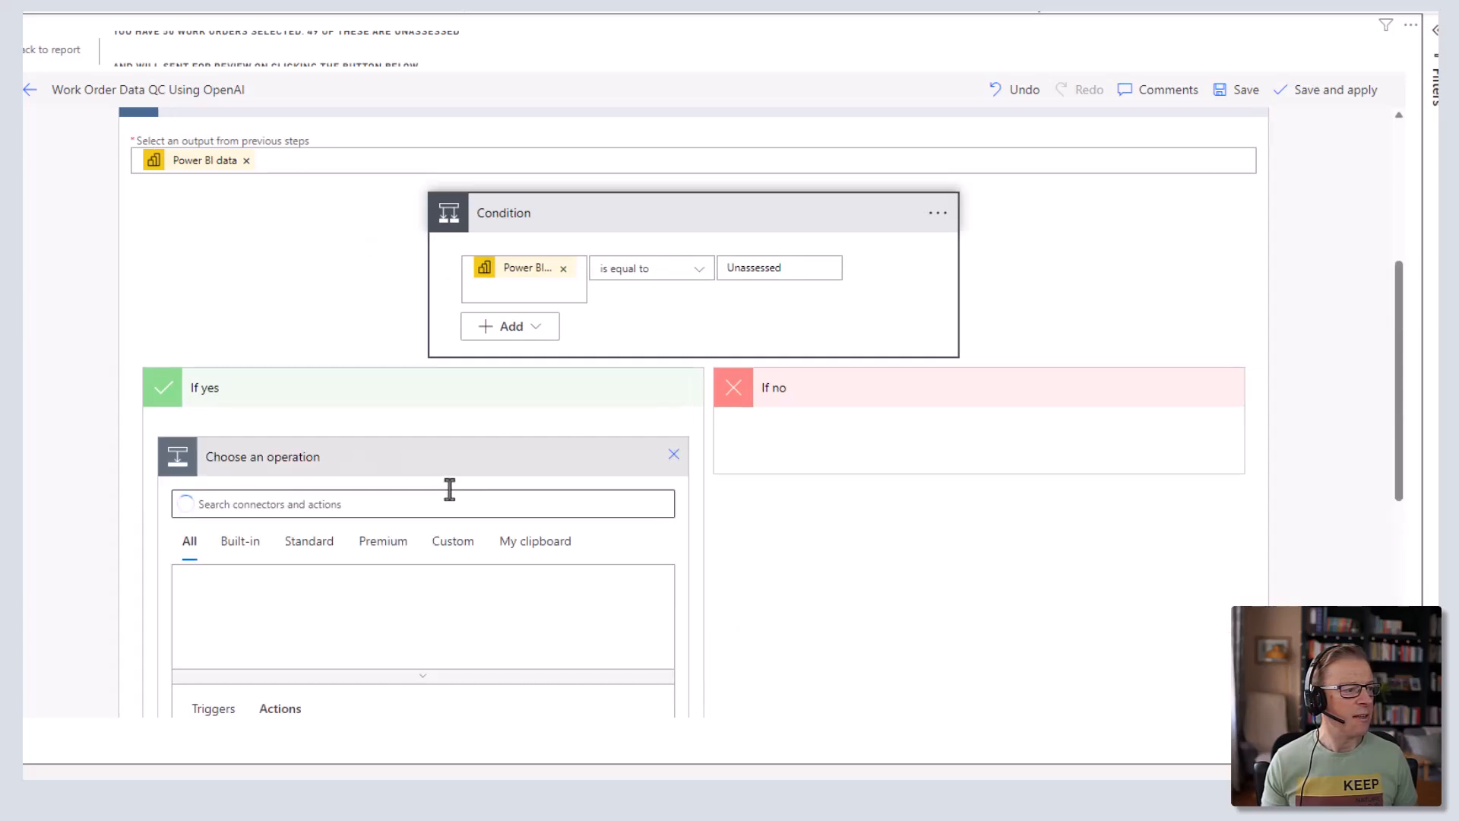
click(541, 544)
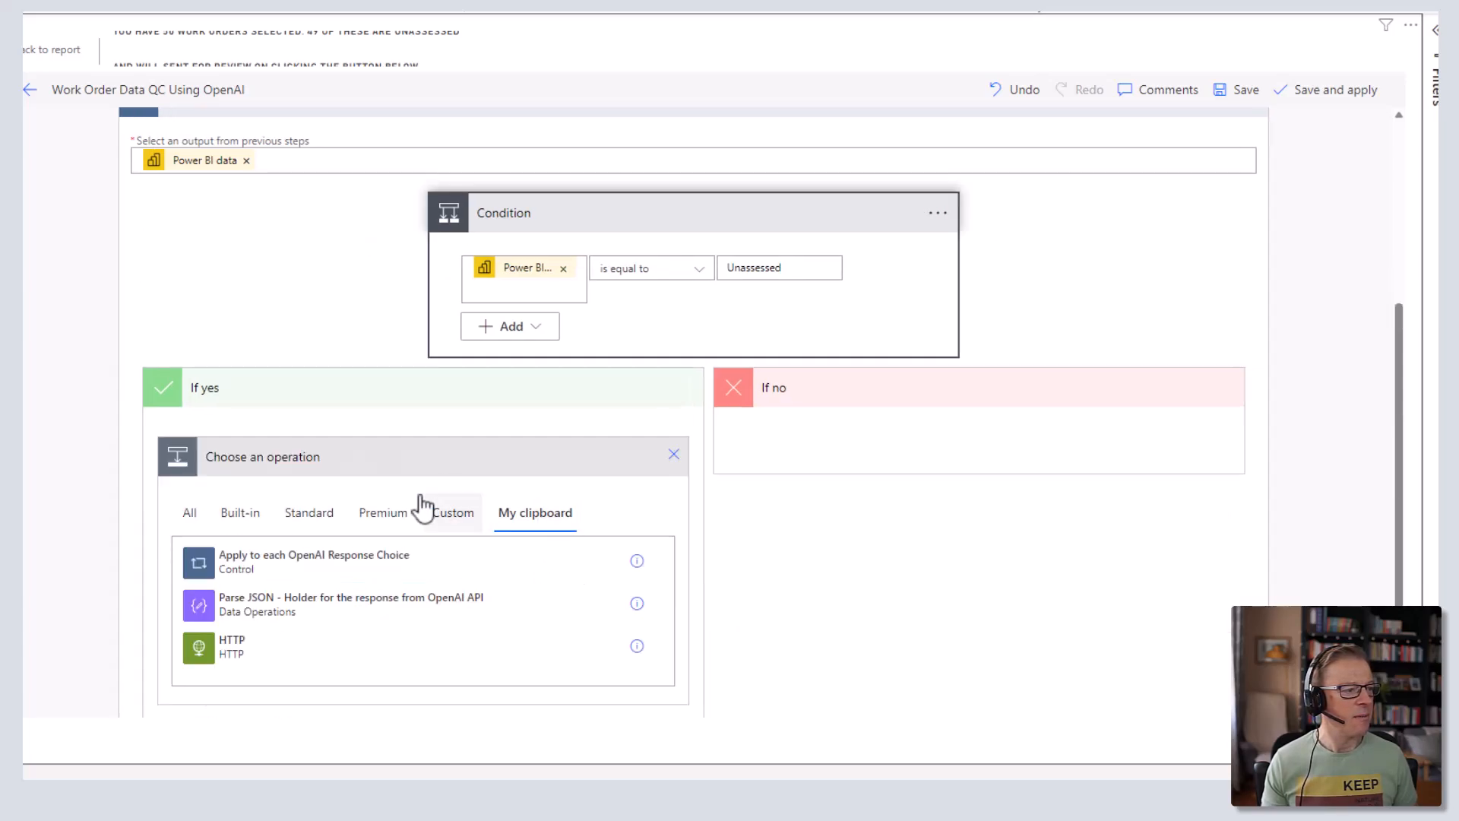
click(232, 645)
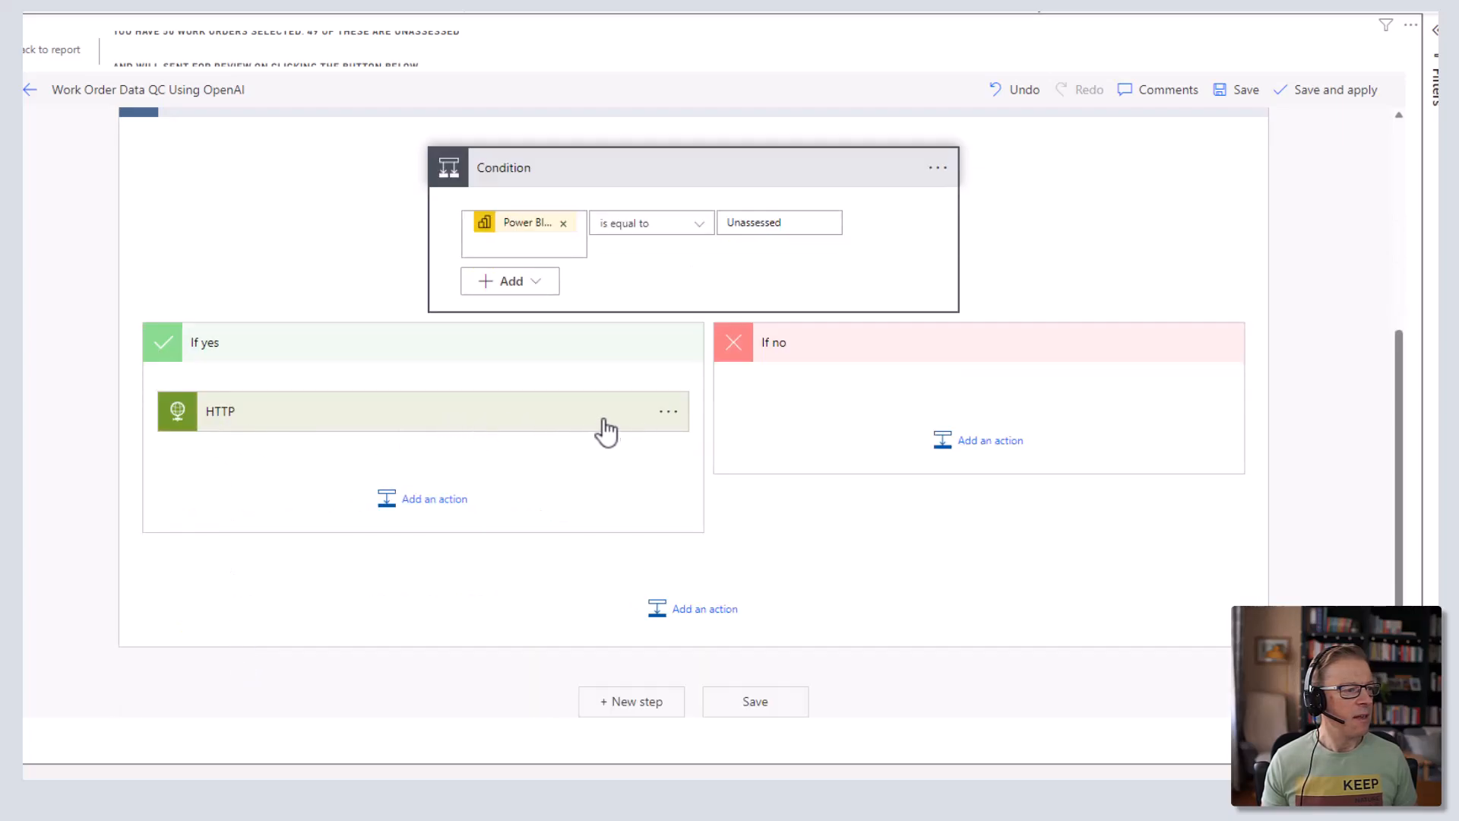
- Review the HTTP request: POST to chat completions, bearer key header and gpt-3.5-turbo message body
click(467, 418)
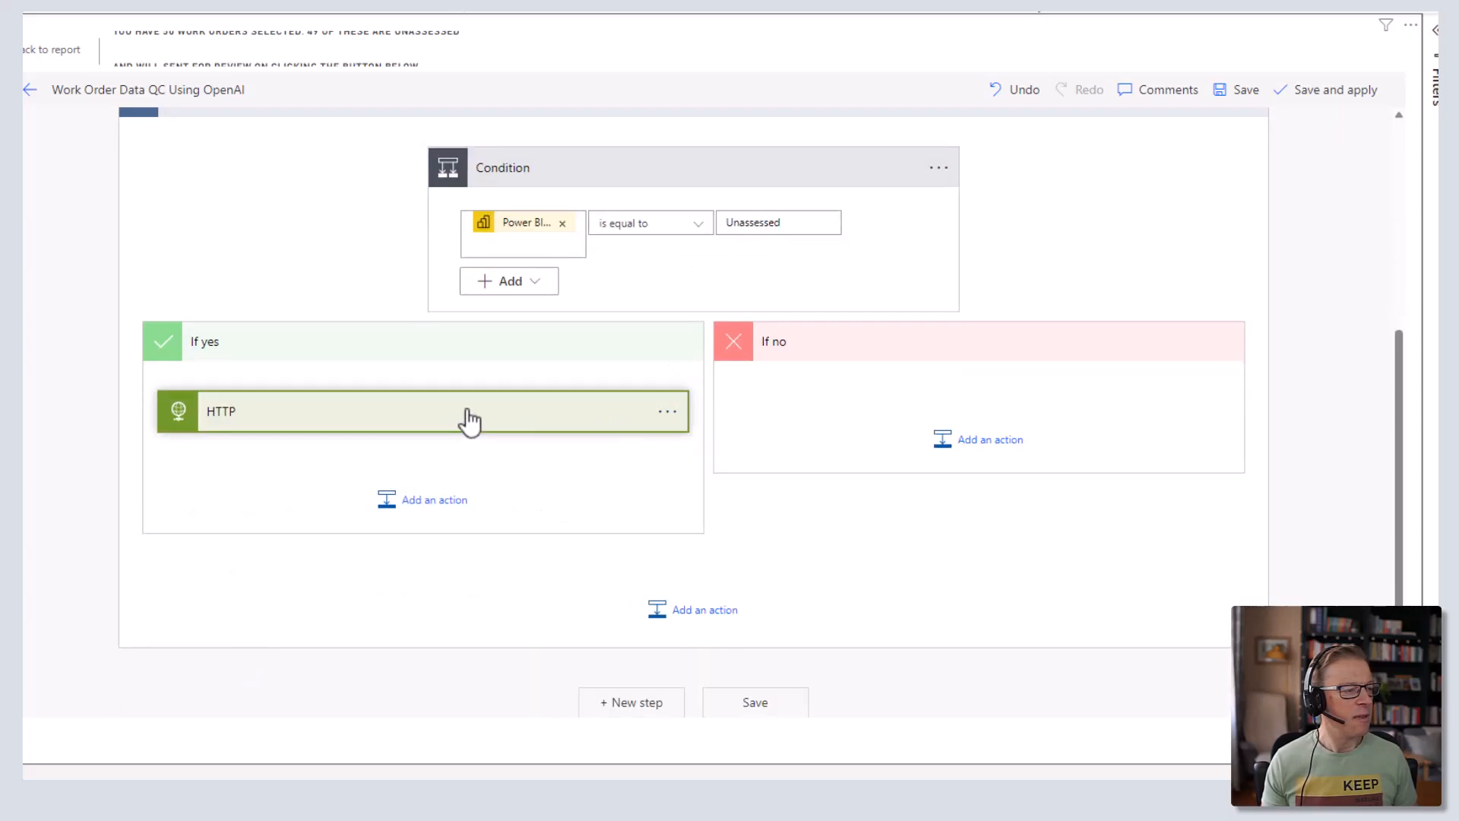
scroll(456, 494, down, 3)
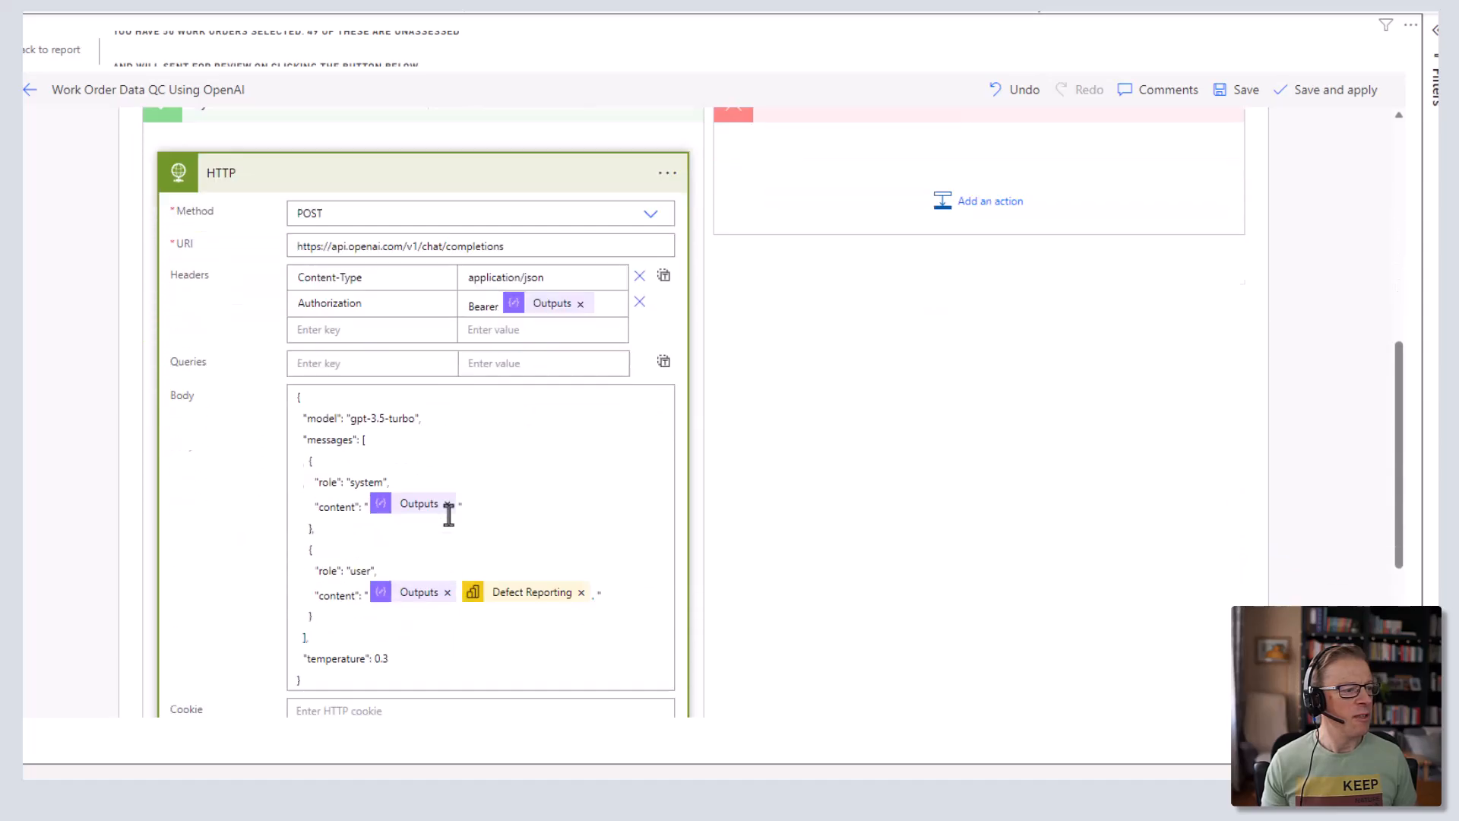
scroll(454, 507, up, 2)
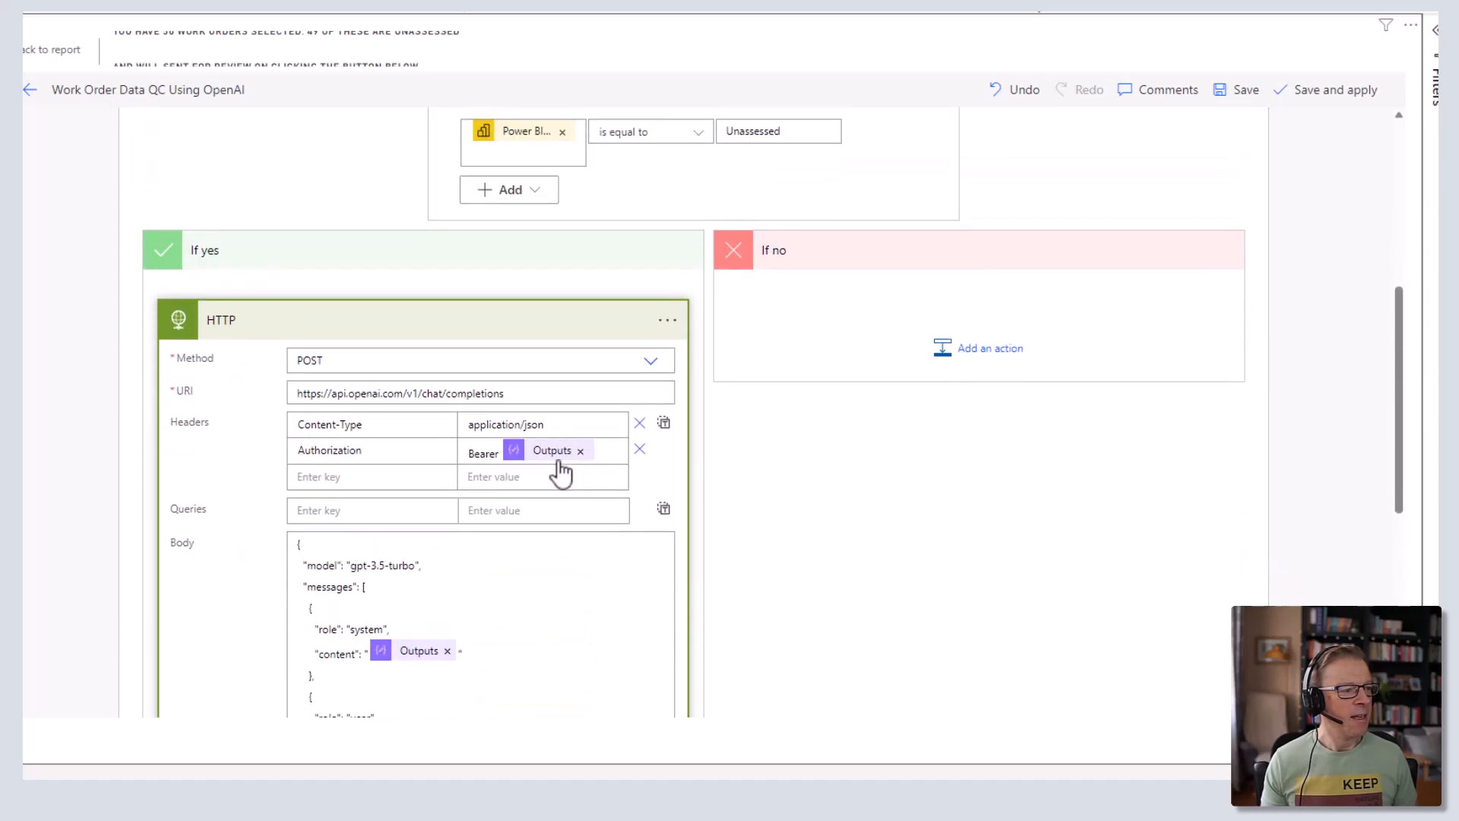
mouse_move(559, 456)
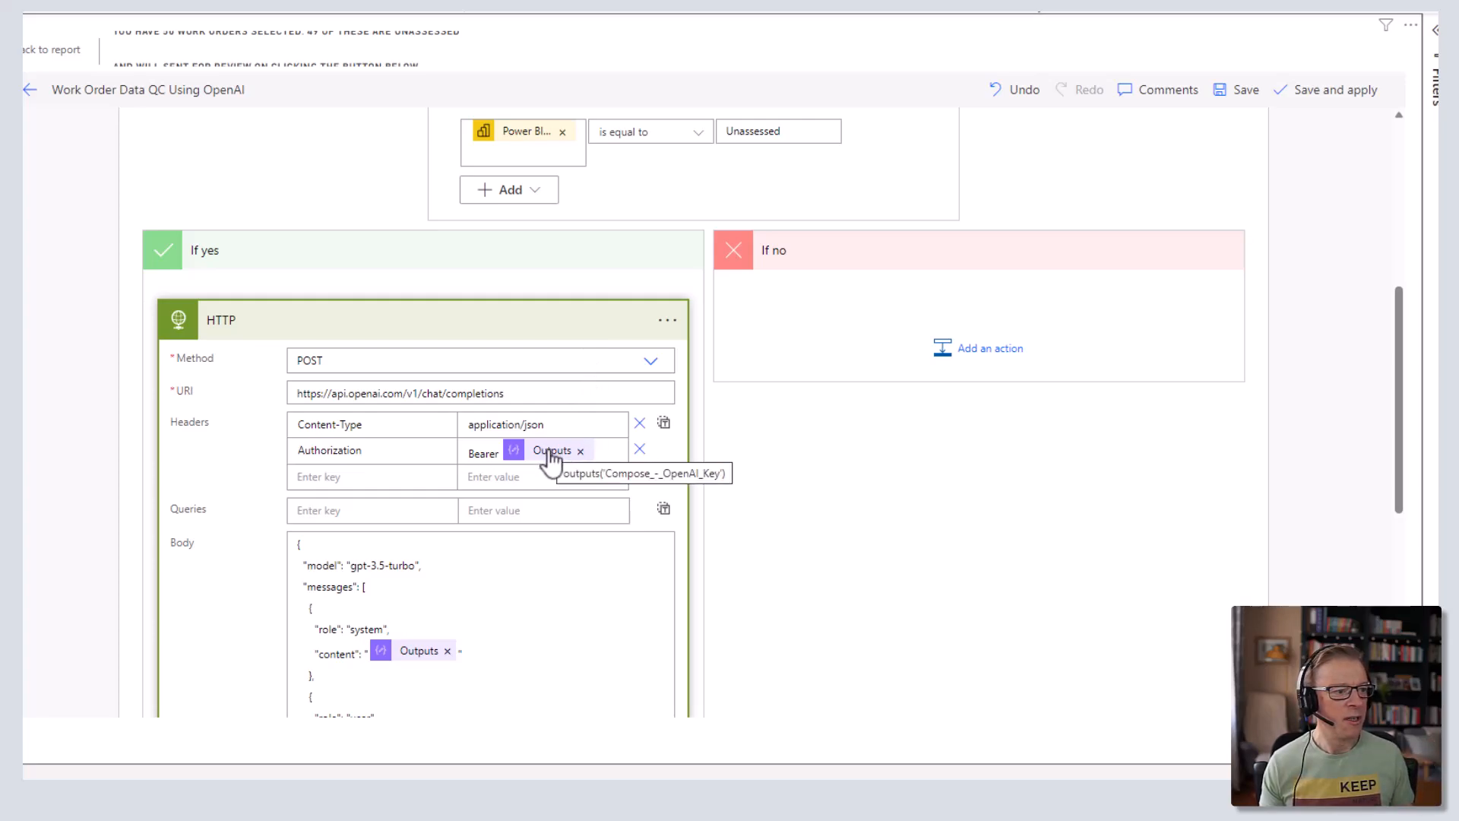
scroll(553, 464, up, 6)
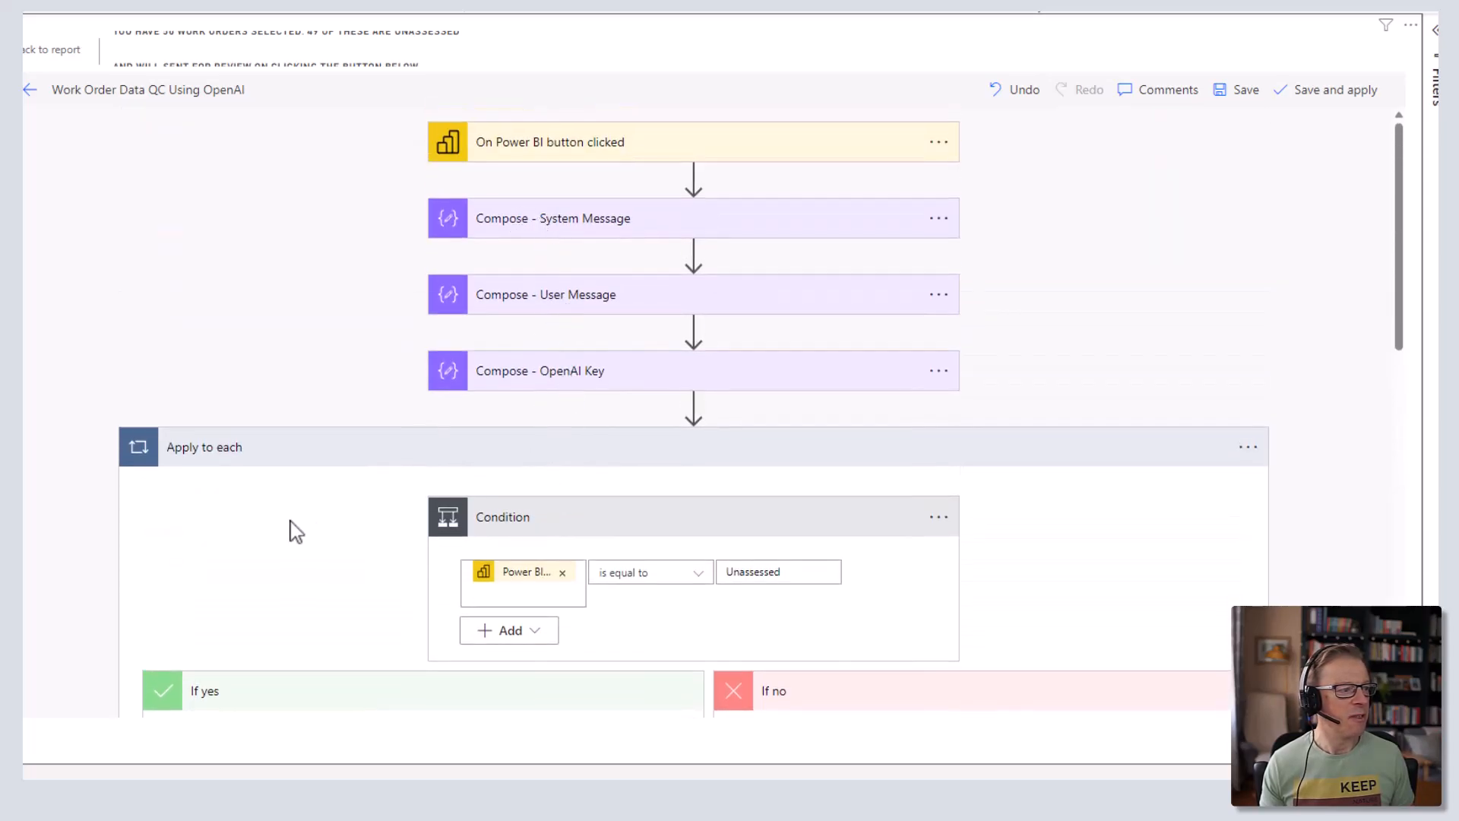
scroll(291, 529, down, 6)
scroll(471, 596, down, 3)
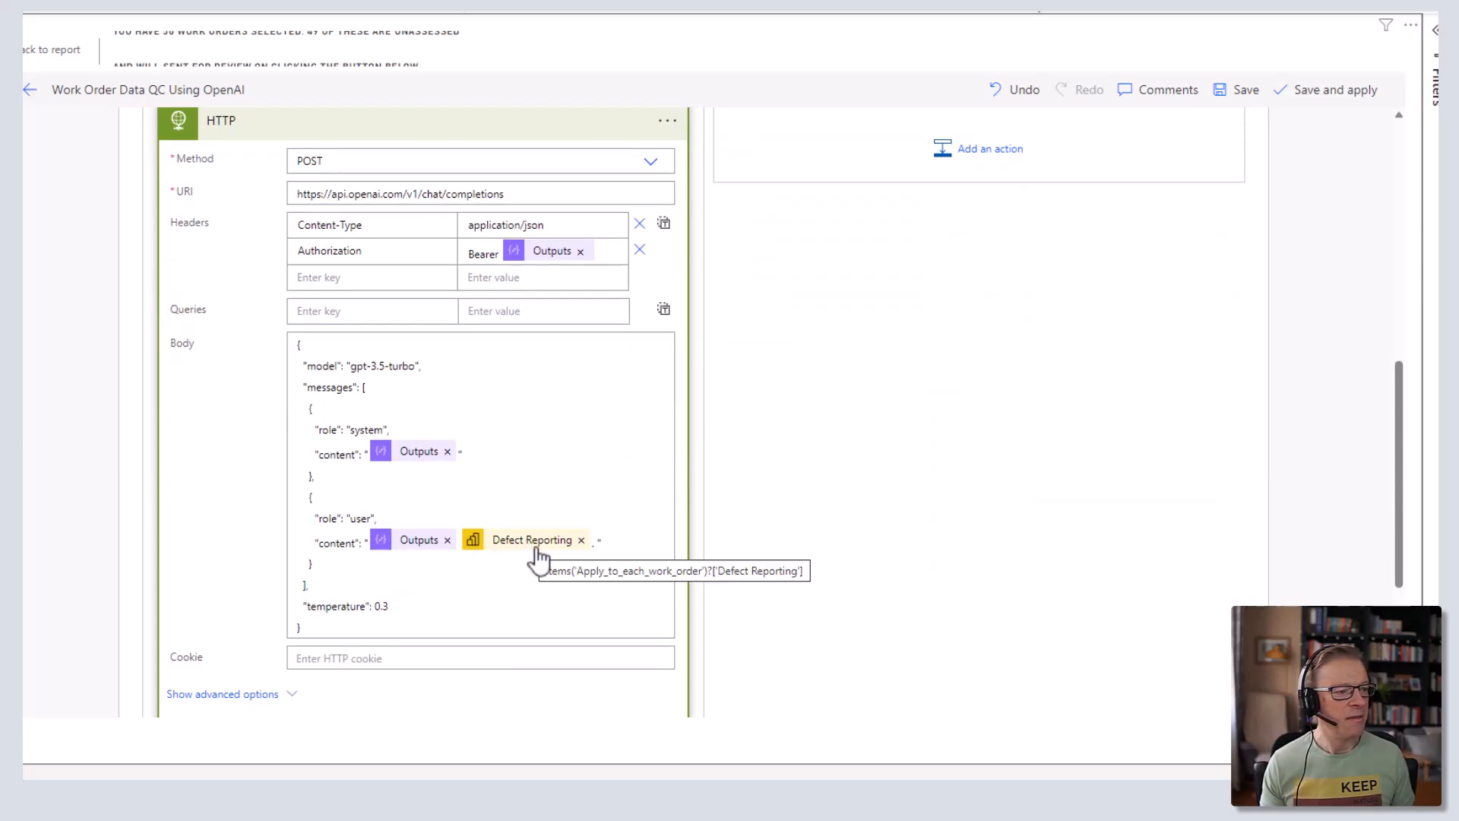
- Replace the old Defect Reporting token in the user message with the loop's Power BI Defect Reporting field
mouse_move(541, 548)
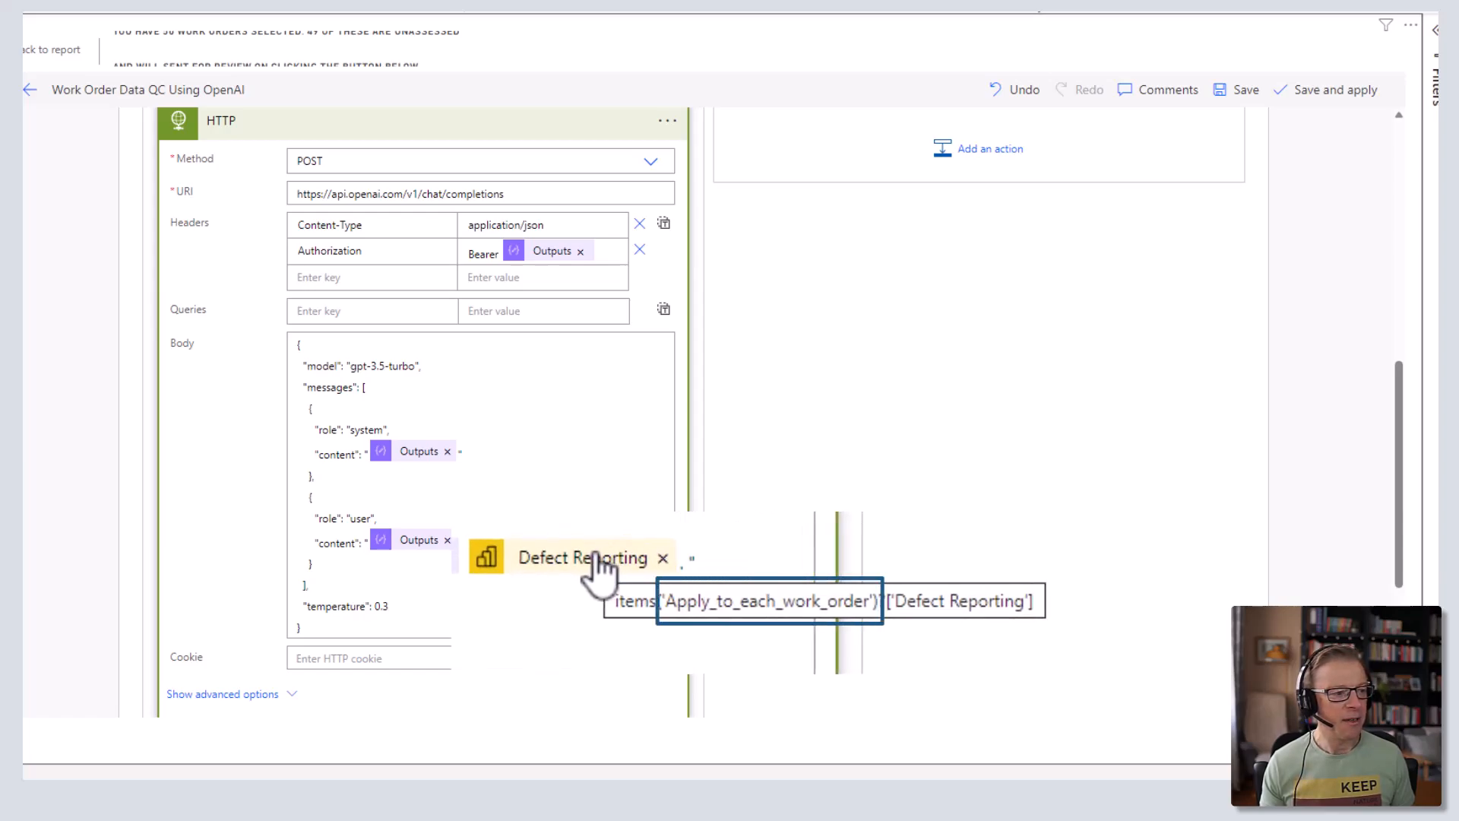
scroll(538, 547, up, 6)
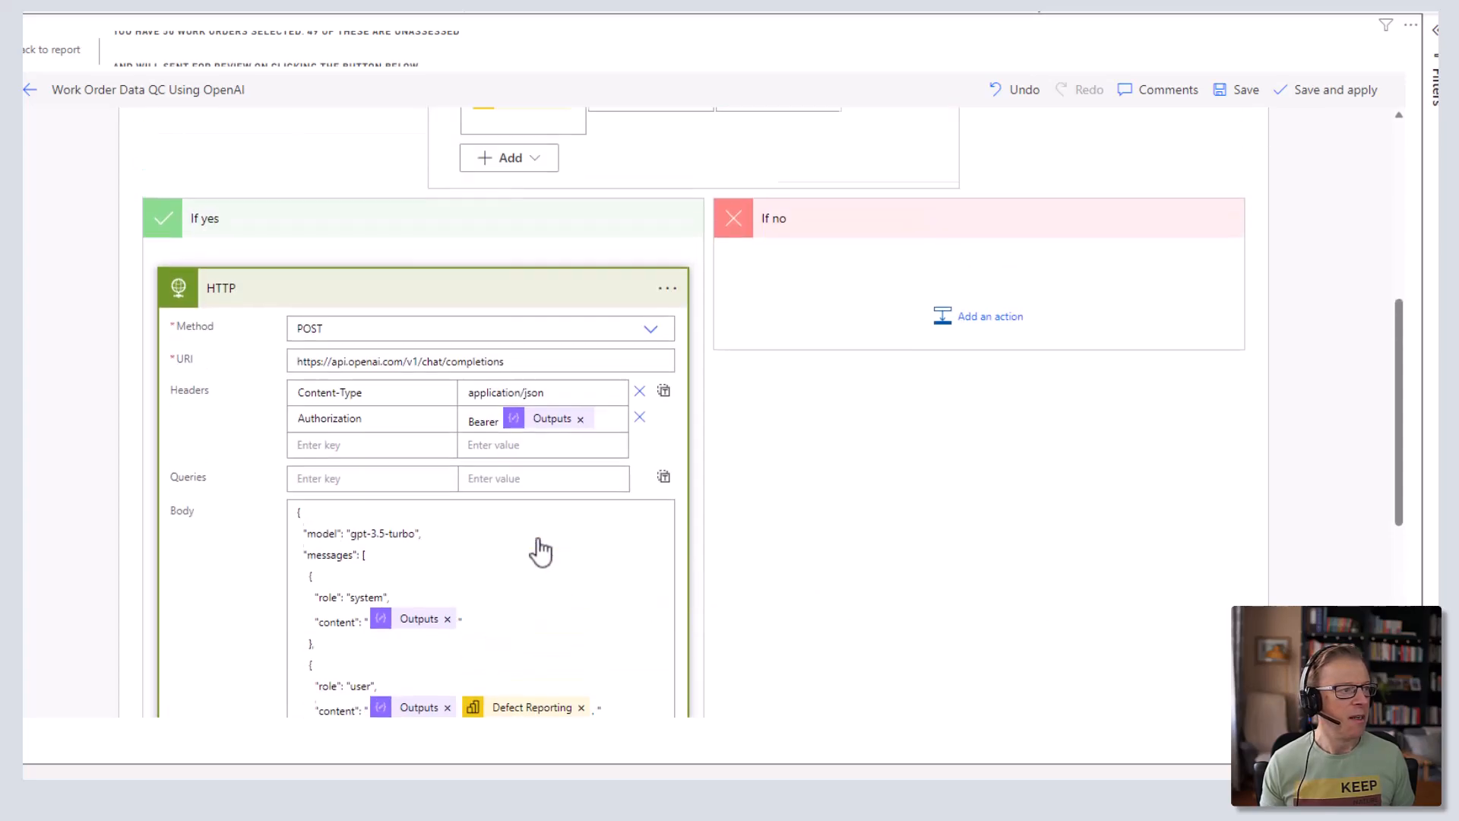
scroll(535, 534, up, 1)
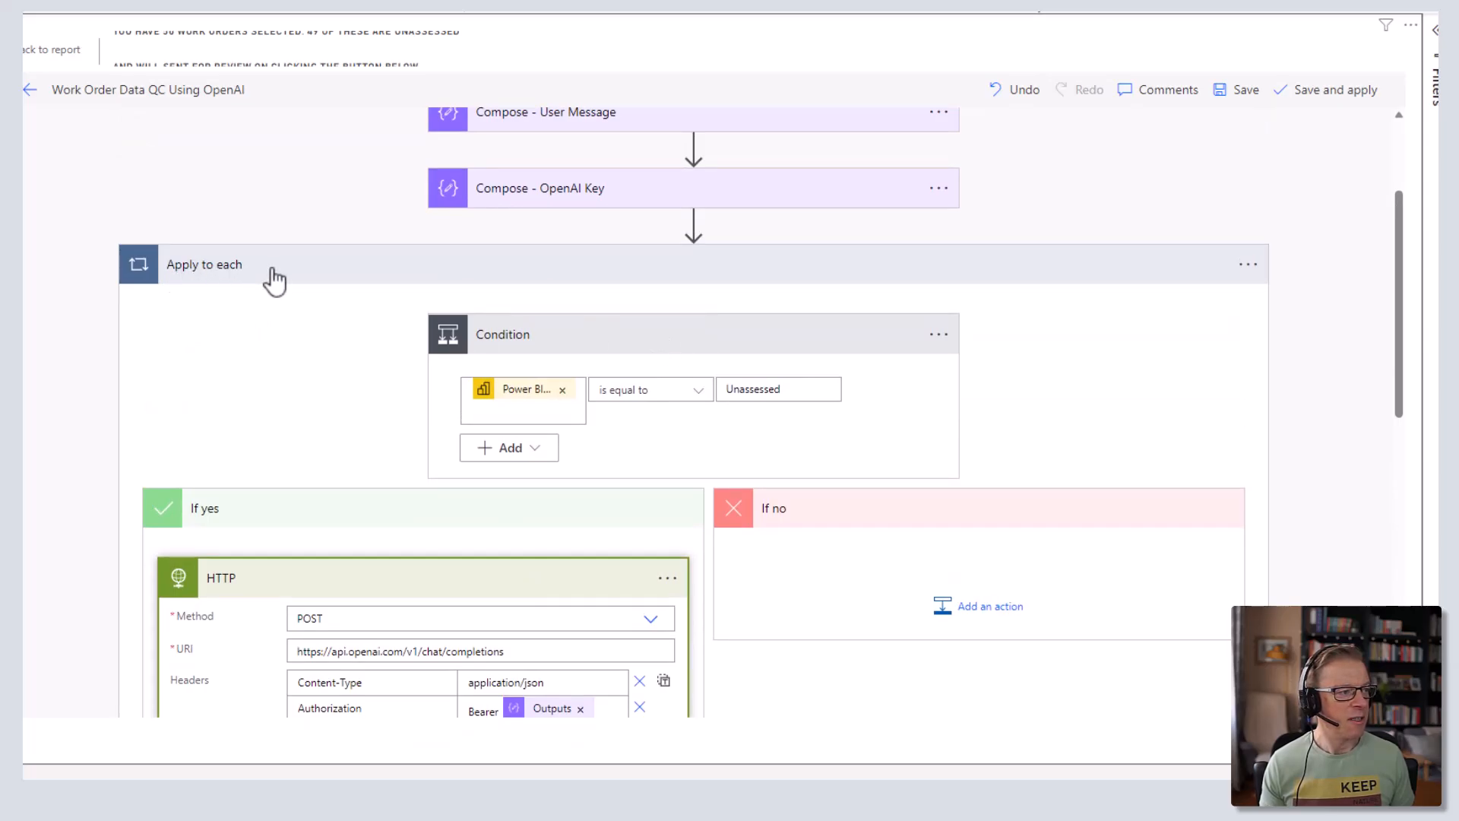
scroll(426, 439, down, 7)
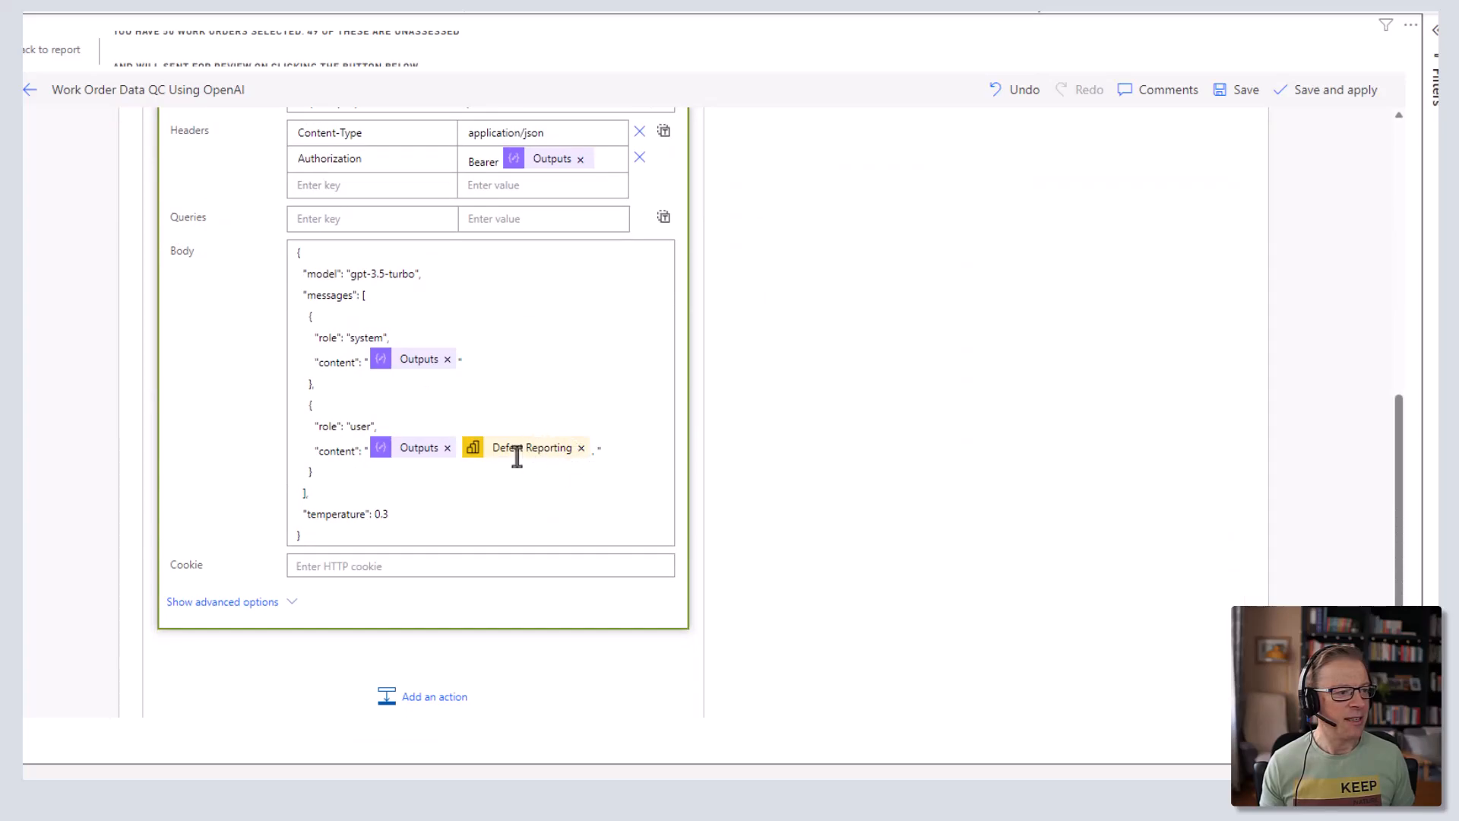
click(581, 448)
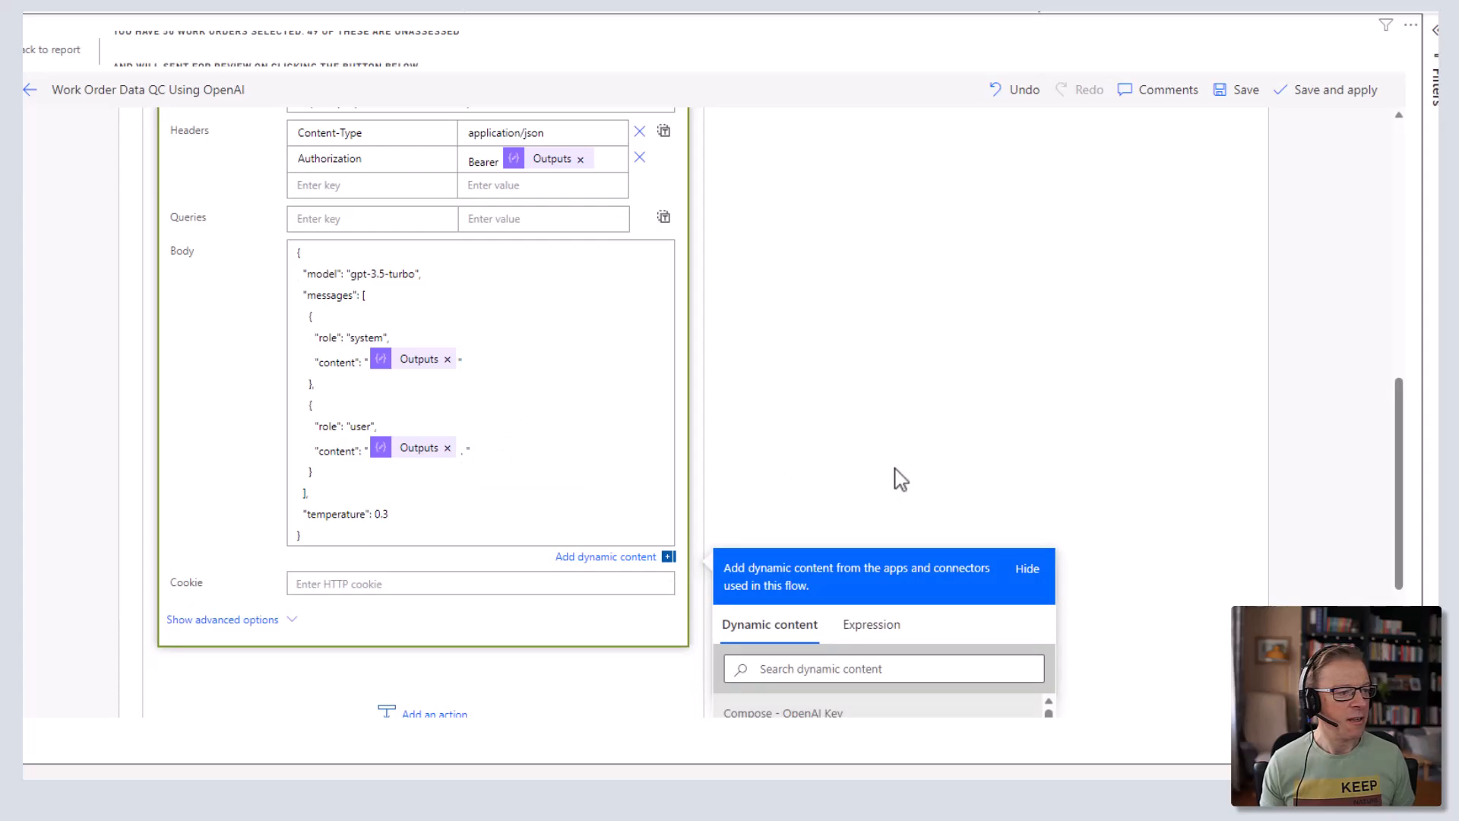
scroll(900, 479, down, 3)
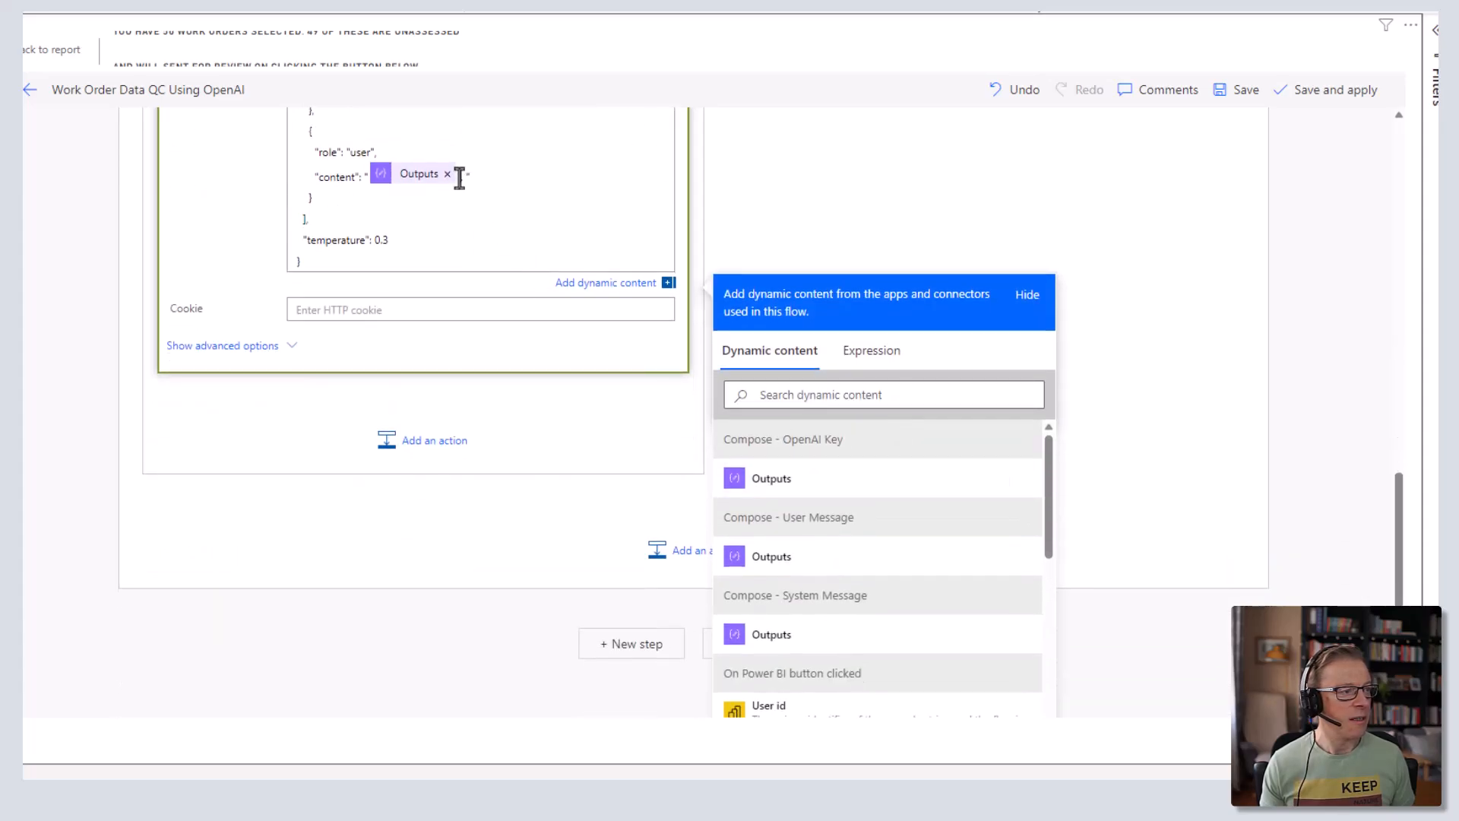
scroll(885, 537, down, 5)
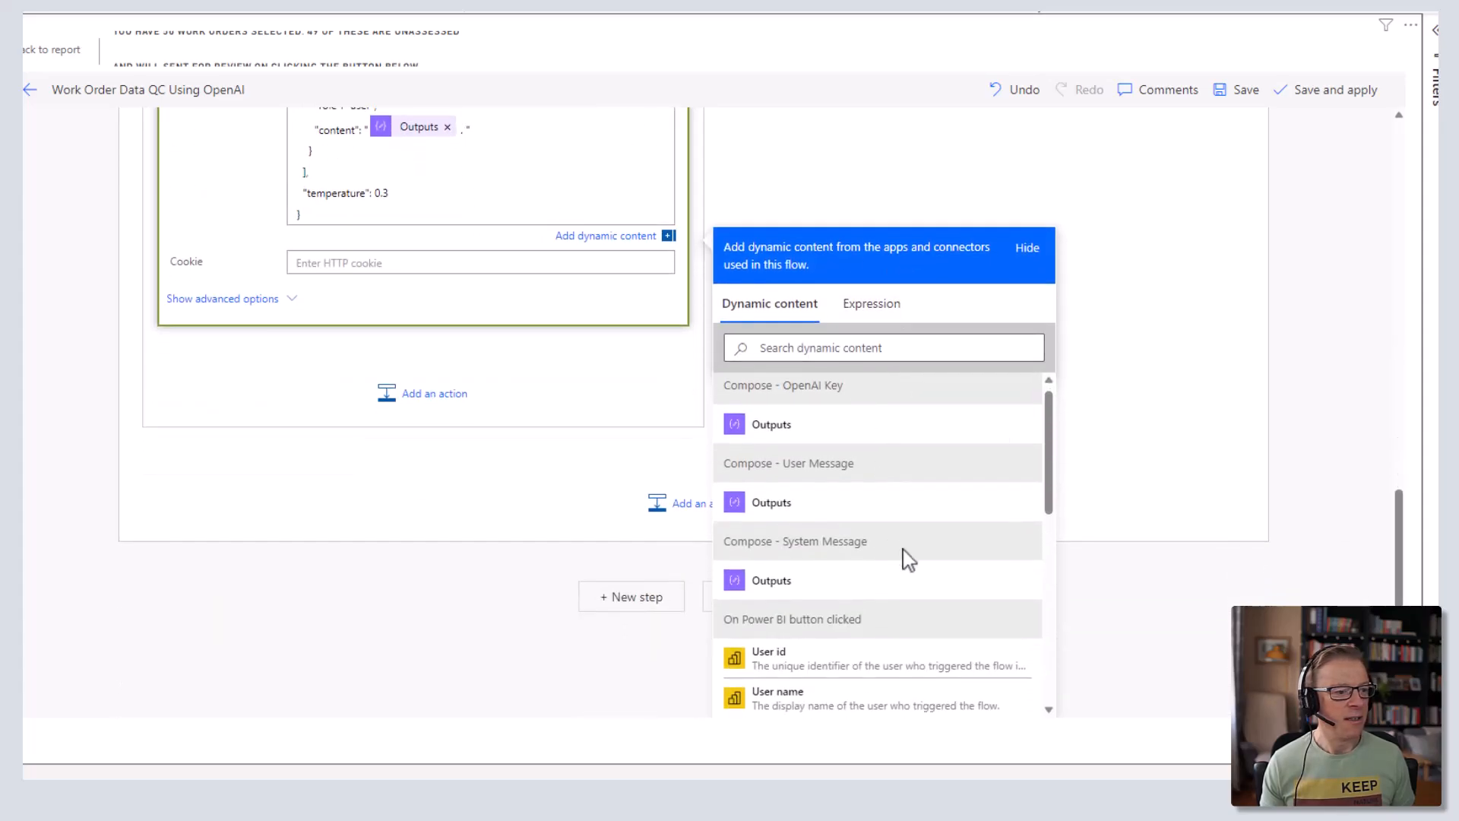
scroll(924, 604, down, 2)
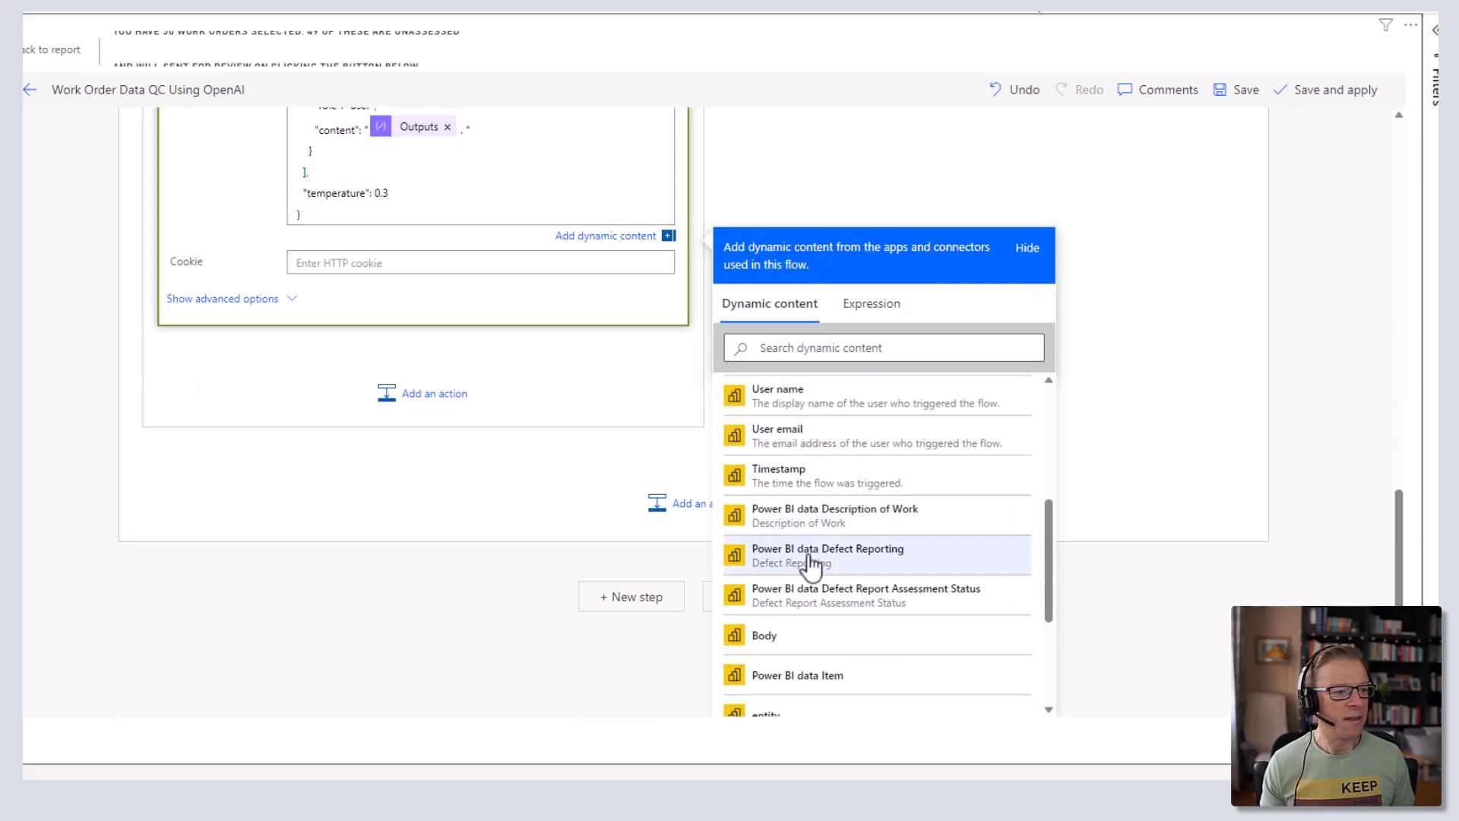
click(857, 564)
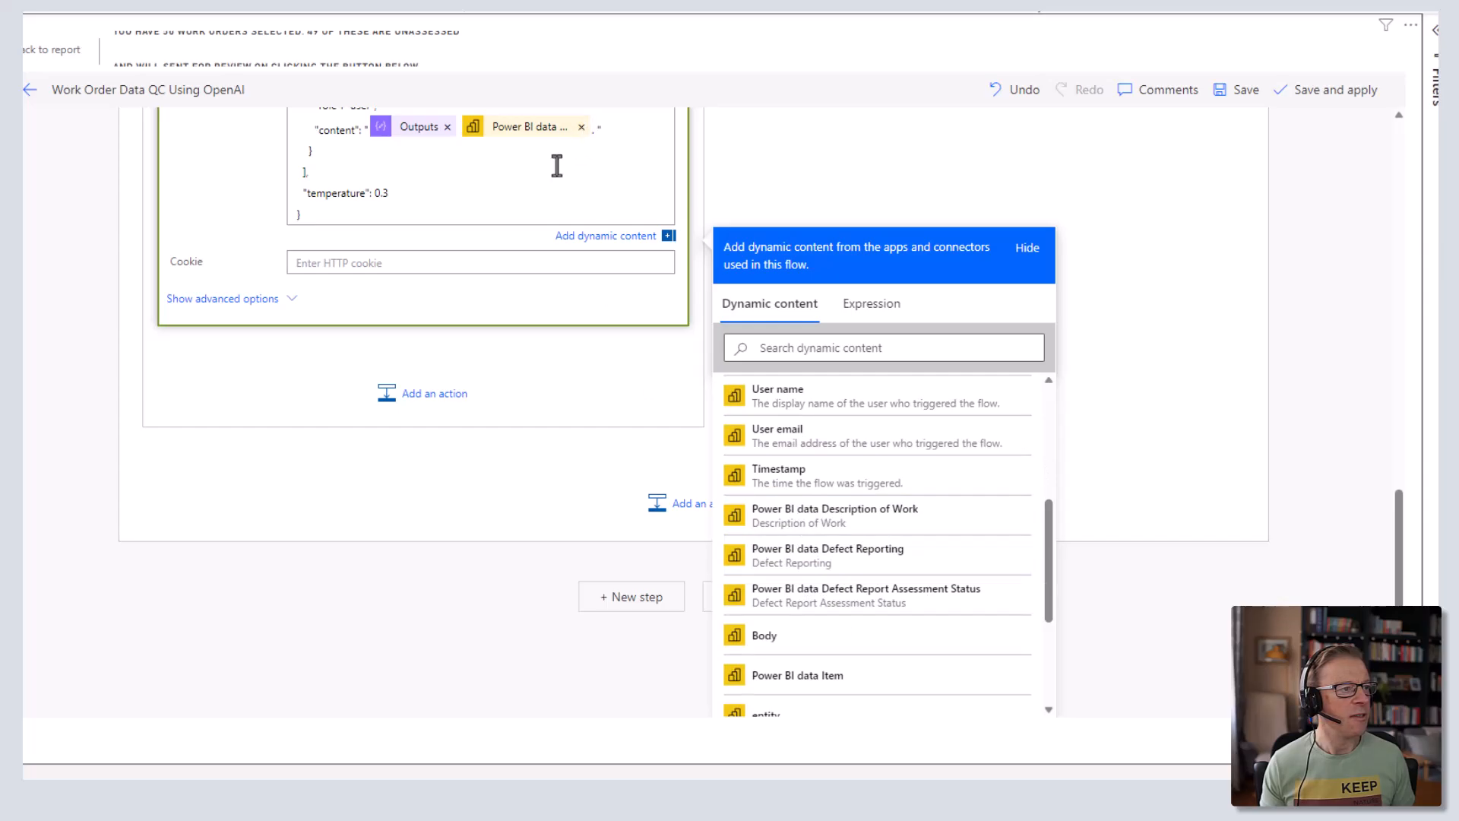
- Check the updated HTTP request body and collapse the HTTP step
scroll(557, 166, up, 6)
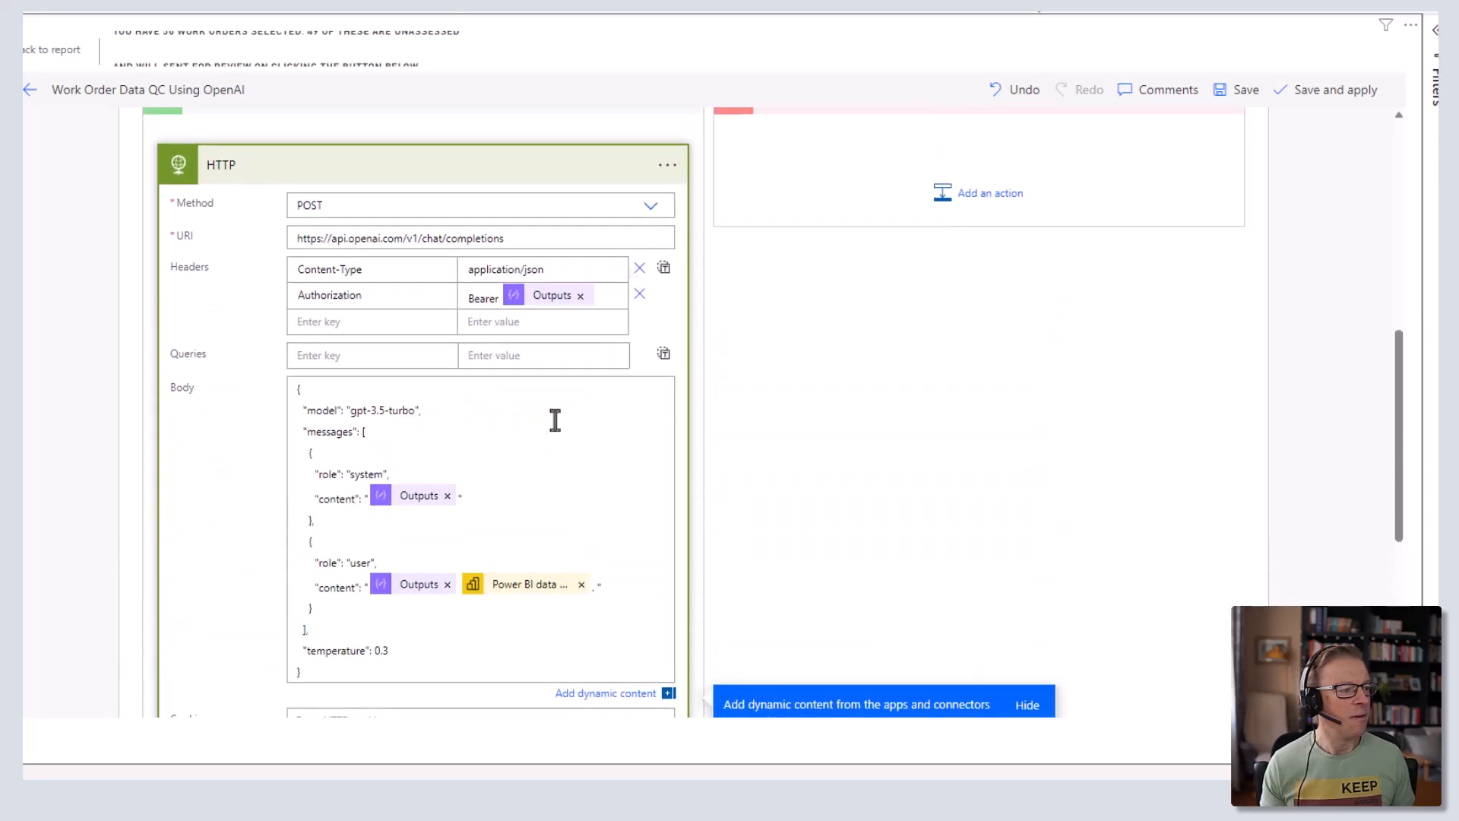
mouse_move(521, 596)
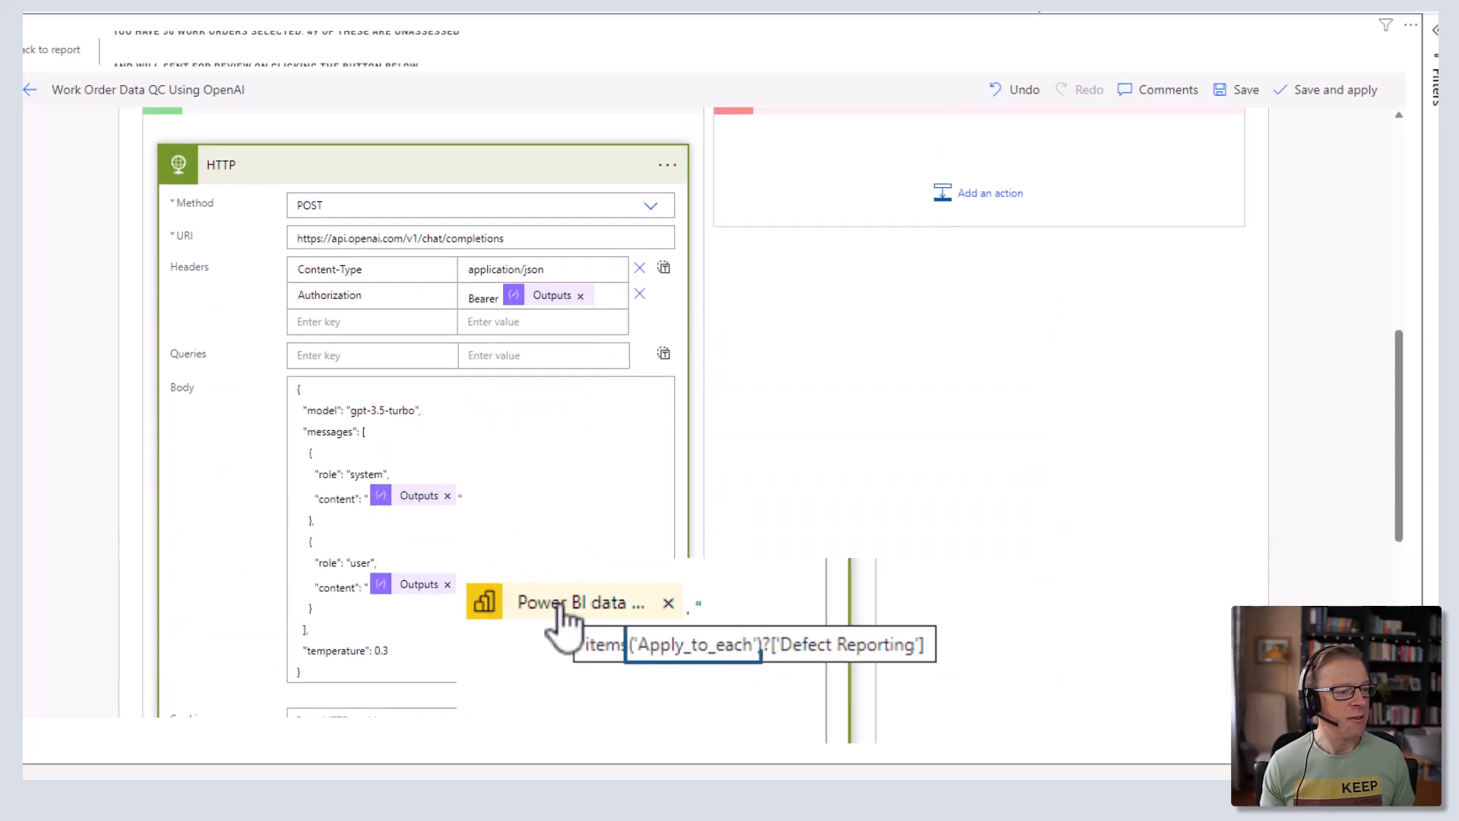
scroll(521, 532, up, 5)
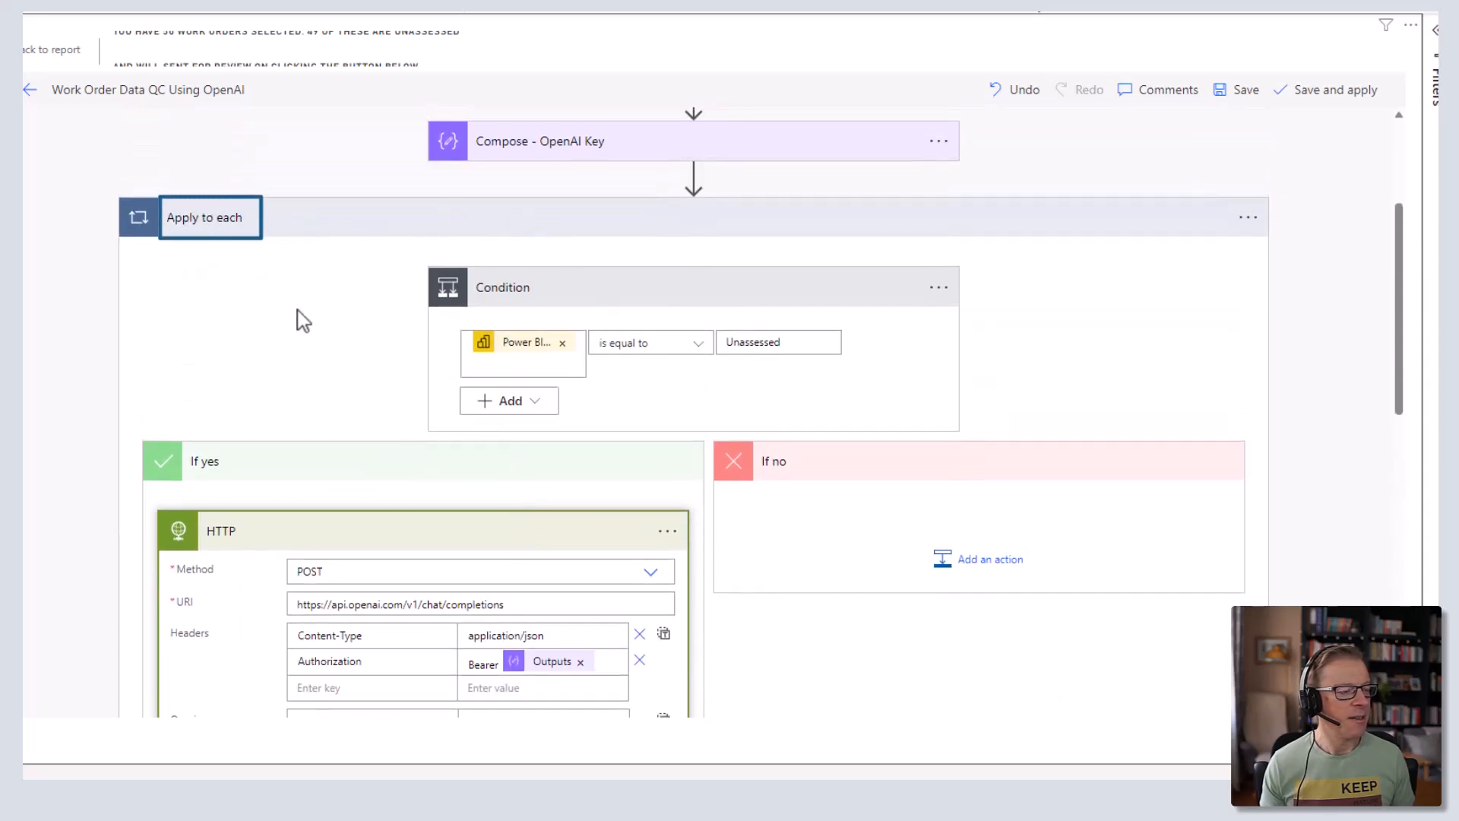
scroll(296, 327, down, 2)
scroll(294, 339, down, 7)
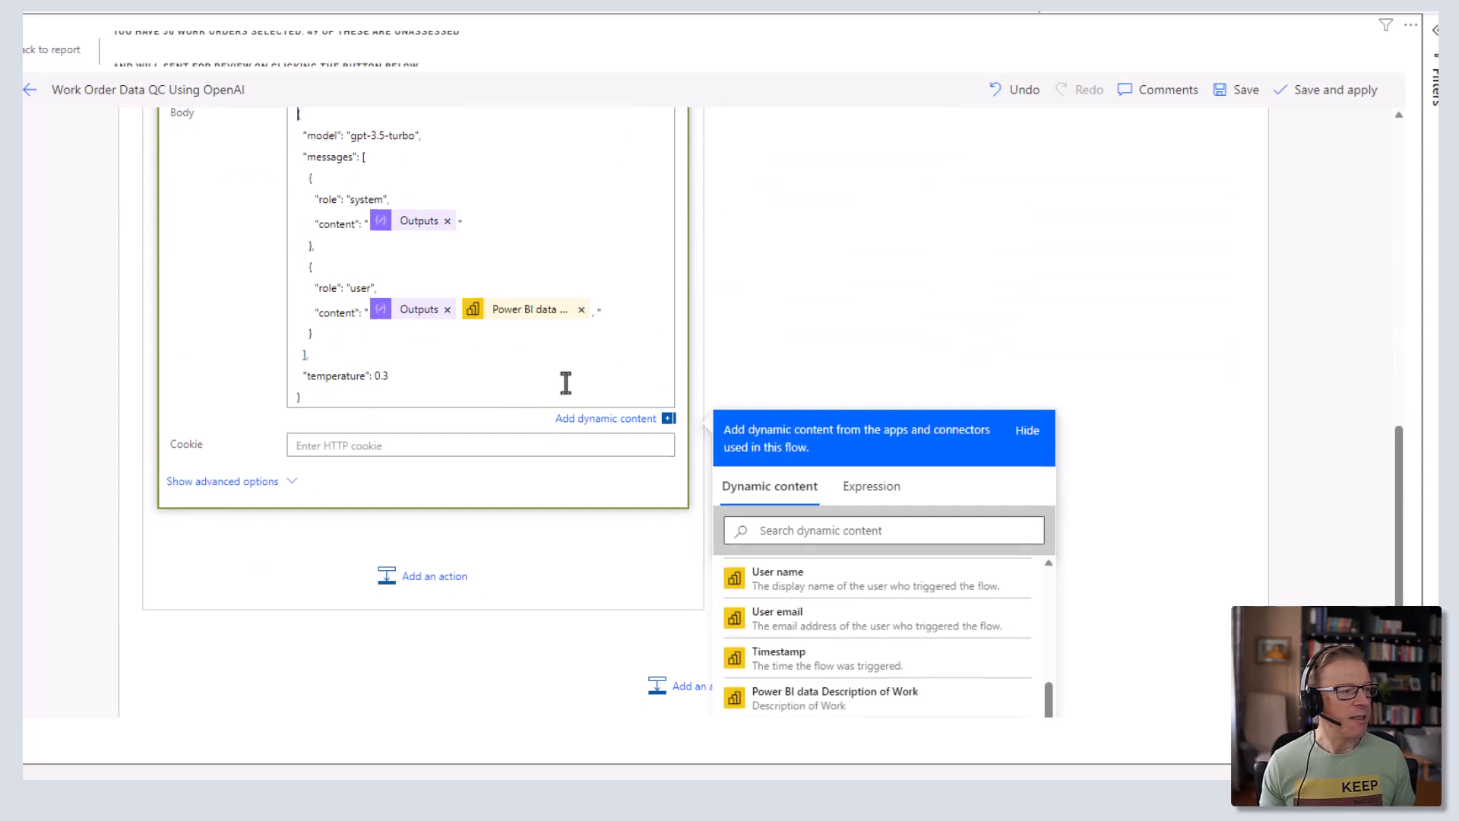
scroll(760, 284, up, 4)
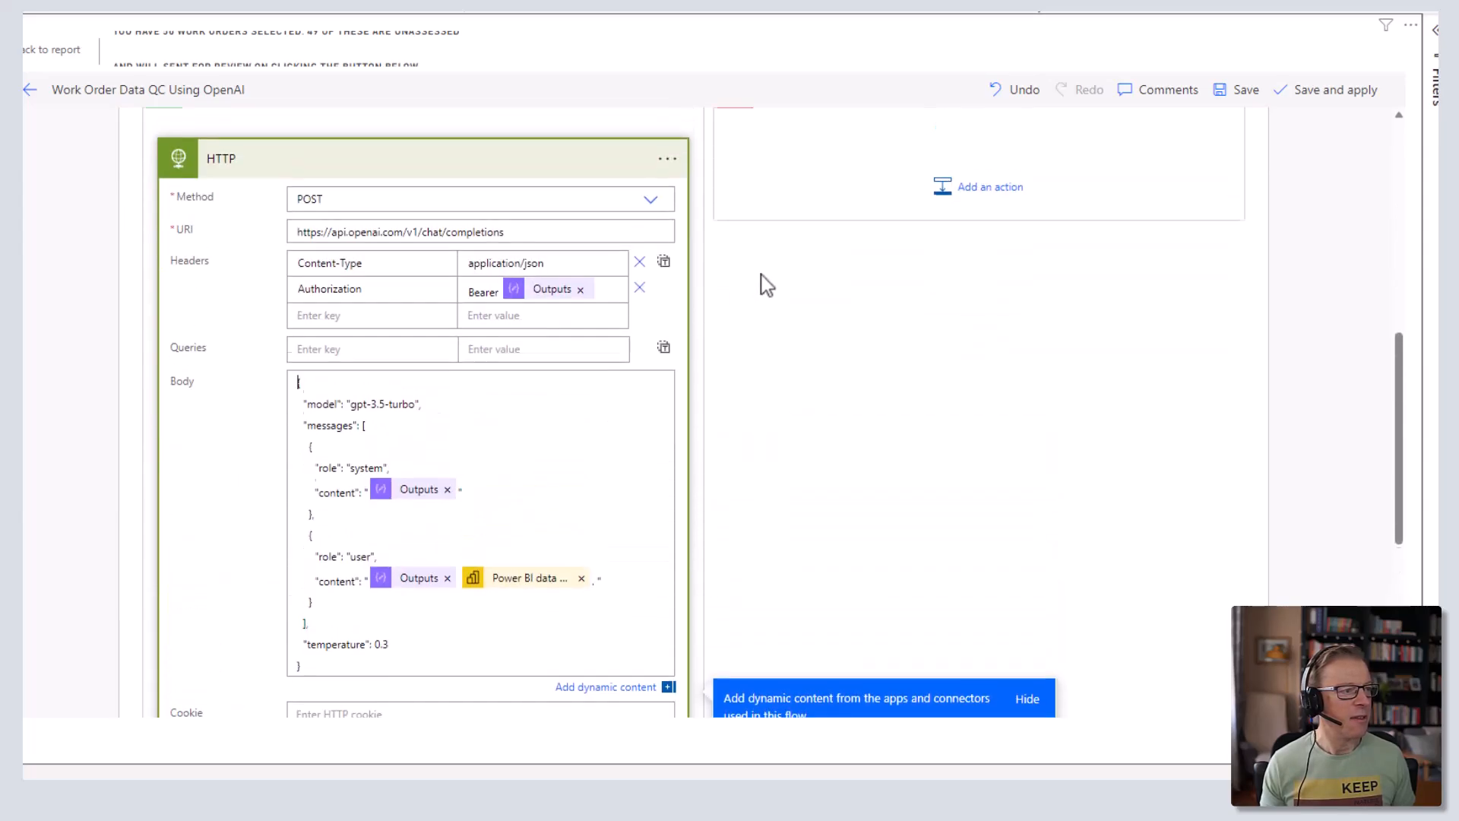
click(557, 173)
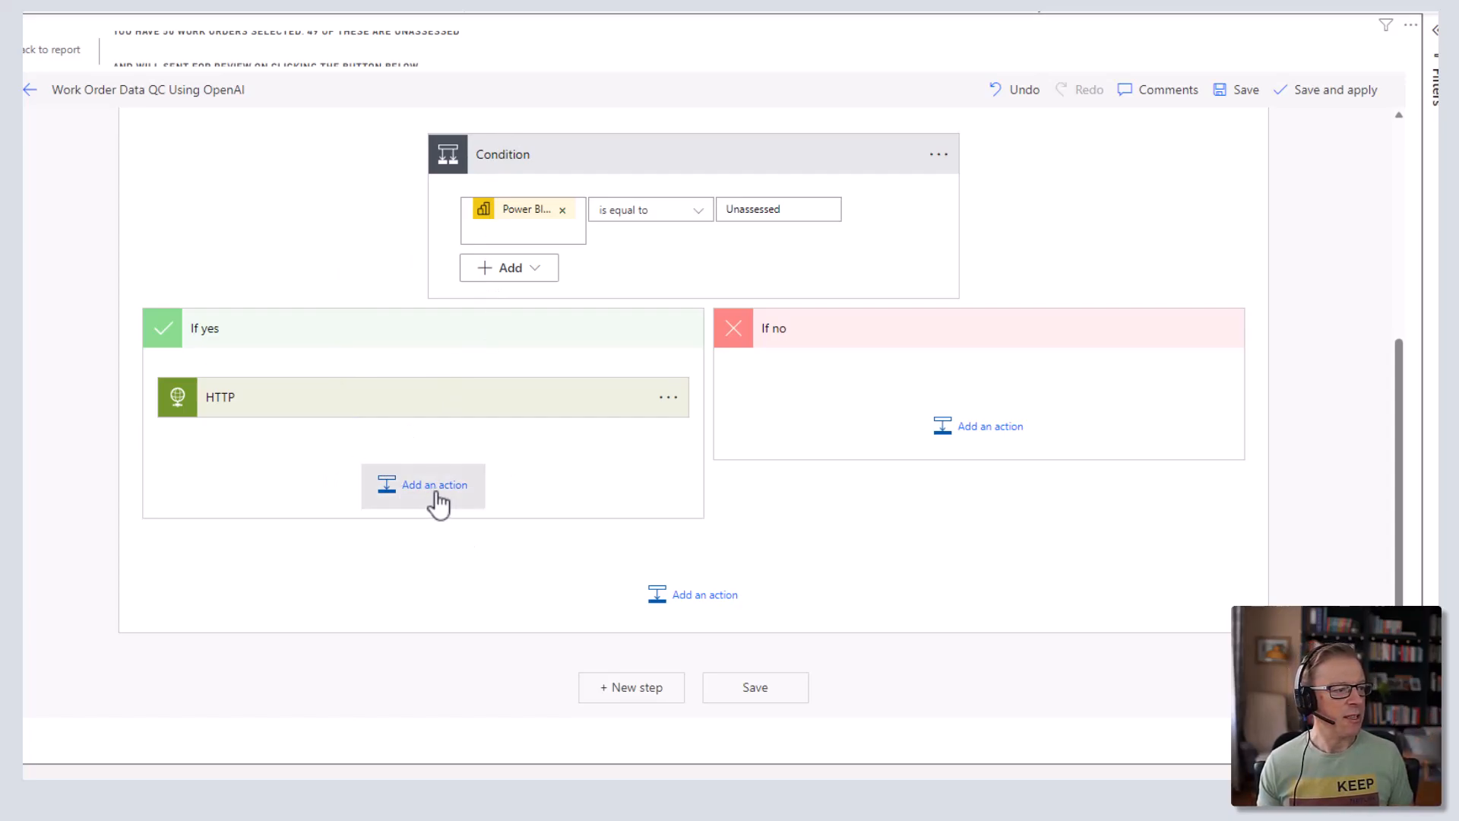
- Paste 'Parse JSON - Holder for the response from OpenAI API' after HTTP and check its content and schema
click(439, 503)
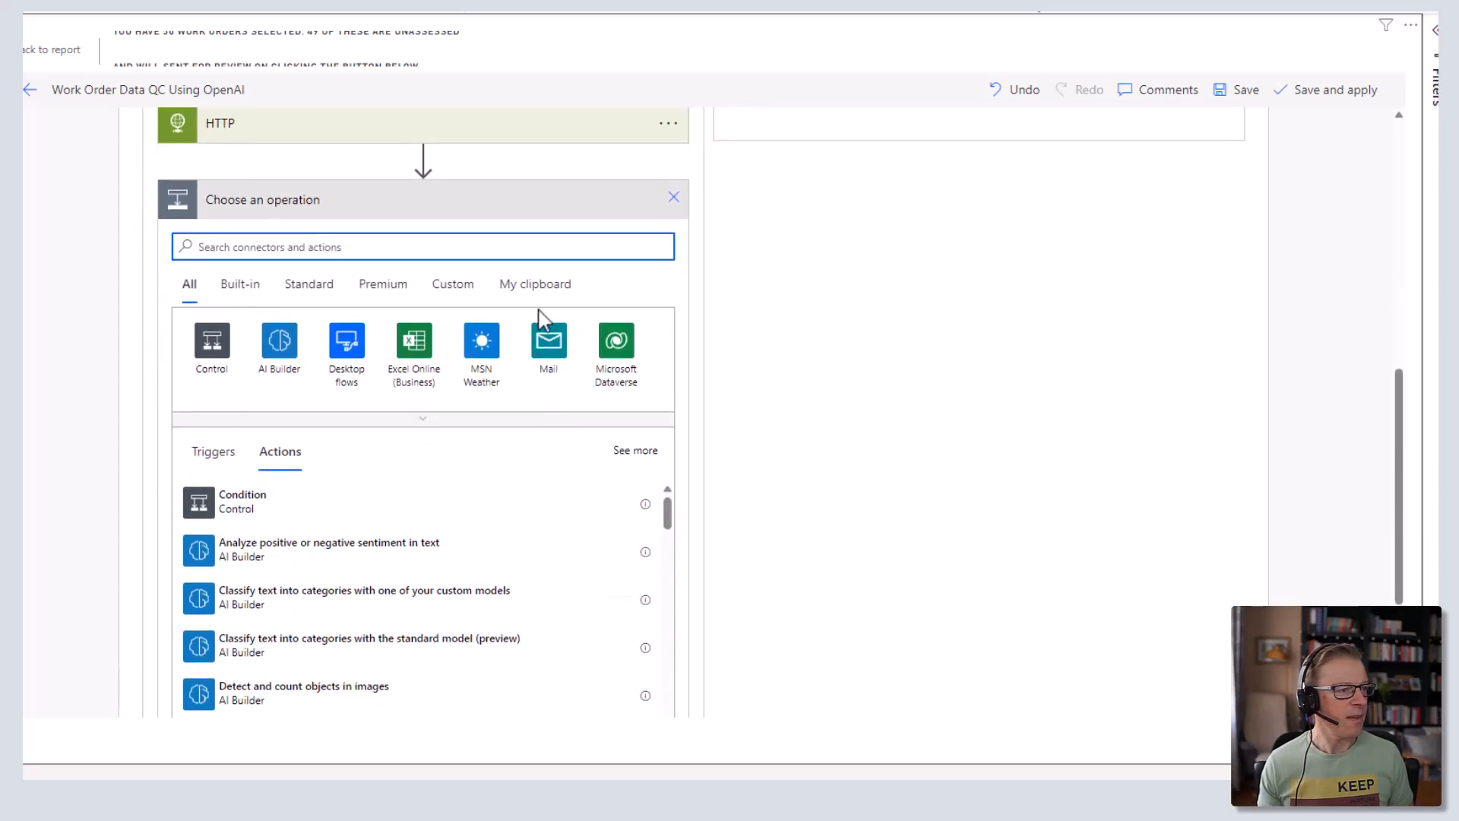
click(536, 285)
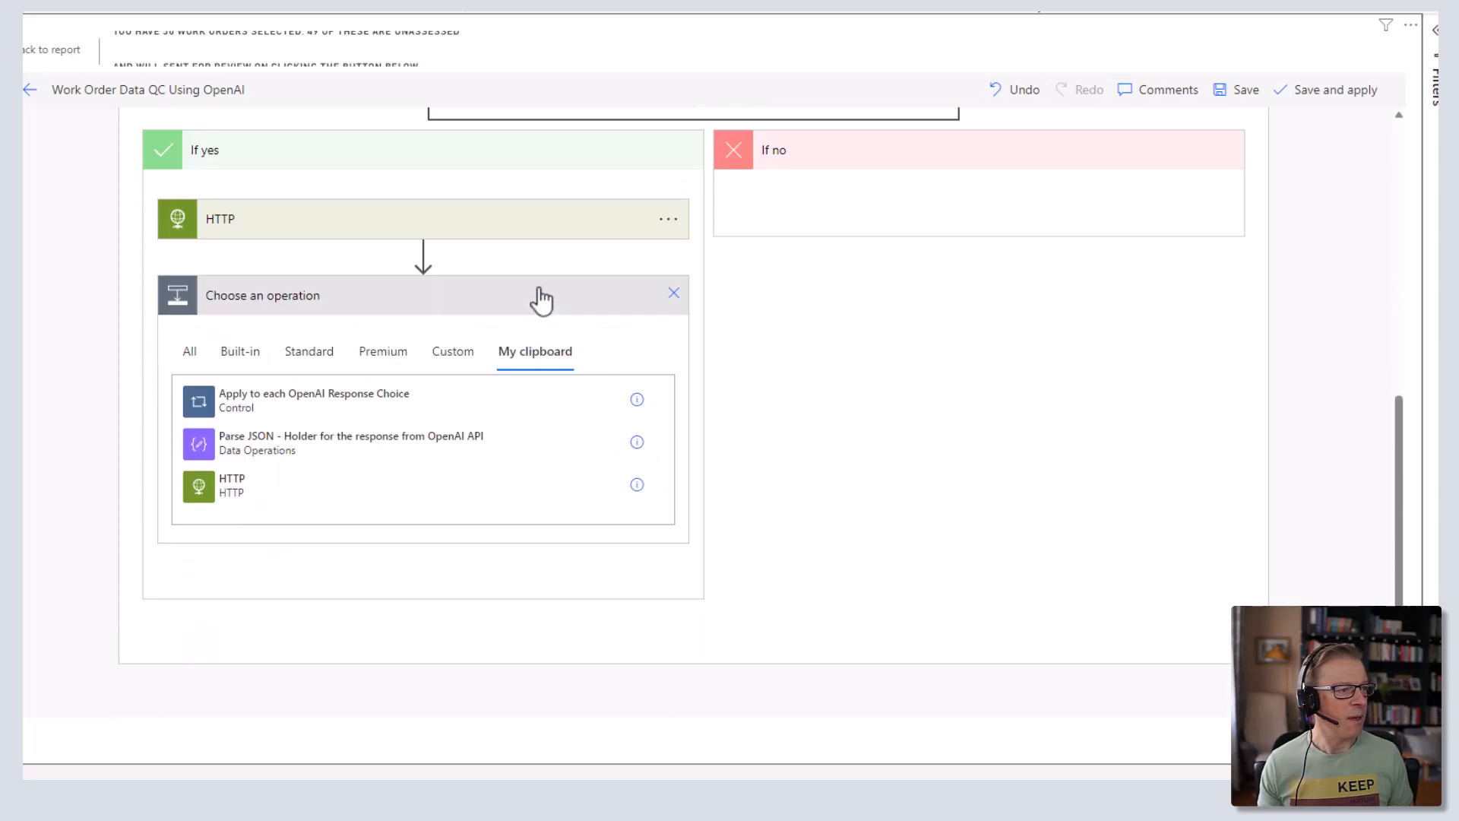
click(229, 454)
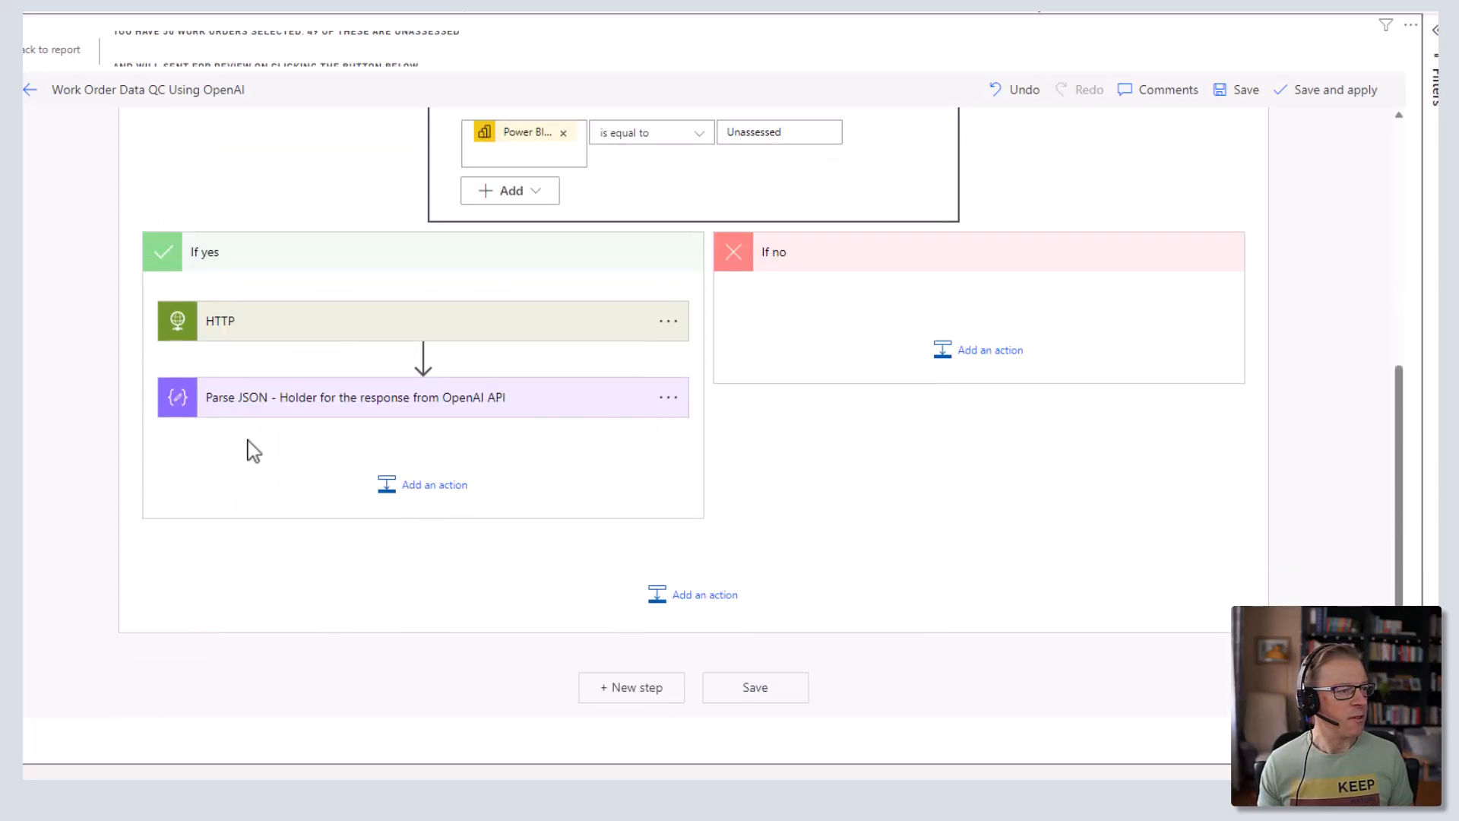
click(419, 417)
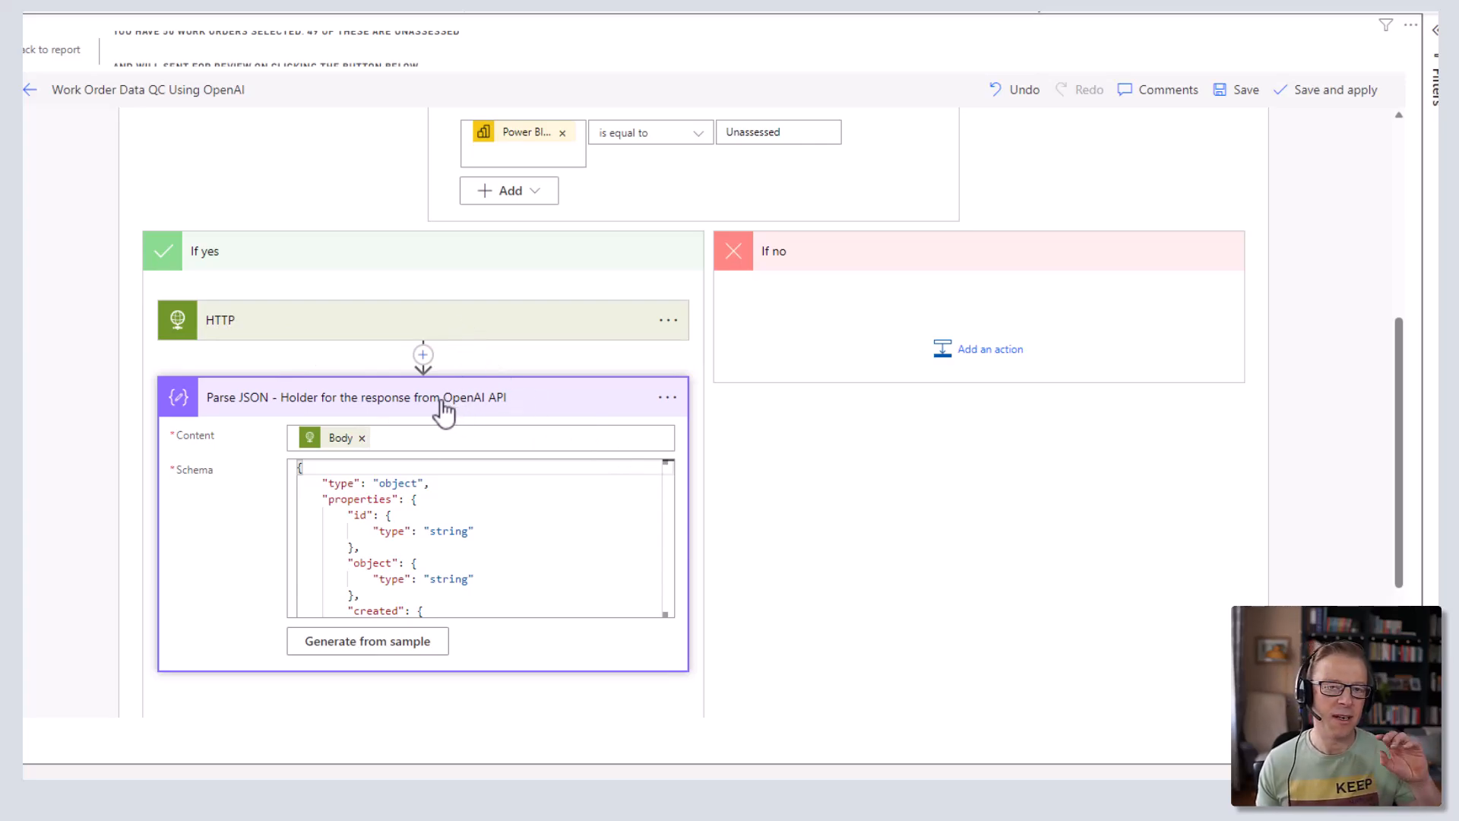
click(362, 406)
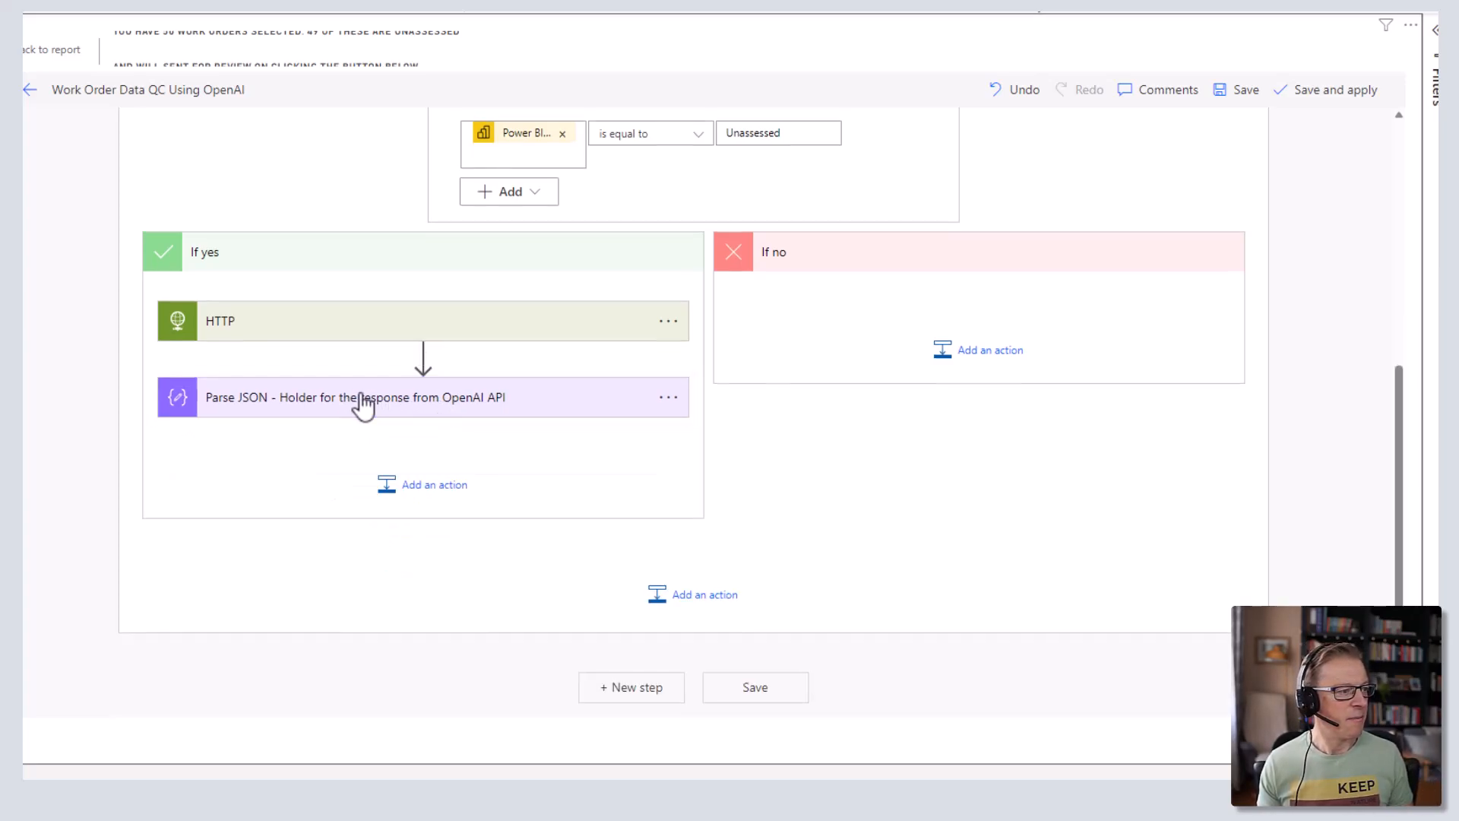
- Paste the Apply to each OpenAI Response Choice loop below Parse JSON and check its Coaching Themes Create item fields
click(414, 487)
click(556, 568)
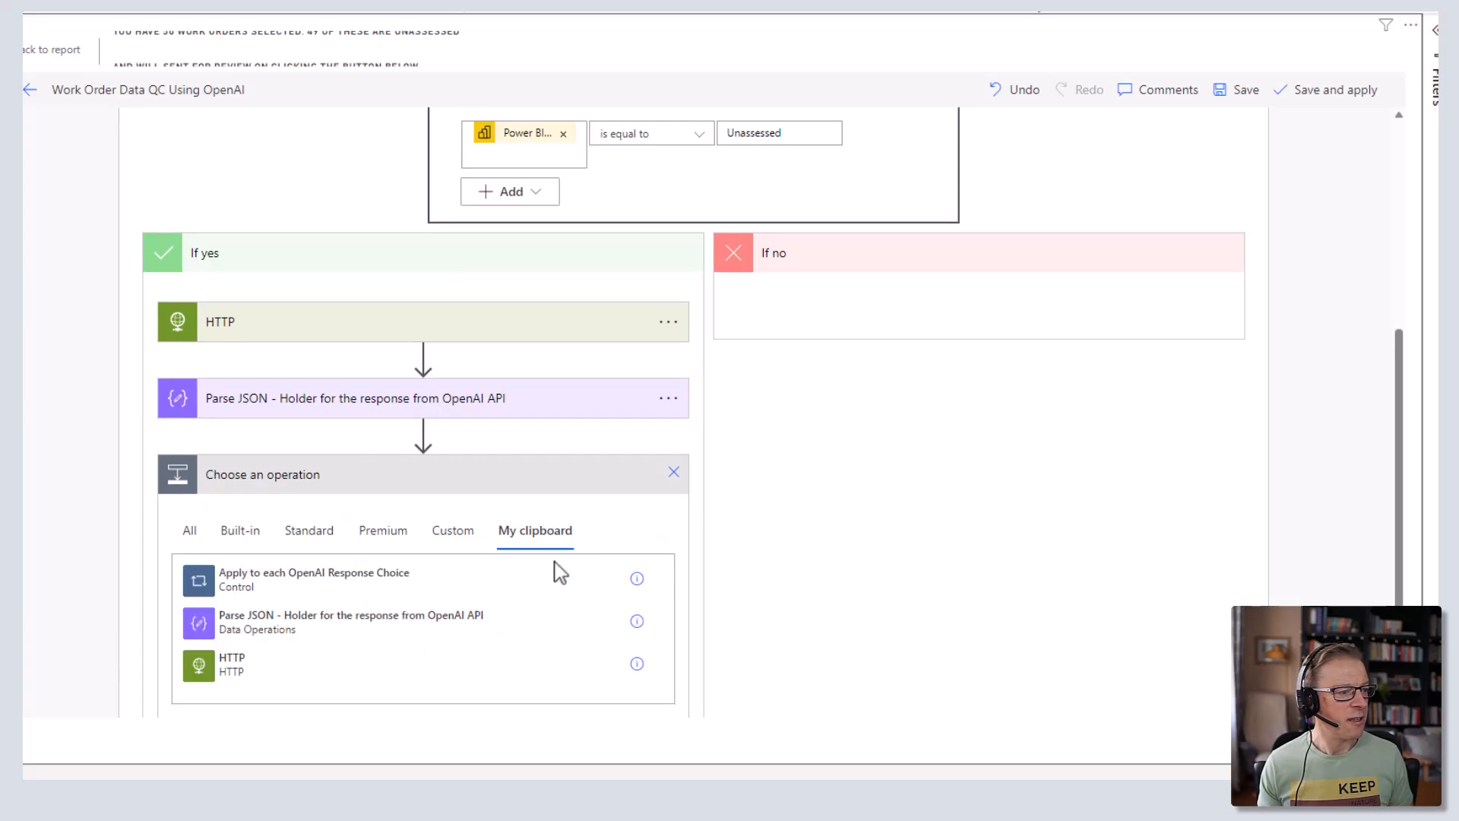
click(235, 589)
click(417, 479)
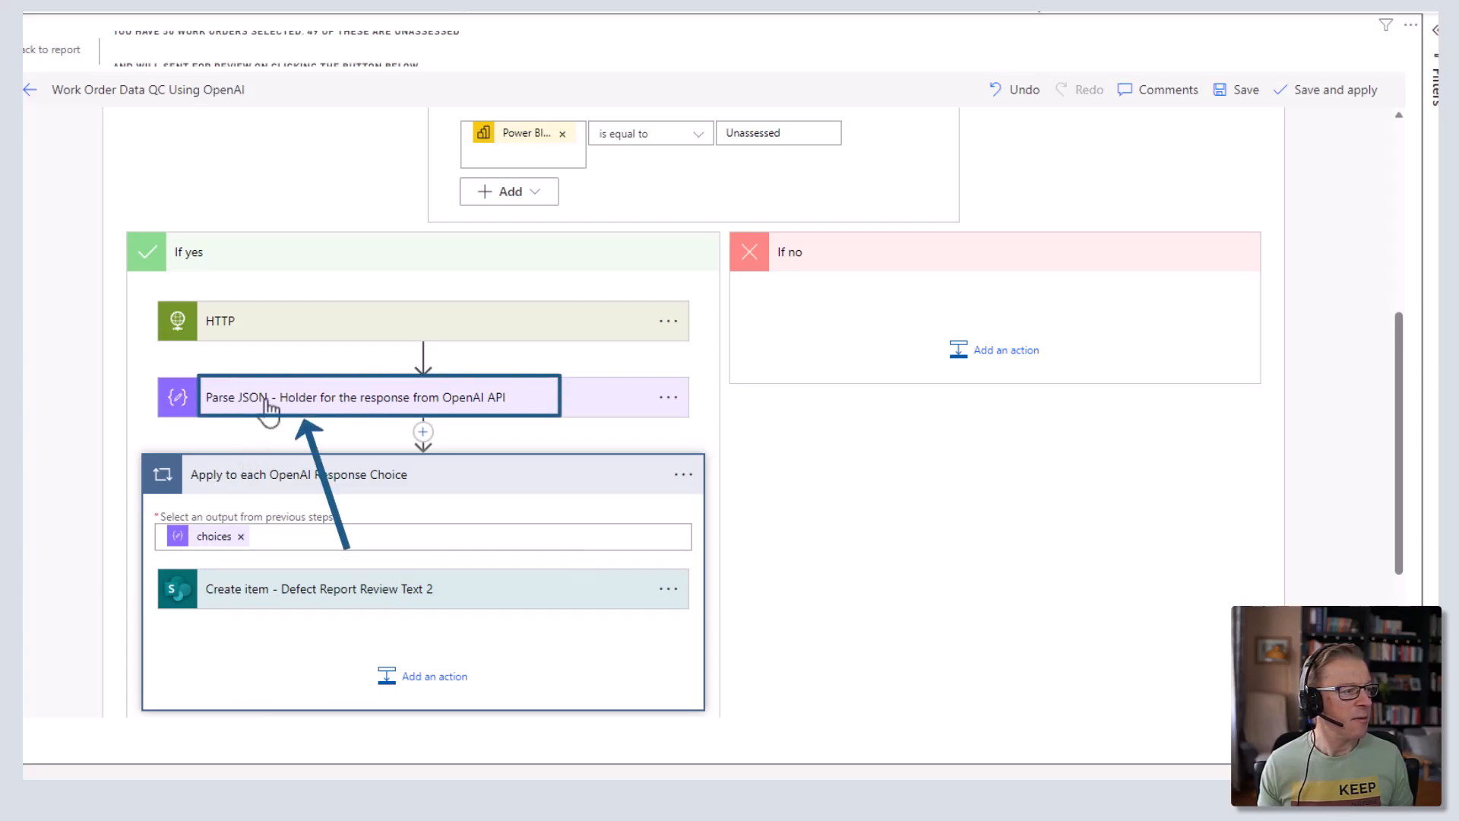
scroll(483, 588, down, 2)
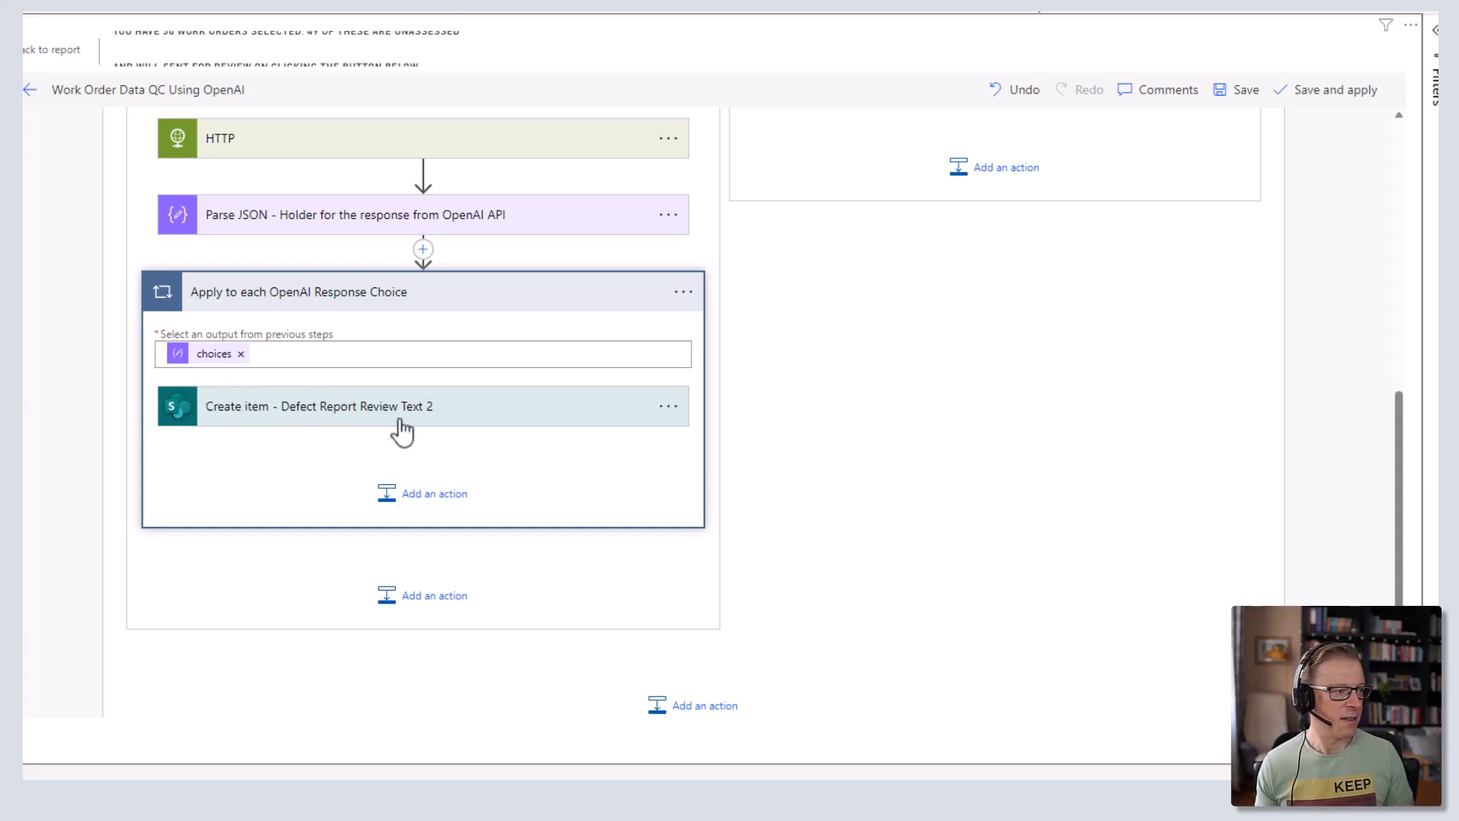
click(457, 418)
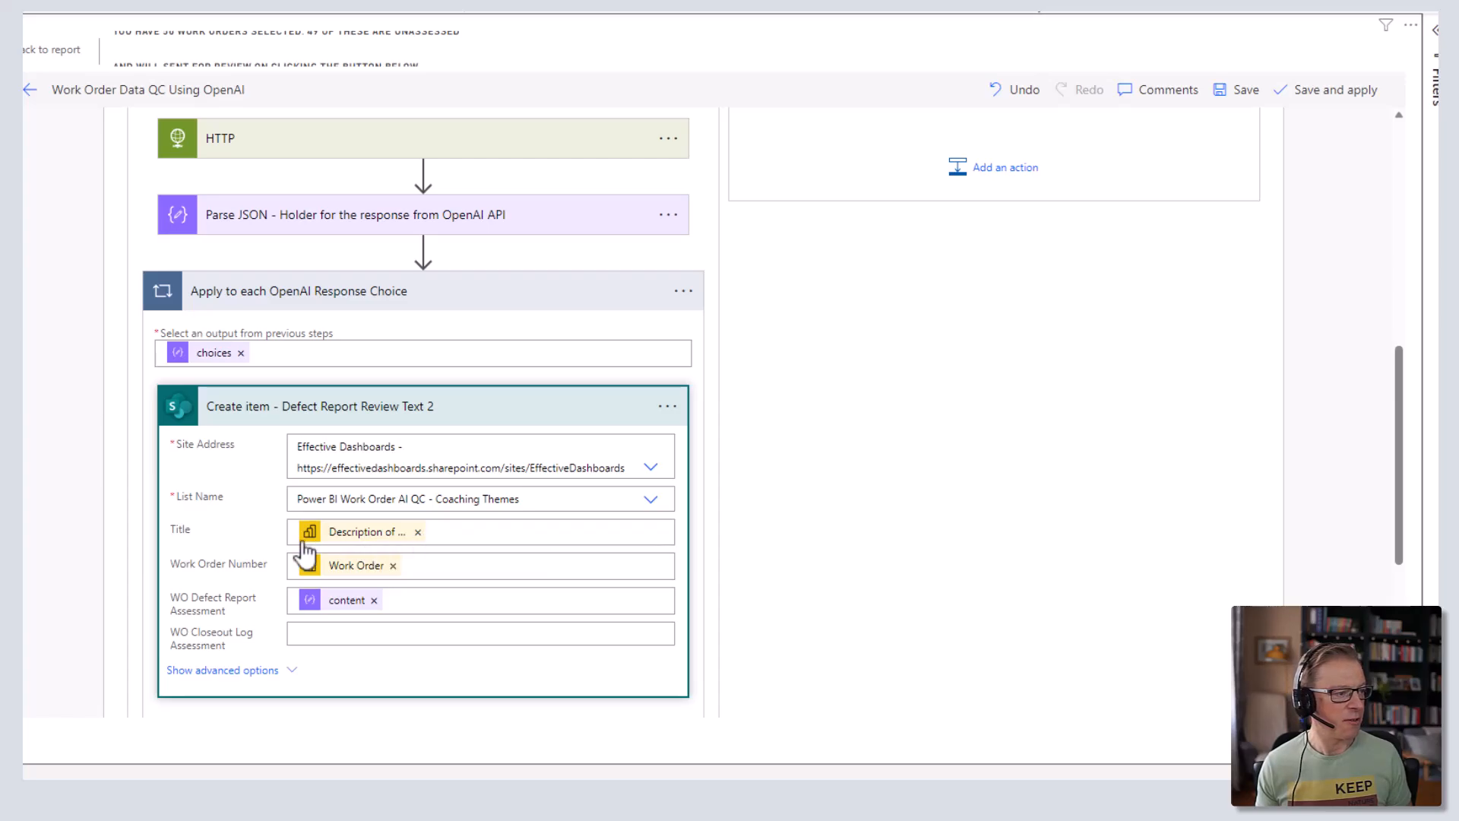
scroll(466, 348, up, 6)
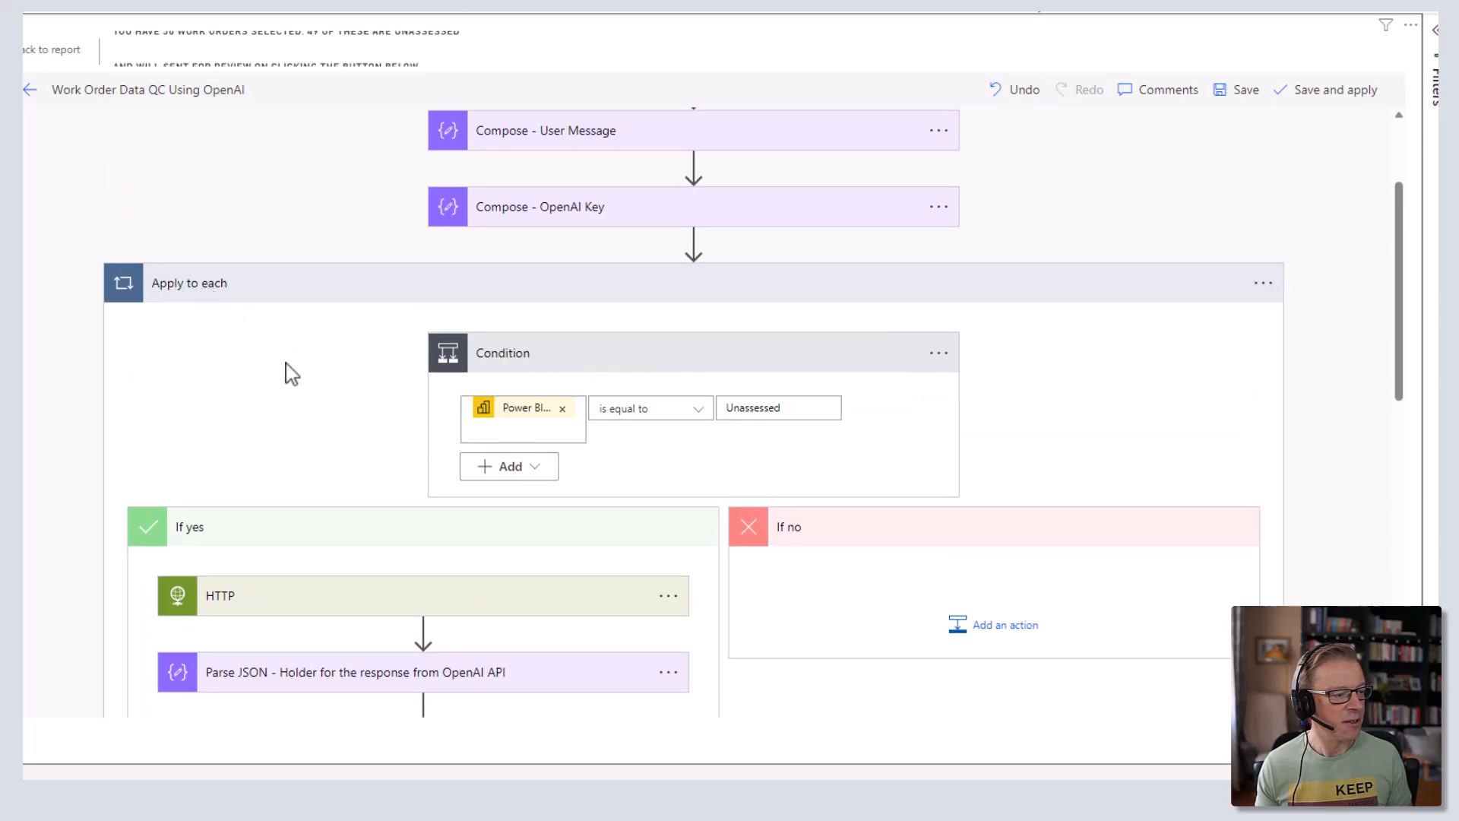
- Replace Title with Power BI Description of Work and Work Order Number with Power BI Work Order
scroll(286, 372, down, 7)
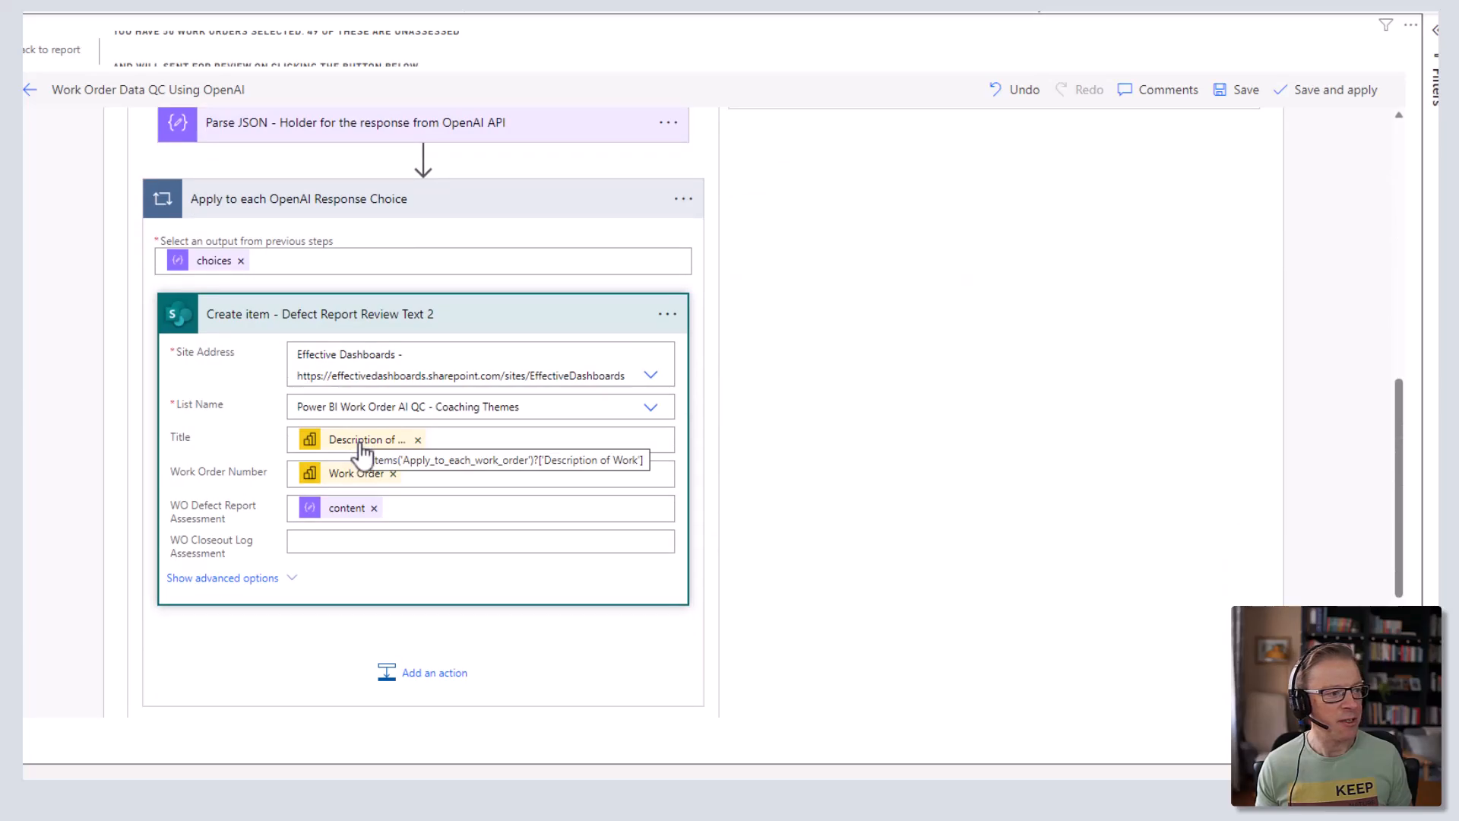
click(417, 440)
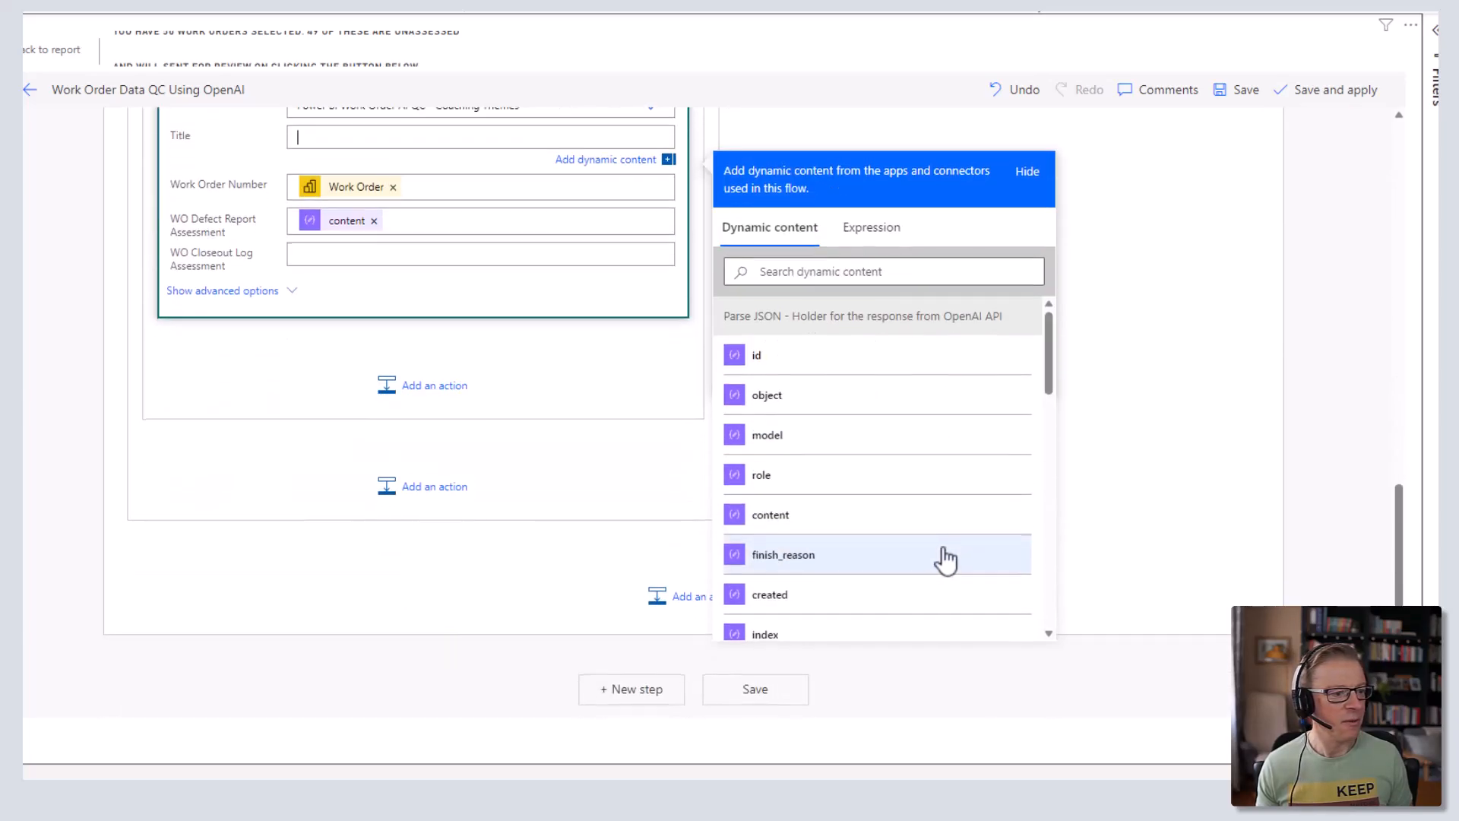
scroll(946, 560, down, 8)
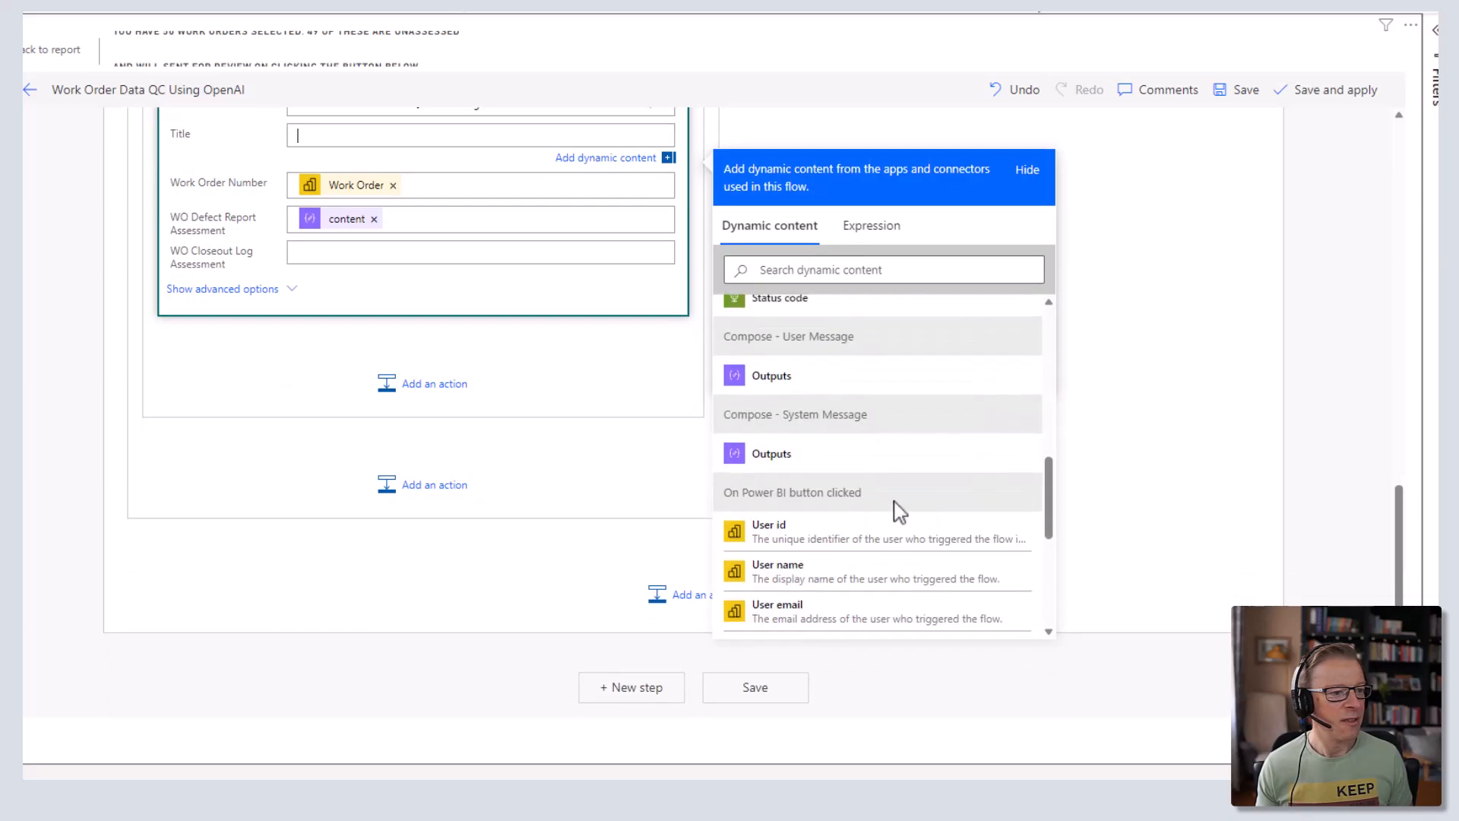
scroll(897, 509, down, 3)
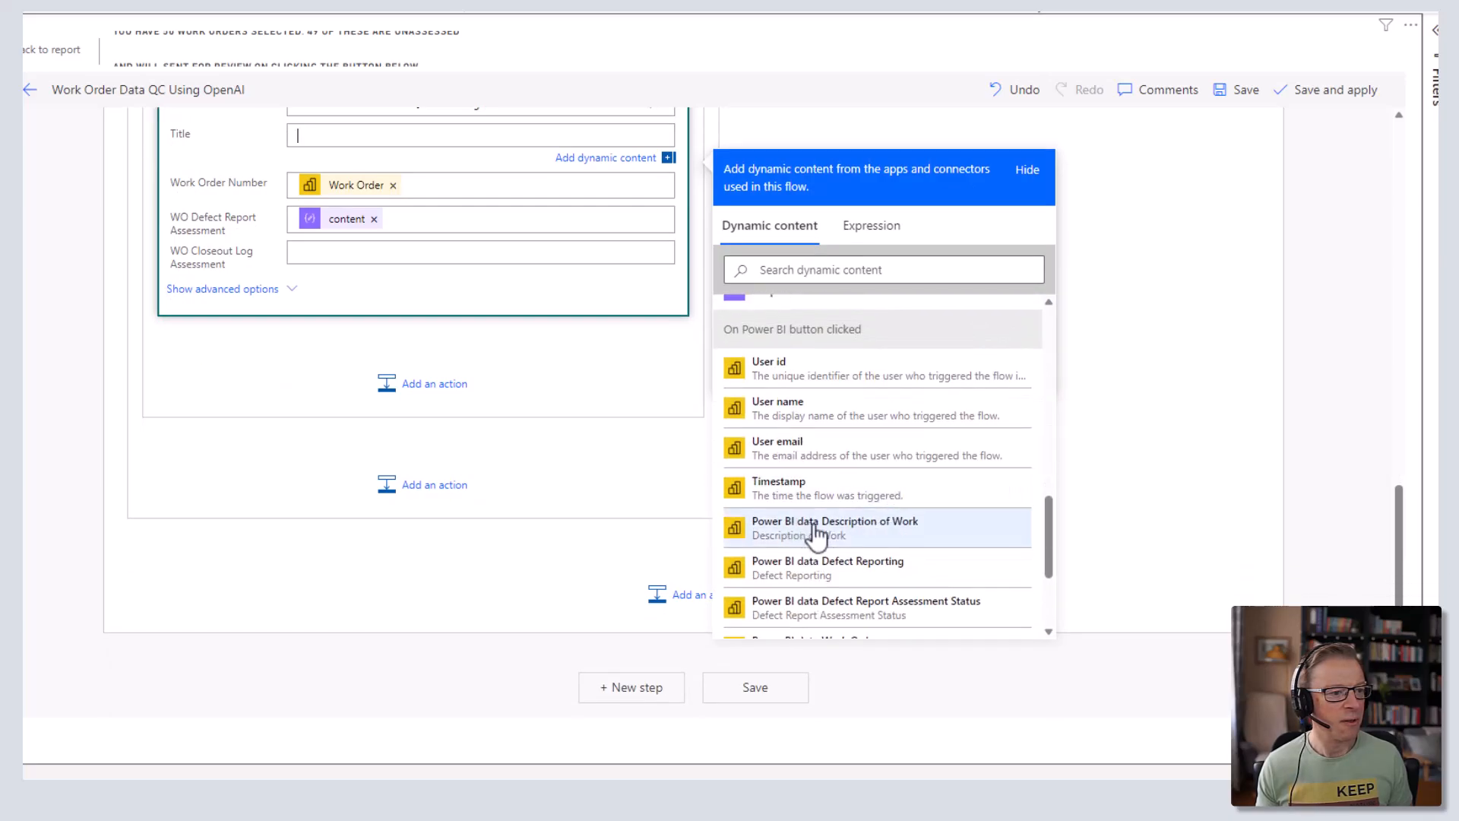
click(819, 534)
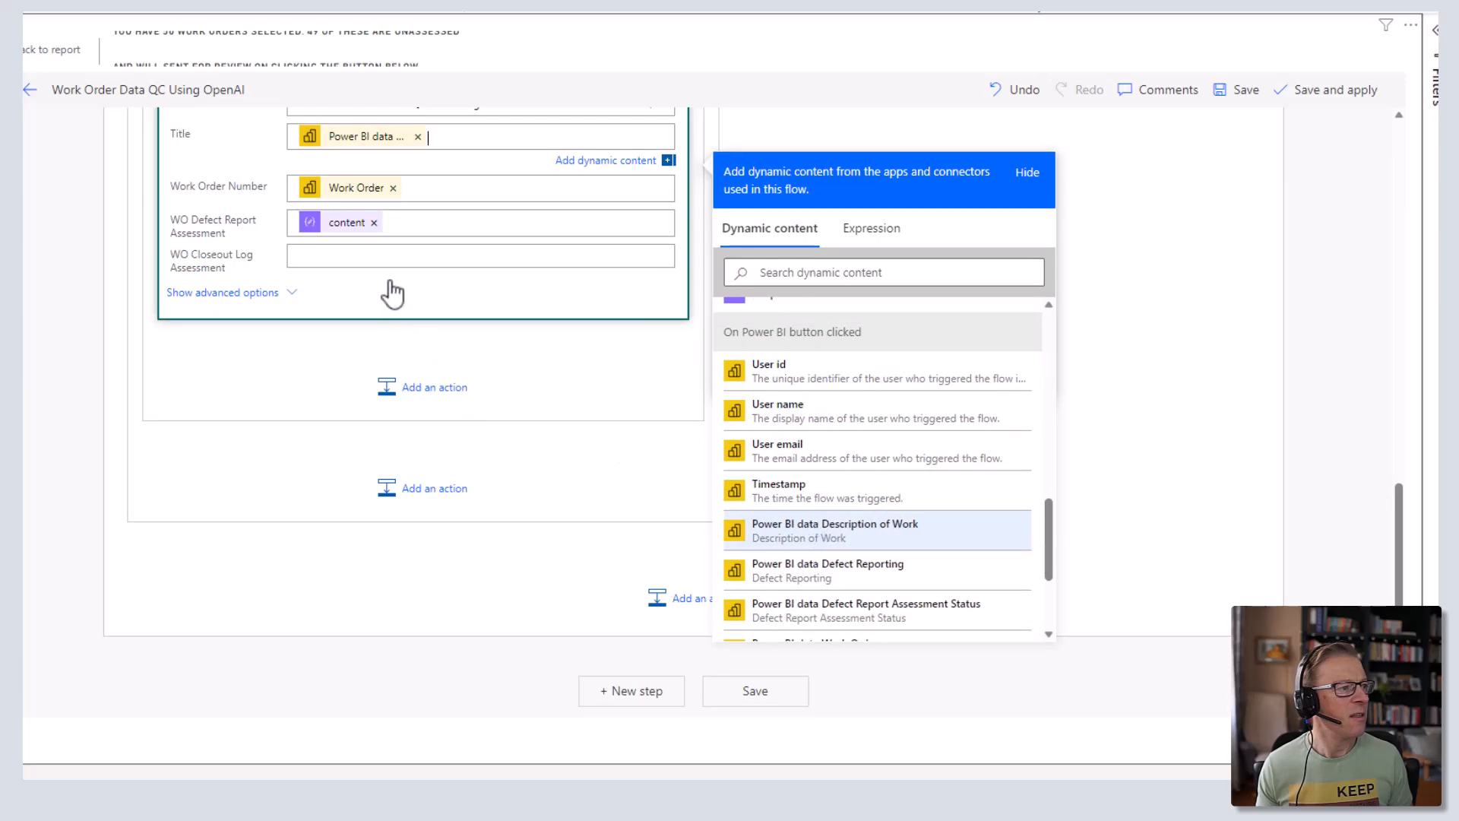
click(393, 189)
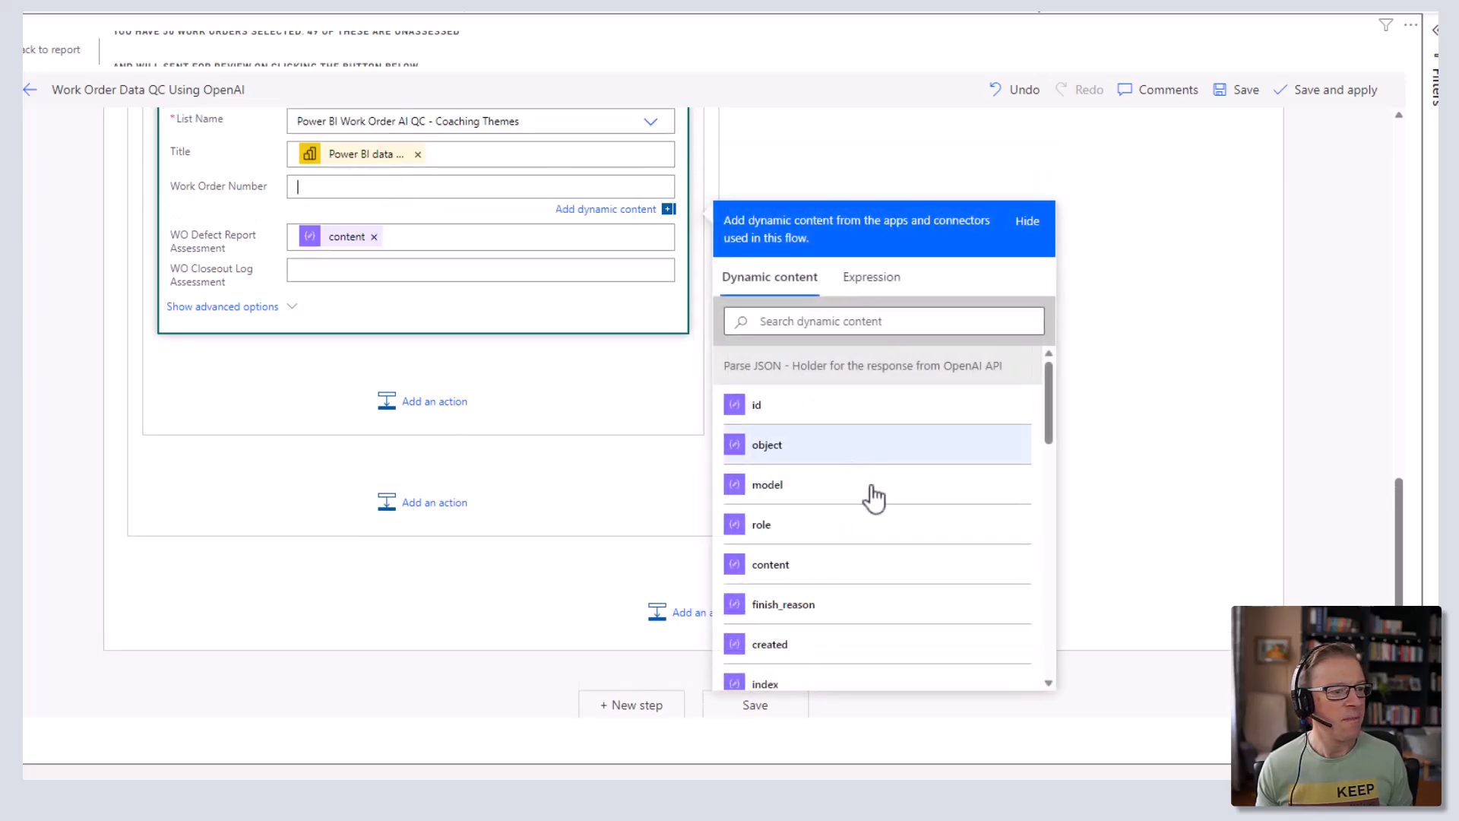
scroll(879, 494, down, 10)
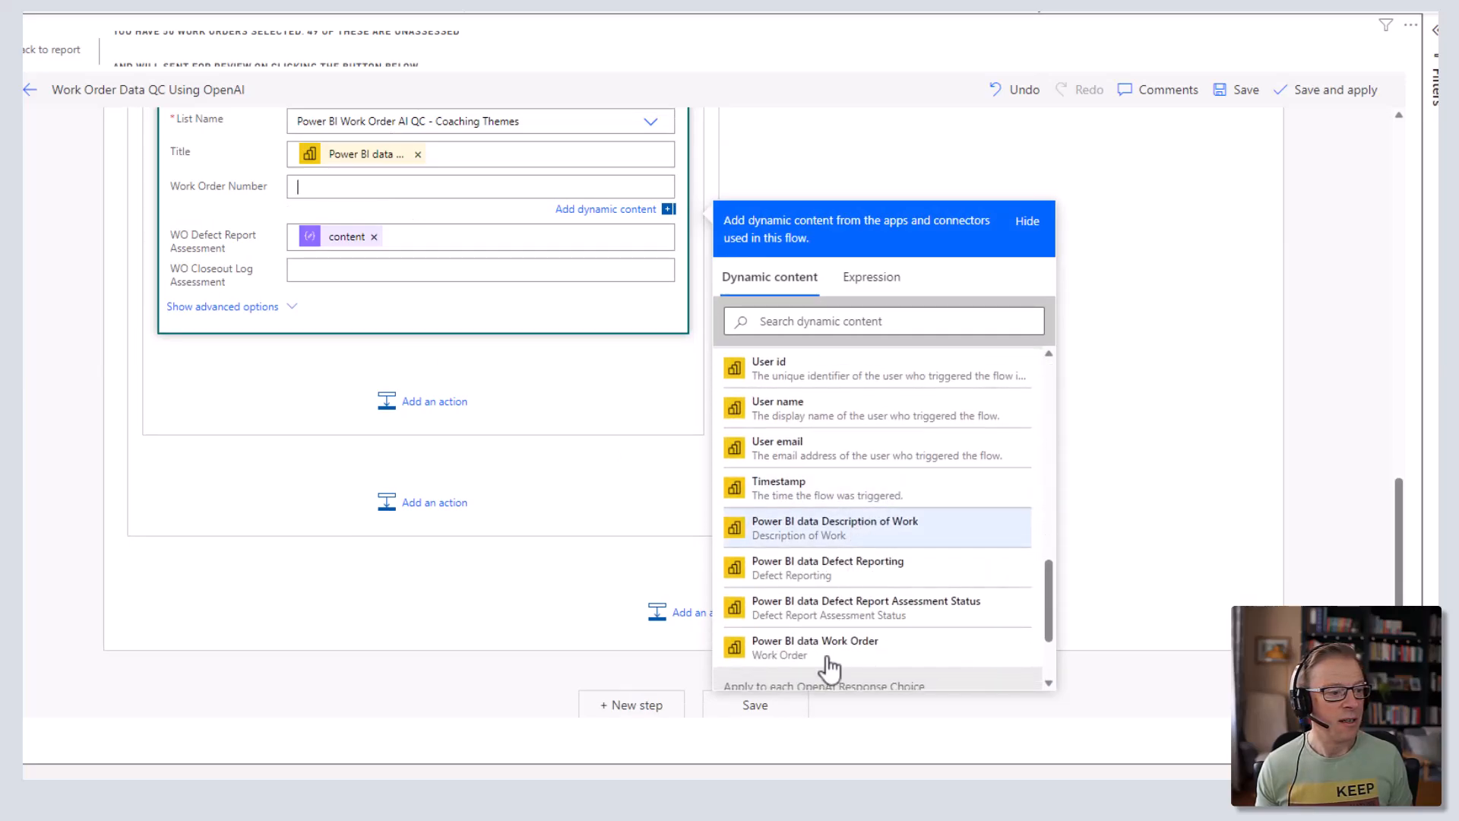
click(867, 652)
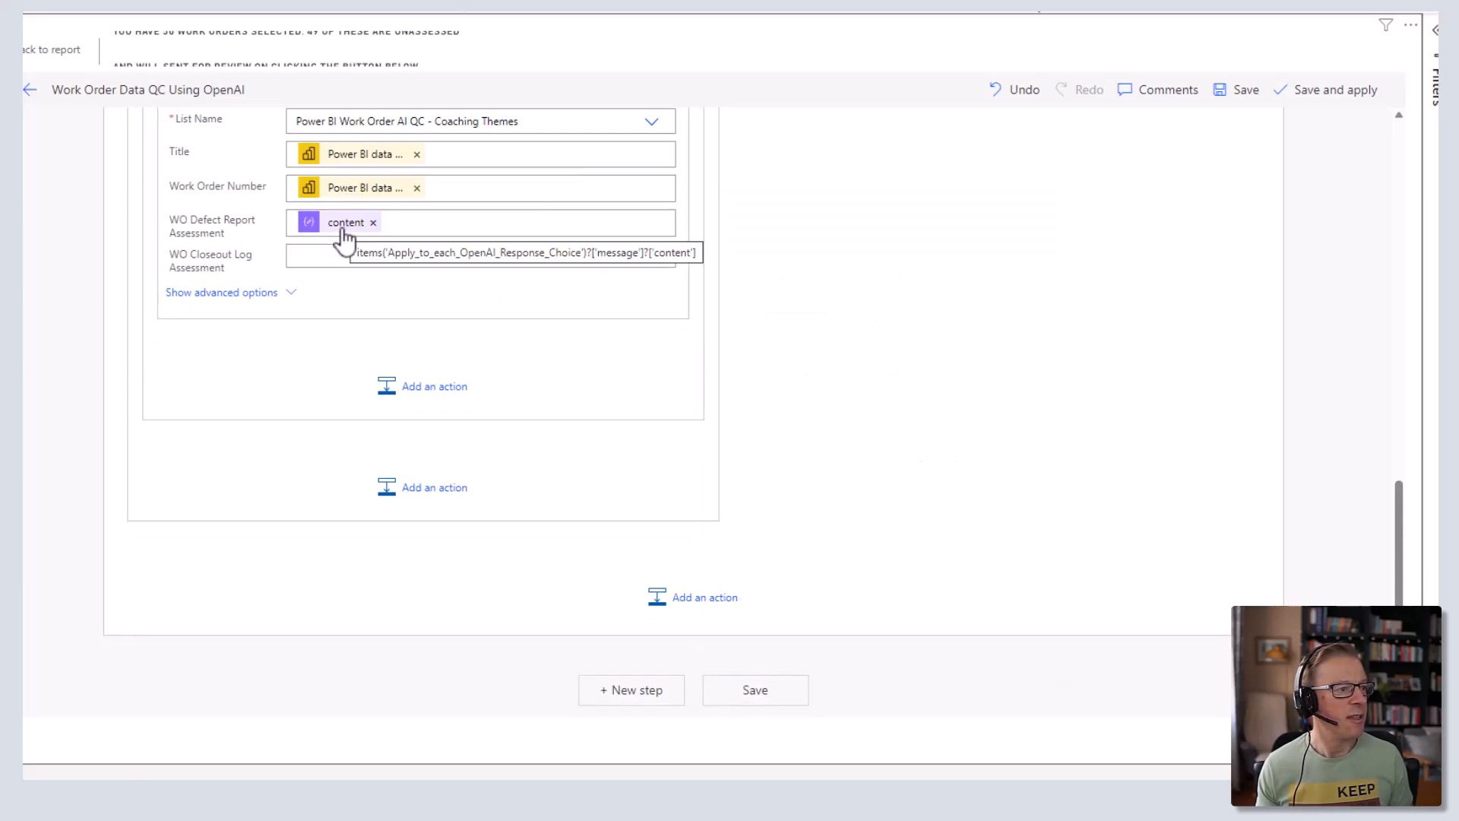
scroll(433, 365, up, 6)
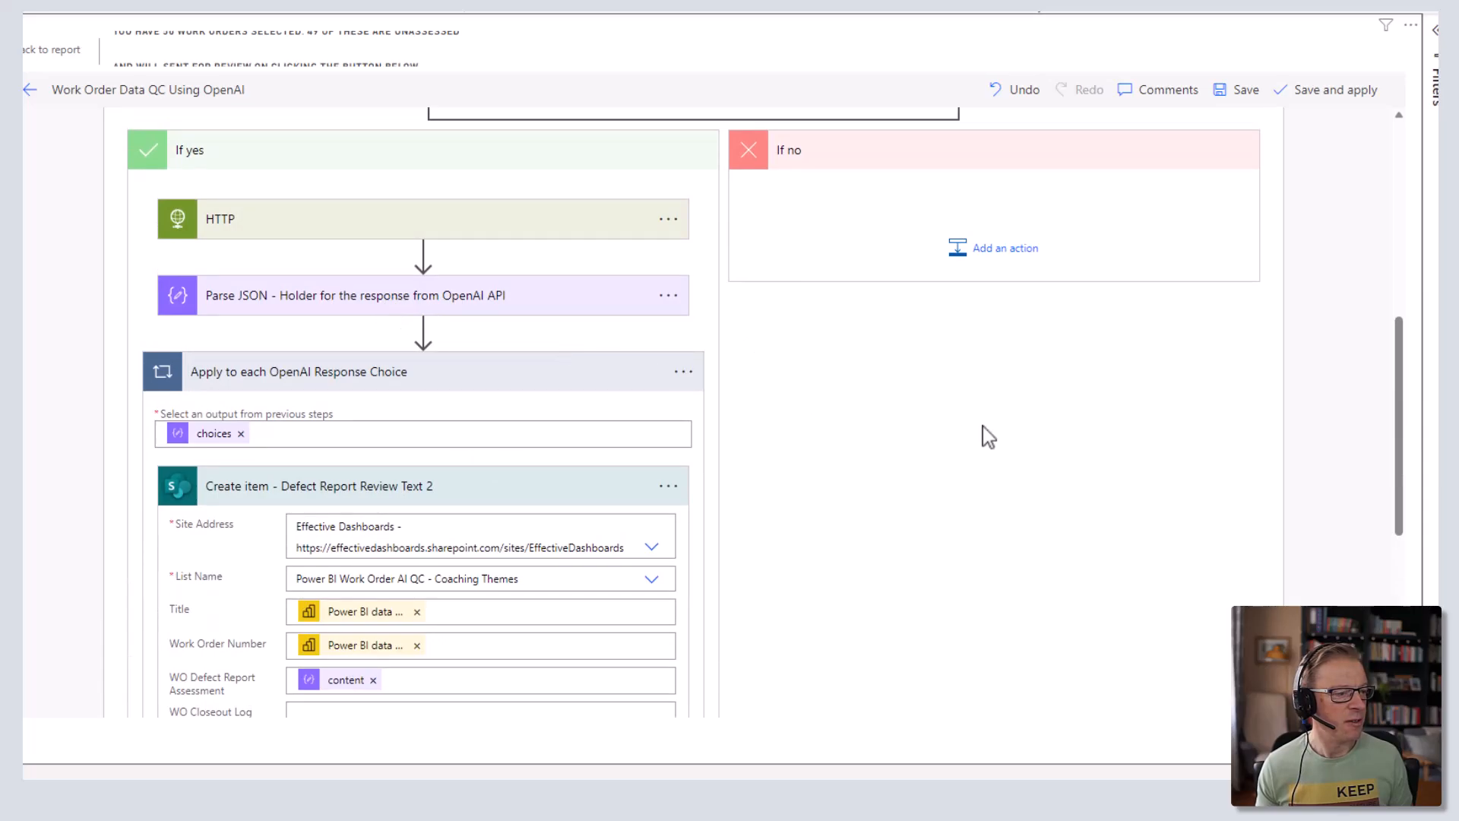
scroll(916, 484, down, 6)
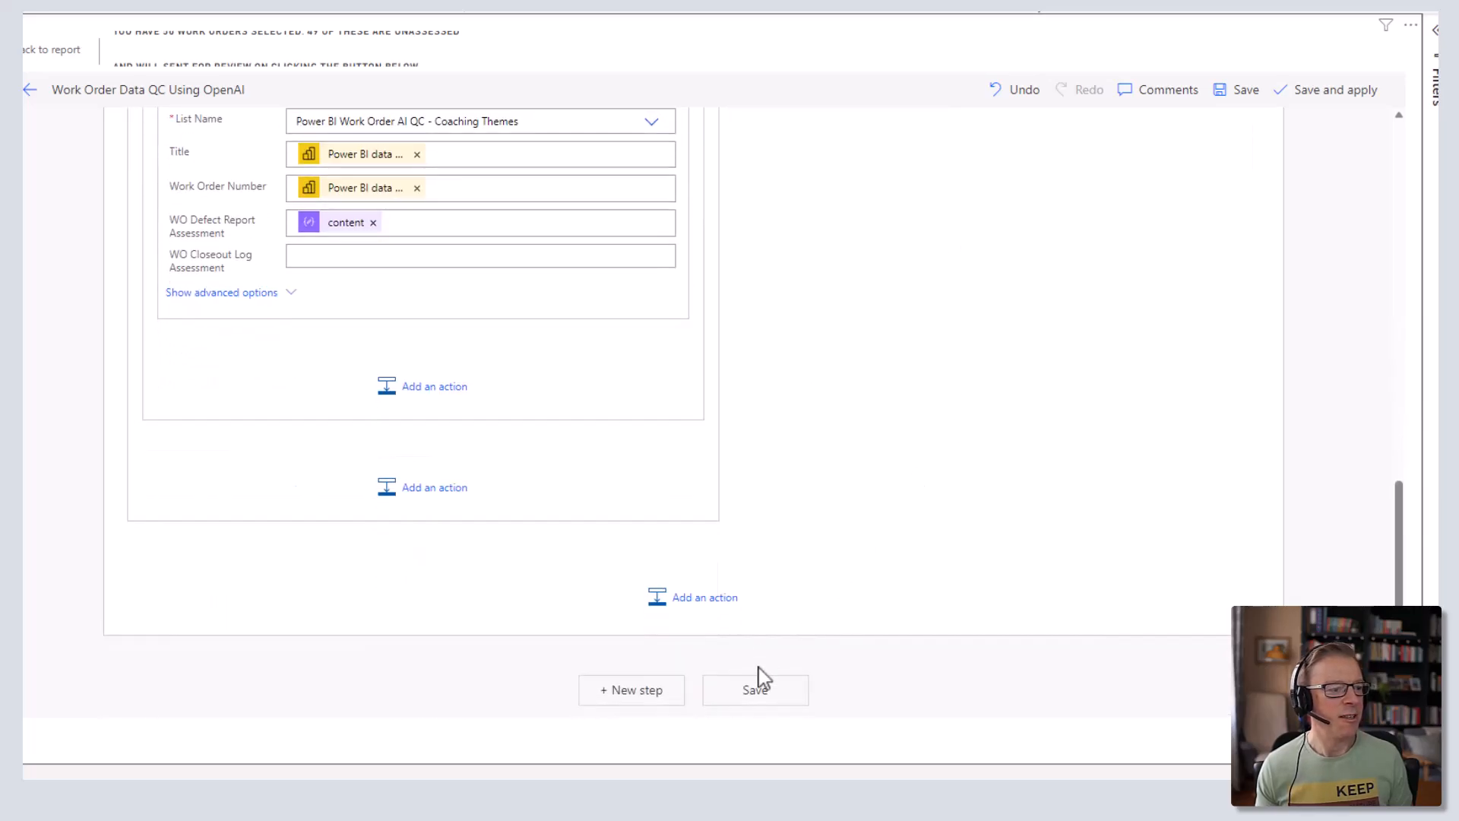
- Save the Work Order Data QC Using OpenAI flow and review the HTTP step's request
click(760, 693)
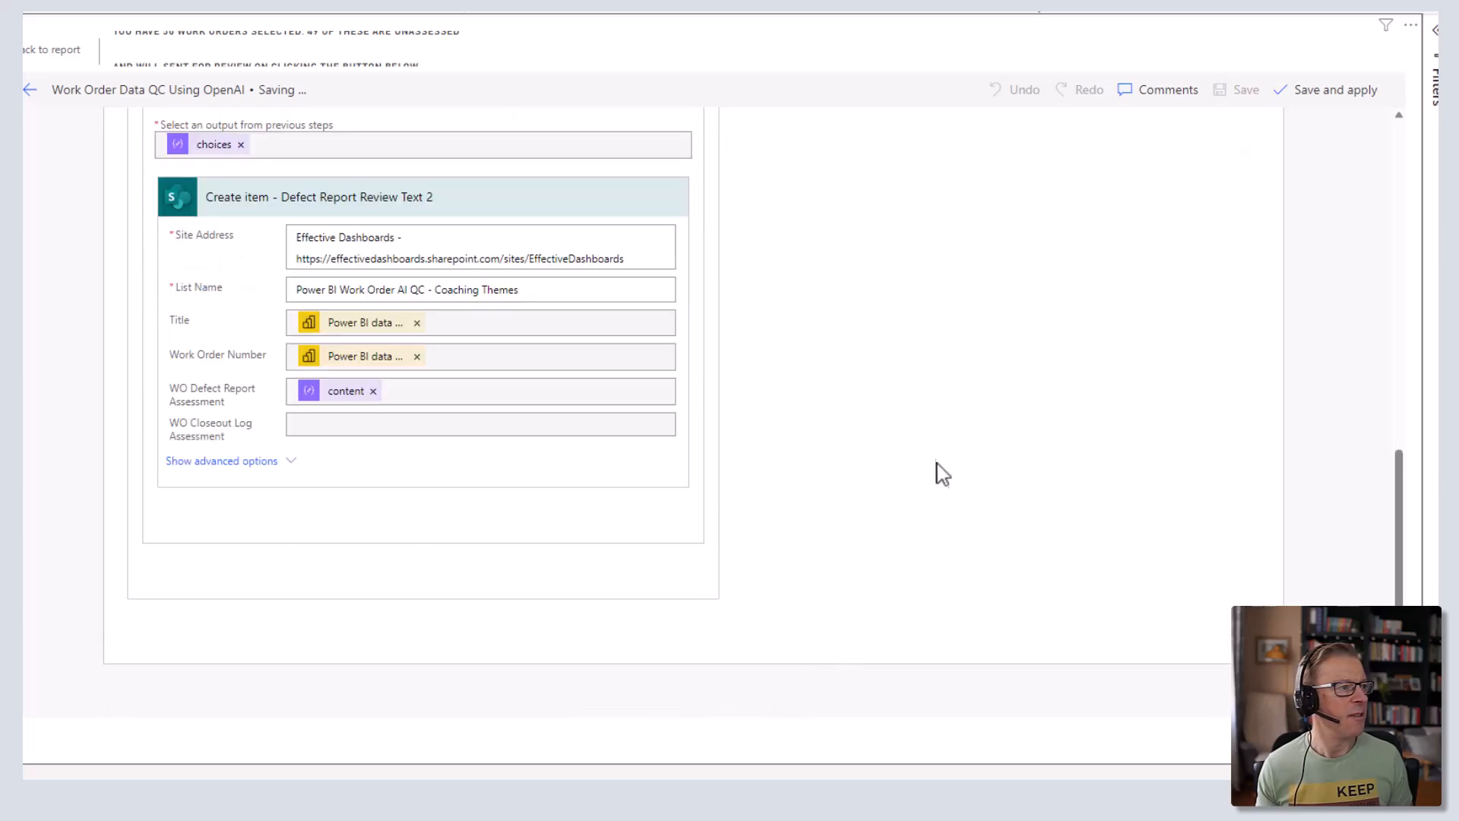
scroll(941, 465, up, 12)
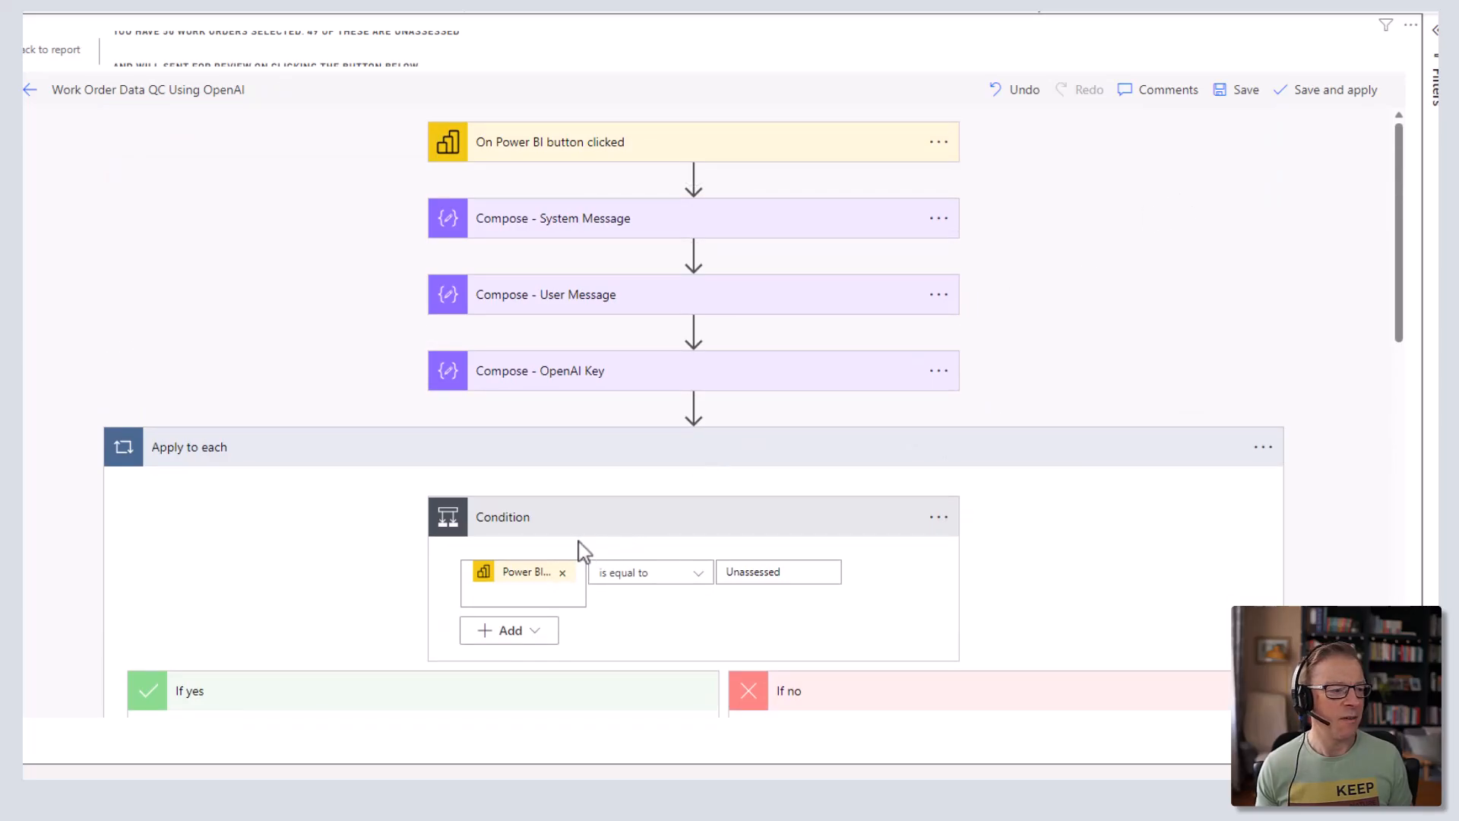
scroll(666, 548, down, 4)
scroll(466, 466, down, 3)
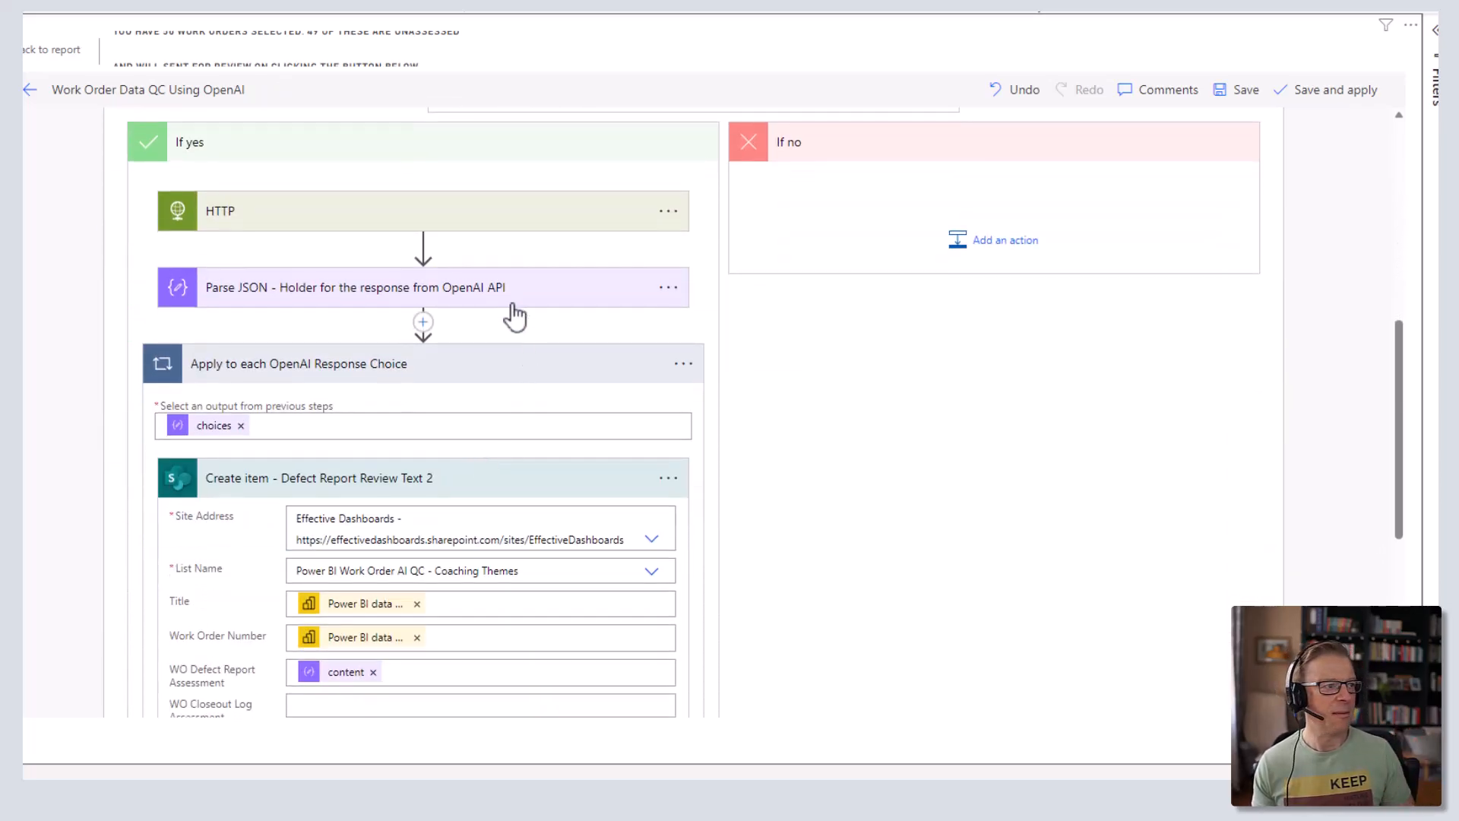
click(445, 227)
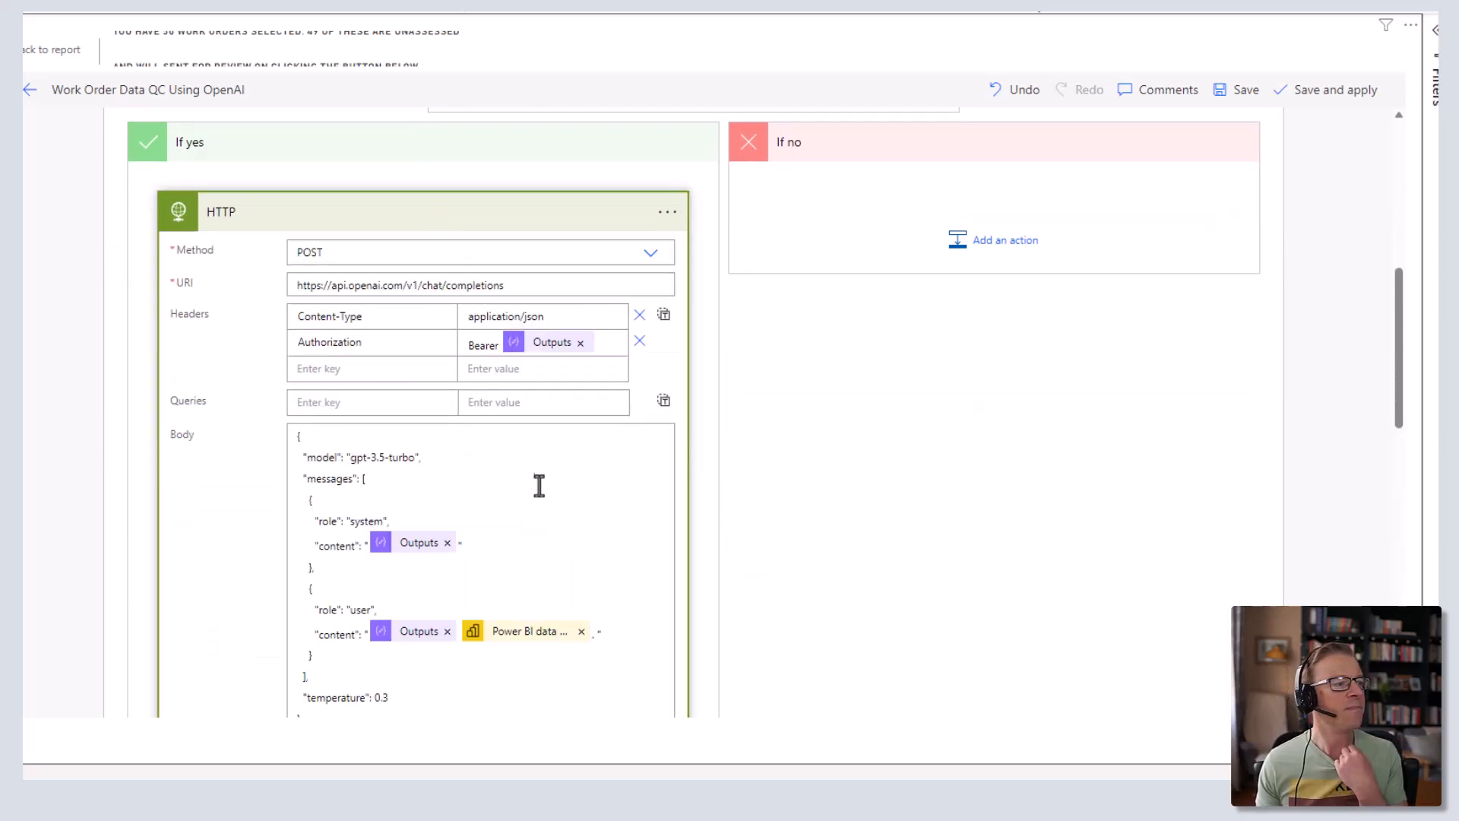
scroll(538, 490, down, 3)
scroll(536, 490, up, 5)
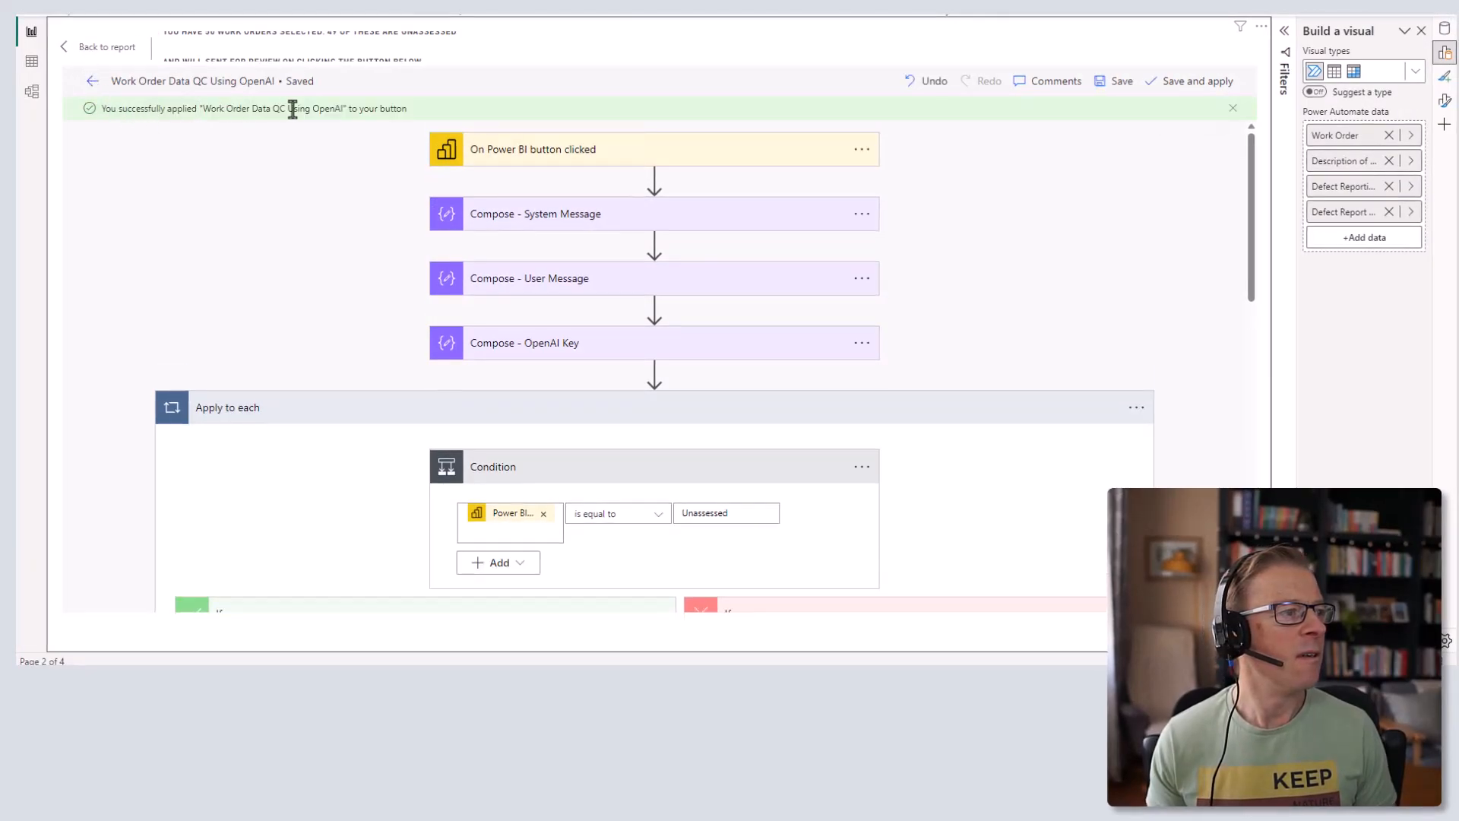
- Select work orders 1, 2 and 3 in the Power BI table and send them for review
click(99, 47)
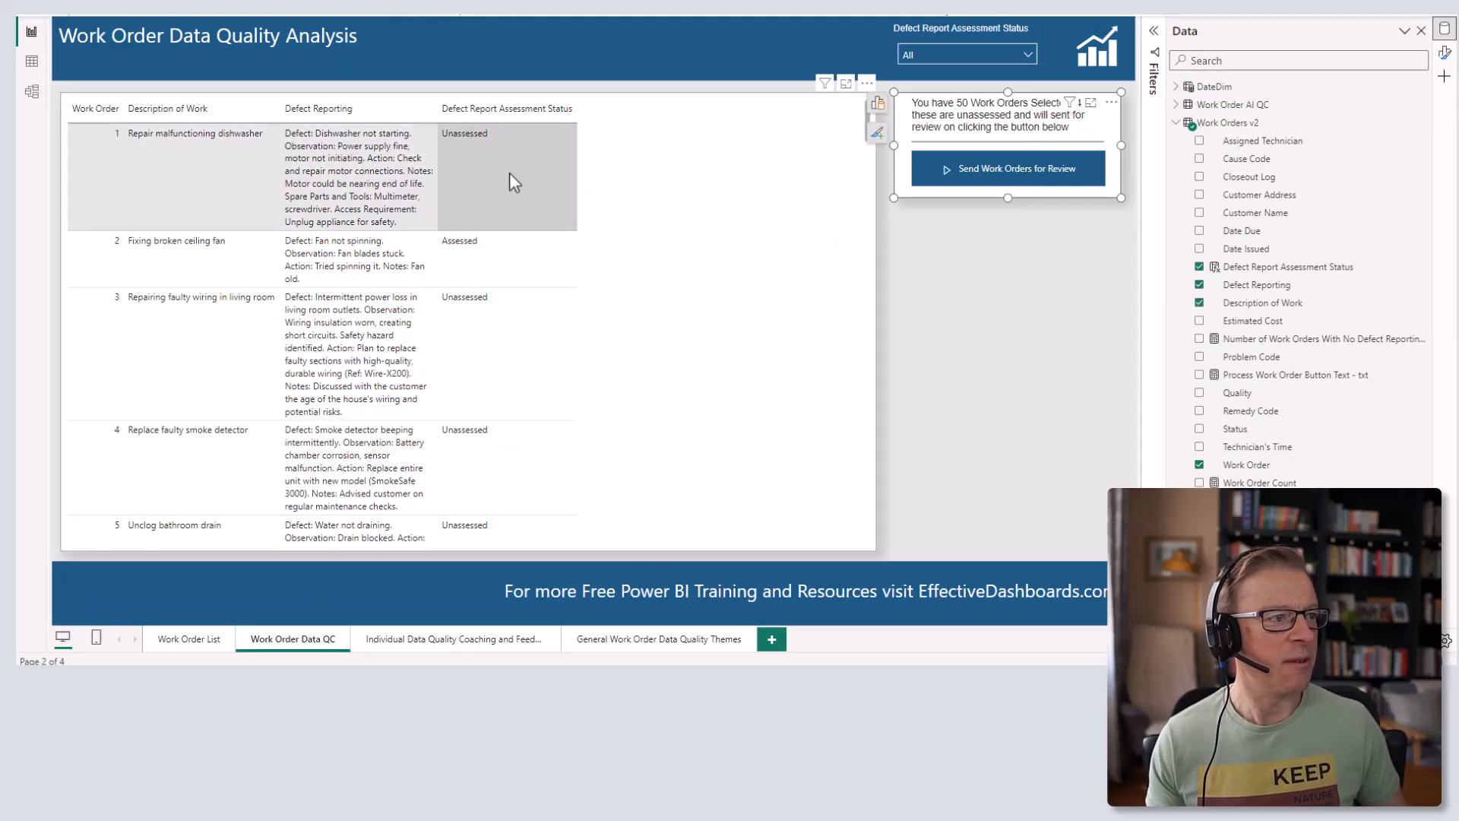
click(572, 217)
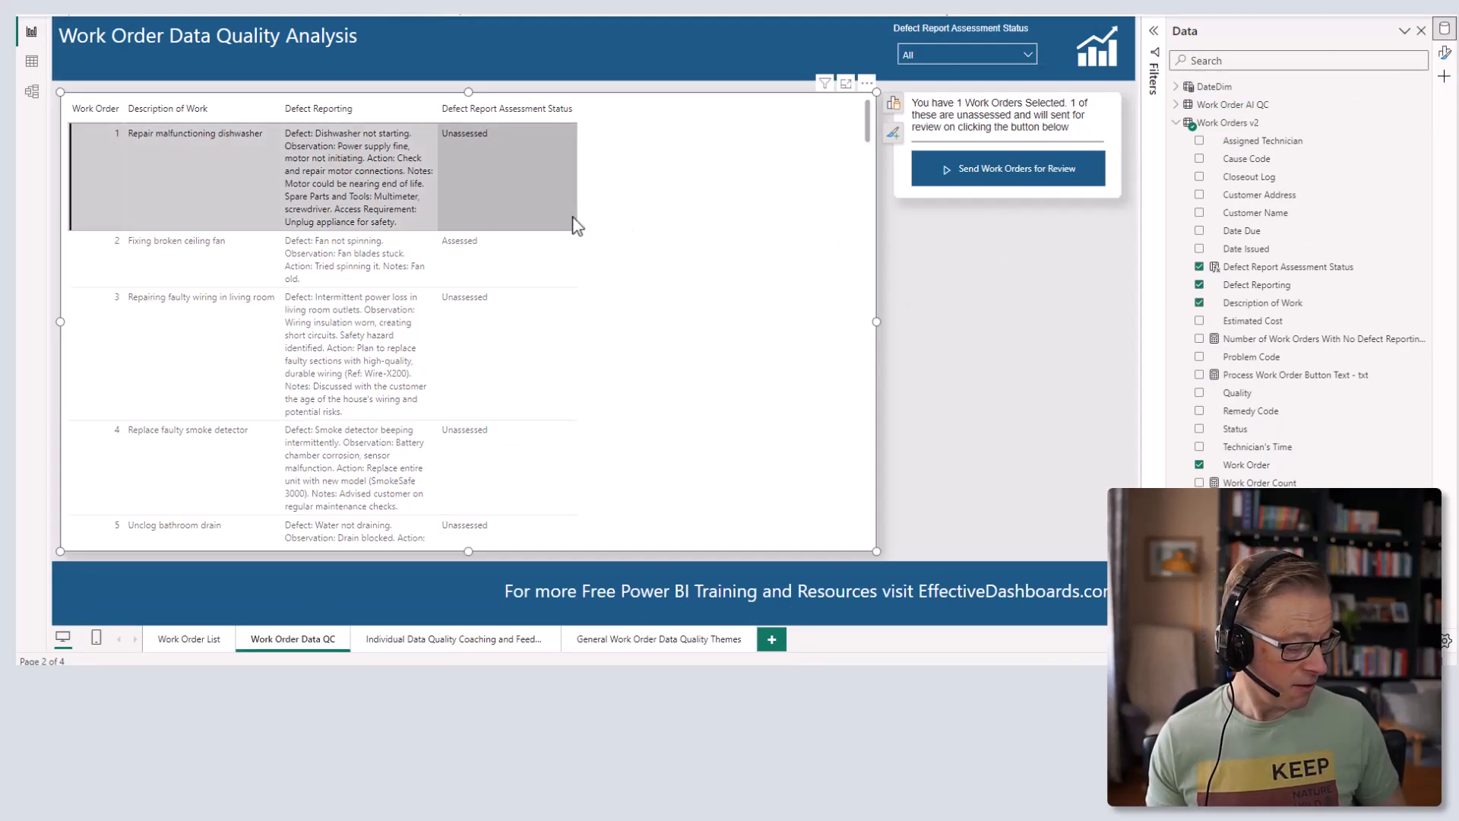
ctrl+click(520, 257)
ctrl+click(535, 342)
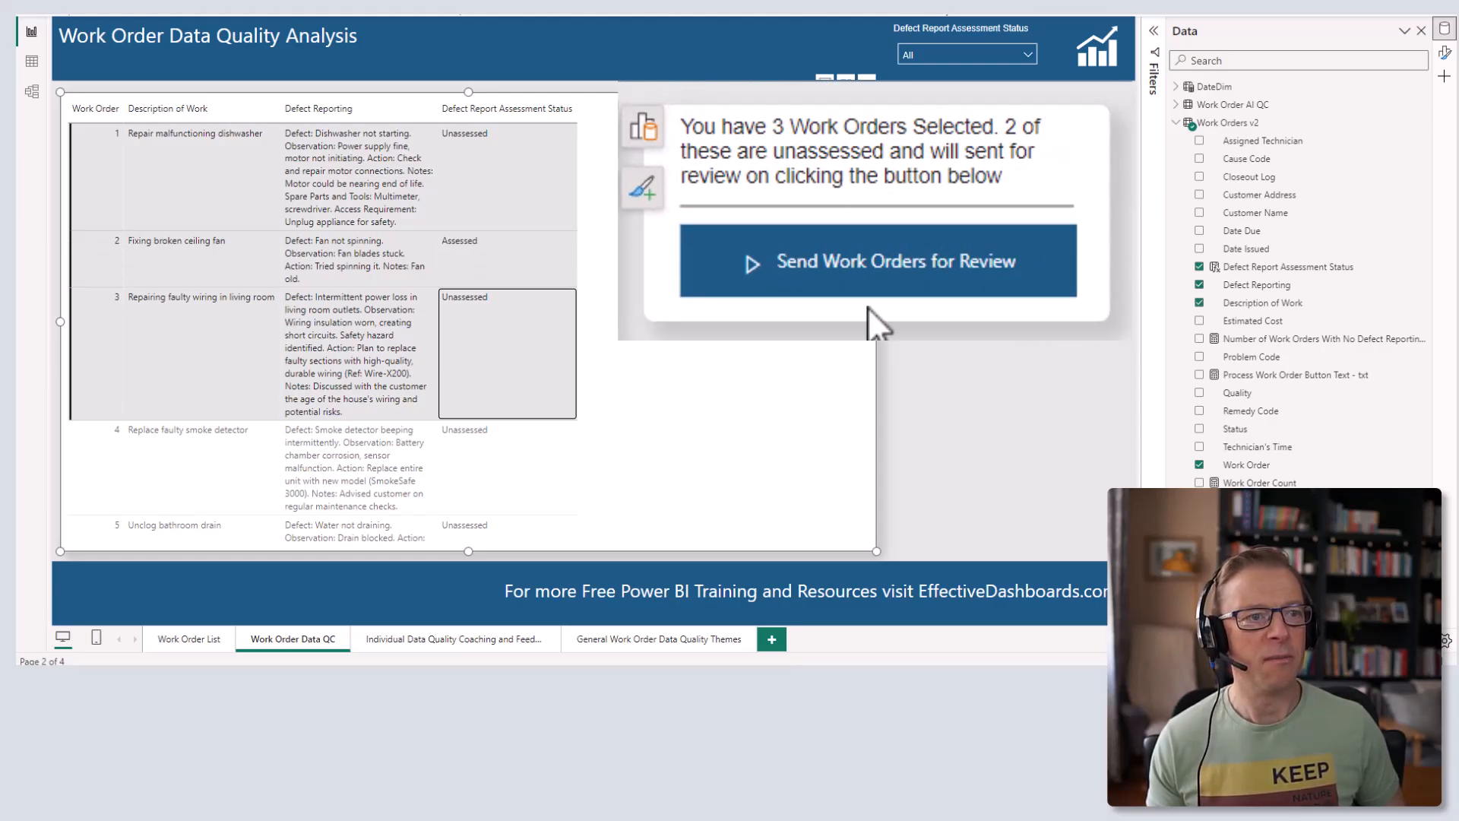
click(860, 265)
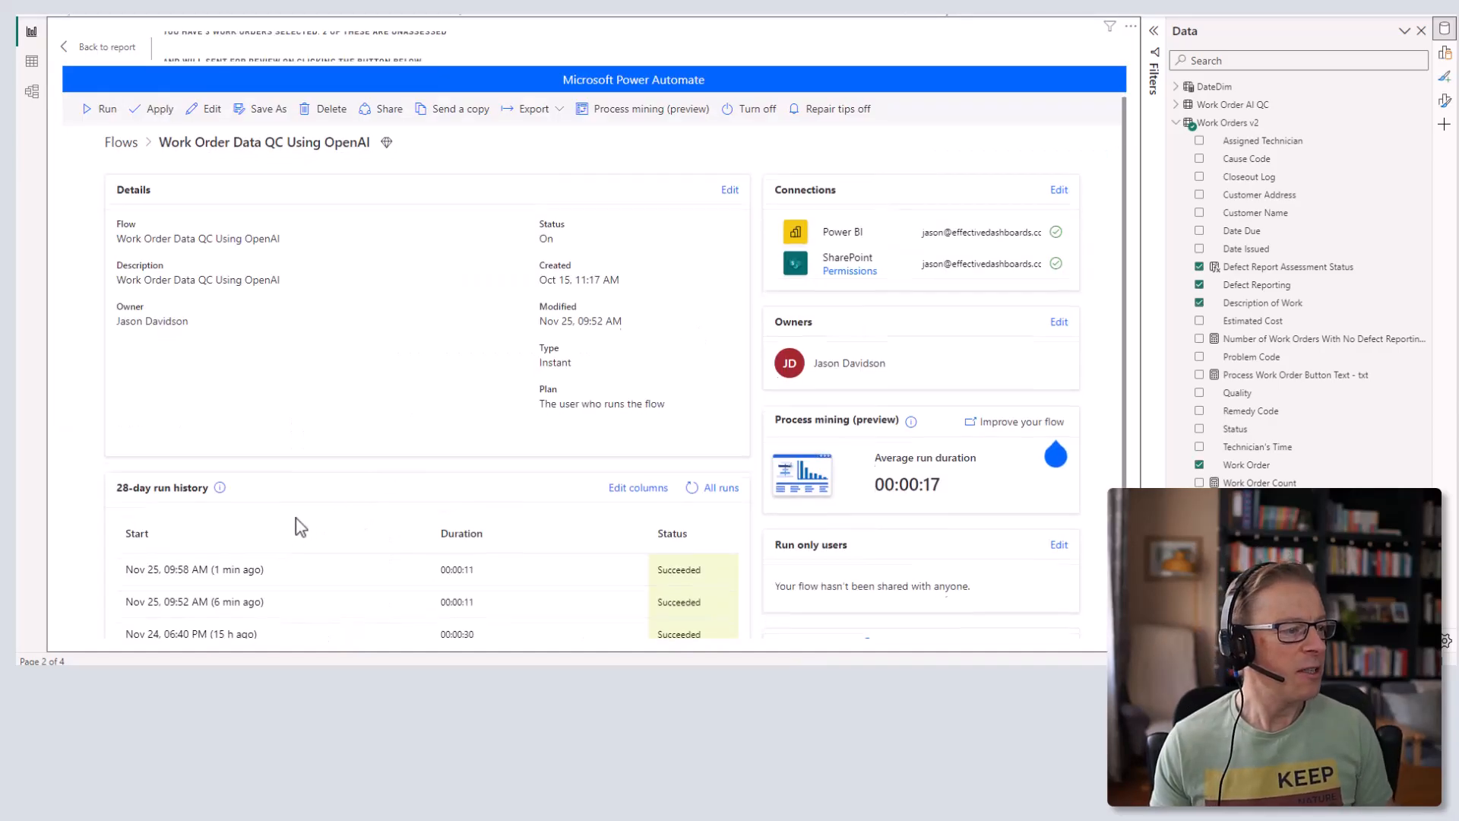
- Open the latest run and check the Apply to each Condition results iteration by iteration
scroll(293, 521, down, 2)
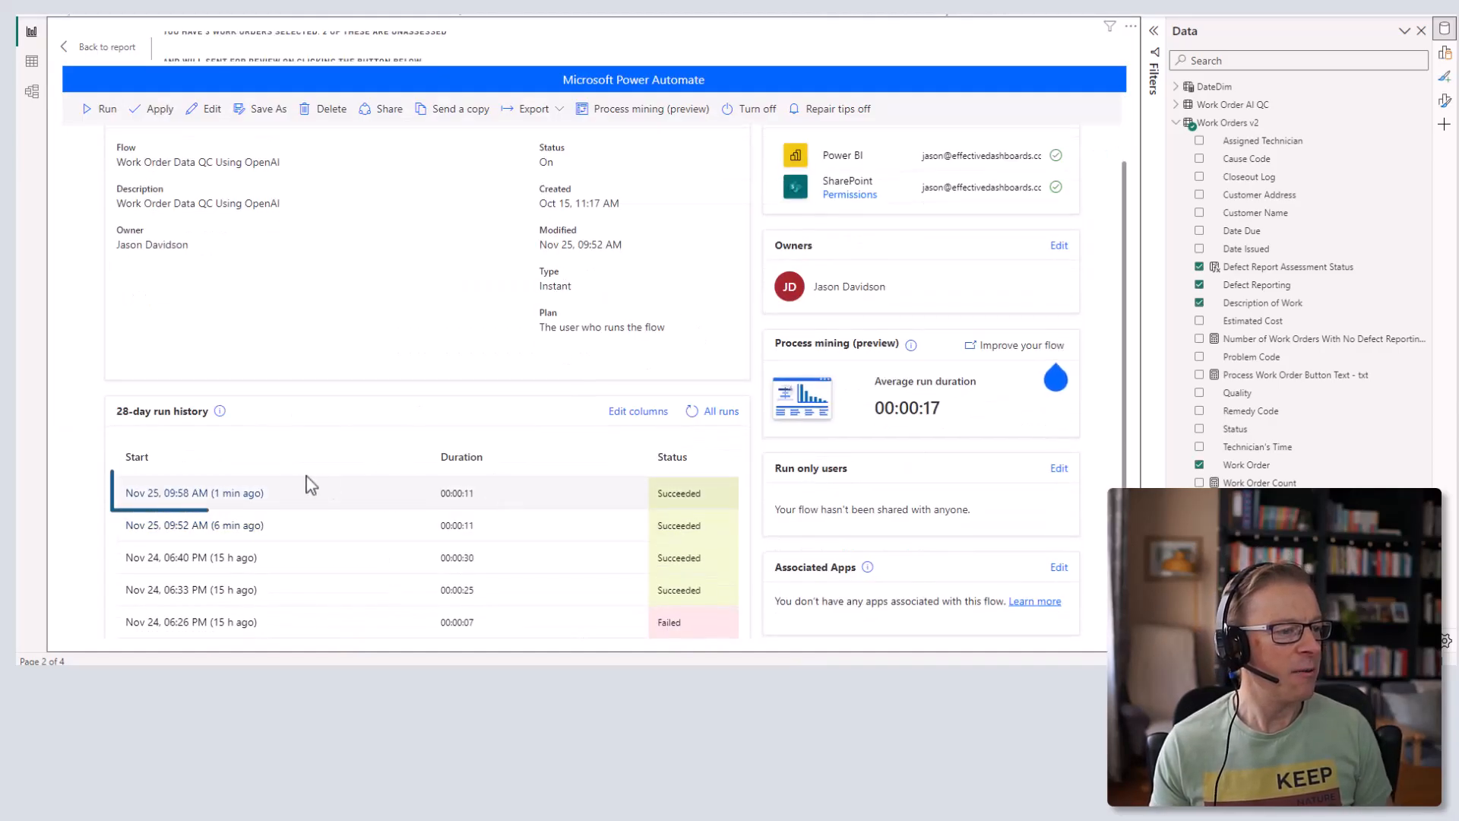
click(218, 501)
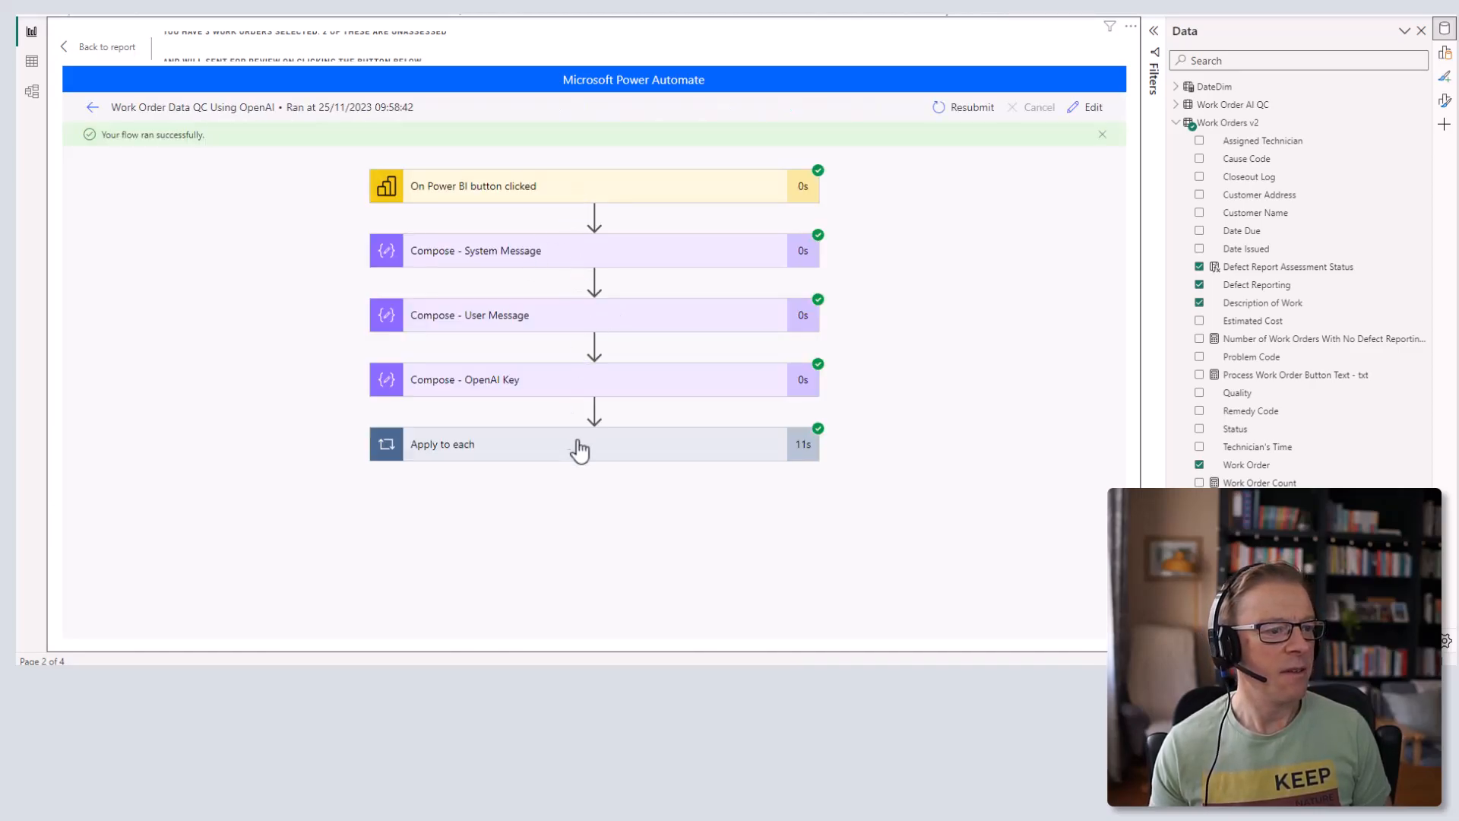
click(582, 454)
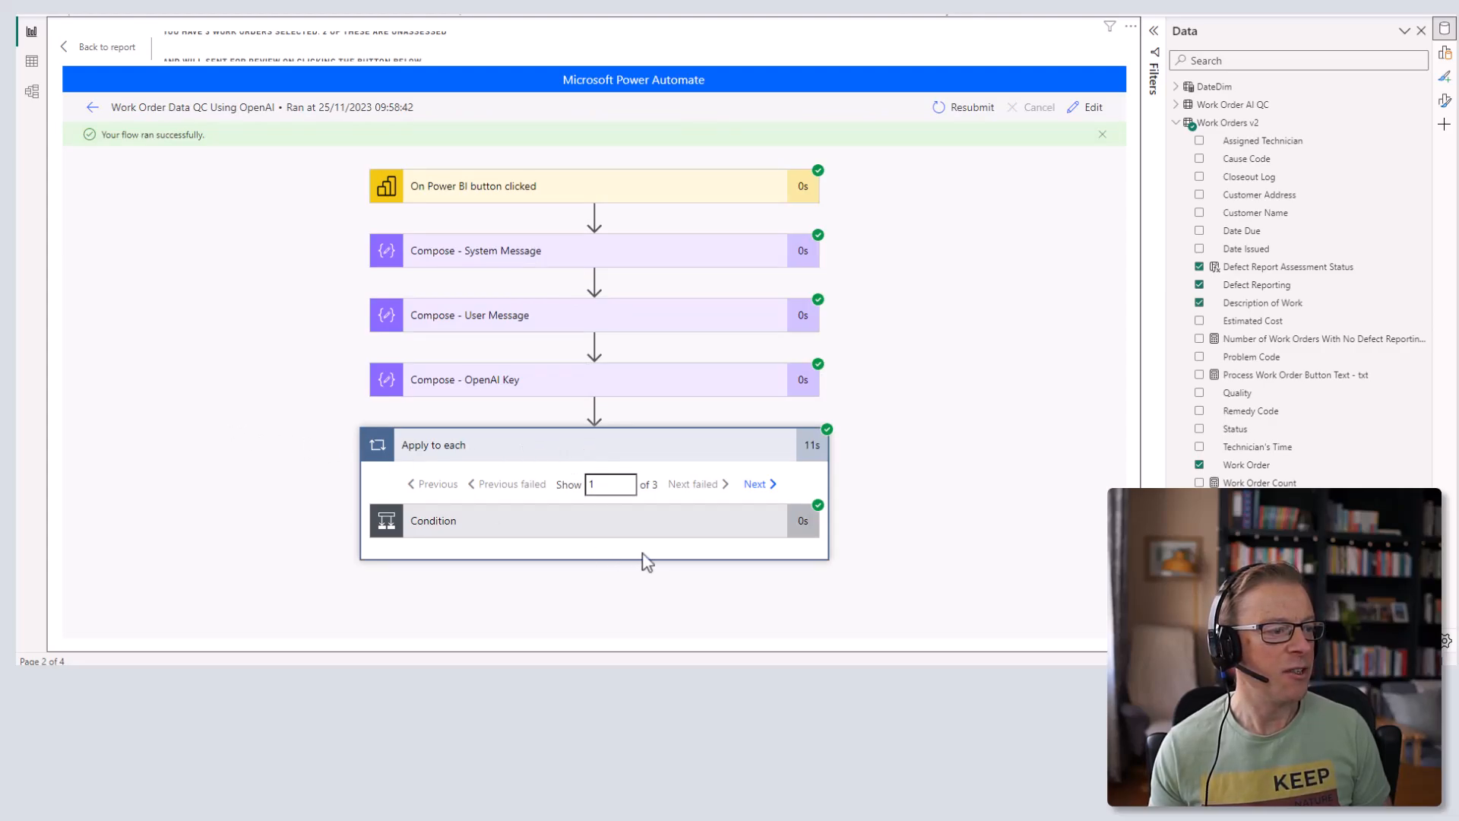
click(635, 529)
scroll(219, 380, down, 2)
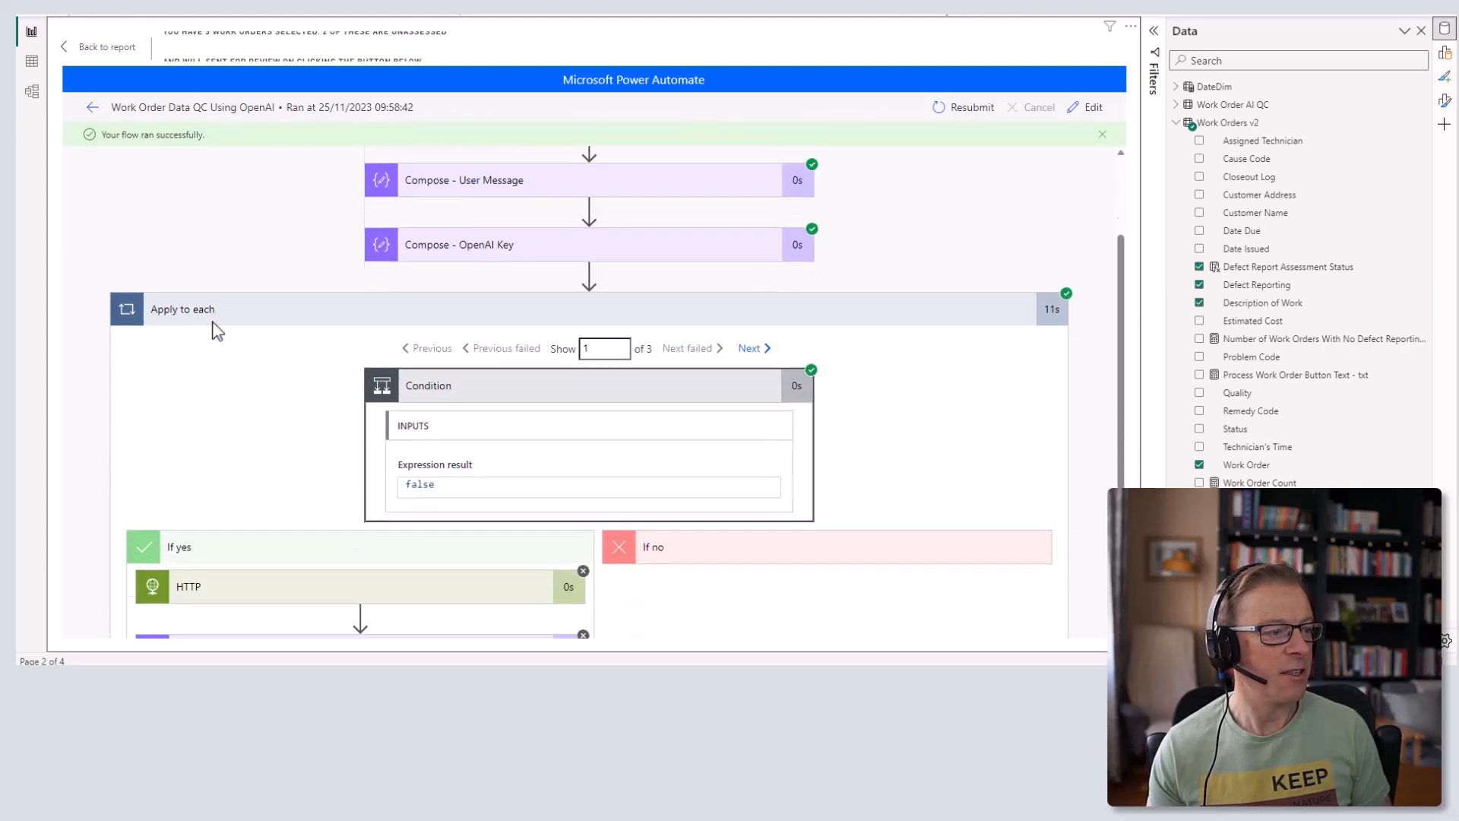
scroll(218, 331, down, 2)
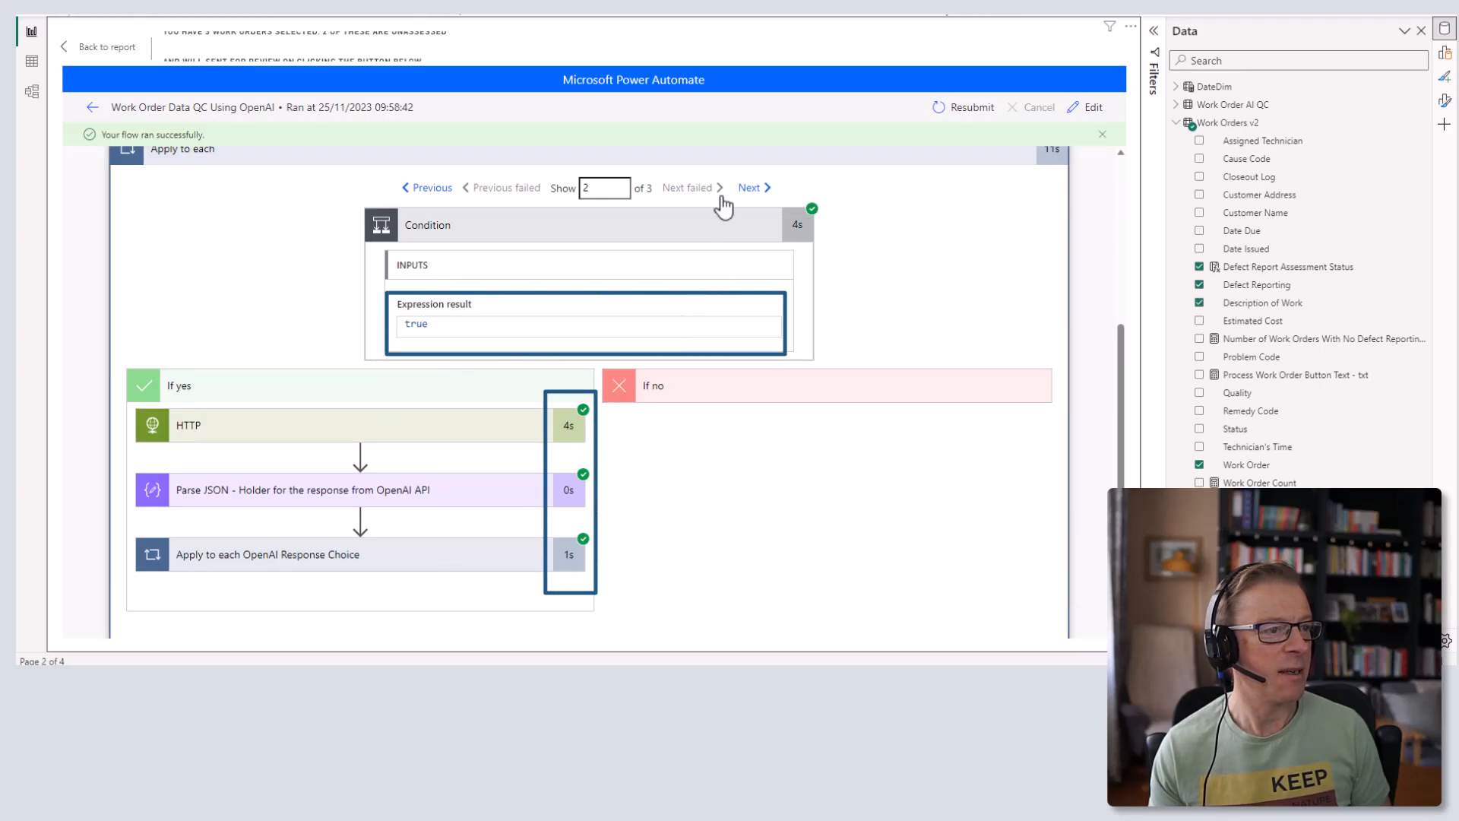
click(753, 190)
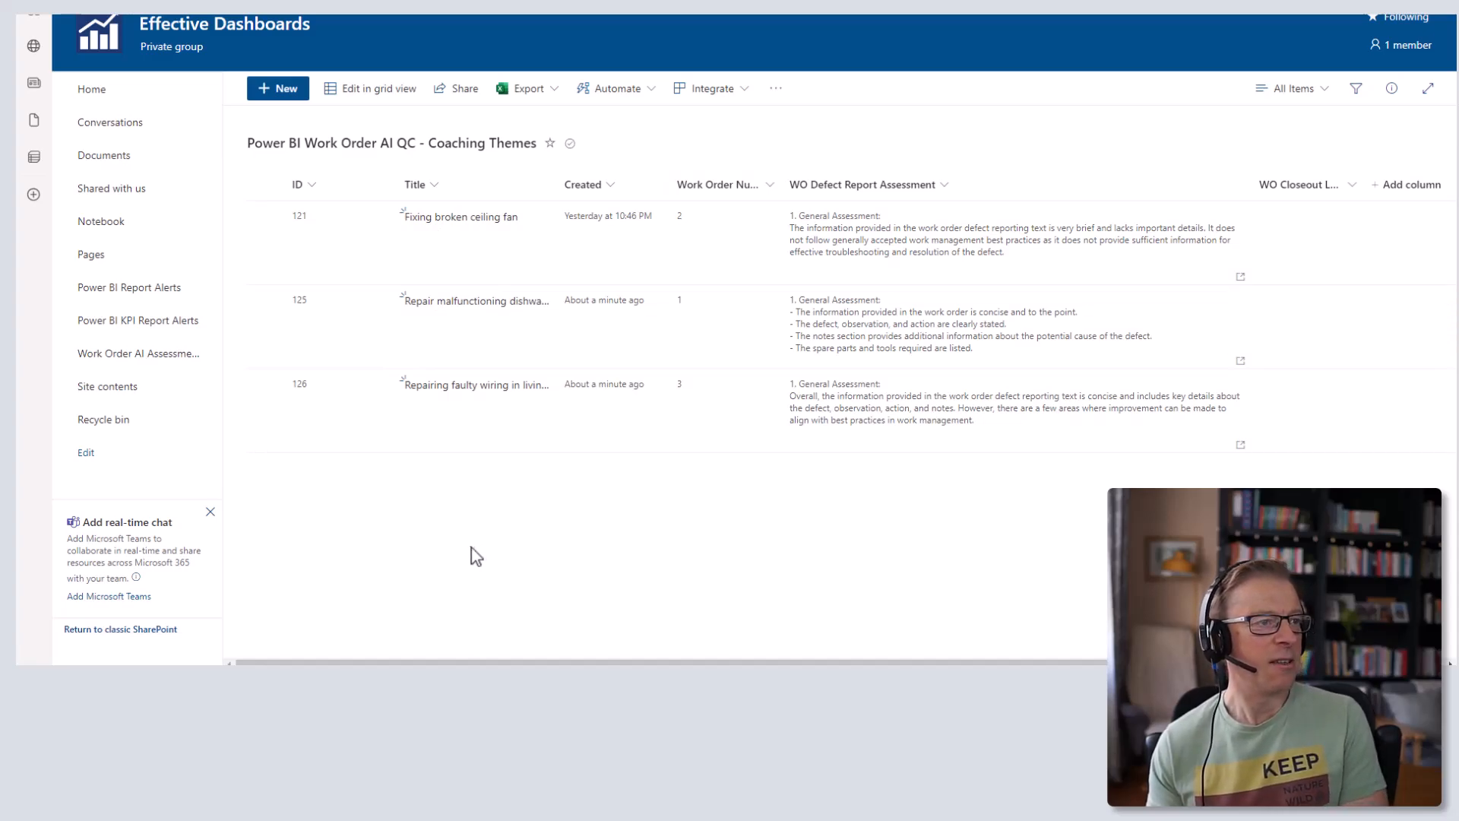
- Clear the table's row selection so the message counts 47 unassessed of 50 work orders
key(alt+Tab)
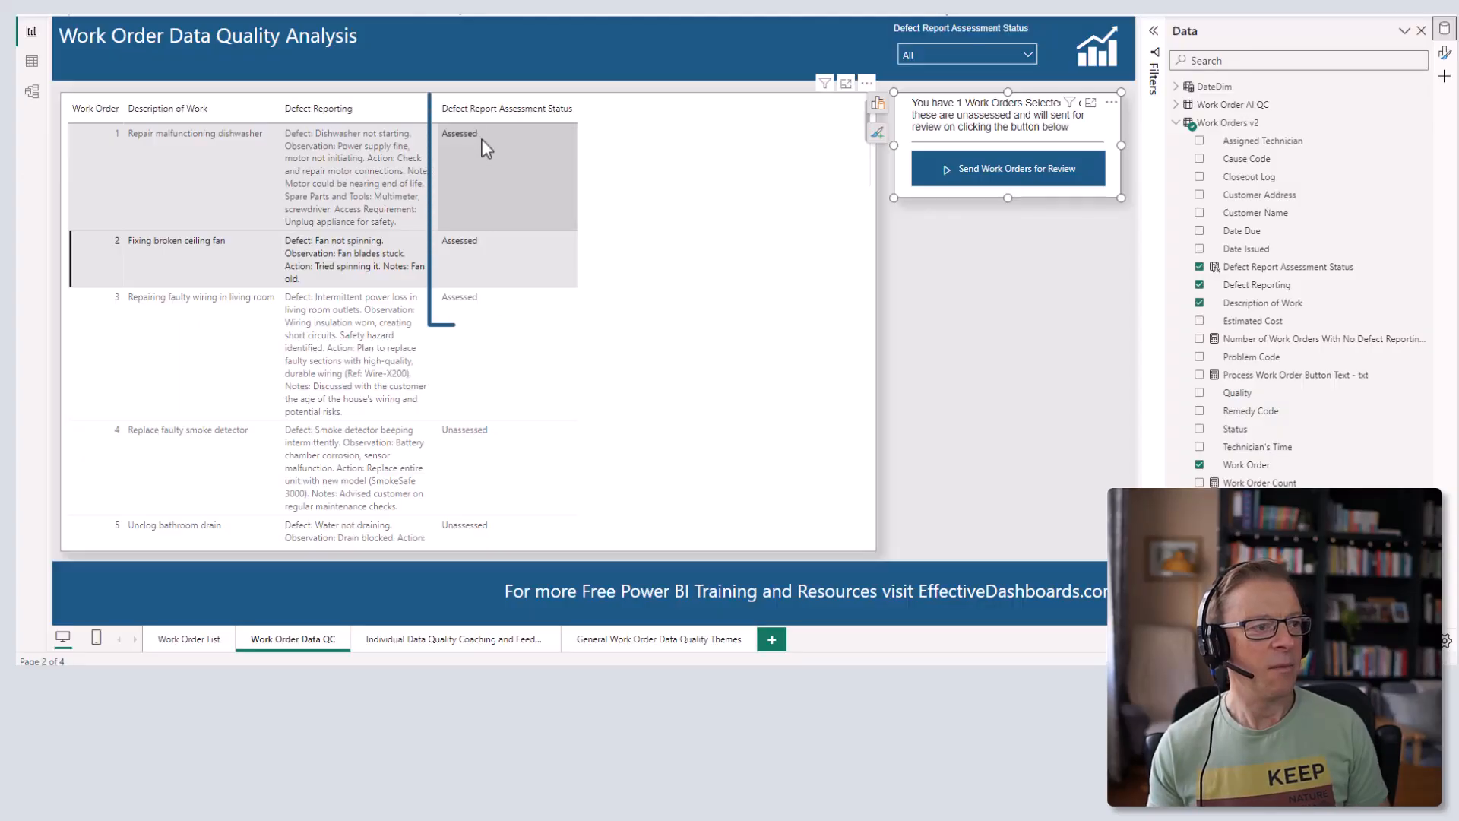
click(357, 260)
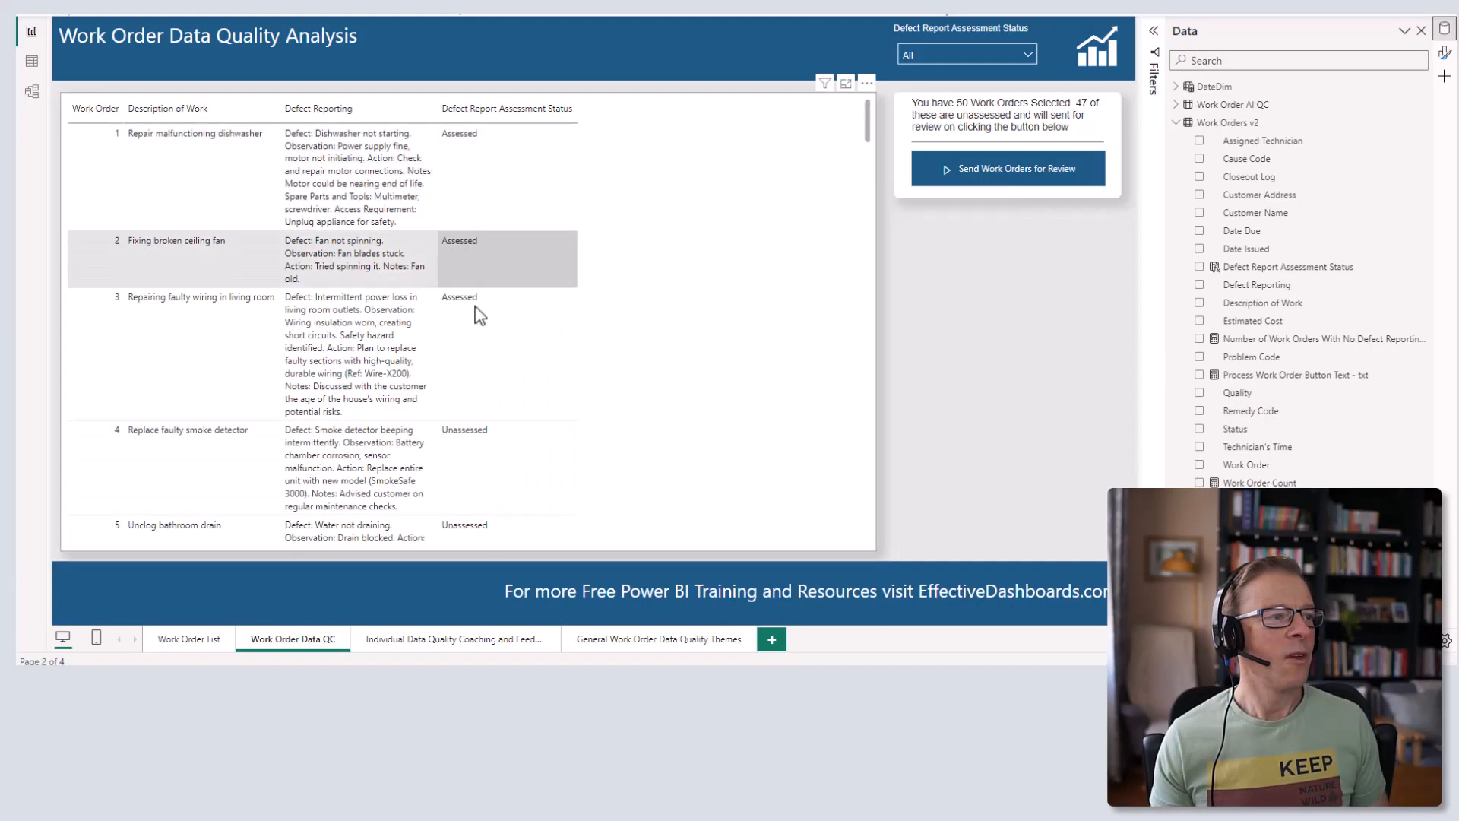
click(1124, 221)
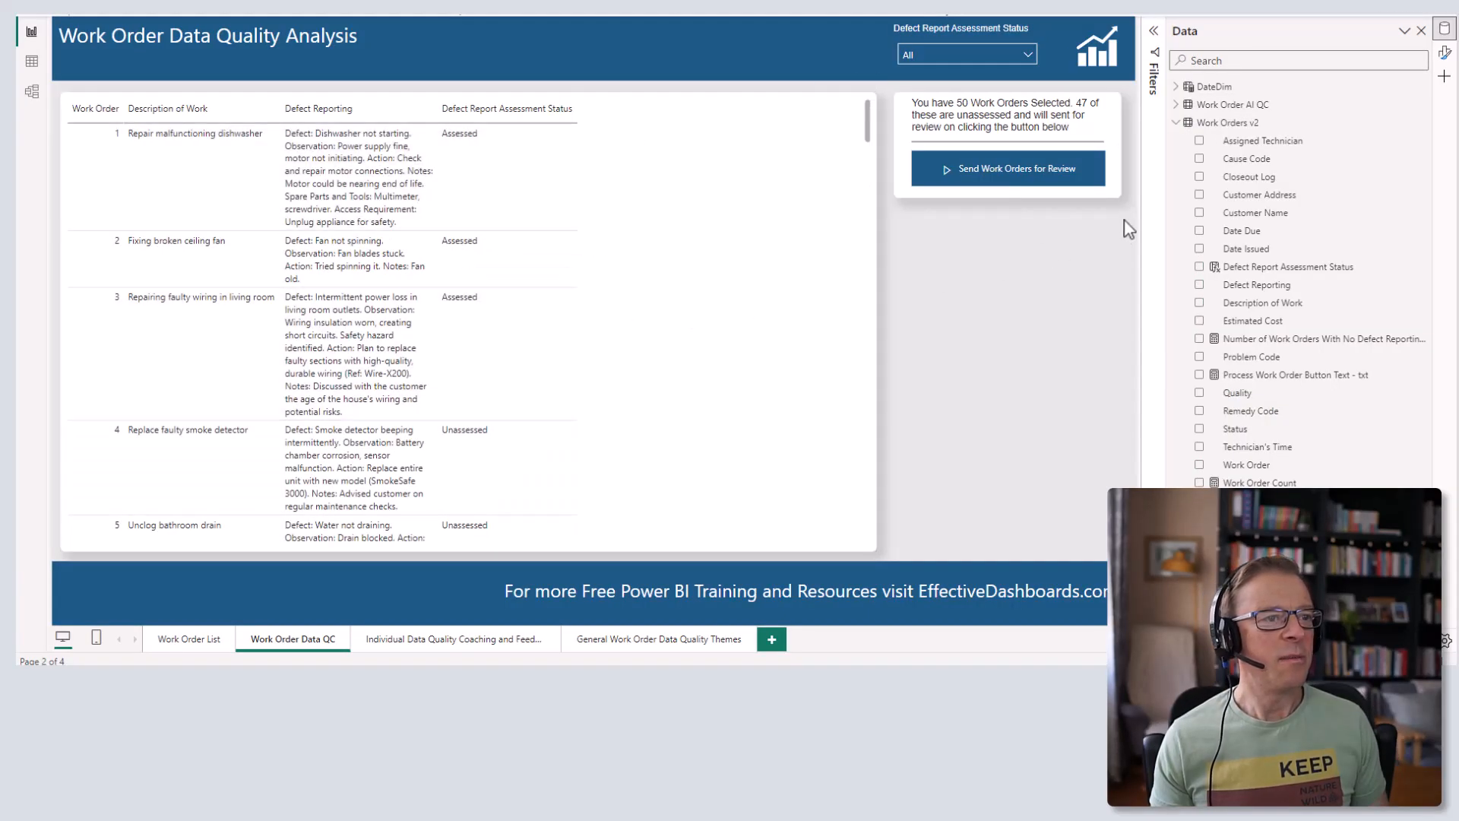
- Open the Power Automate button card's flow list from its options menu
click(1005, 107)
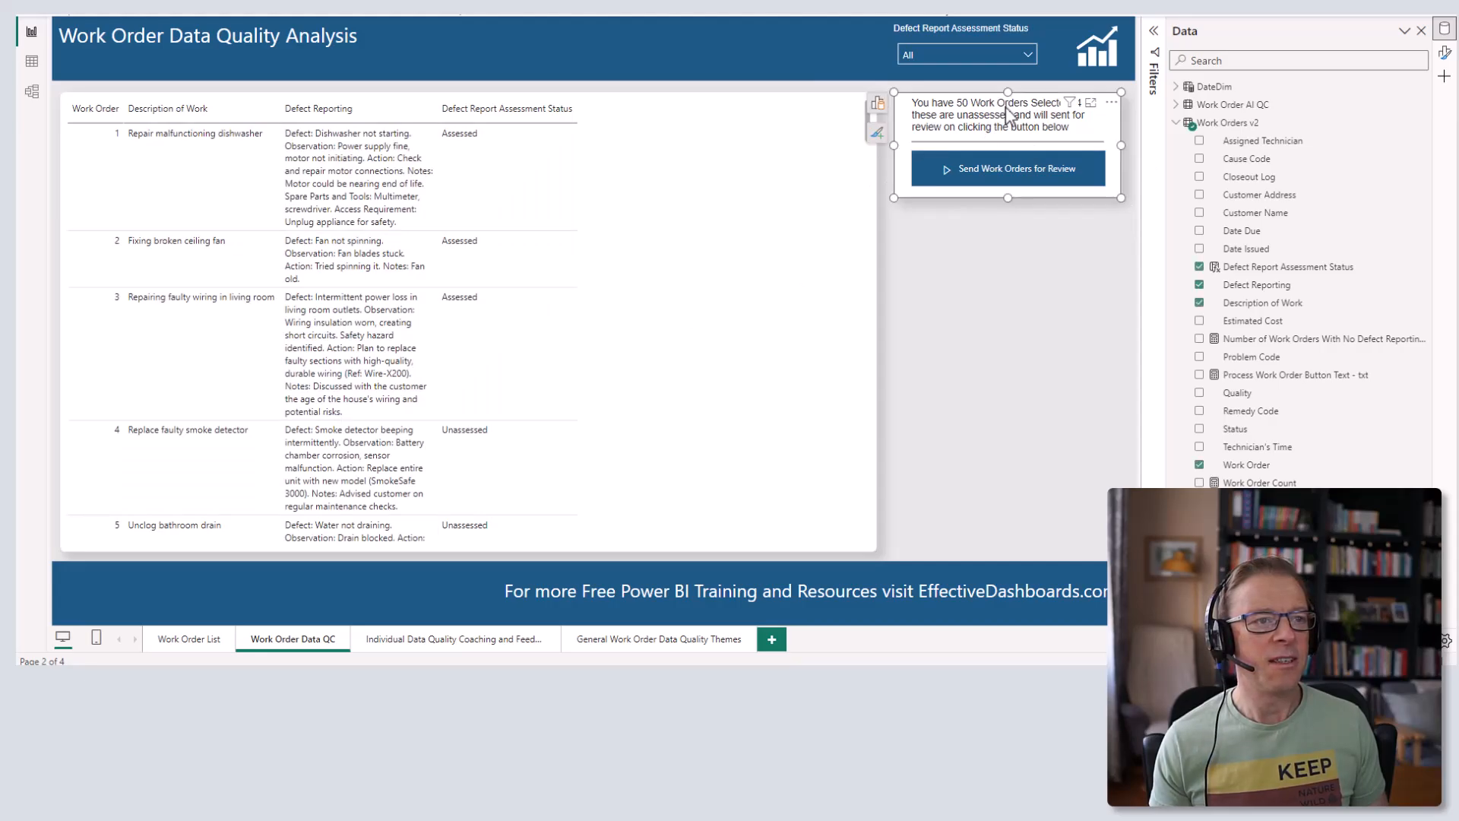
click(1111, 102)
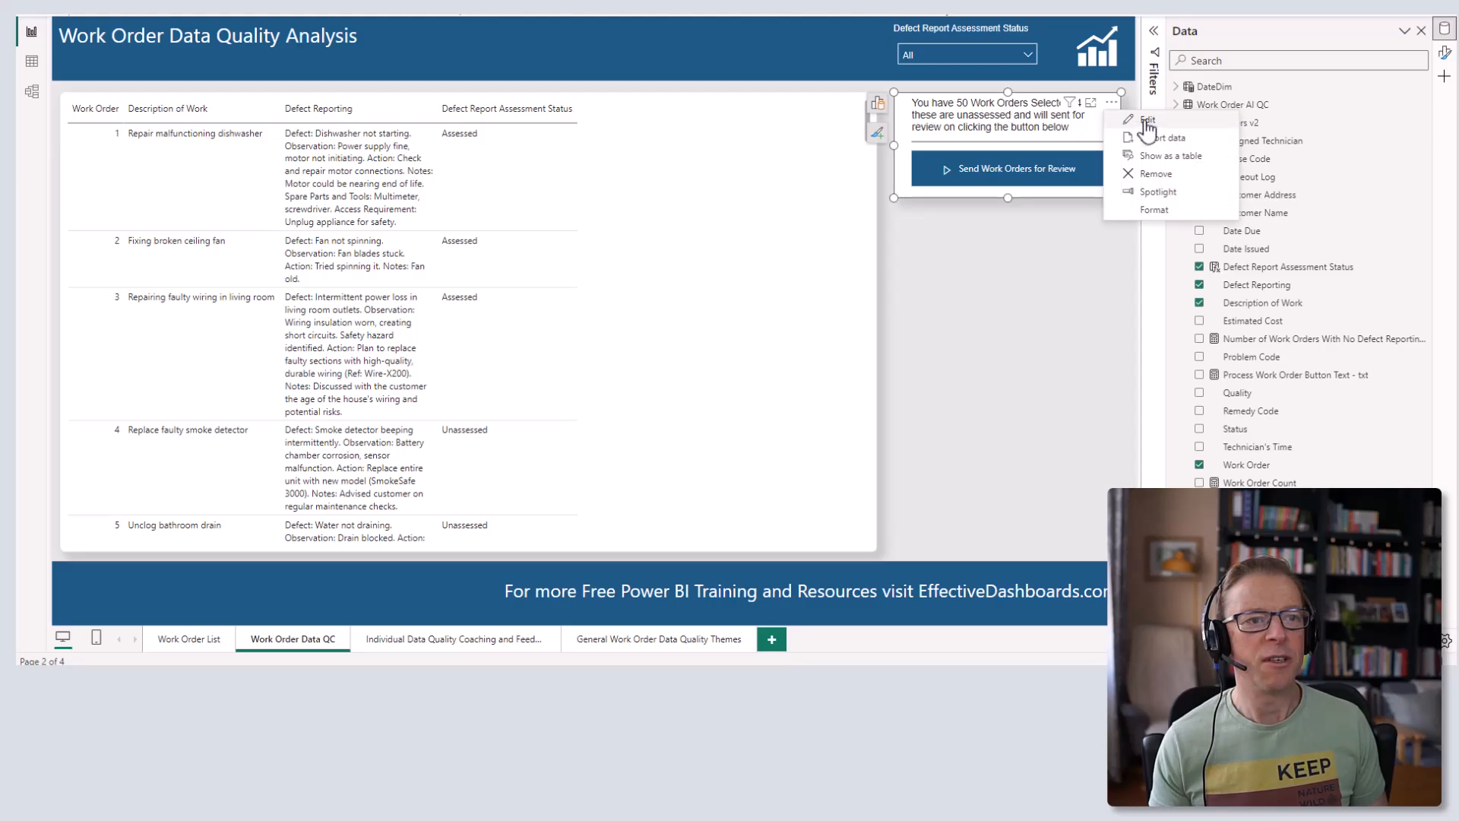
click(1147, 123)
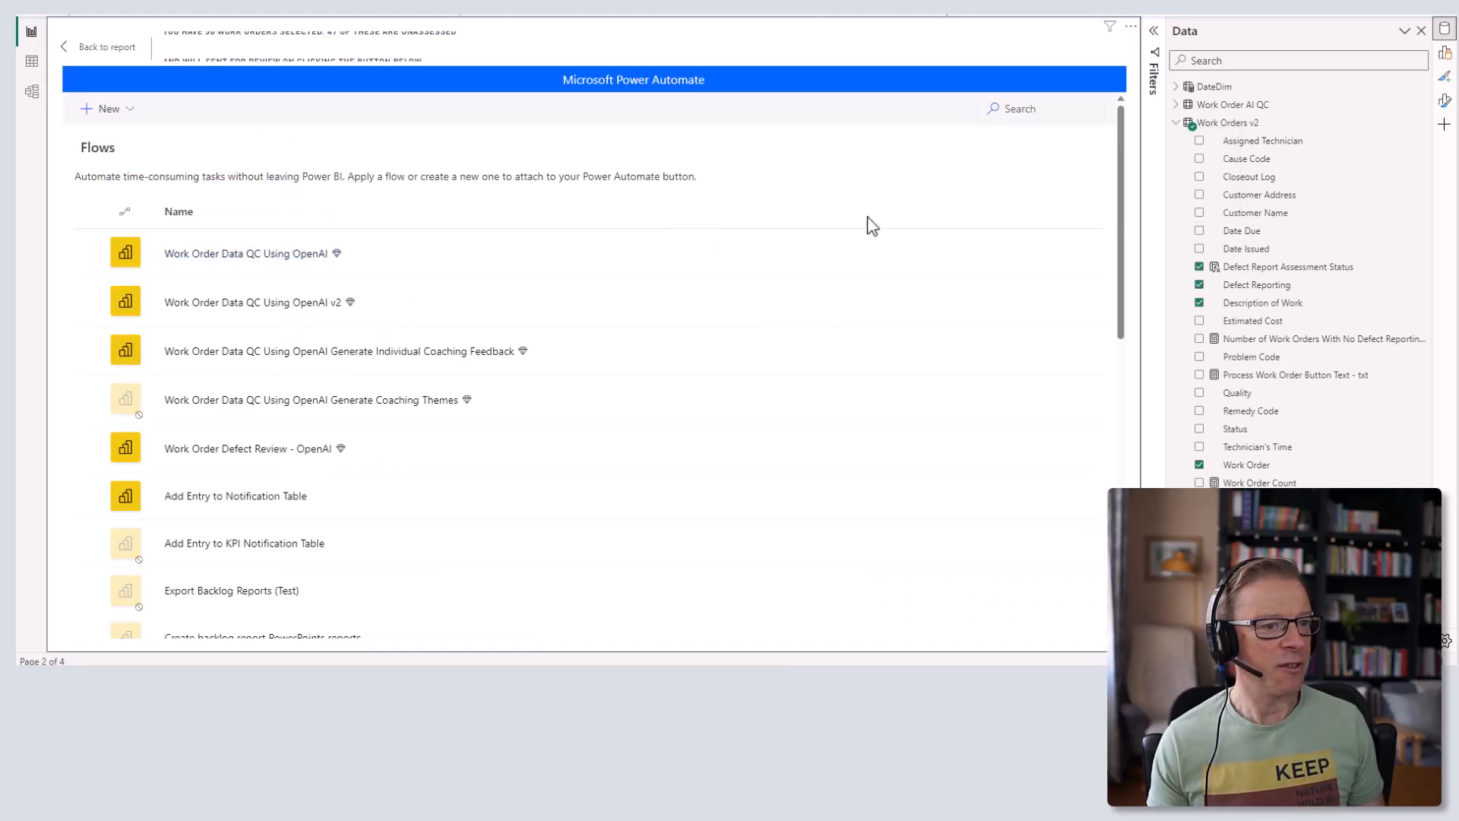
- Open the flow and add a Refresh a dataset step after Apply to each
click(995, 254)
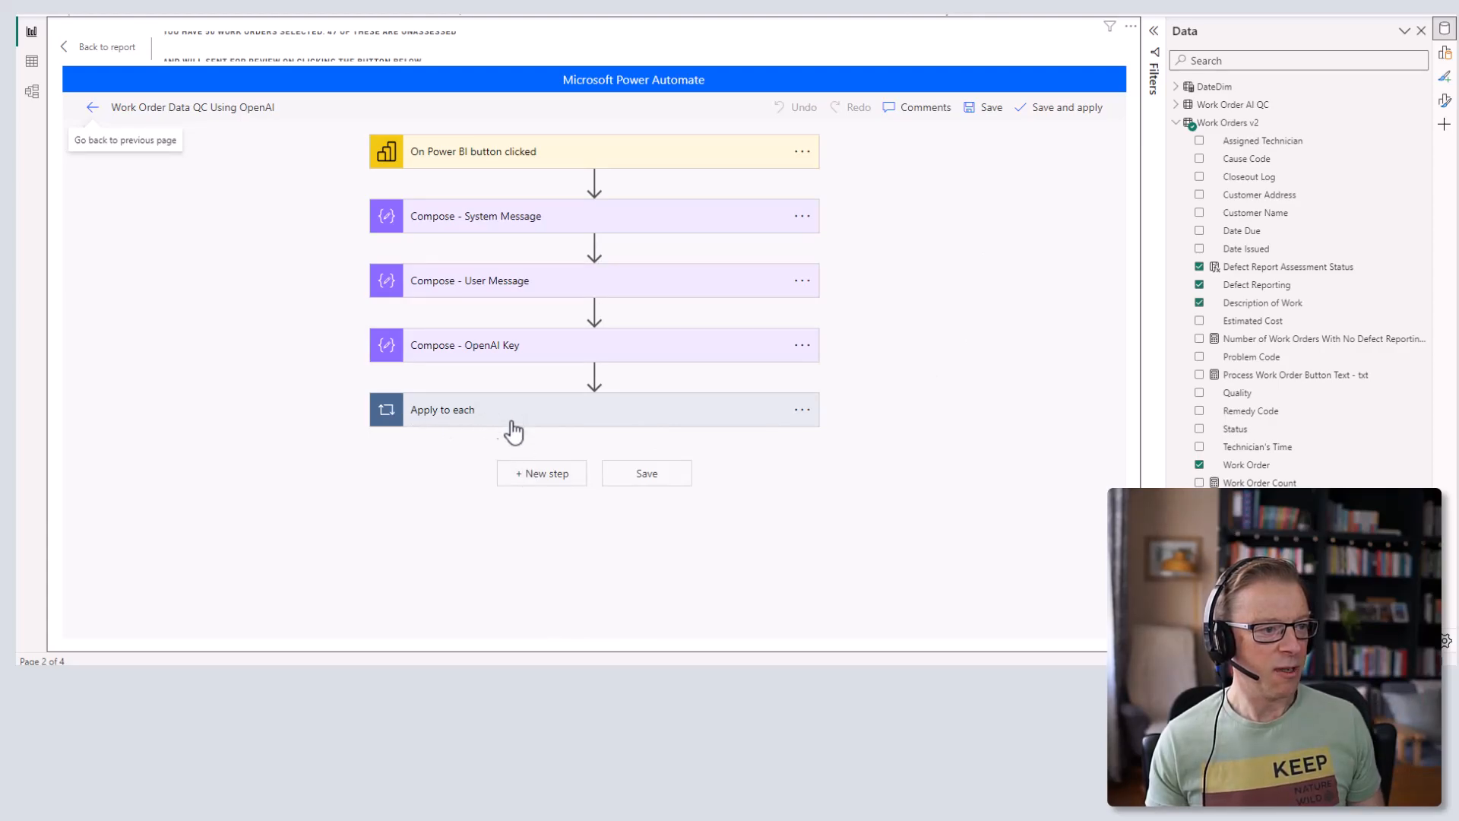
click(548, 476)
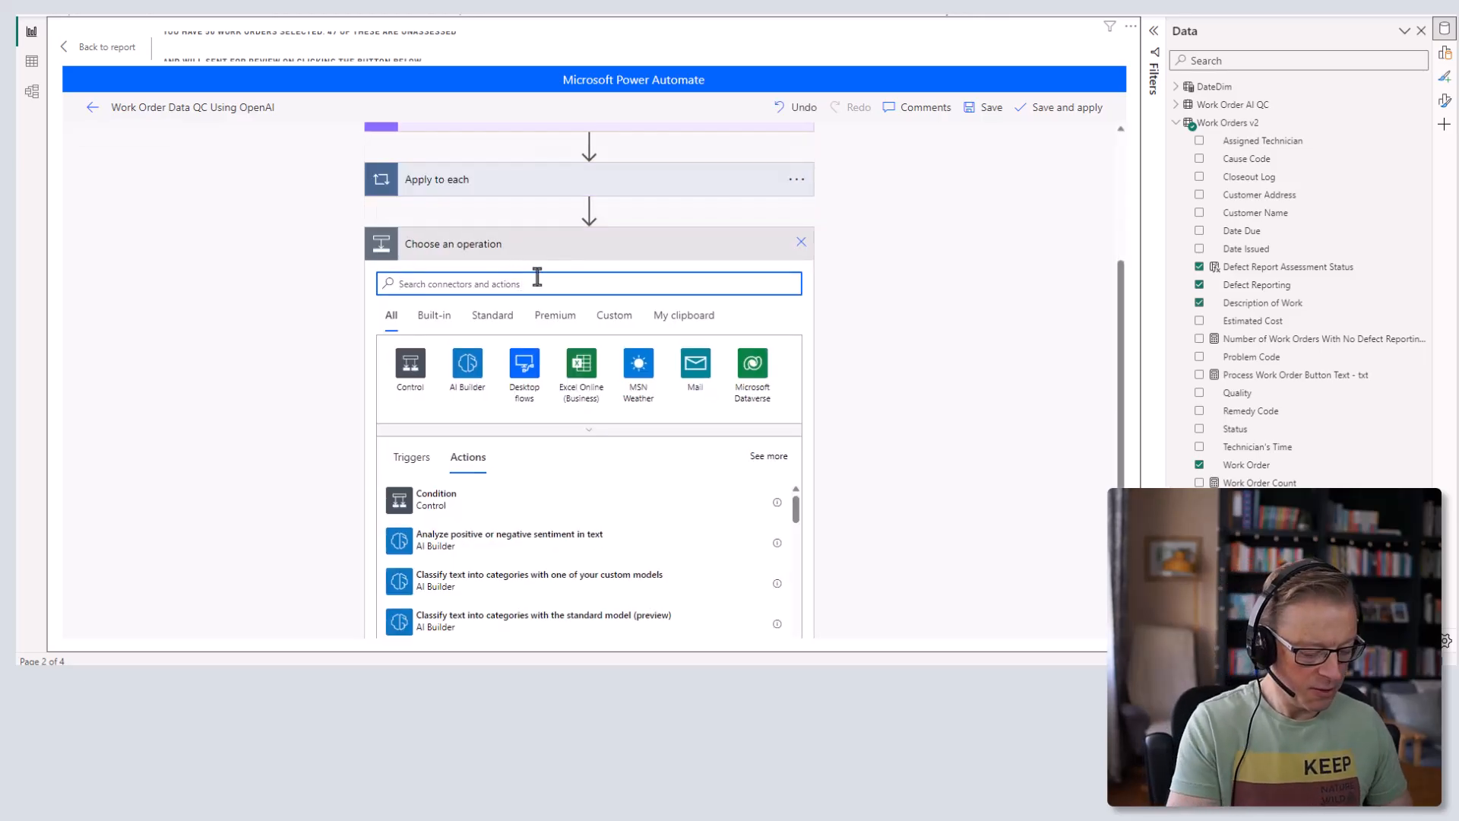
text(power bi refre)
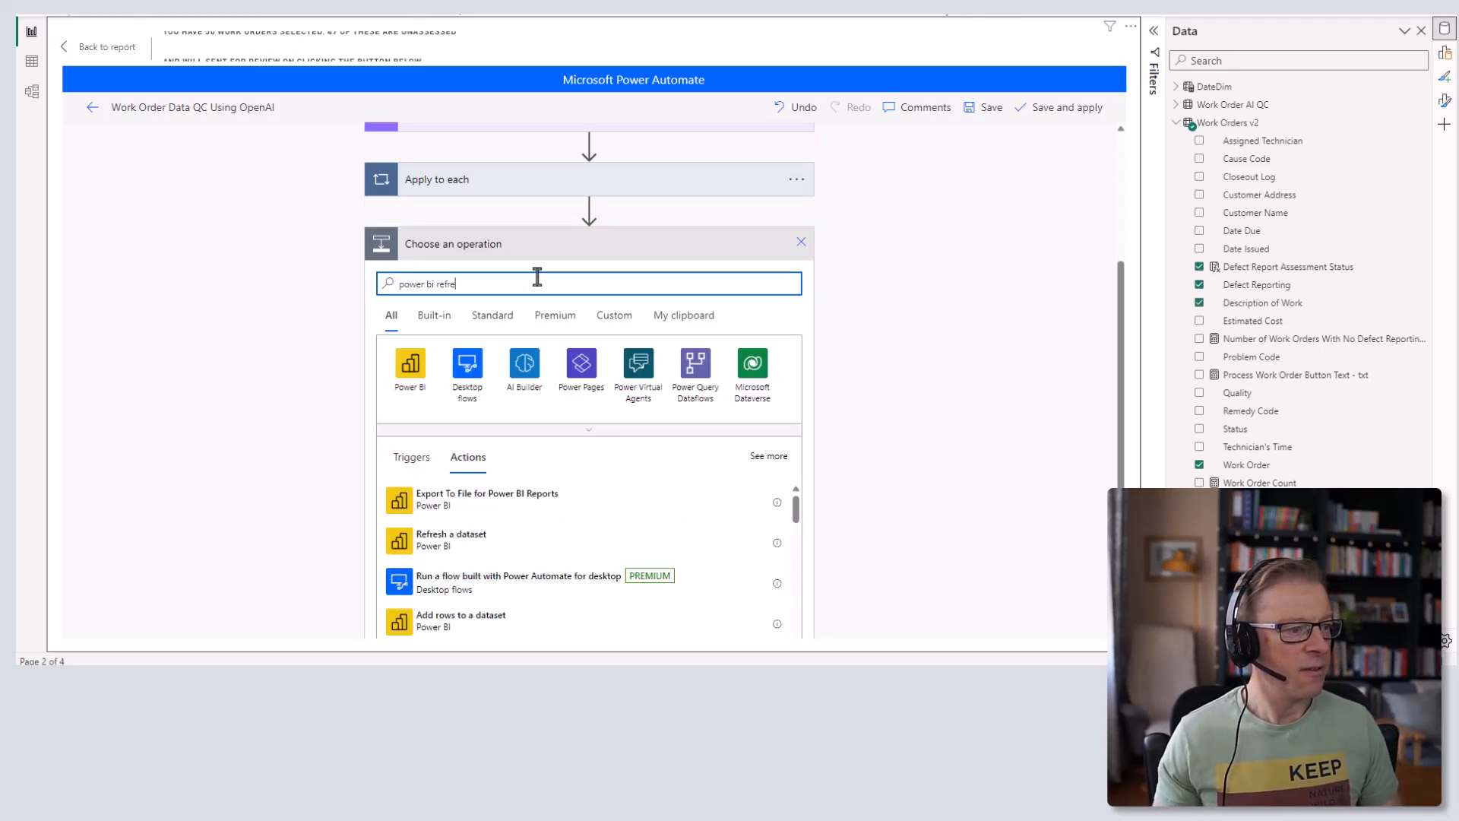
click(477, 542)
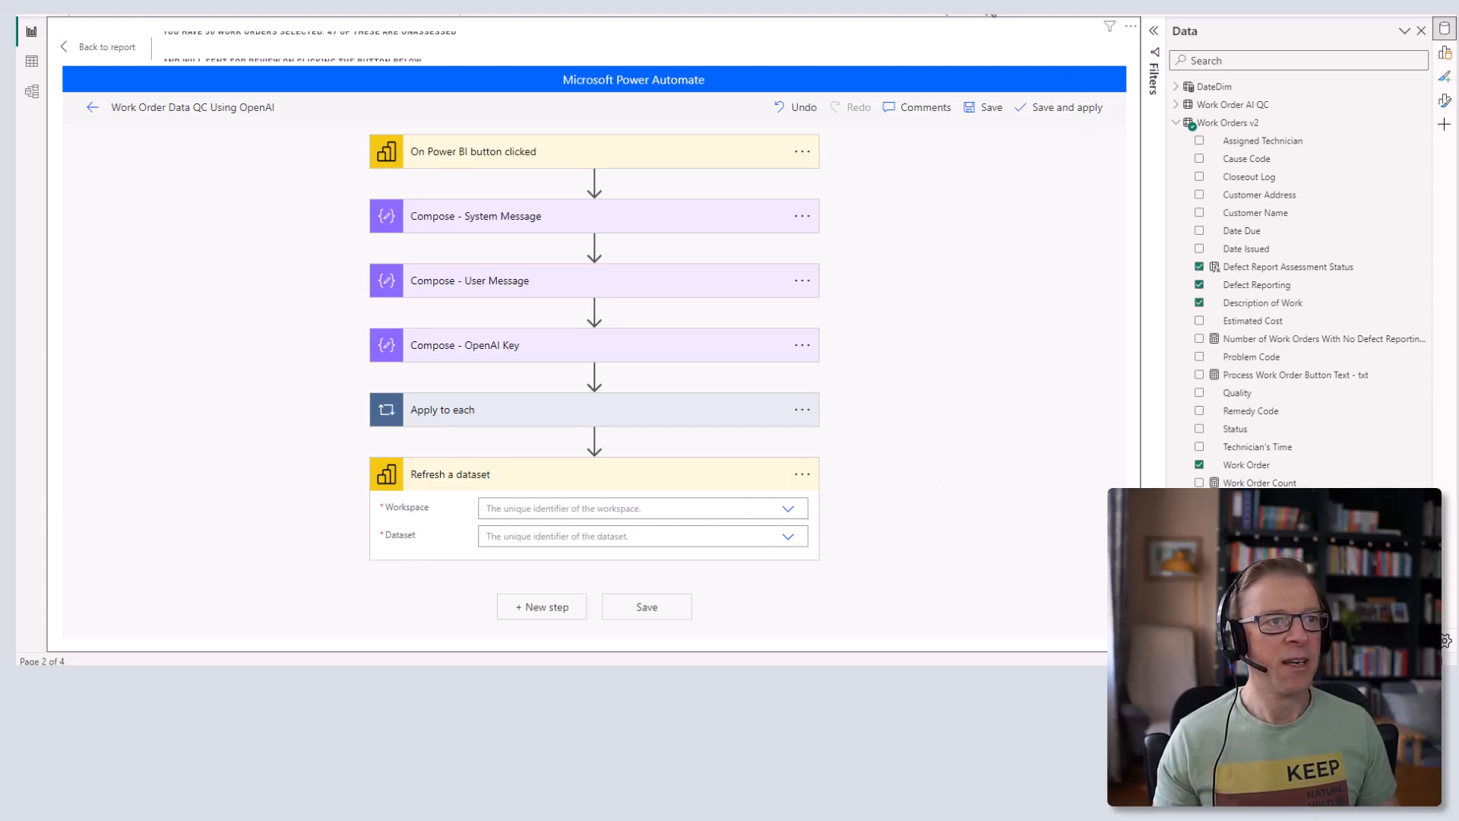
- Delete the Refresh a dataset step again and start publishing the report to Power BI
click(804, 477)
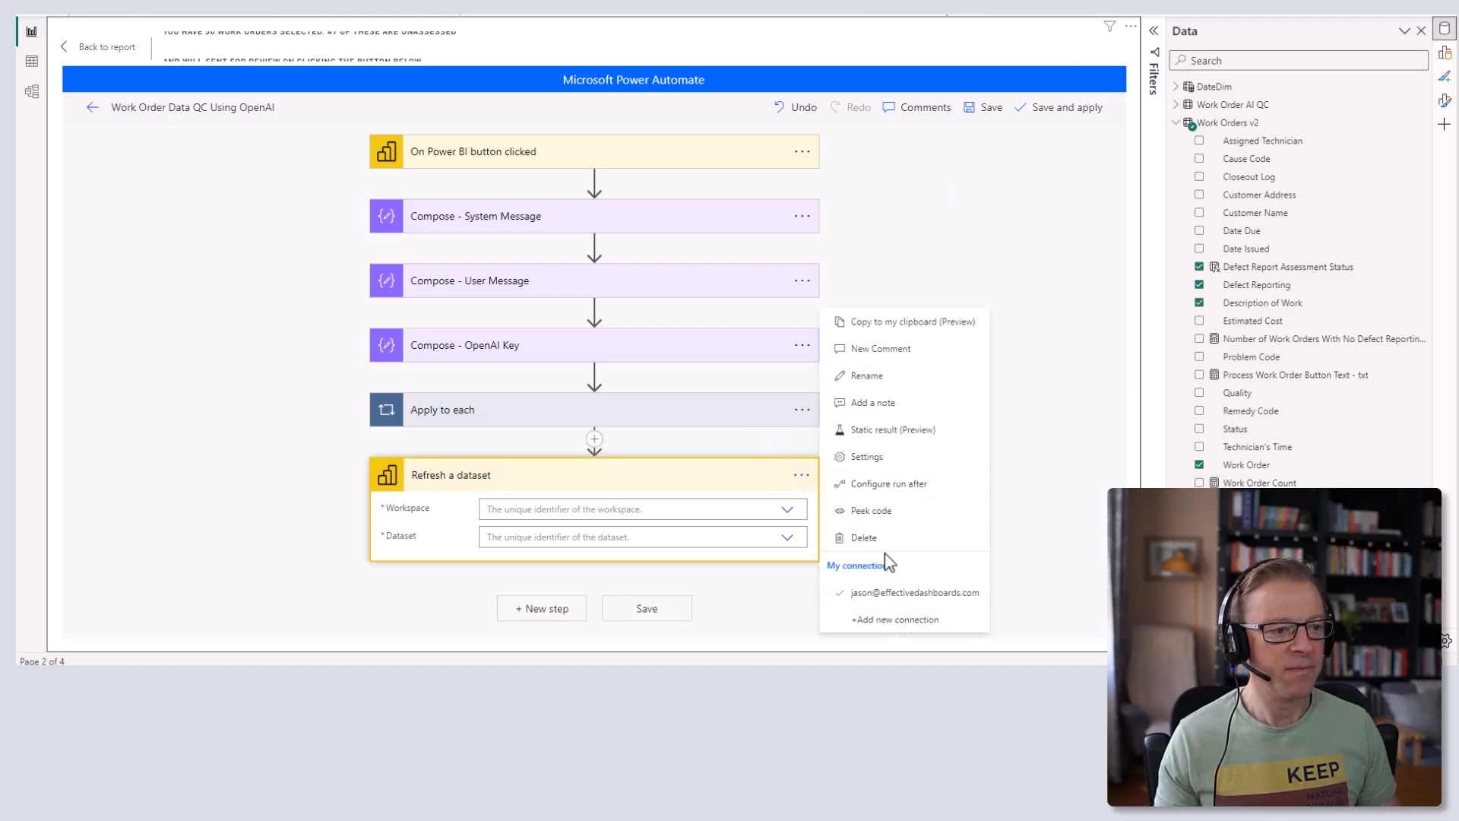
click(864, 538)
click(990, 108)
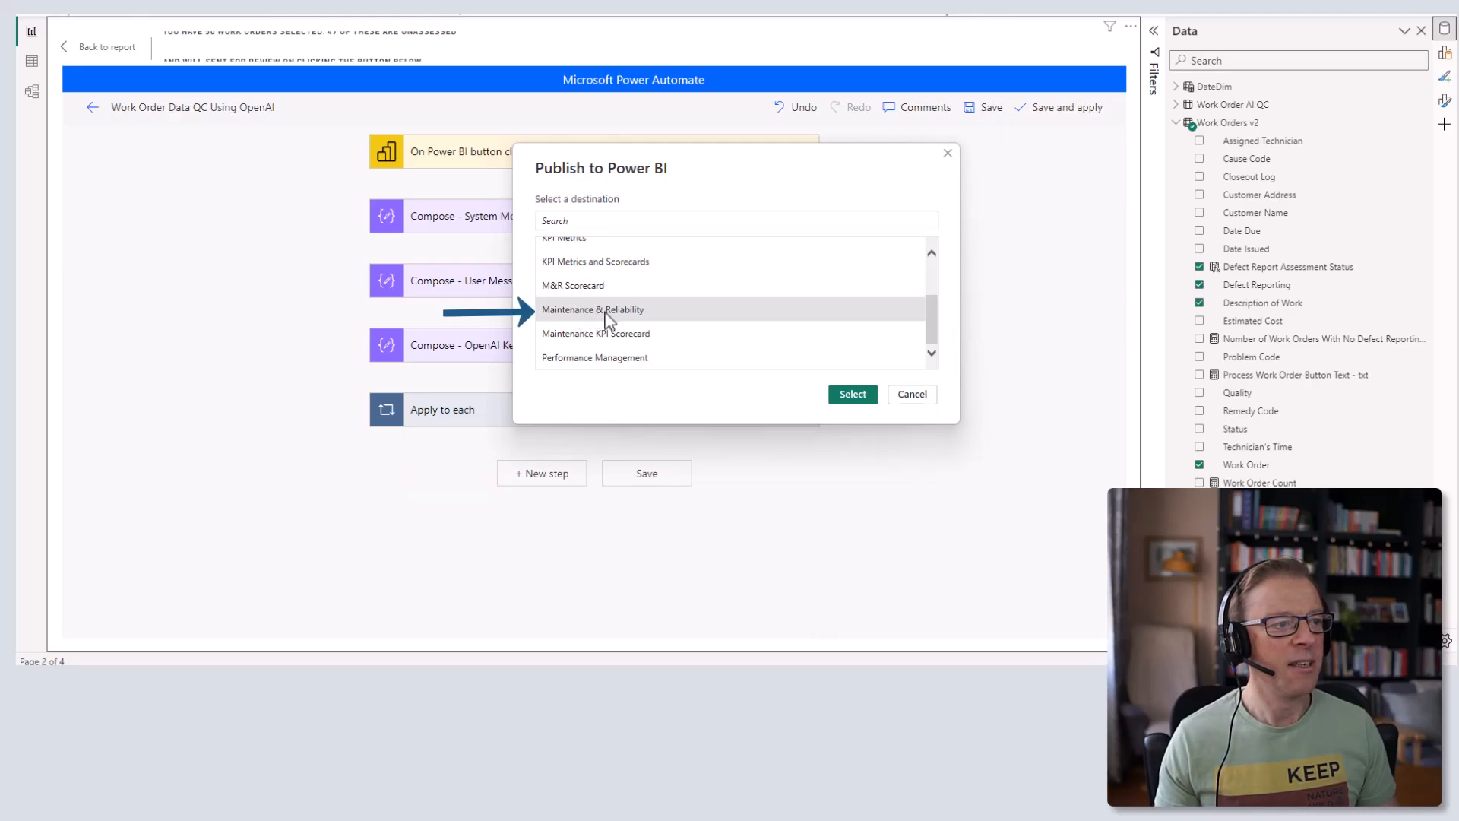
- Publish the report to the Maintenance & Reliability workspace and check its location
click(608, 319)
click(874, 401)
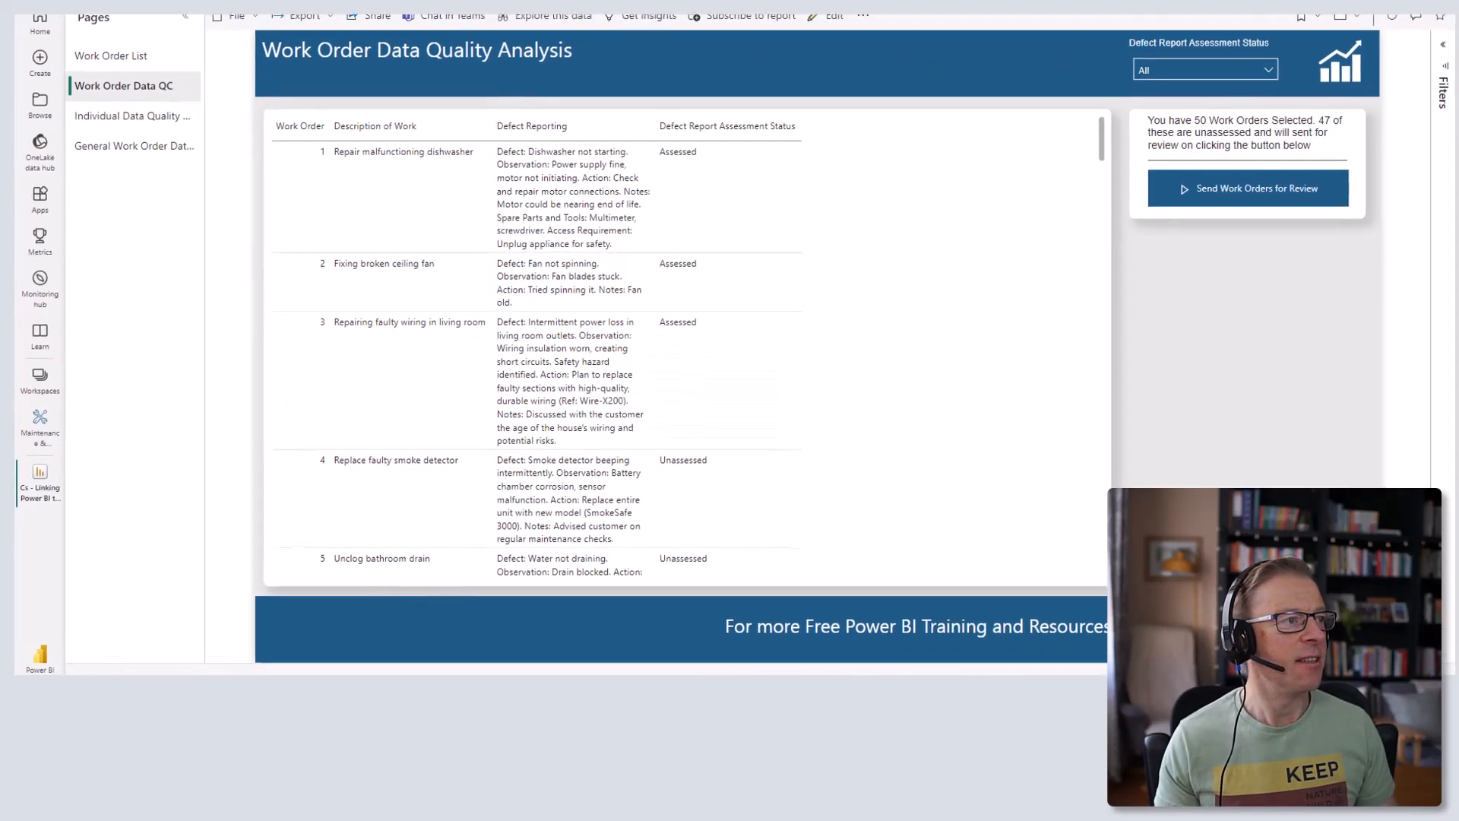
click(274, 34)
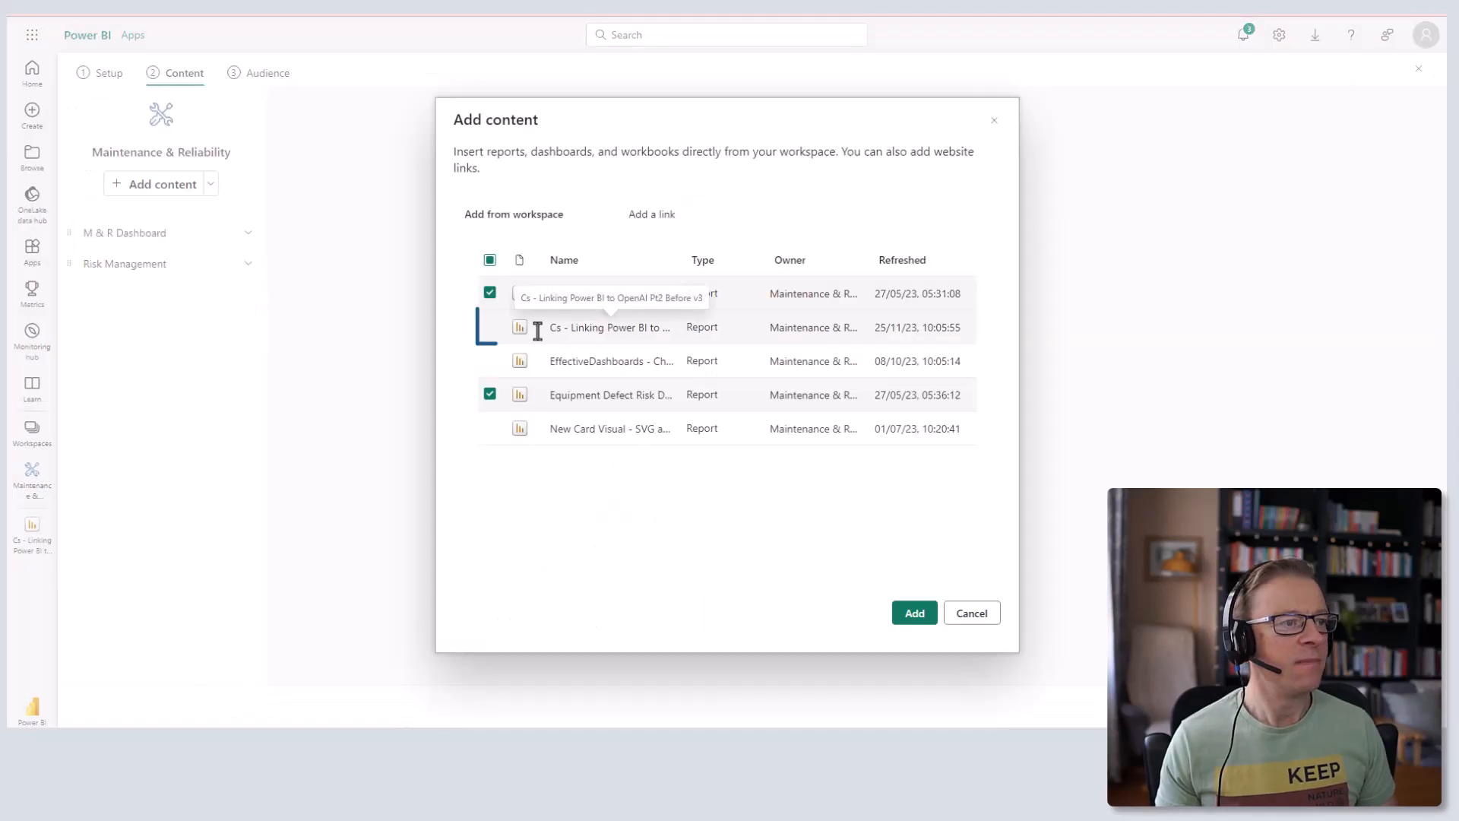
- Add Cs - Linking Power BI to OpenAI Pt2 Before v3 to the app content and preview it
click(489, 326)
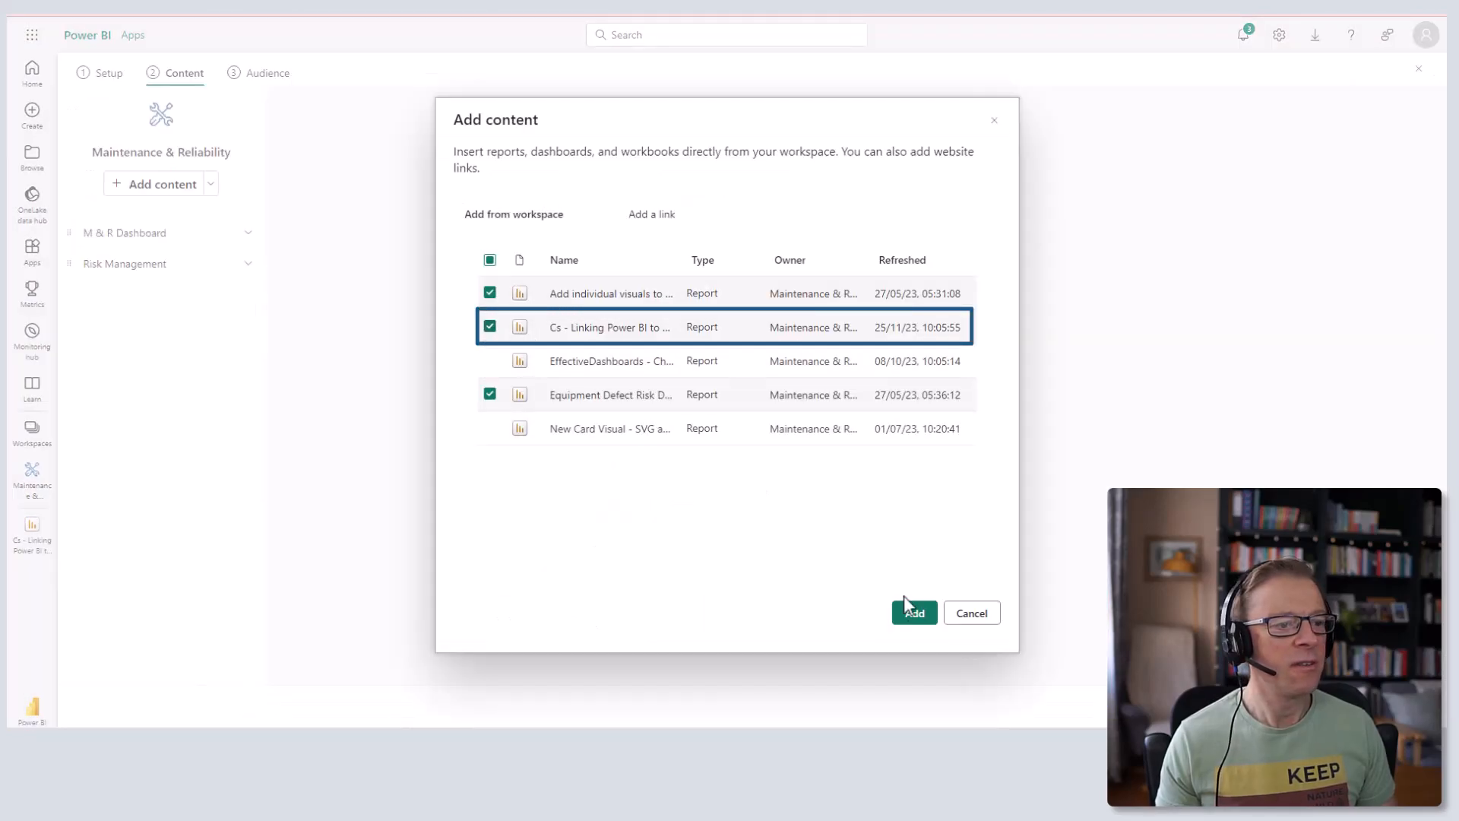
click(915, 614)
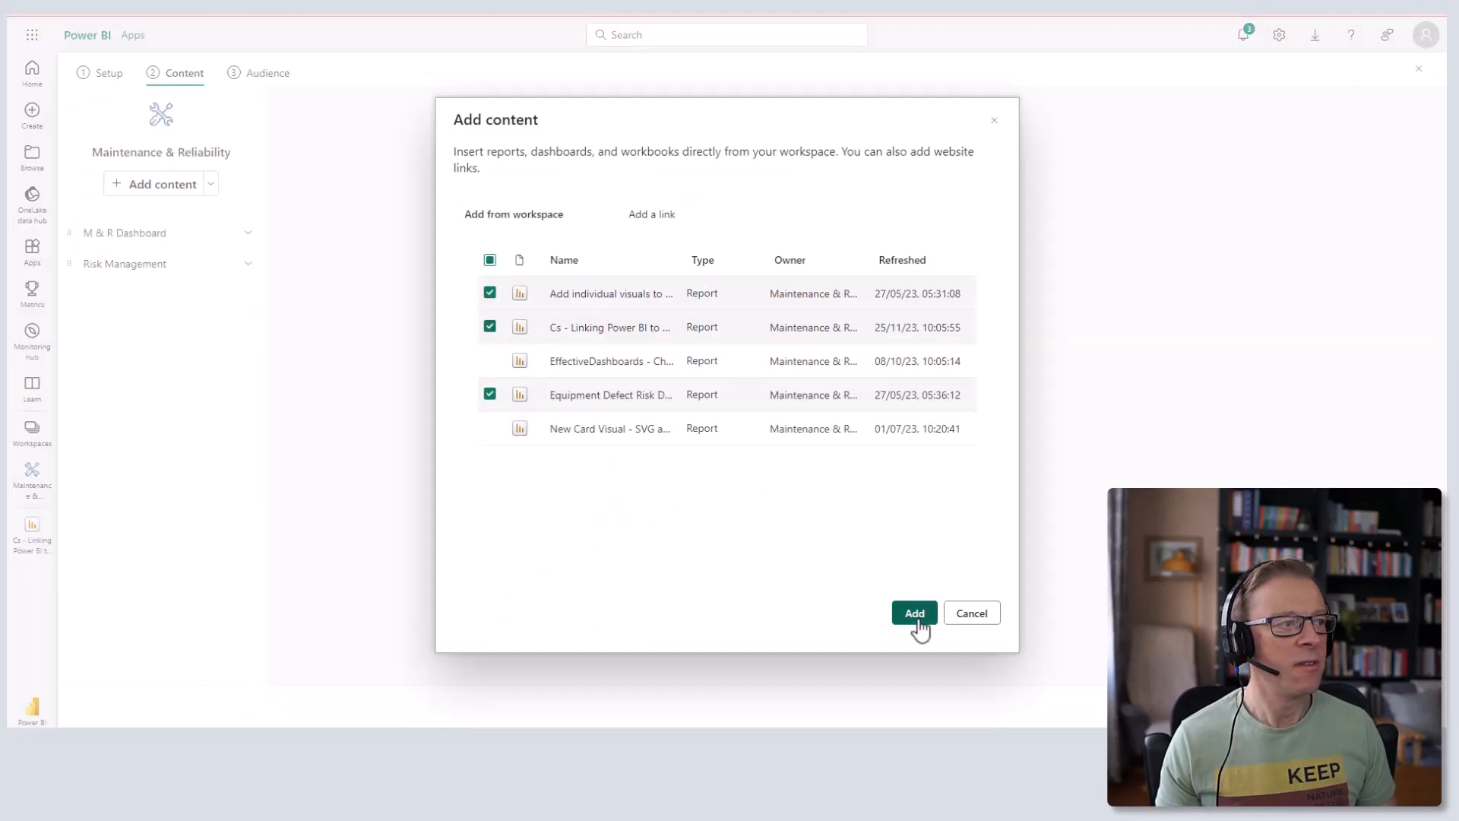
click(275, 76)
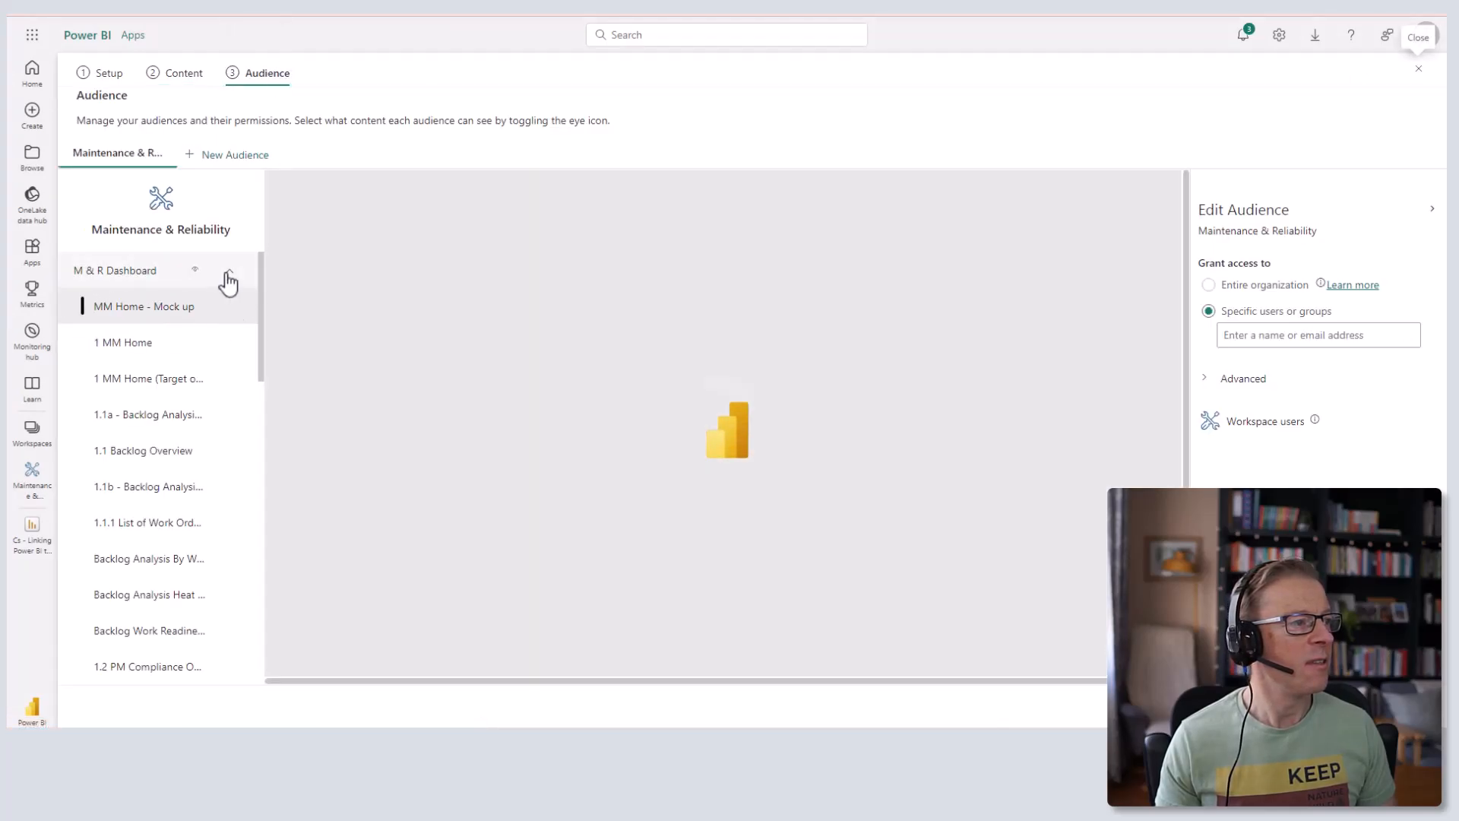
click(227, 278)
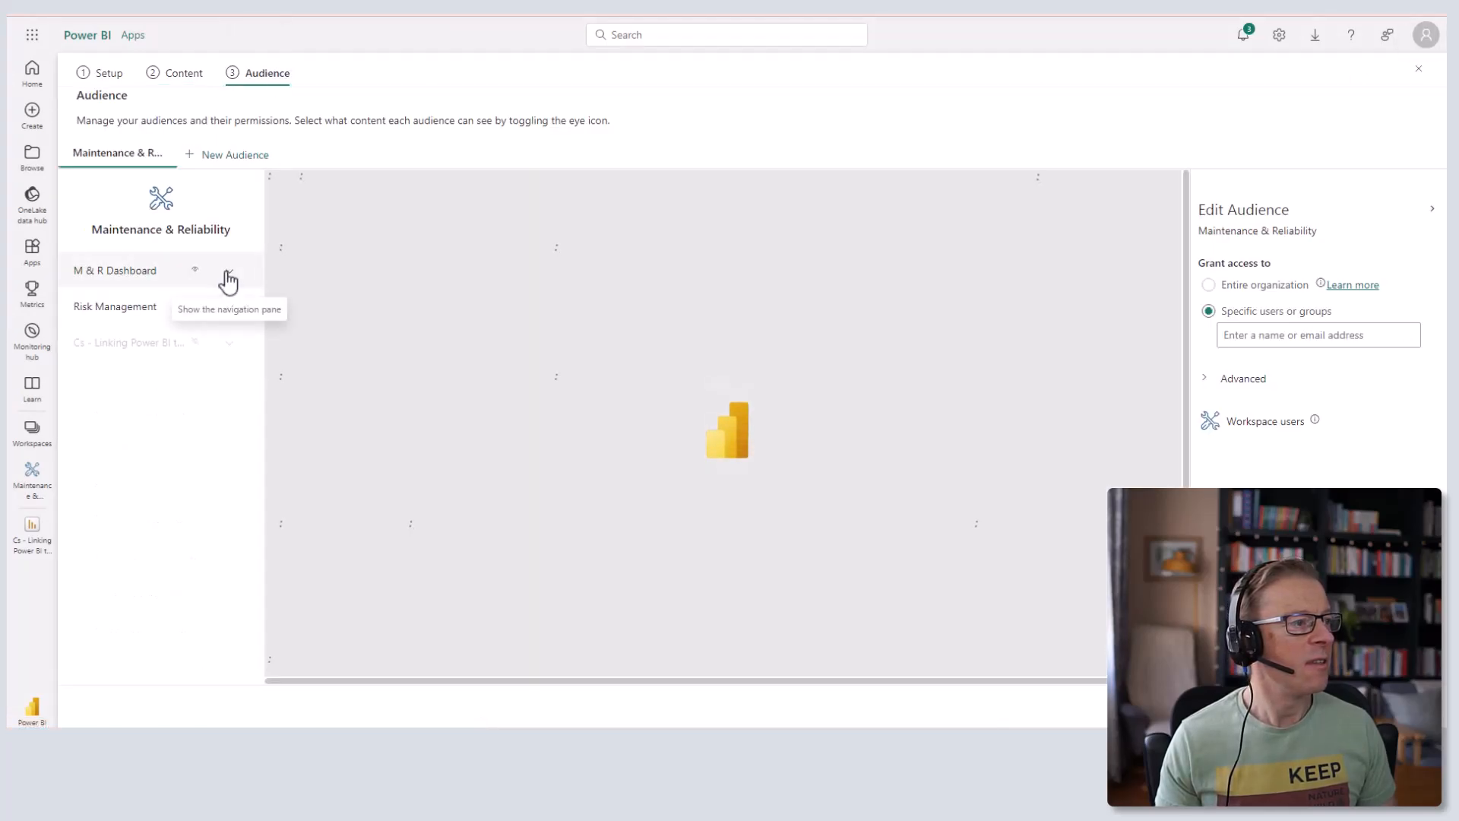
click(197, 355)
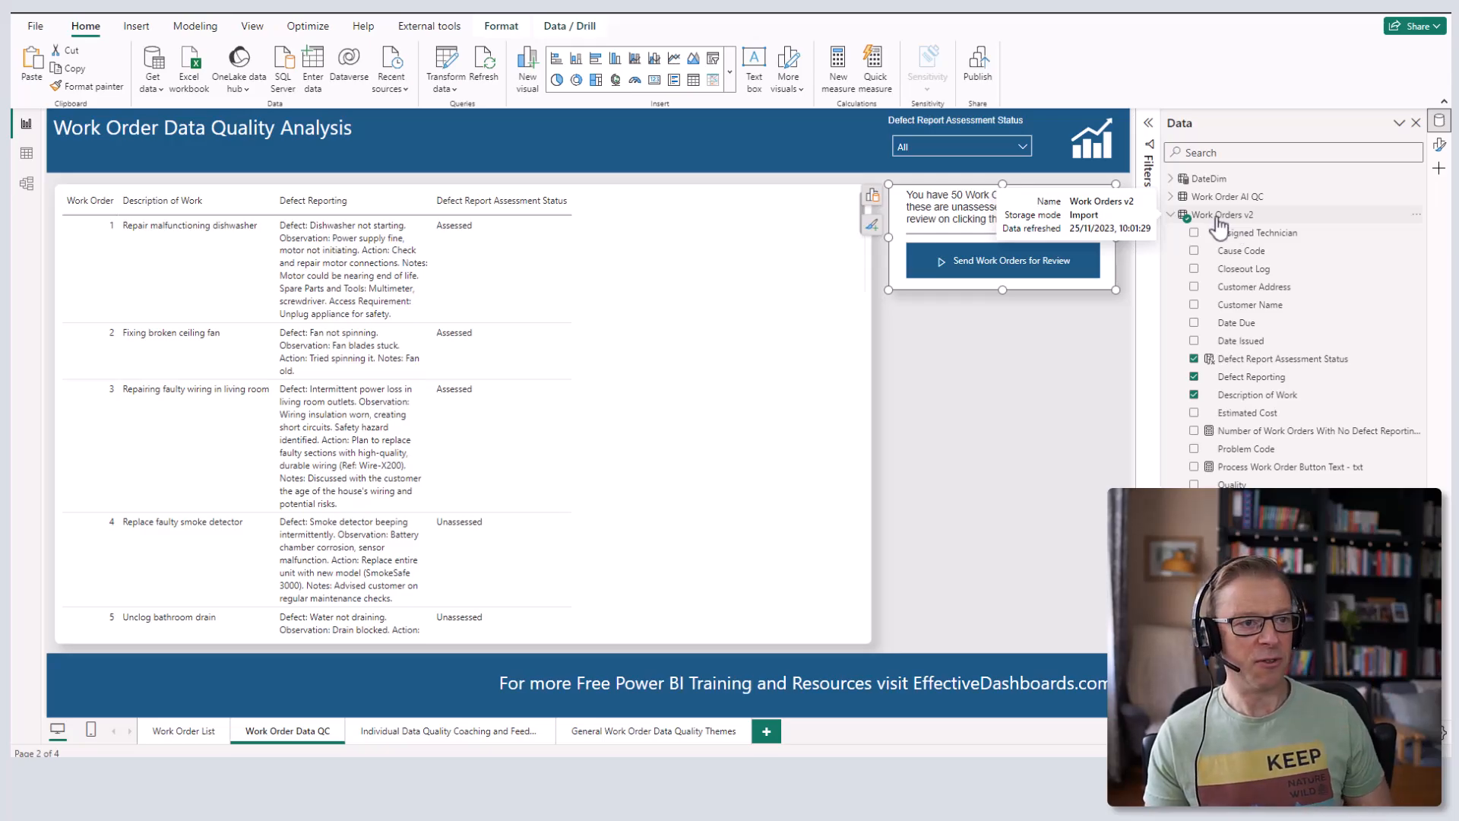
- Open the Work Order Data QC Using OpenAI flow from the button visual's More options menu
click(1053, 341)
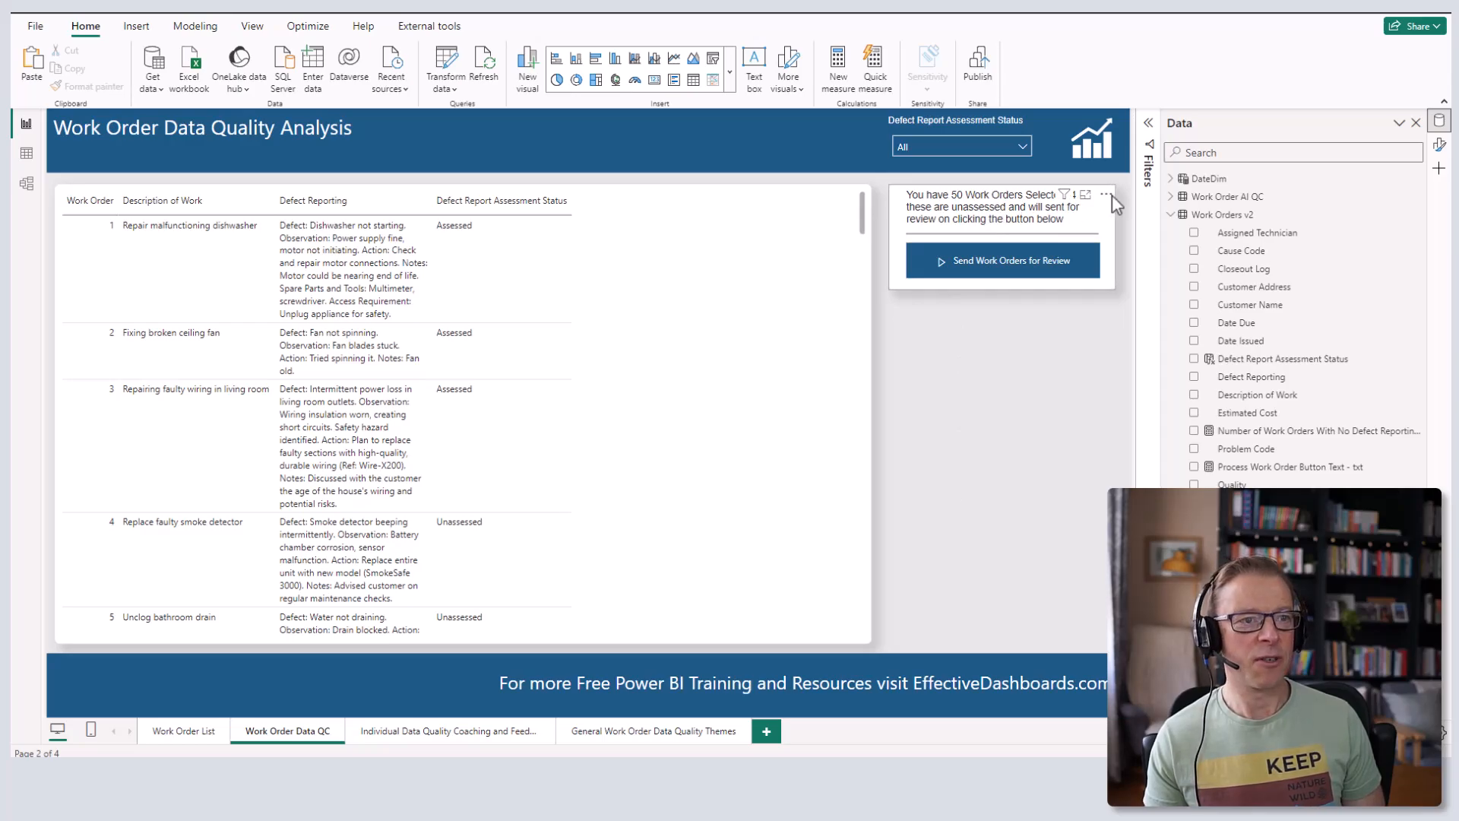
click(1106, 198)
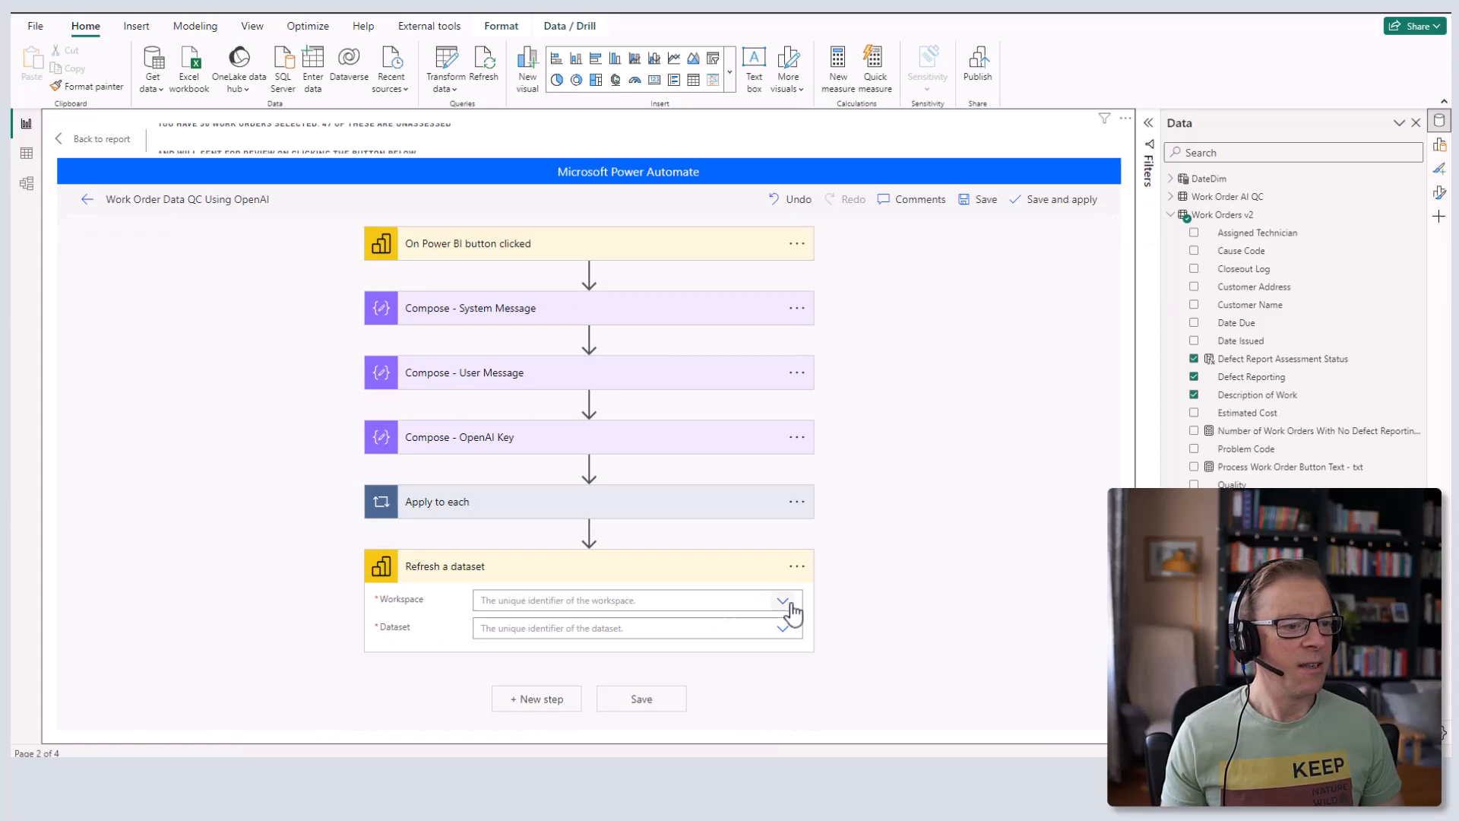
- Point Refresh a dataset at Maintenance & Reliability's Cs - Linking Power BI to OpenAI Pt2 Before v3 dataset, then save
click(784, 602)
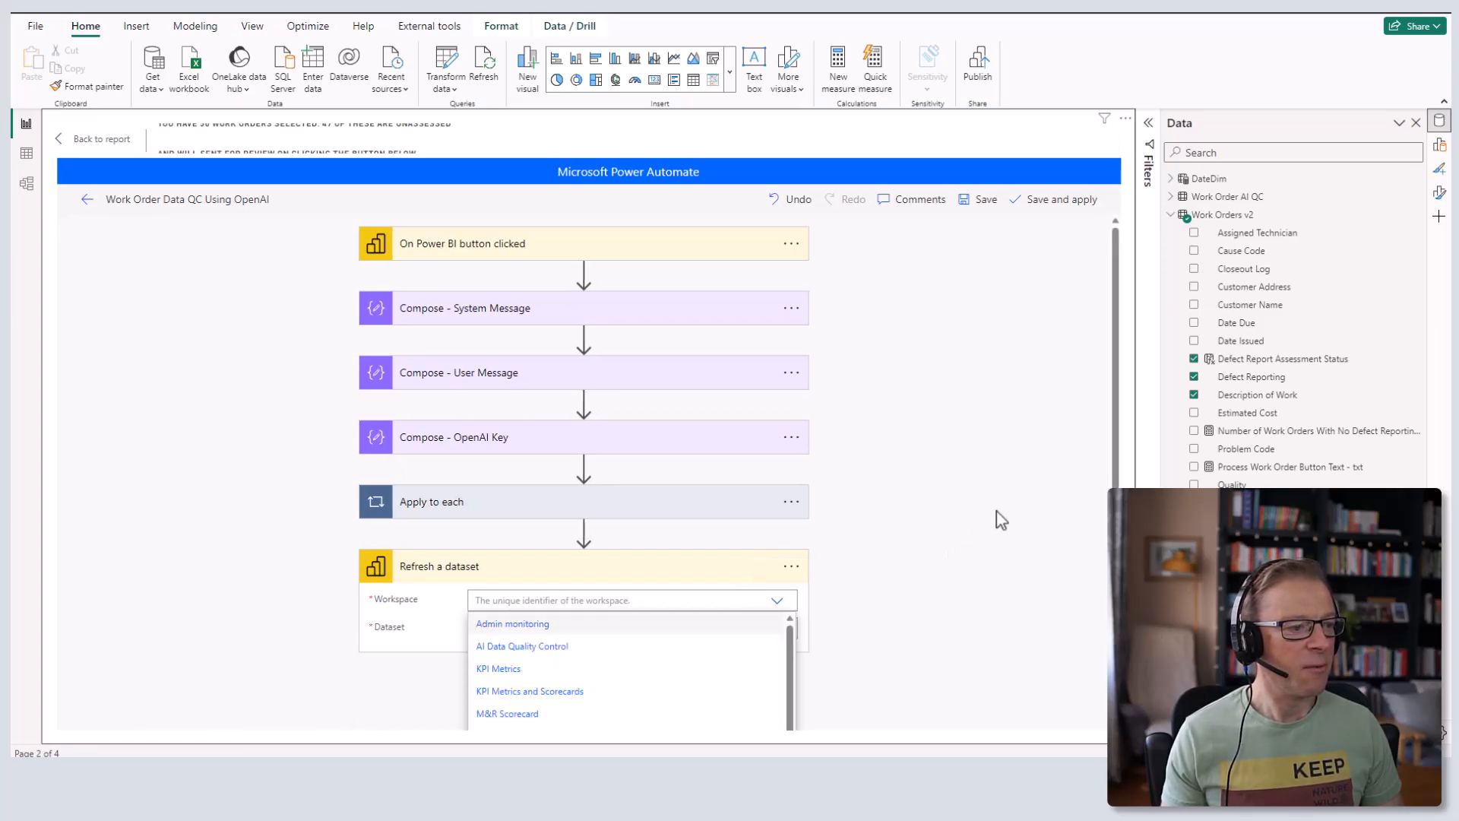
scroll(996, 511, down, 2)
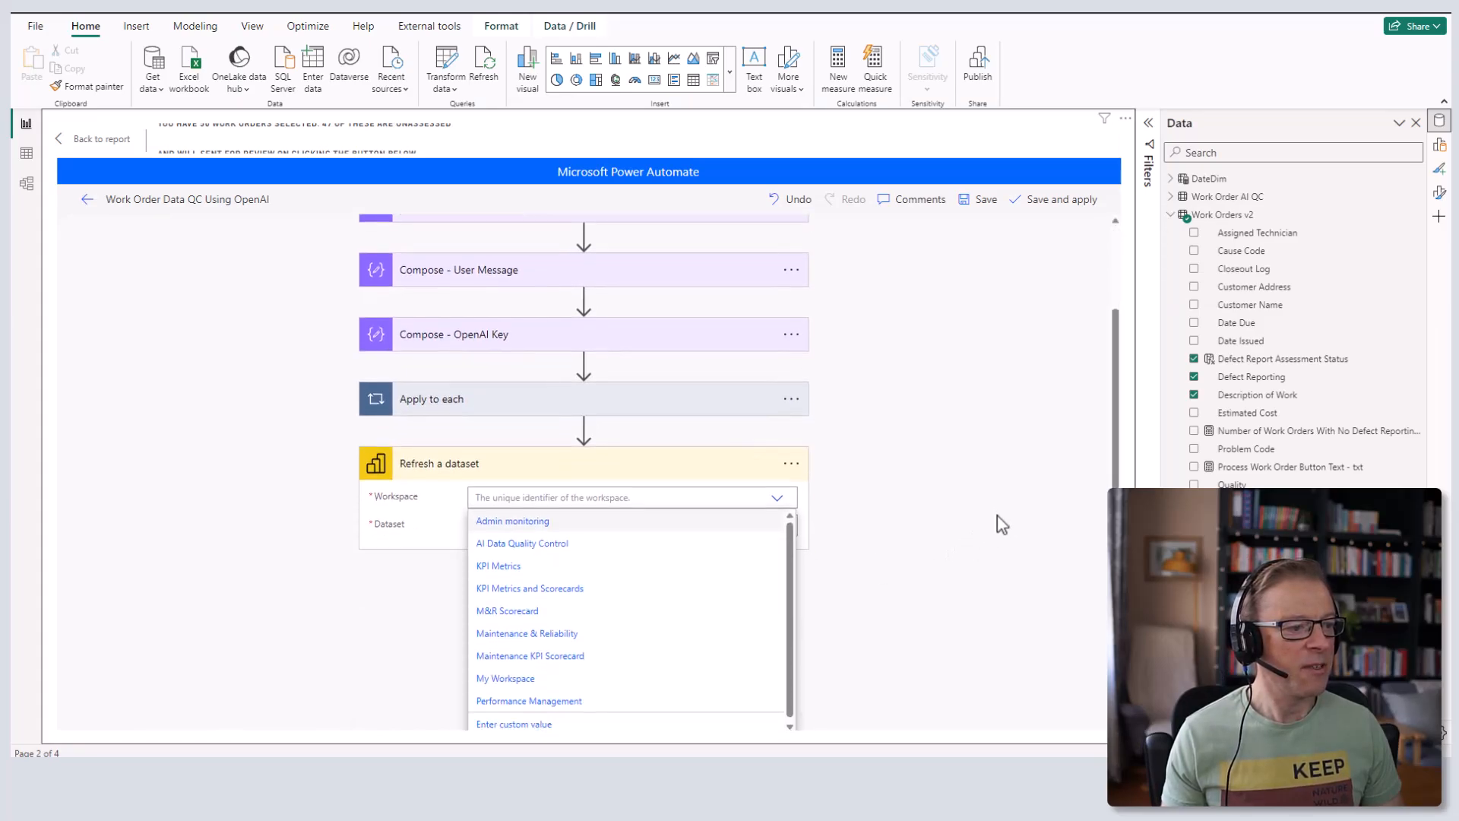
click(555, 631)
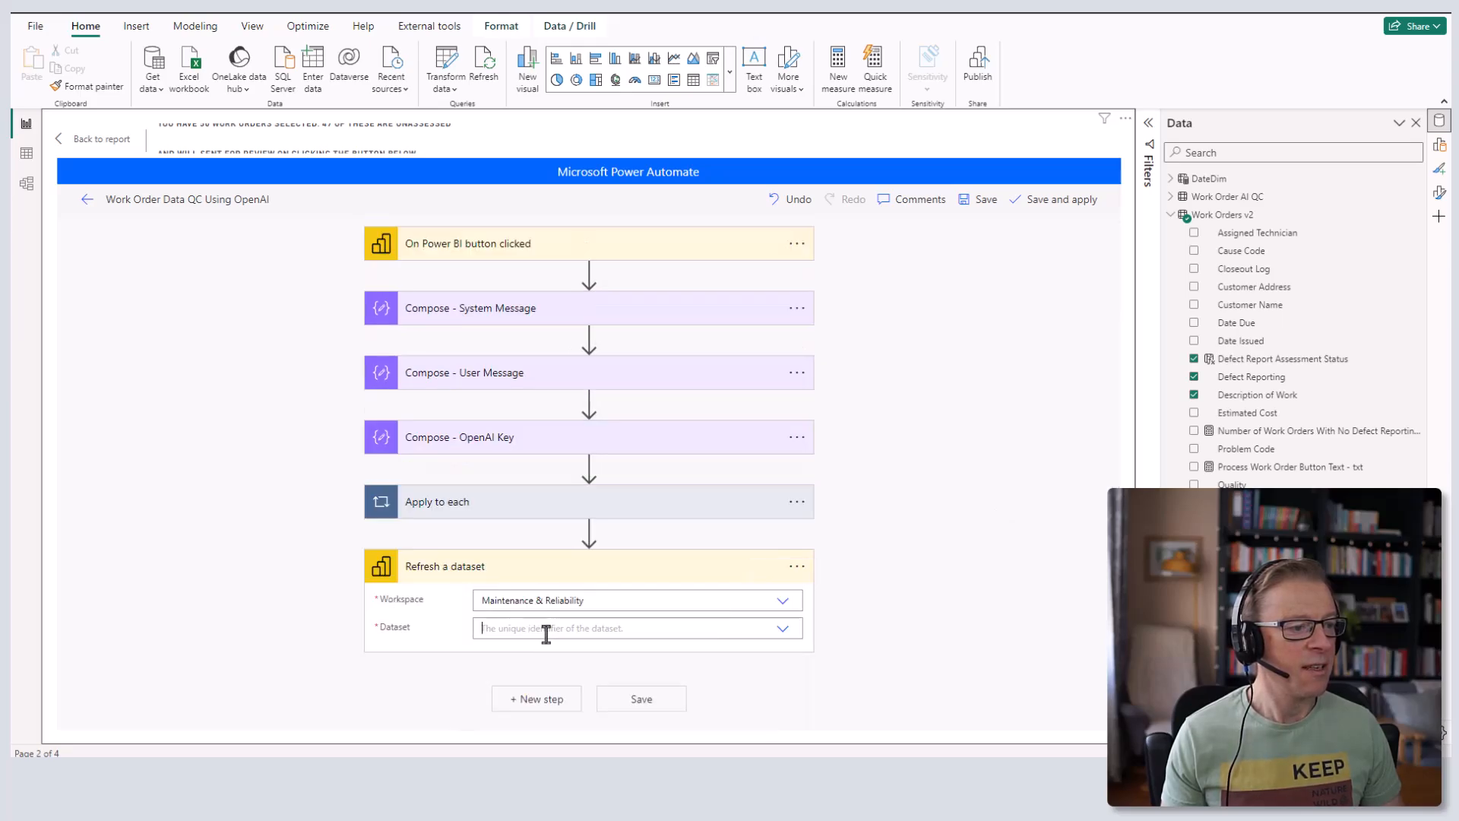
click(544, 629)
click(783, 629)
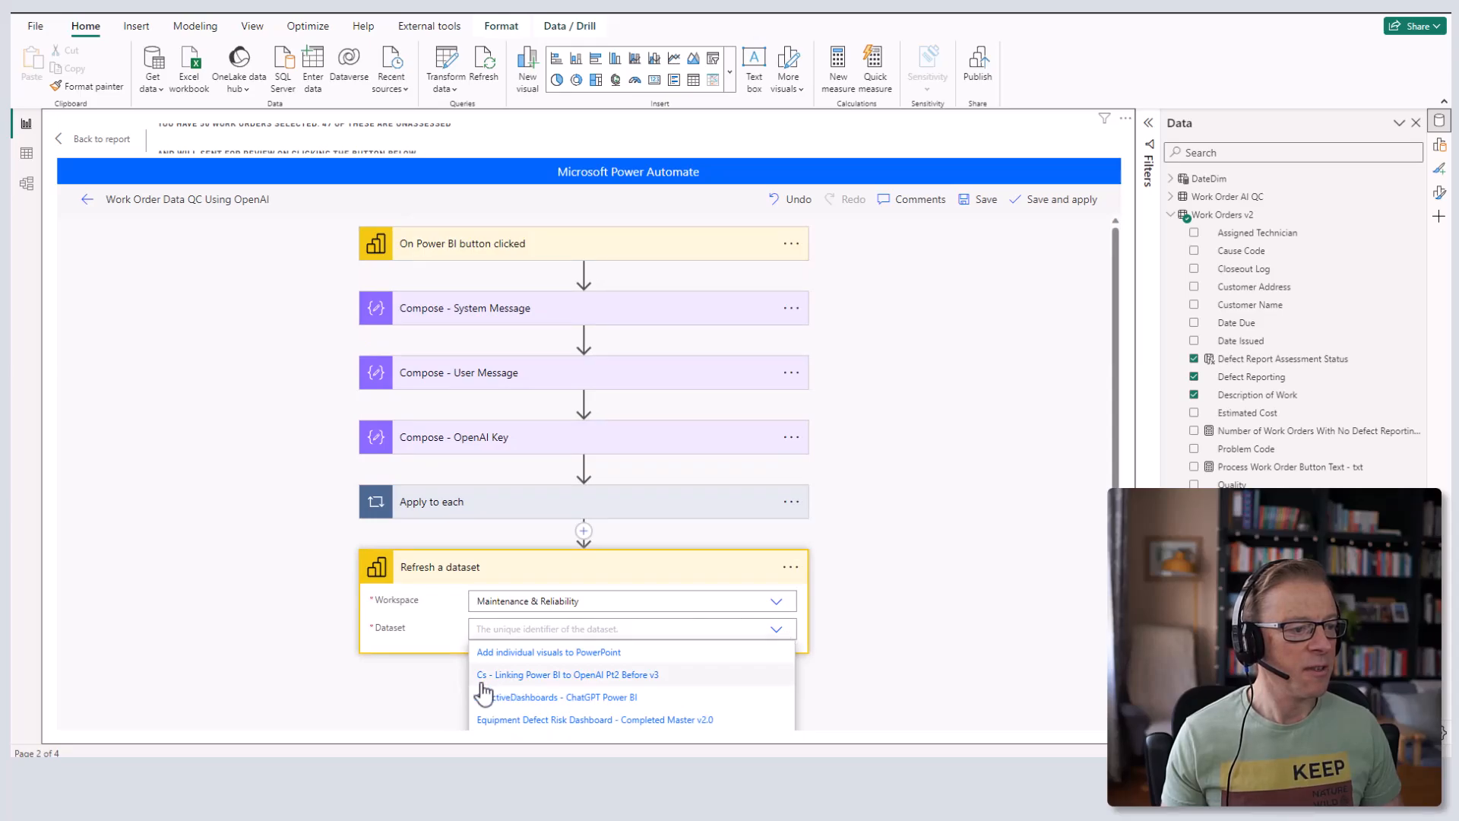
click(589, 676)
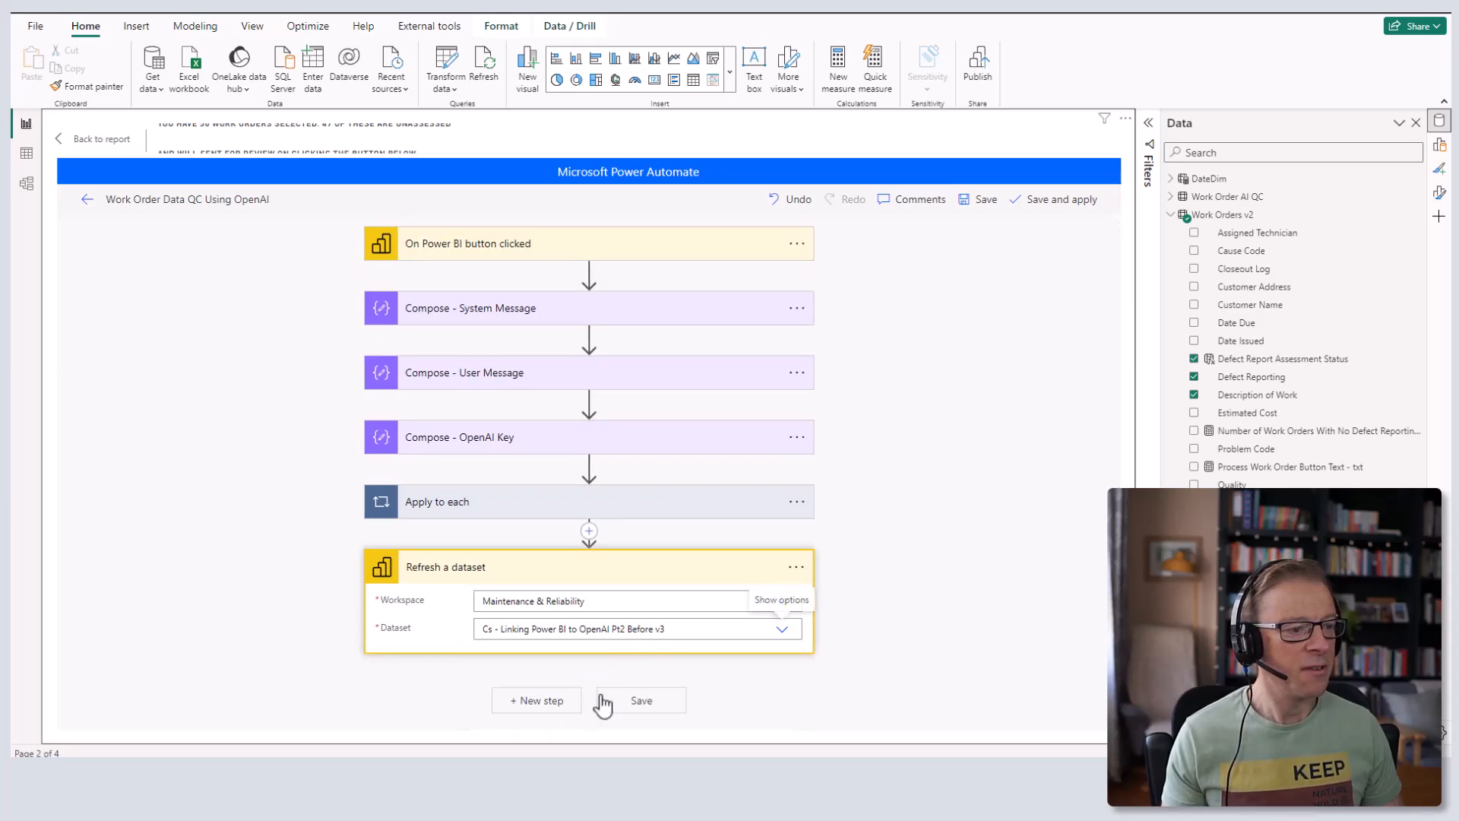
click(642, 700)
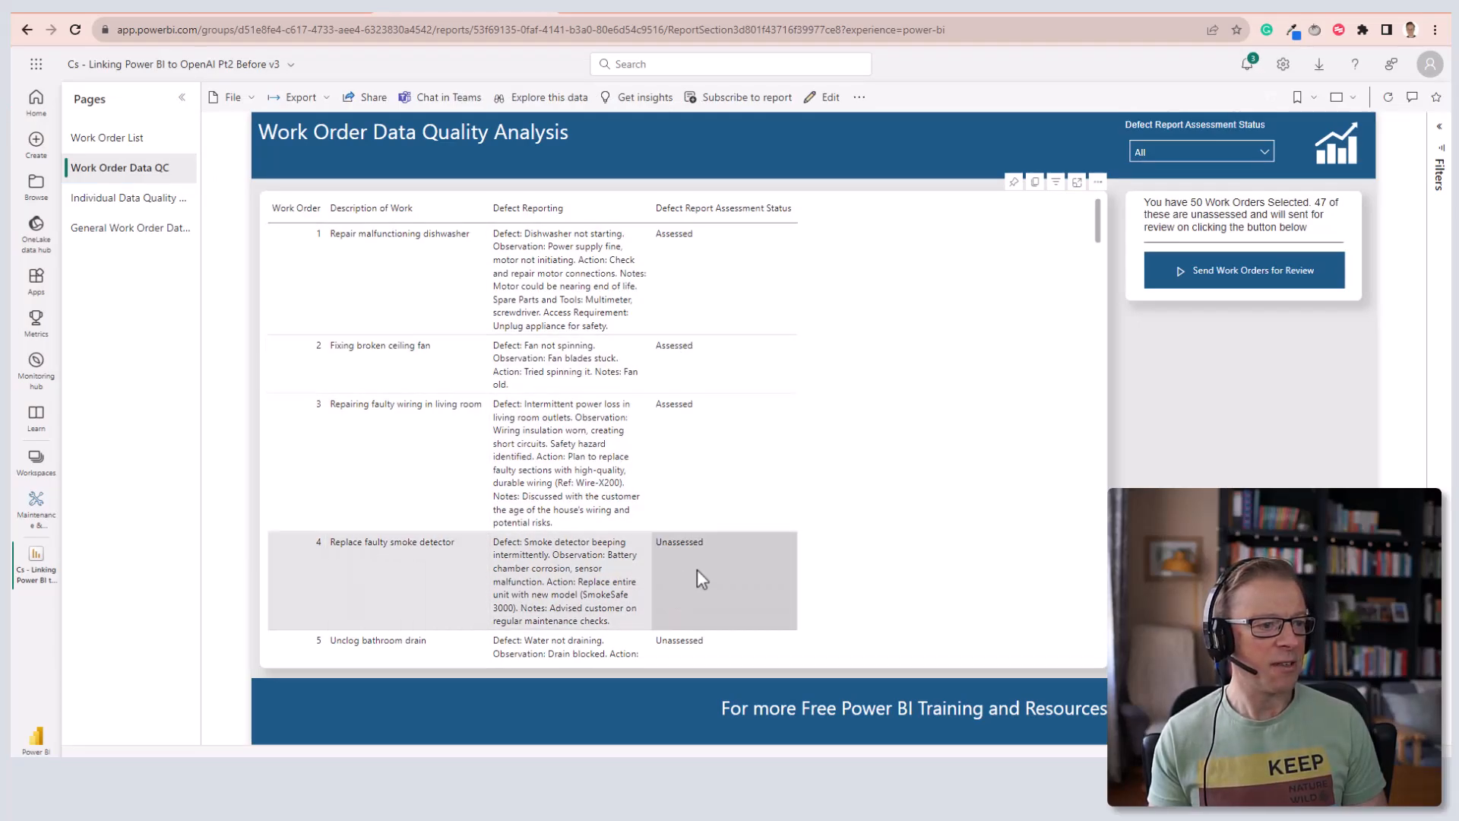
- Send work order 4, Replace faulty smoke detector, for review
click(696, 568)
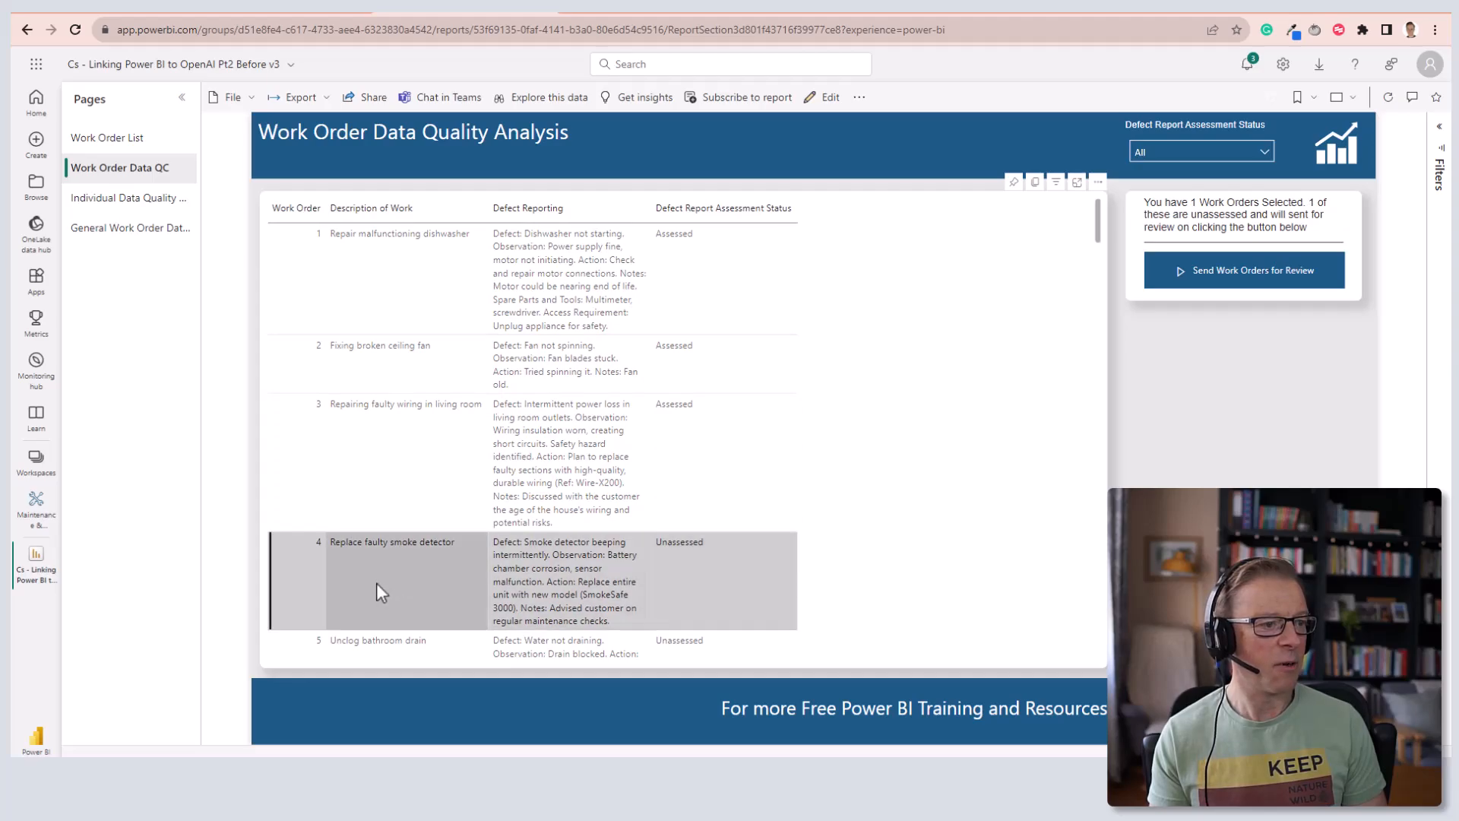
click(1230, 273)
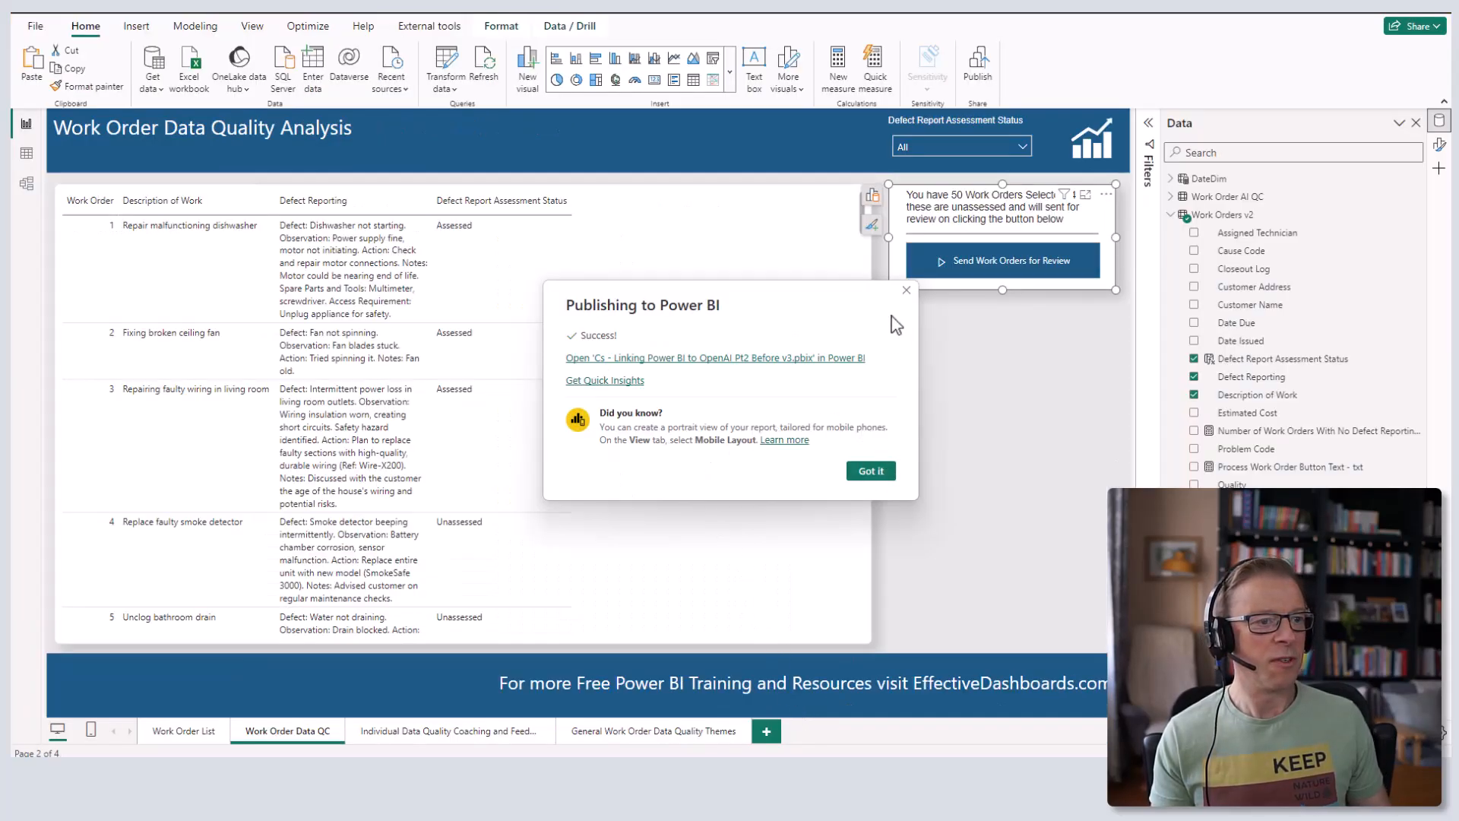
click(906, 291)
- Check the flow's latest run, then reload the published report to show refreshed data
click(1106, 195)
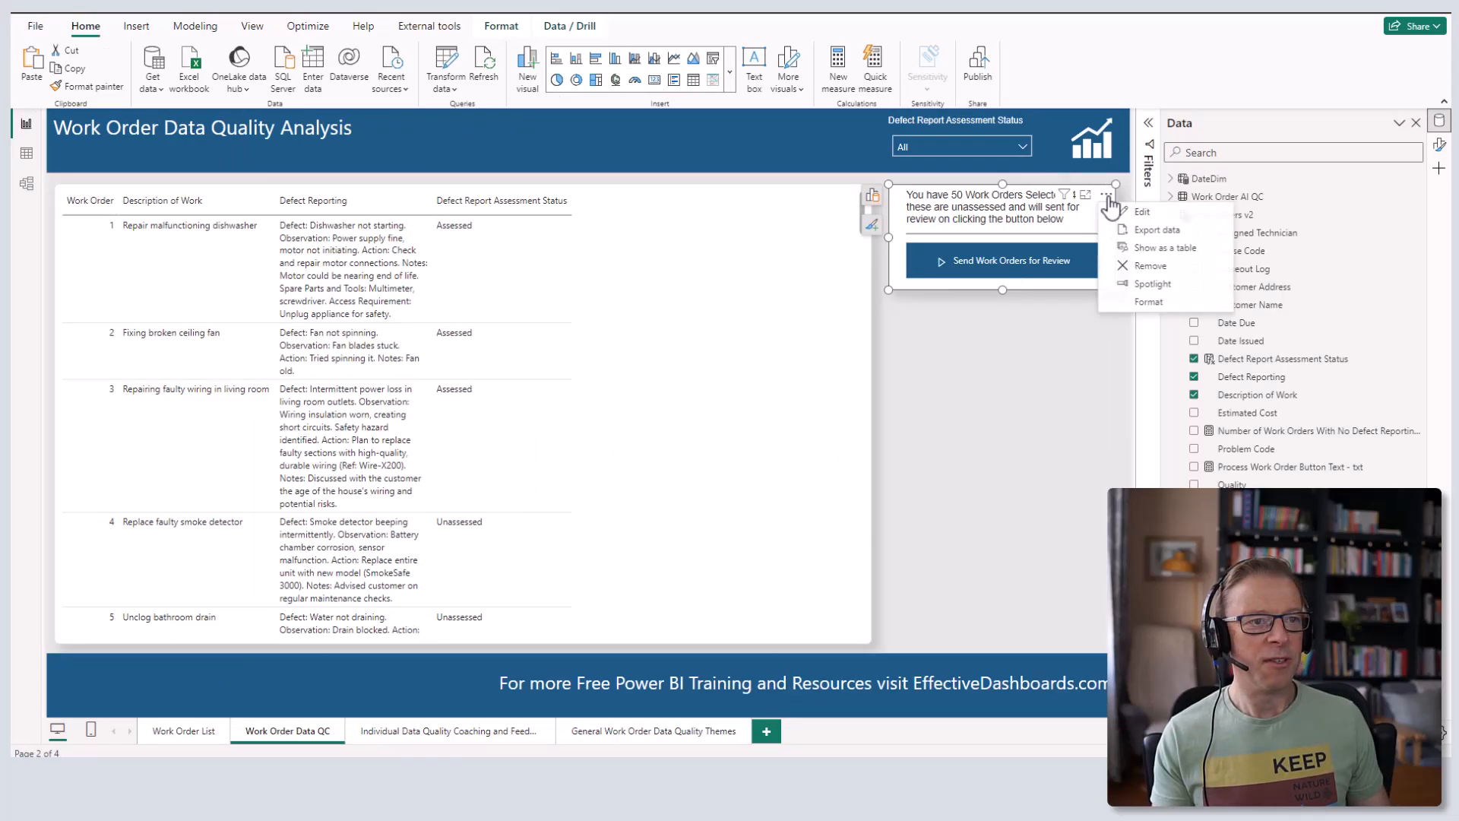
click(1142, 212)
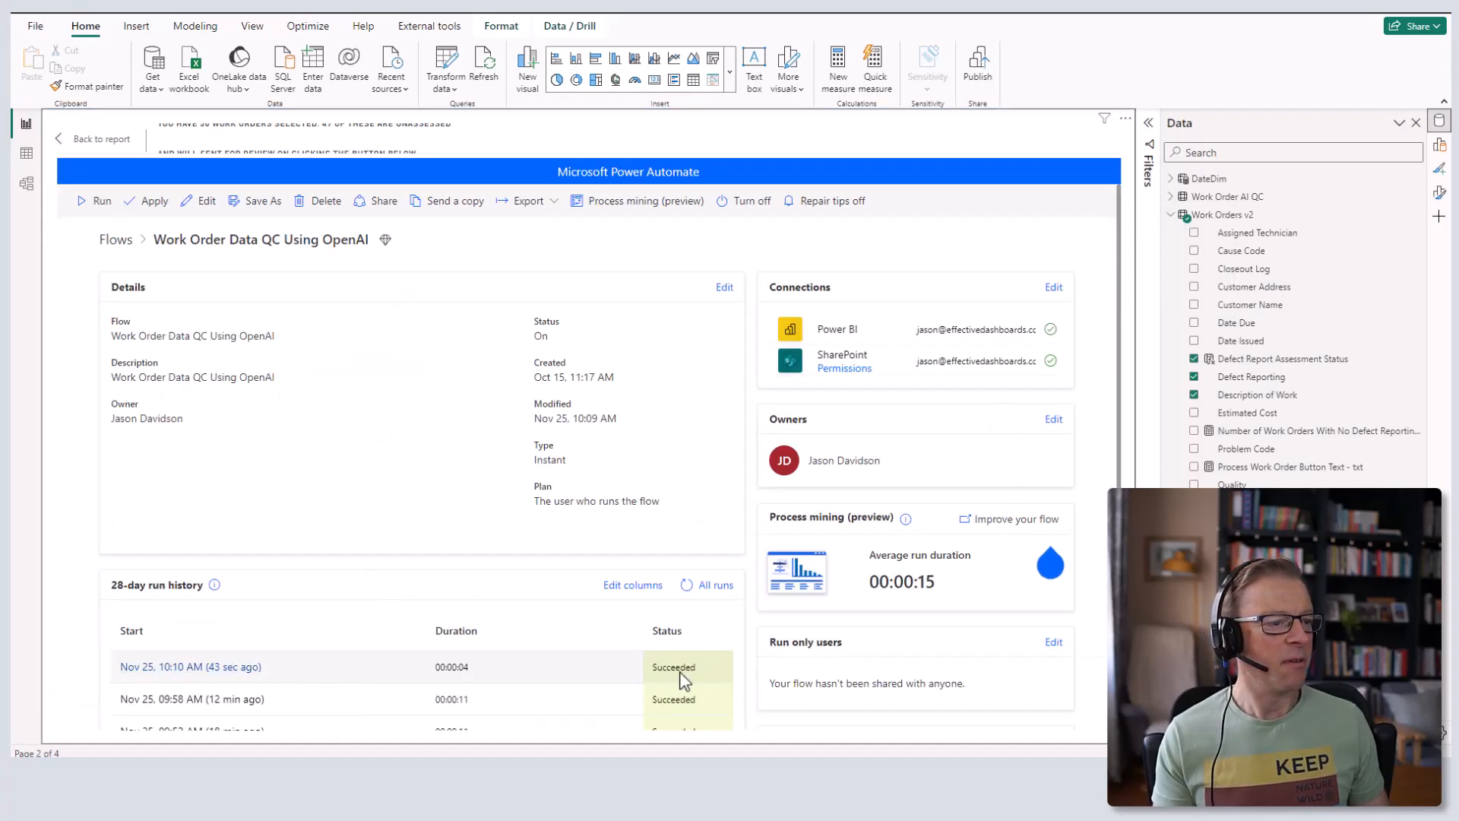
click(194, 668)
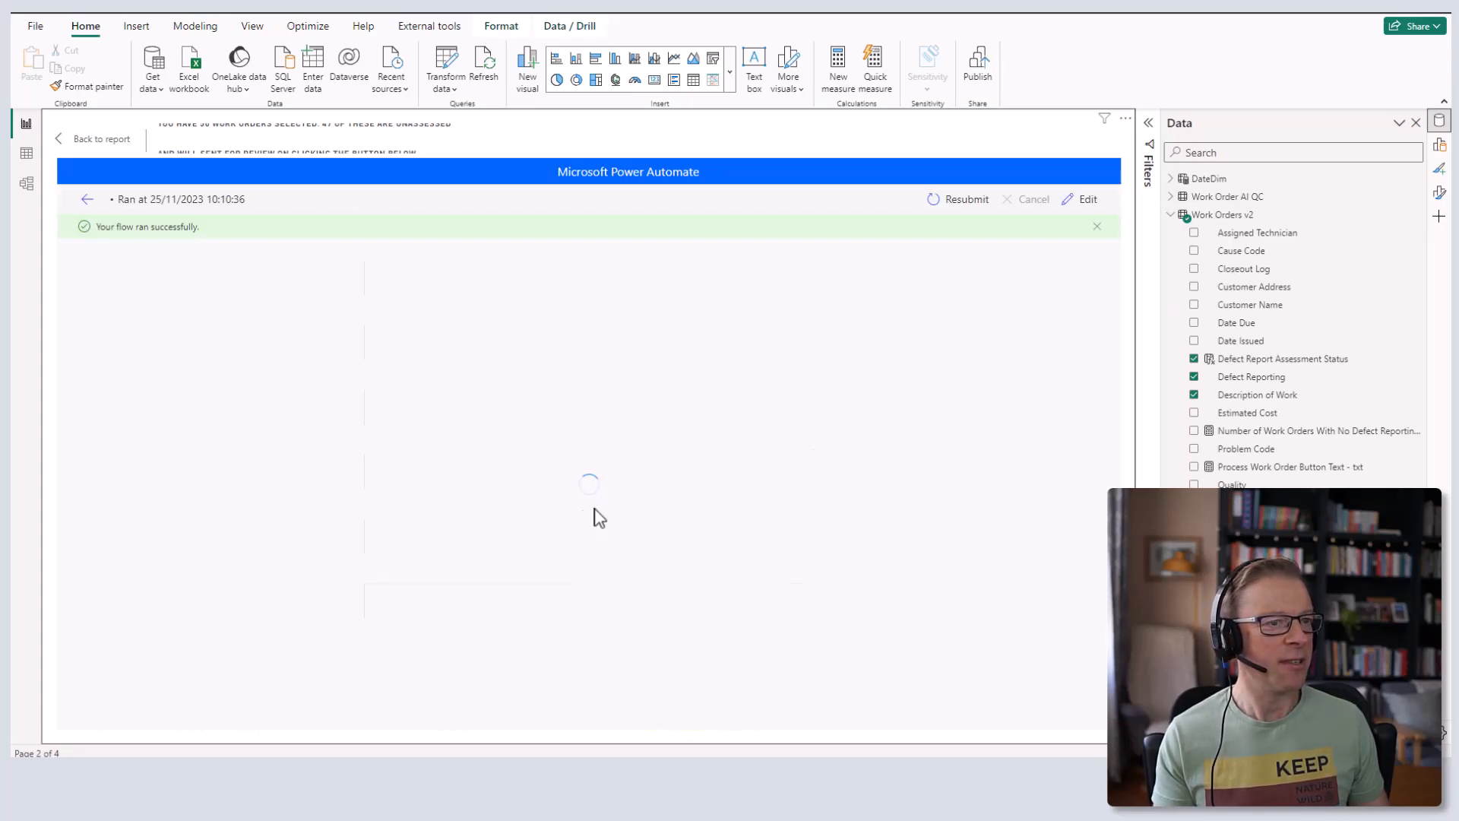
click(584, 688)
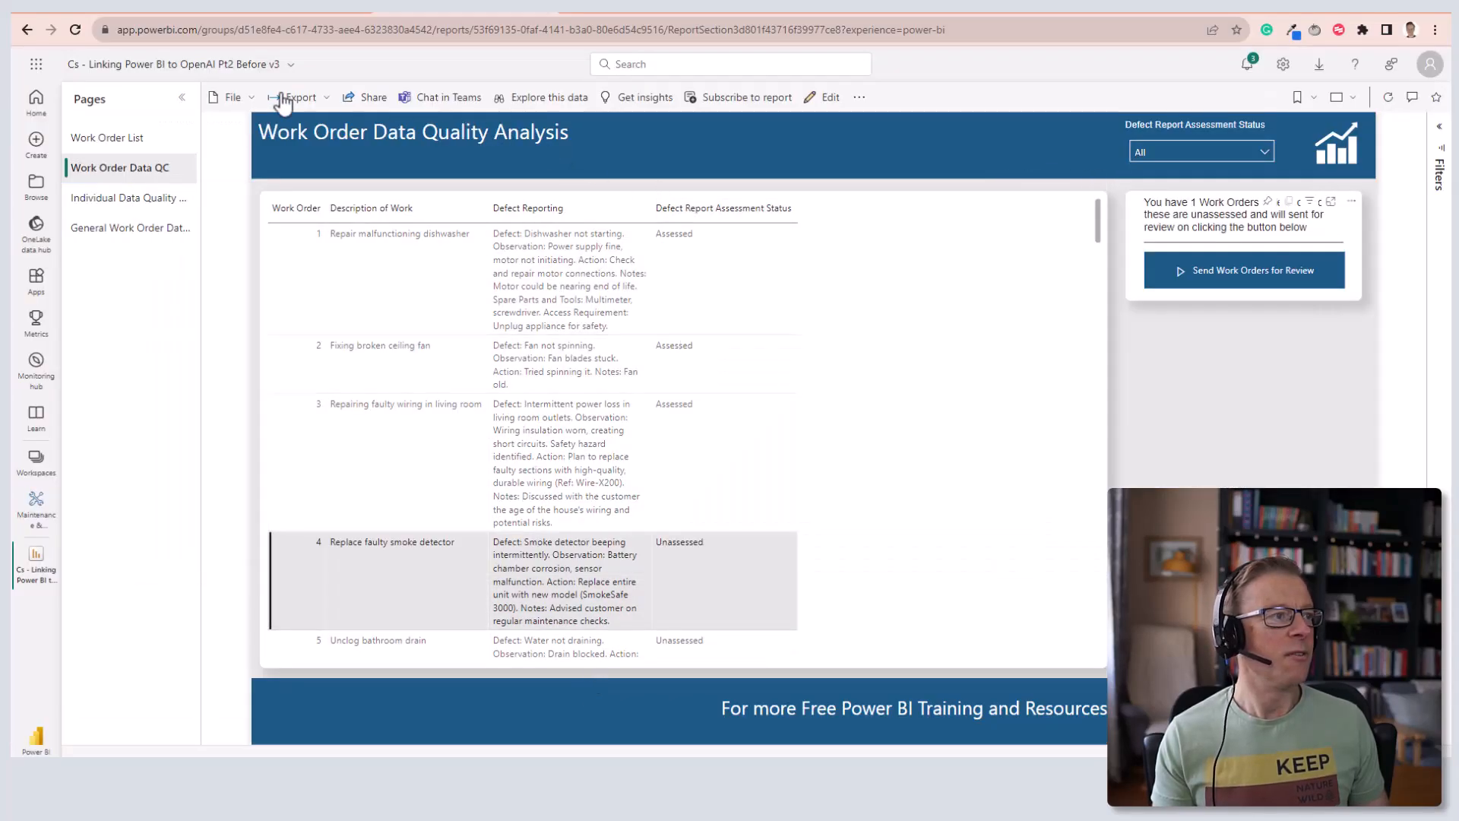
click(75, 29)
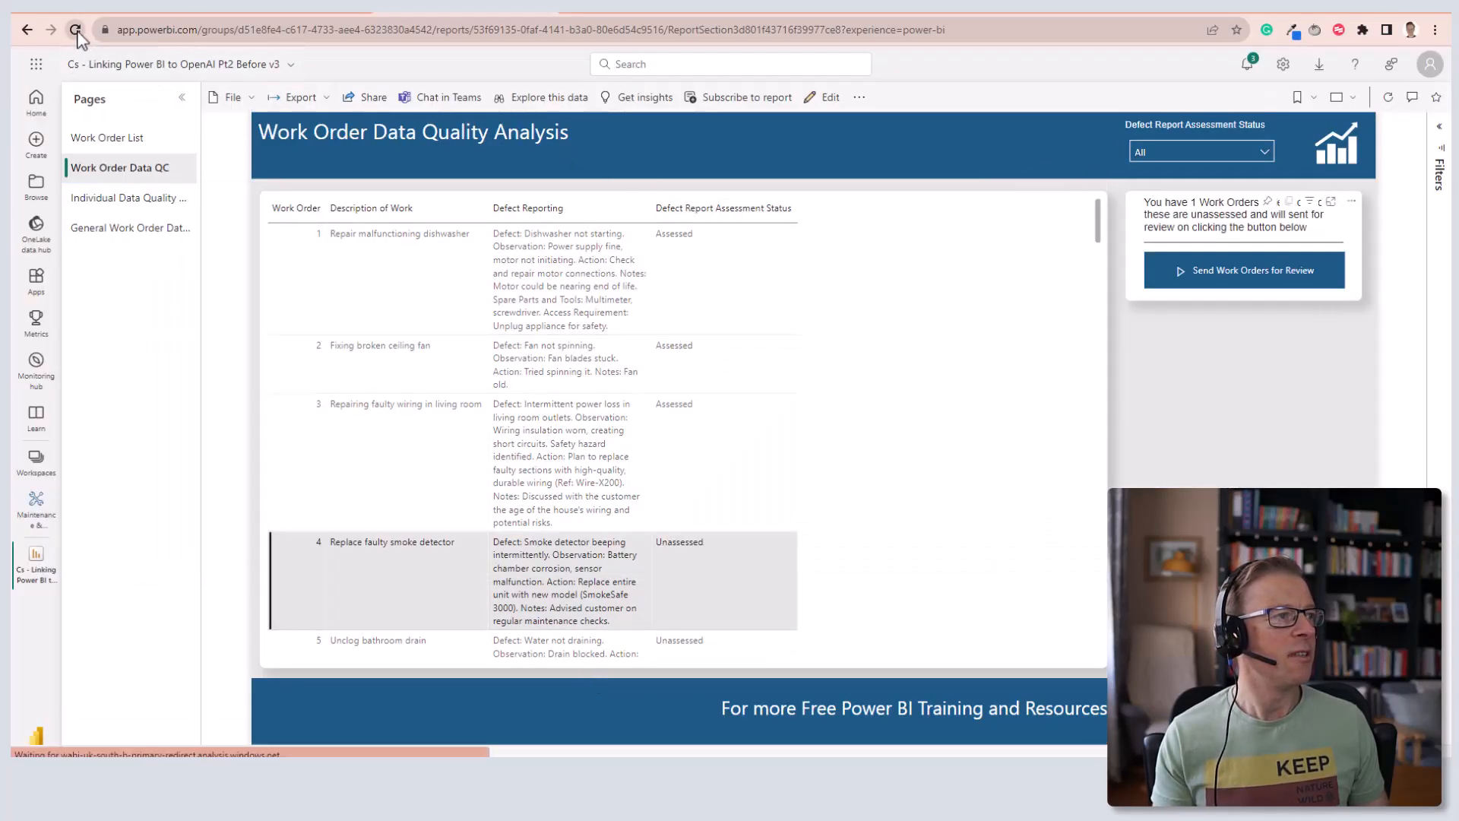